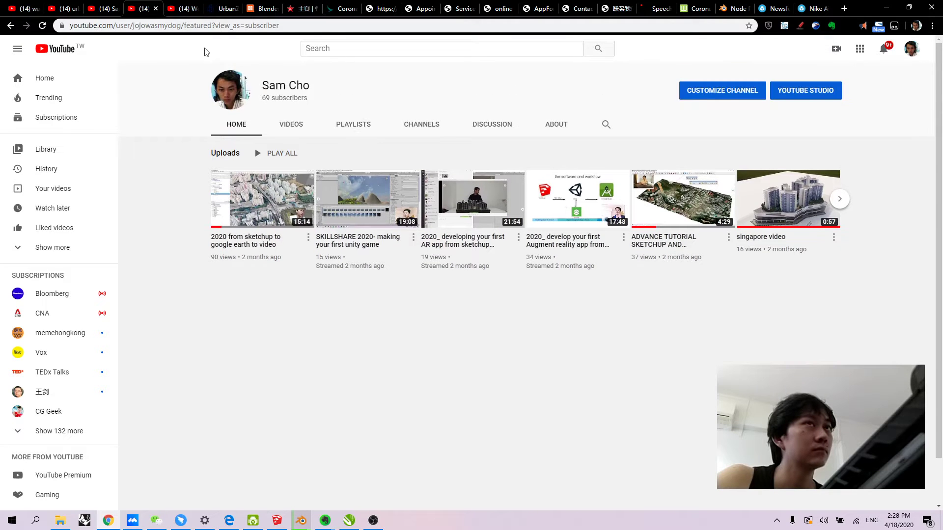
left_click(373, 520)
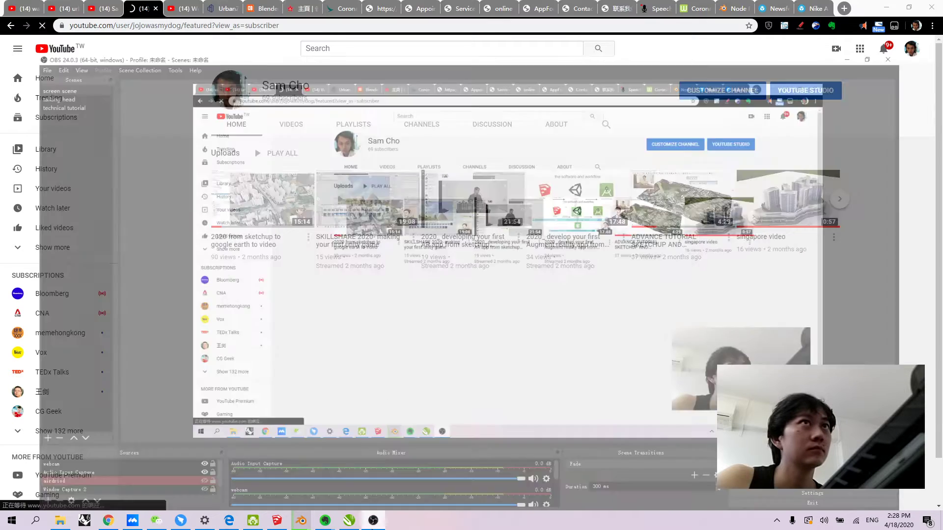
left_click(373, 520)
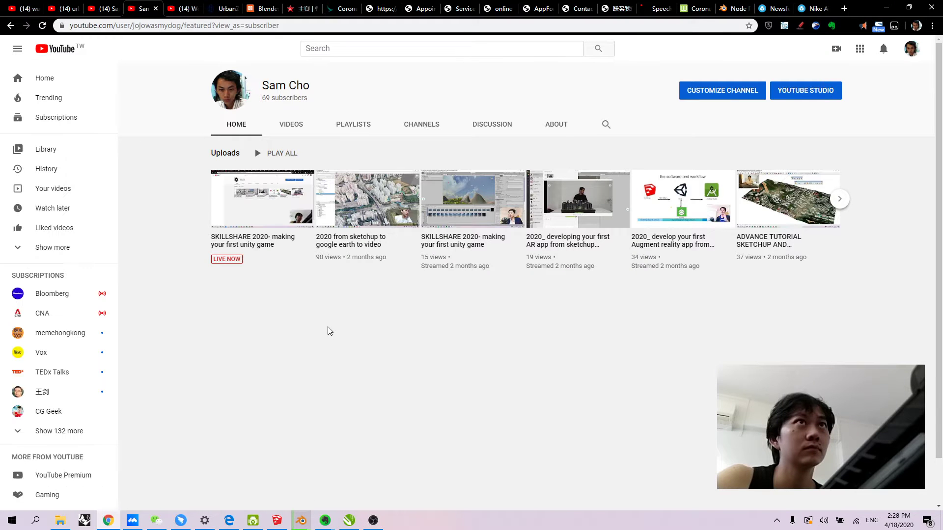
Switch to the Blender window with LEEDON GREEN.blend, view the Layout workspace, and open the Modeling workspace
mouse_move(305, 527)
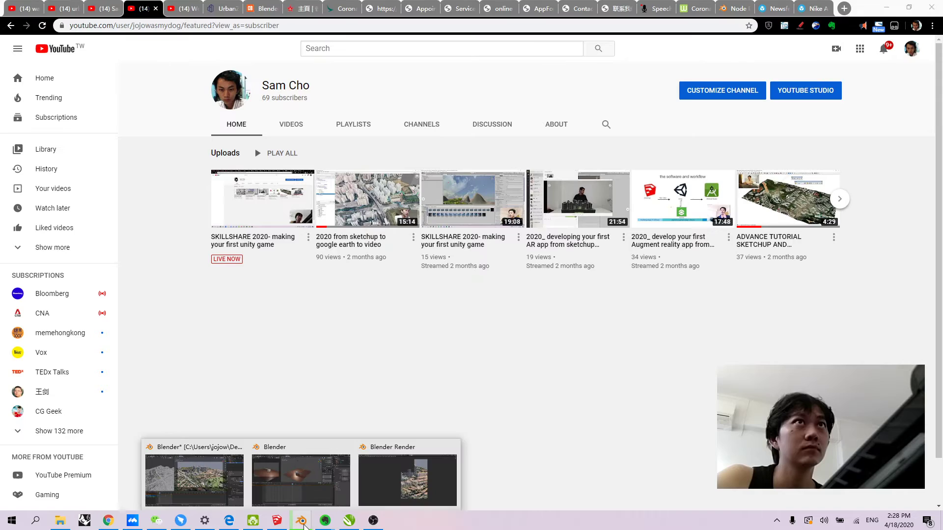
left_click(211, 479)
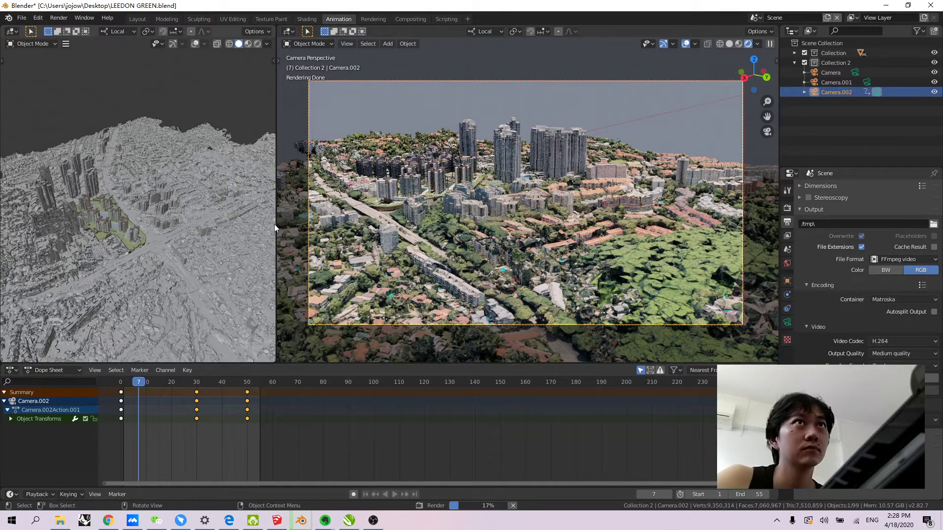
left_click(135, 23)
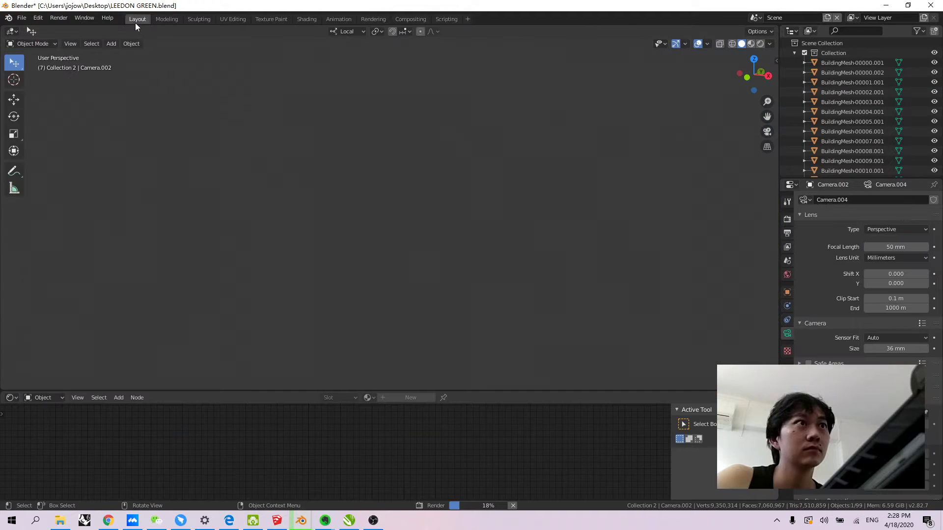
left_click(157, 22)
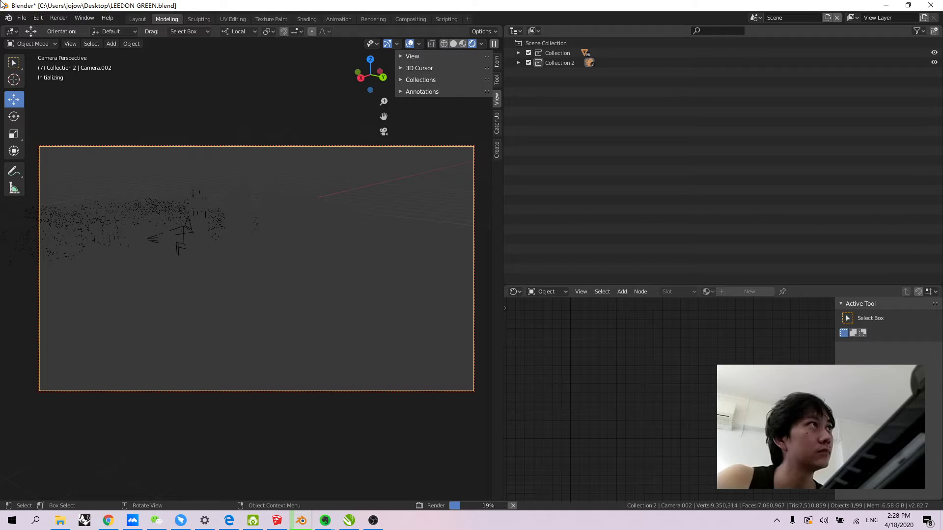
Start a screen capture of the Blender window and mark the Layout to Animation workspaces with red arrows, framing Animation with a rectangle
key("alt+a")
left_click_drag(2, 1, 938, 503)
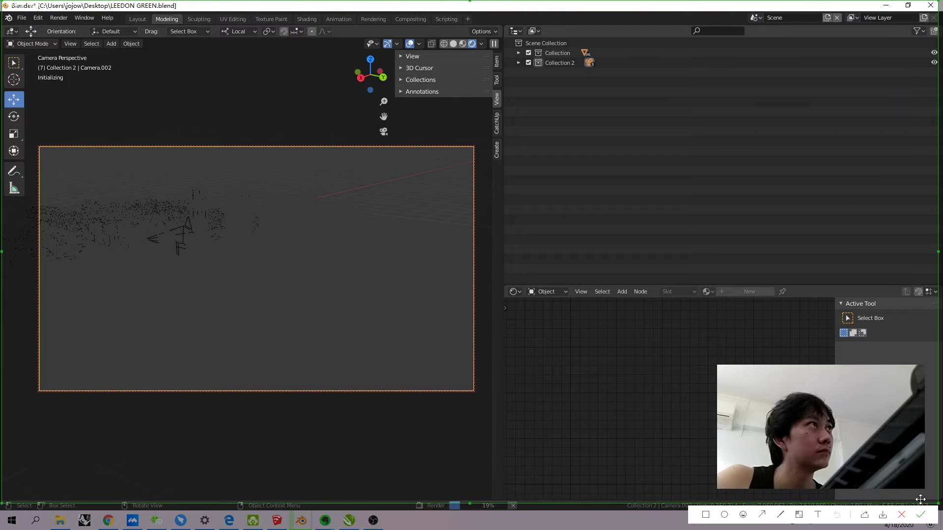
left_click(763, 514)
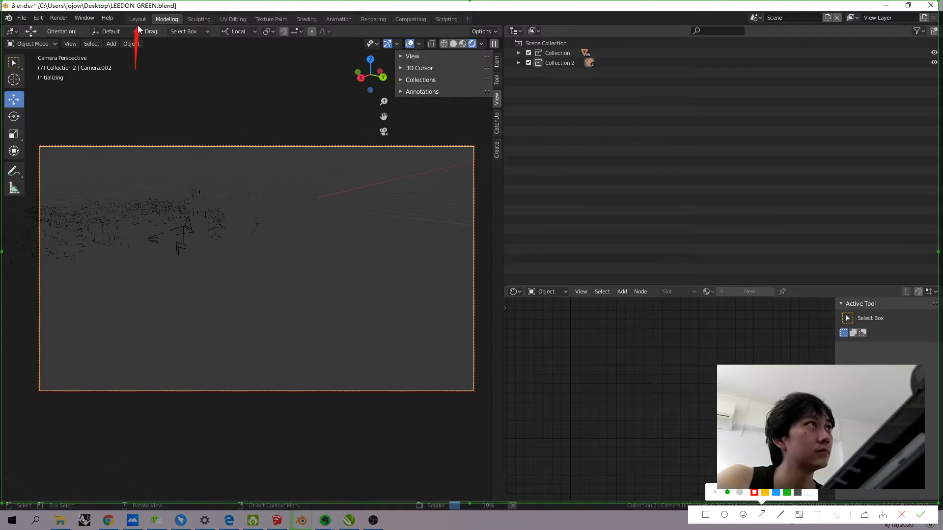
left_click_drag(169, 59, 171, 28)
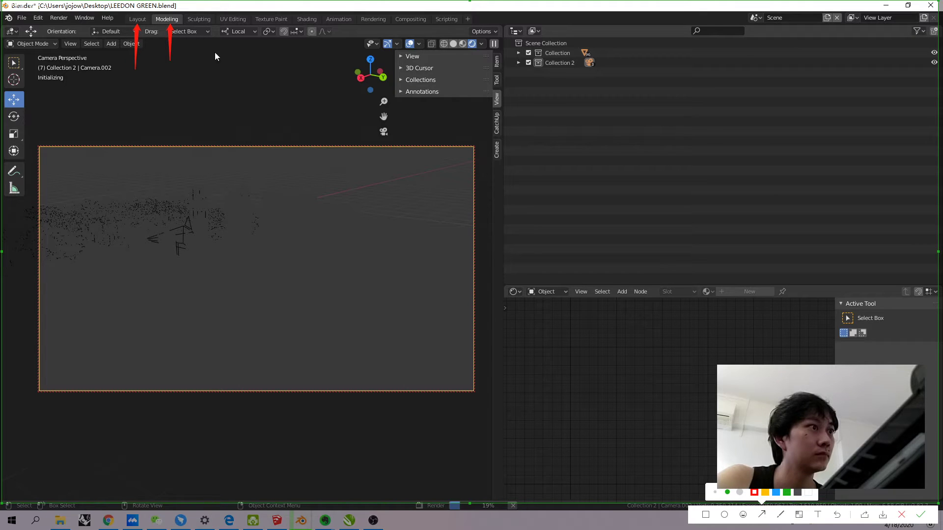
left_click_drag(234, 61, 234, 23)
left_click_drag(271, 61, 272, 24)
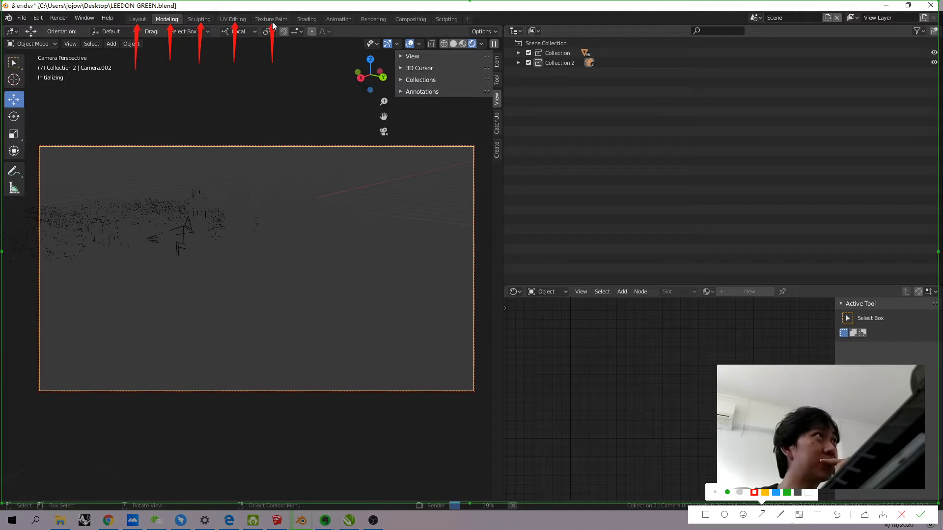
left_click_drag(337, 55, 336, 25)
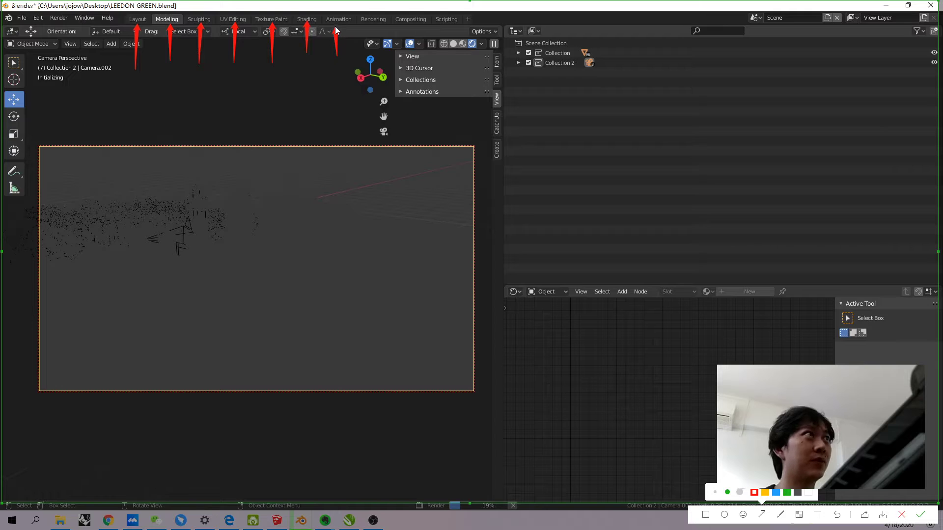
left_click(706, 514)
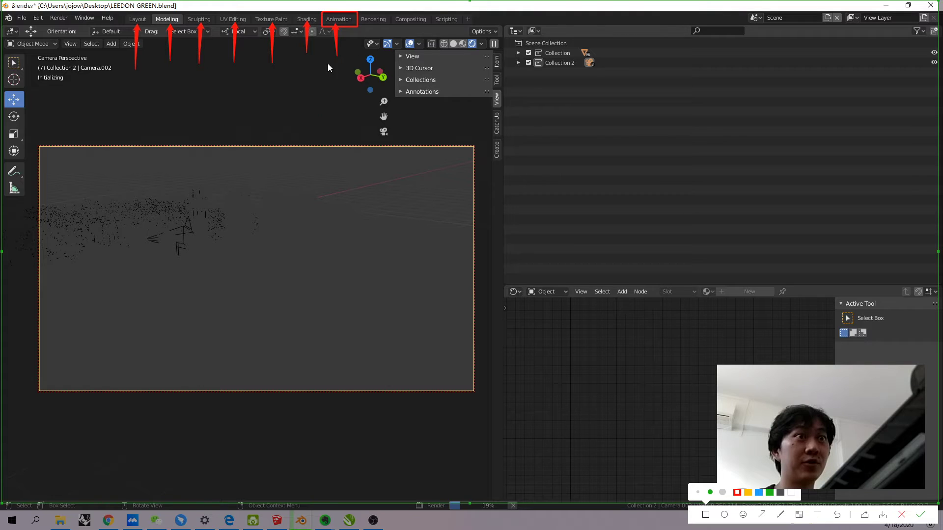
key("Escape")
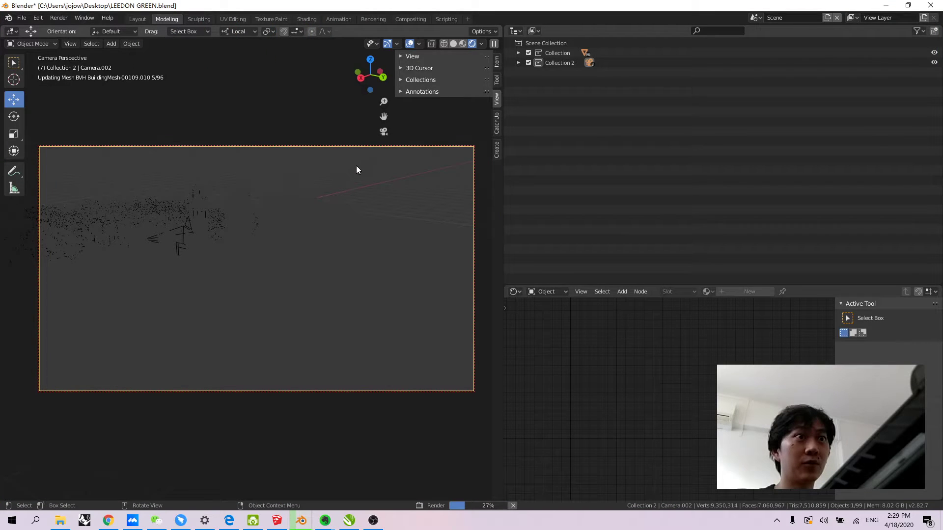
Examine the city render in progress in the Blender Render window, and minimise that window
mouse_move(301, 520)
left_click(391, 478)
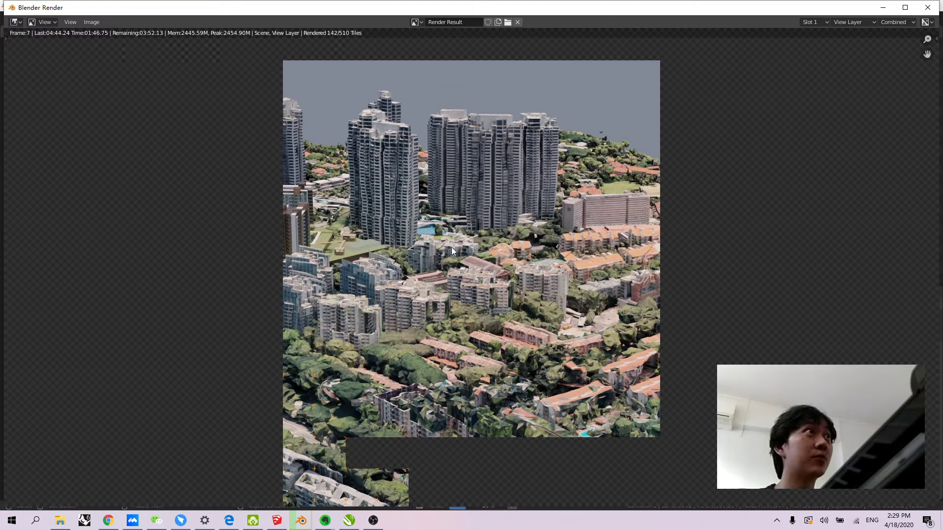
scroll(461, 232, "down", 1)
scroll(461, 233, "up", 1)
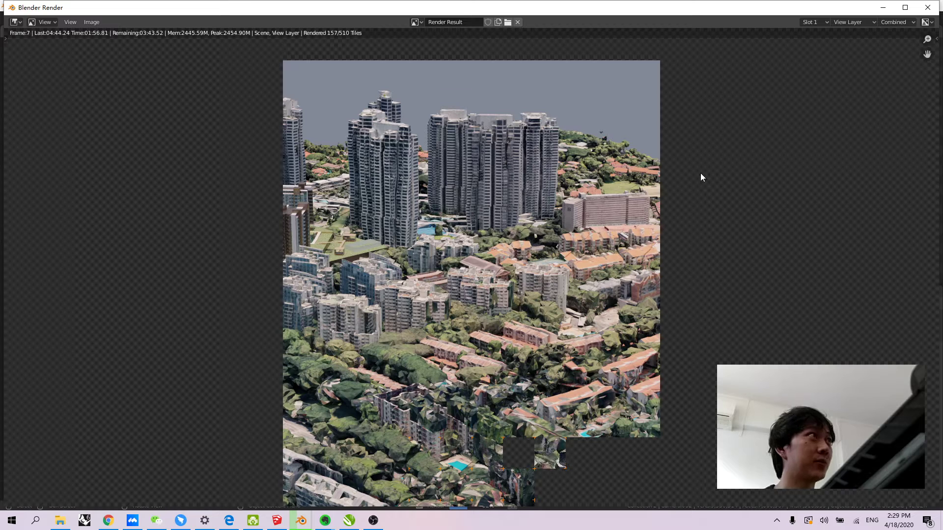
left_click(882, 8)
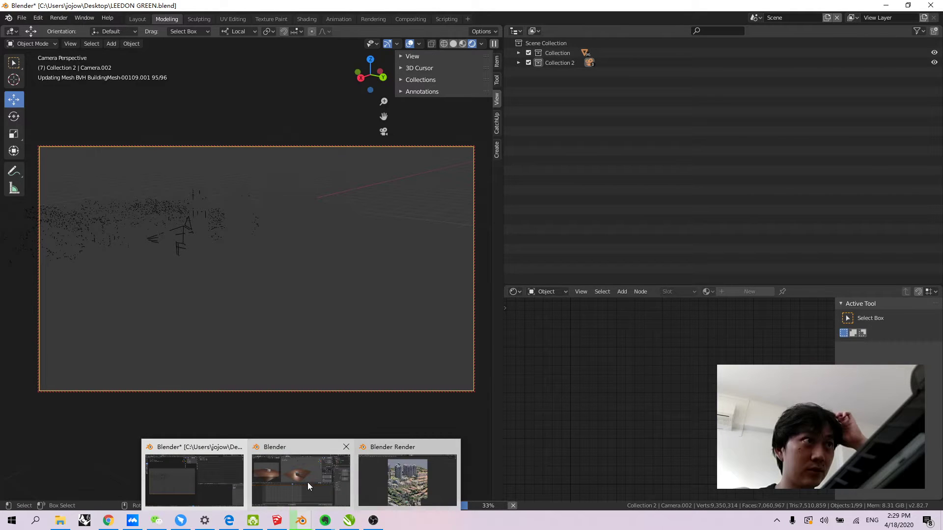
Switch to the unsaved Blender window with the cube and plane scene, and open its Modeling workspace
left_click(310, 507)
middle_click_drag(368, 210, 495, 167)
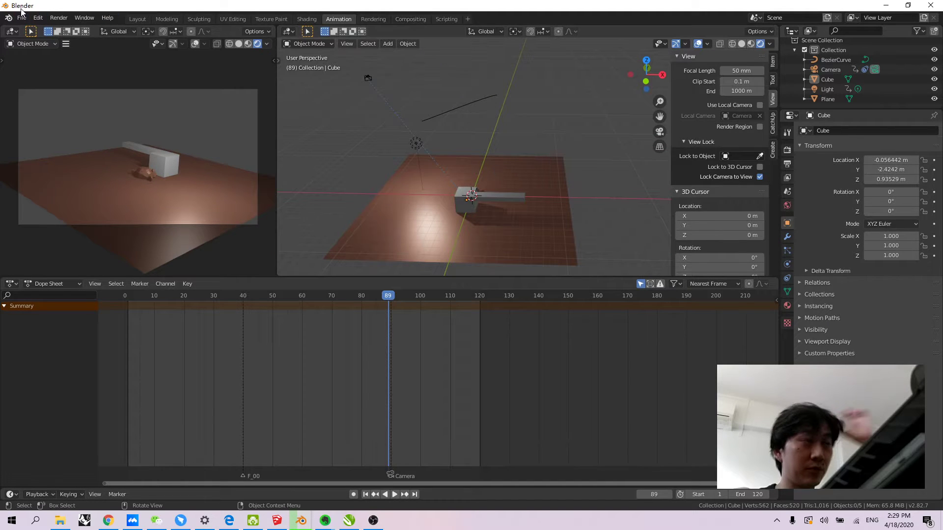
middle_click_drag(391, 138, 416, 111)
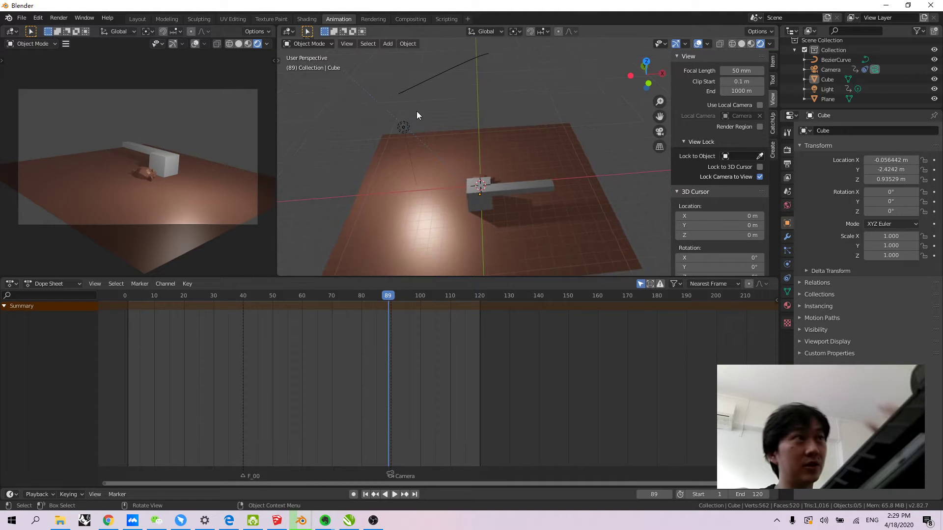
left_click(169, 18)
Switch the cube from Edit Mode to Object Mode
middle_click_drag(276, 229, 317, 222)
middle_click_drag(238, 246, 206, 290)
scroll(206, 290, "up", 2)
middle_click_drag(255, 251, 208, 233)
middle_click_drag(270, 236, 158, 122, "shift")
scroll(207, 229, "up", 2)
middle_click_drag(215, 86, 215, 118)
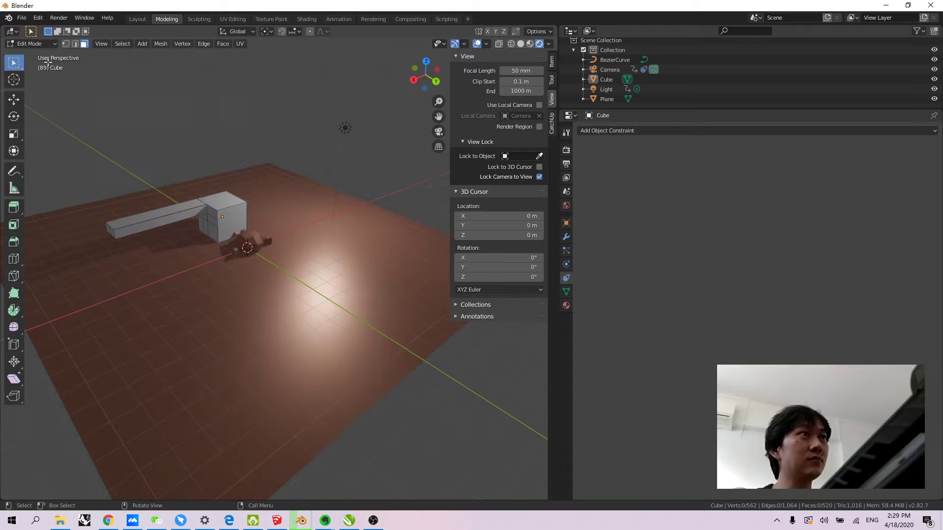
left_click(30, 44)
left_click(34, 57)
Select the ground plane and inspect its mesh data and material in the Outliner hierarchy
middle_click_drag(230, 237, 281, 191)
left_click(281, 191)
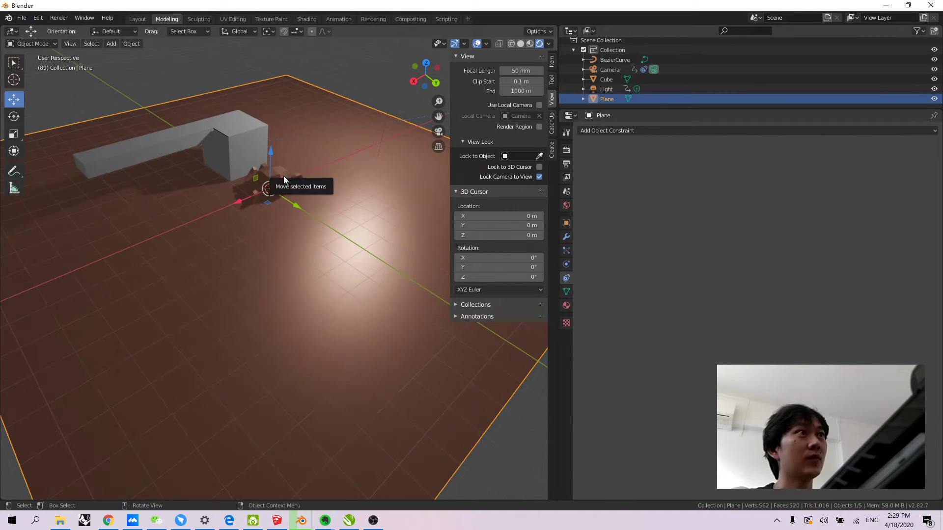
left_click(583, 98)
scroll(594, 96, "down", 1)
scroll(594, 101, "down", 1)
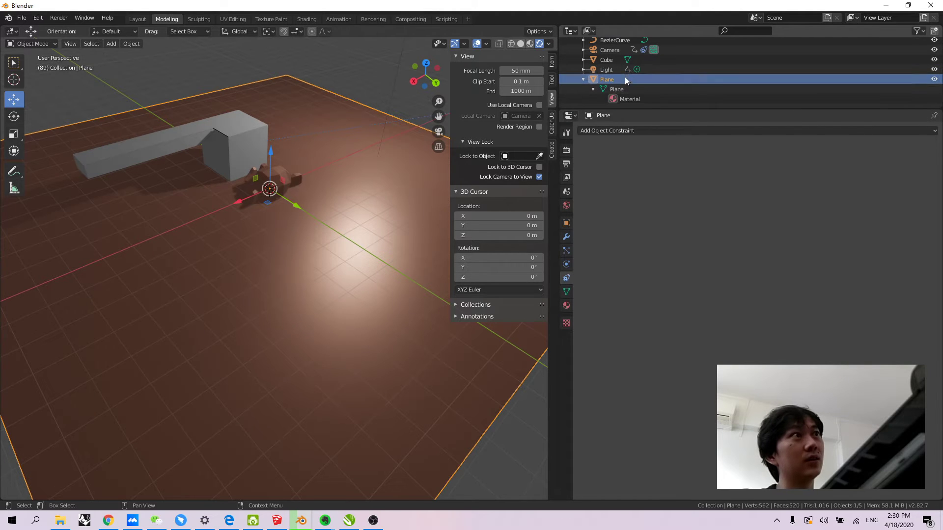
left_click(630, 99)
left_click(593, 90)
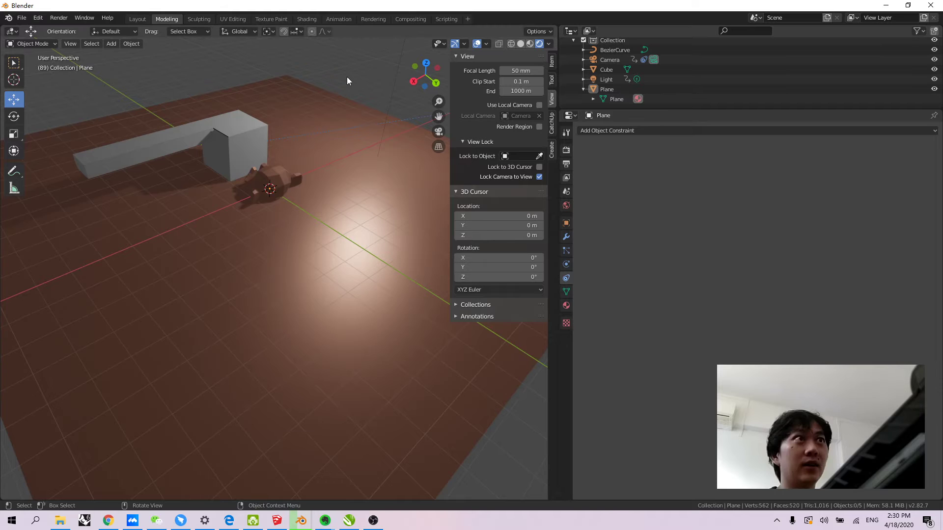
Select the light and all objects in the scene, and clear the selection
scroll(279, 161, "down", 5)
scroll(280, 206, "up", 3)
middle_click_drag(284, 254, 282, 154)
left_click(312, 115)
key("alt+a")
key("a")
scroll(230, 209, "down", 3)
middle_click_drag(231, 209, 201, 175)
left_click(208, 178)
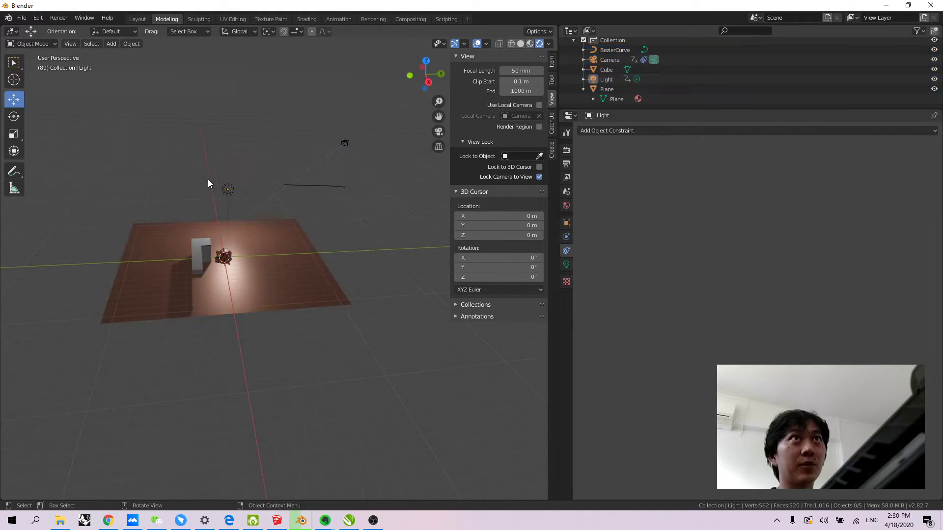
Box-select all objects in the scene, delete them, and undo the deletion
left_click_drag(352, 331, 120, 231)
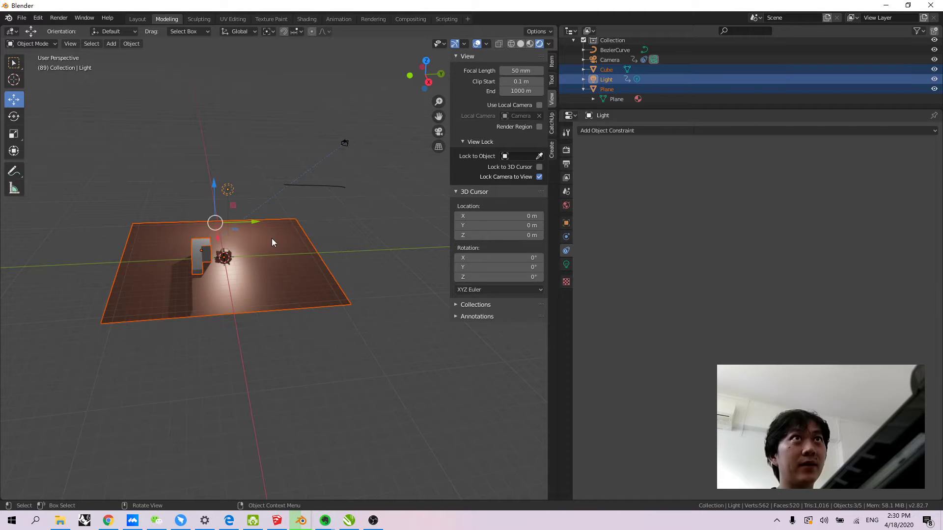
left_click_drag(401, 315, 114, 123)
key("Delete")
middle_click_drag(160, 147, 290, 262)
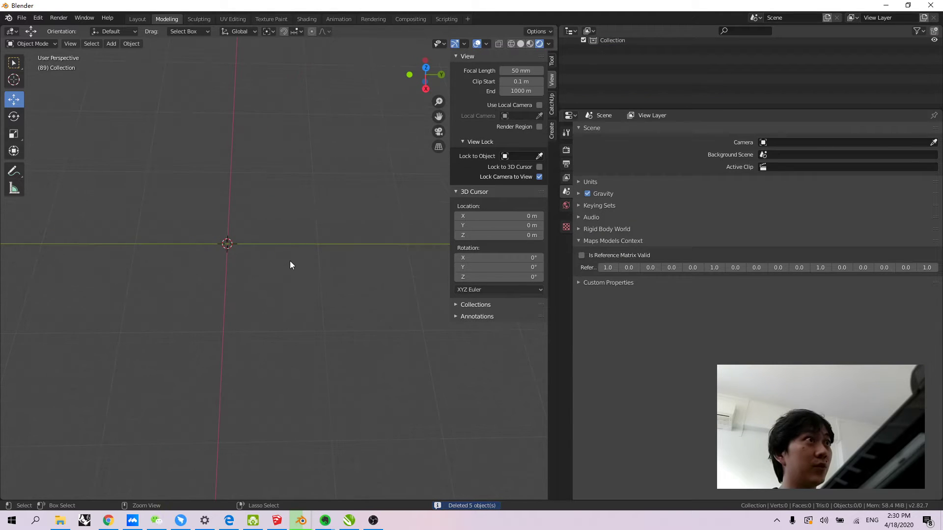
key("ctrl+z")
Box-select the whole scene again and deselect everything
middle_click_drag(216, 291, 355, 232)
left_click(351, 227)
key("a")
left_click_drag(397, 359, 65, 88)
left_click(207, 108)
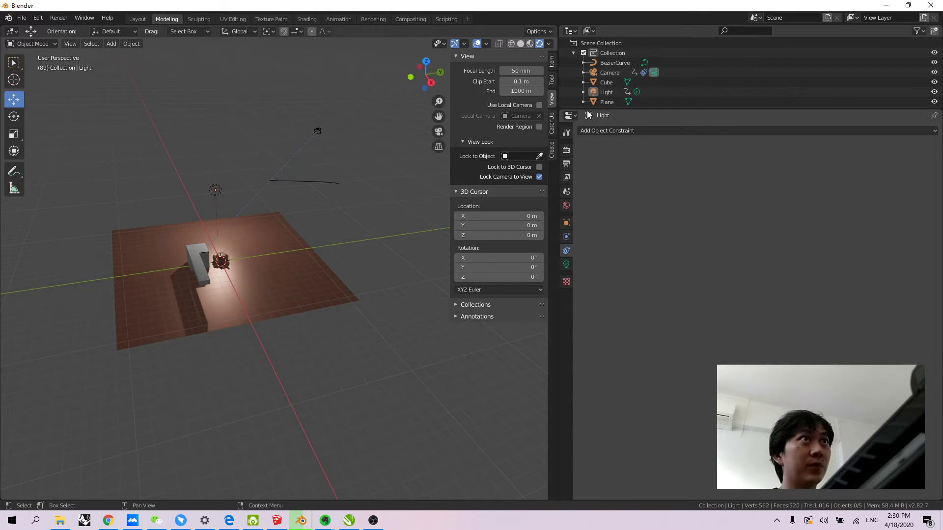
Split the Properties editor into two stacked areas and make the Outliner taller
left_click_drag(559, 117, 552, 248)
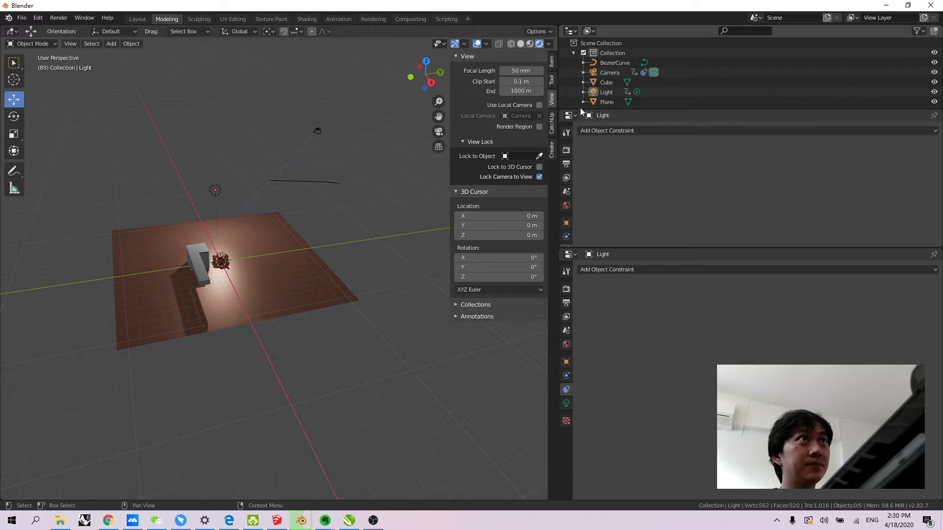
left_click_drag(579, 111, 573, 158)
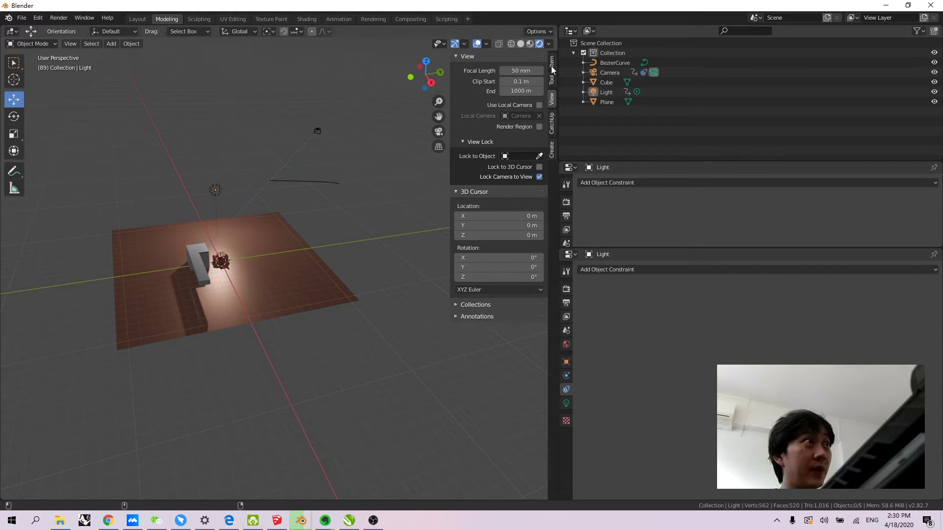
Start a screen capture of the Outliner and both Properties editors, marking the areas with red arrows and rectangles
key("alt+a")
left_click_drag(544, 7, 938, 506)
left_click(763, 518)
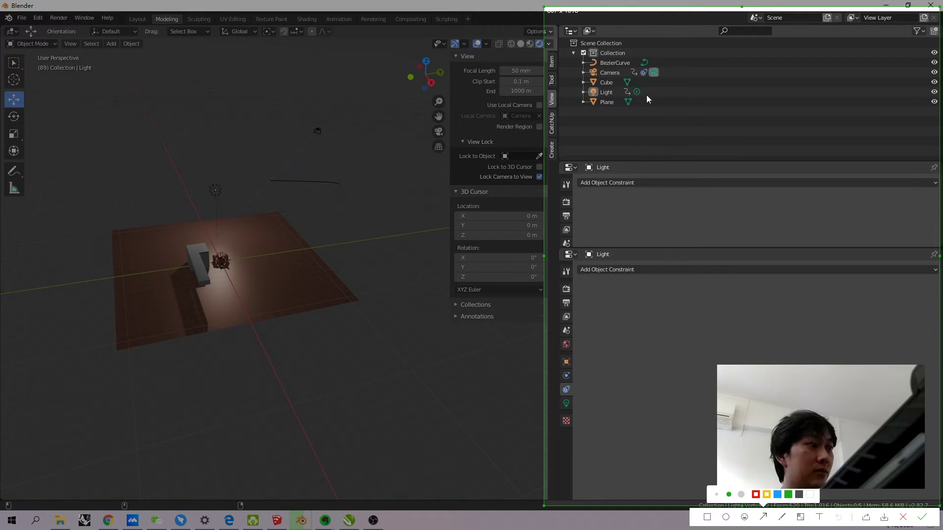
left_click_drag(617, 39, 573, 37)
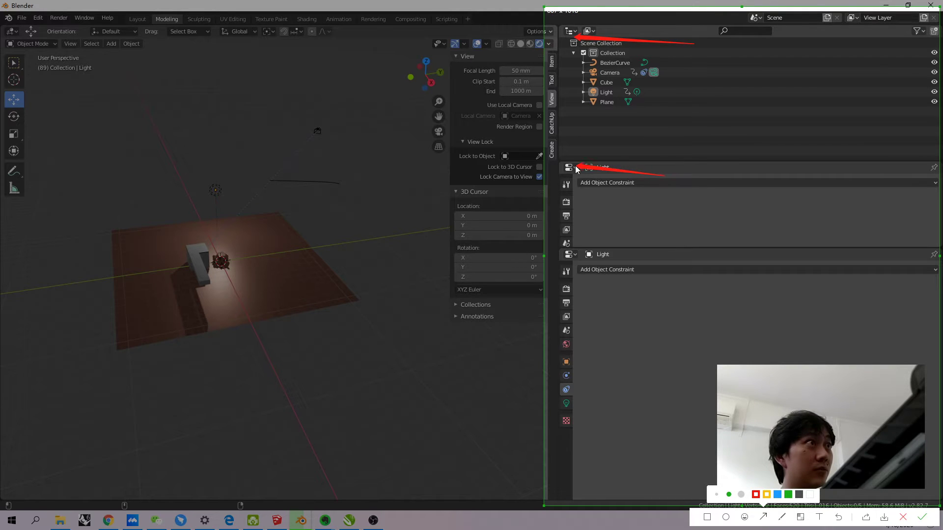
left_click(708, 517)
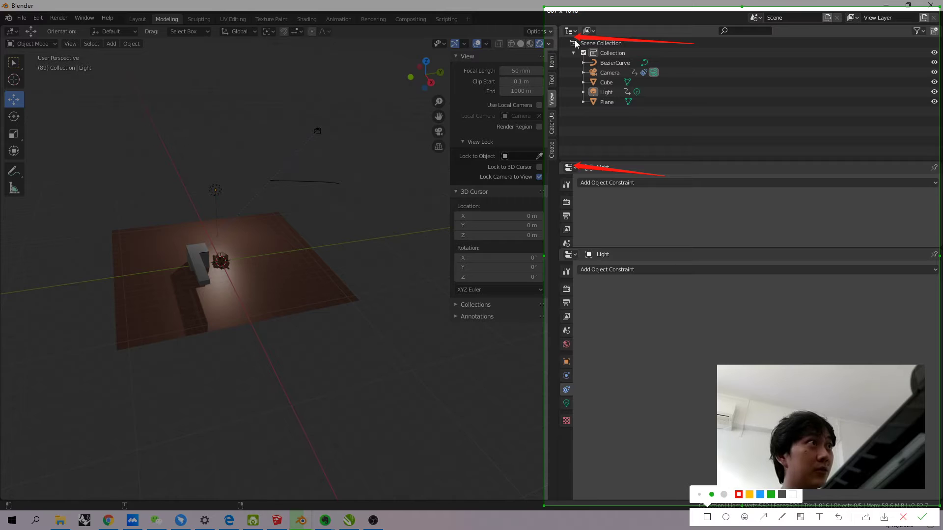
mouse_move(556, 24)
left_mouse_down()
mouse_move(695, 97)
mouse_move(931, 160)
left_mouse_up()
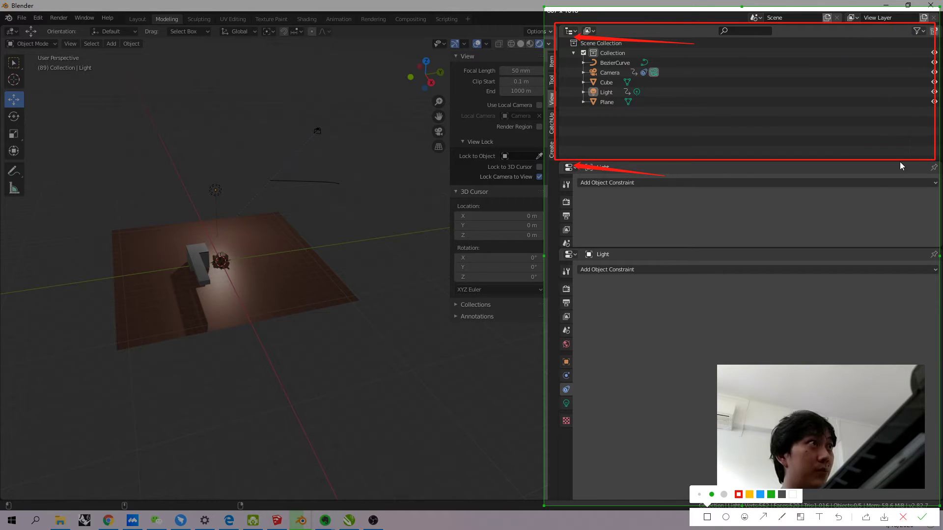
mouse_move(555, 163)
left_mouse_down()
mouse_move(842, 242)
mouse_move(937, 250)
left_mouse_up()
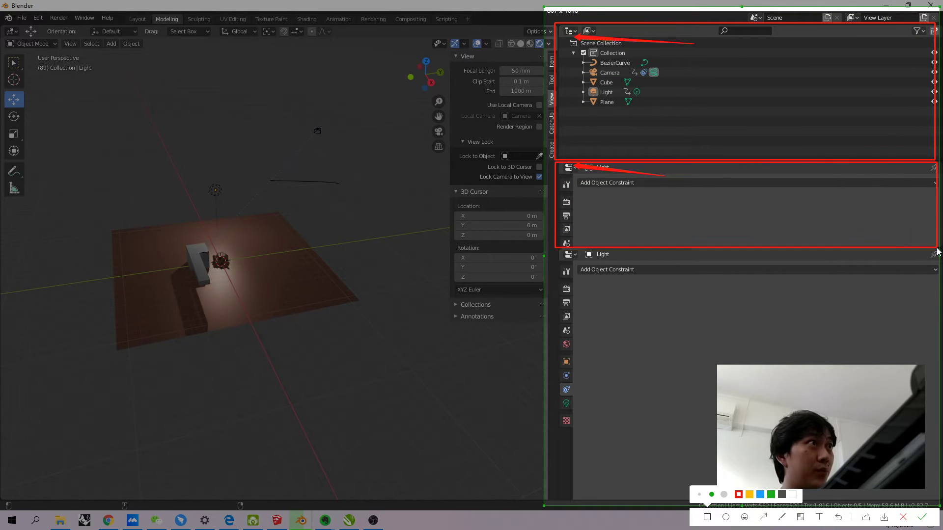
mouse_move(555, 253)
left_mouse_down()
mouse_move(722, 379)
mouse_move(907, 491)
mouse_move(929, 493)
left_mouse_up()
key("Escape")
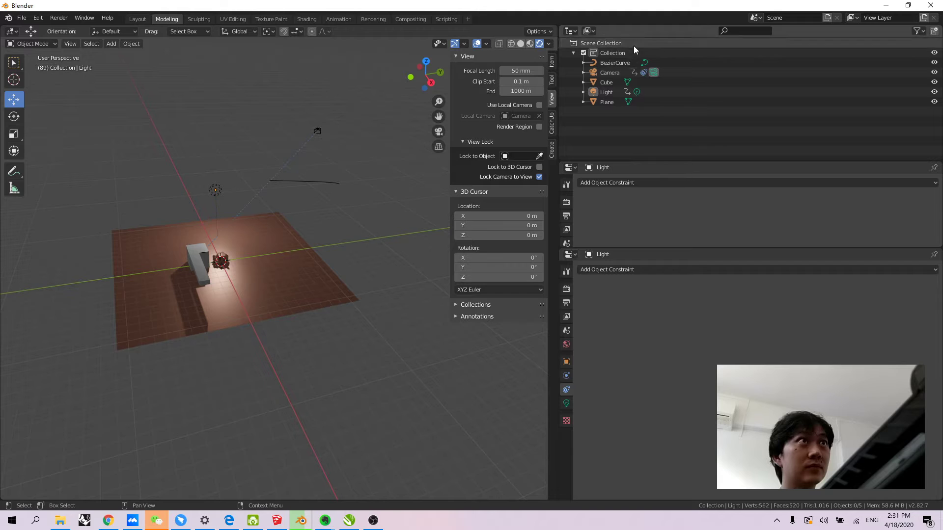
Select every object in the scene and delete them all, leaving the Collection empty
left_click(573, 53)
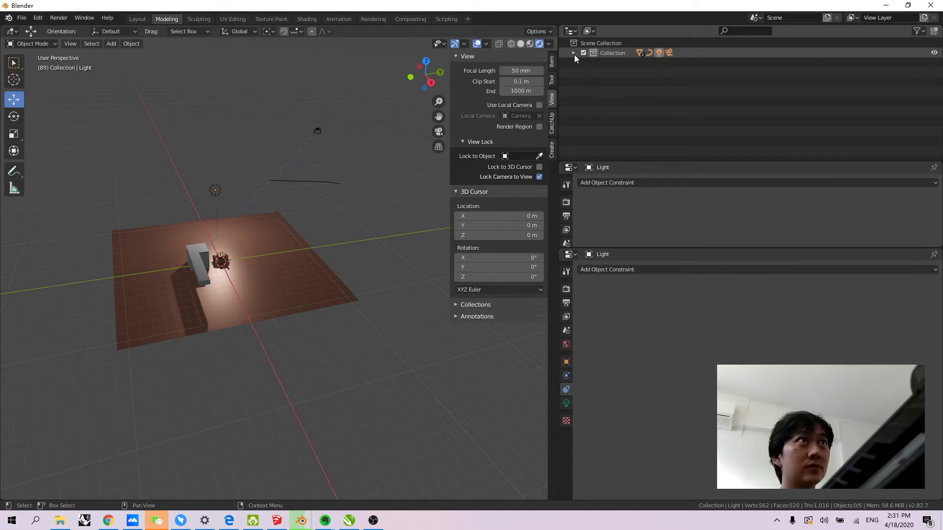
middle_click_drag(236, 227, 237, 257)
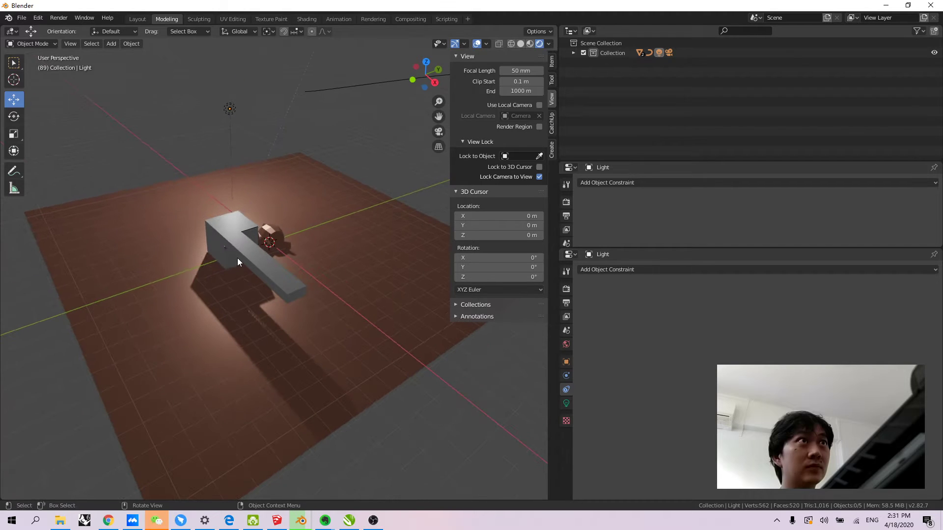
middle_click_drag(321, 192, 245, 245)
key("a")
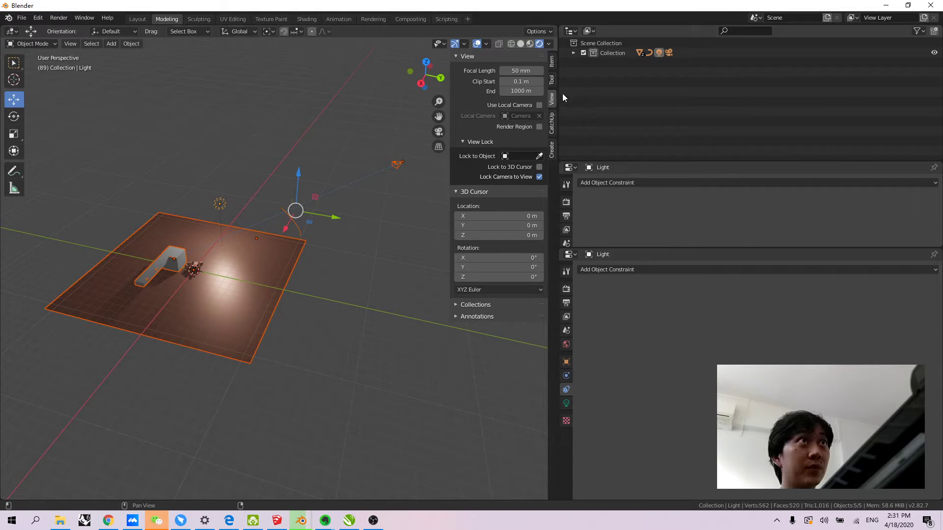
left_click(573, 53)
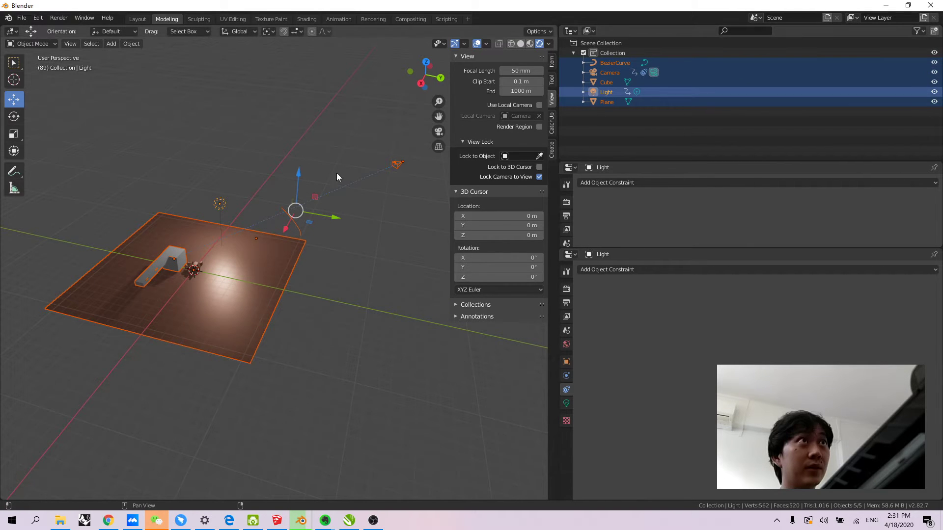
middle_click_drag(194, 197, 240, 181)
key("Delete")
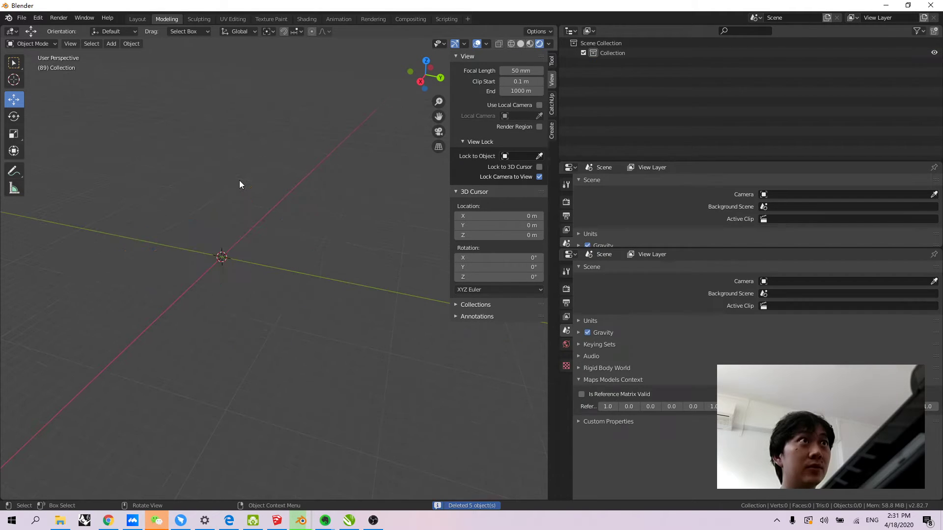
Add a mesh plane at the world origin of the empty scene
middle_click_drag(266, 223, 246, 221)
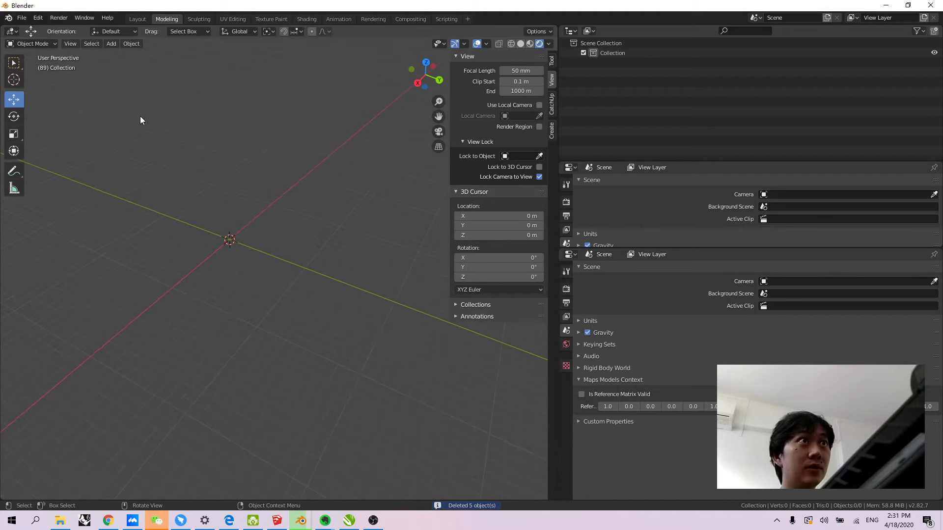
left_click(111, 44)
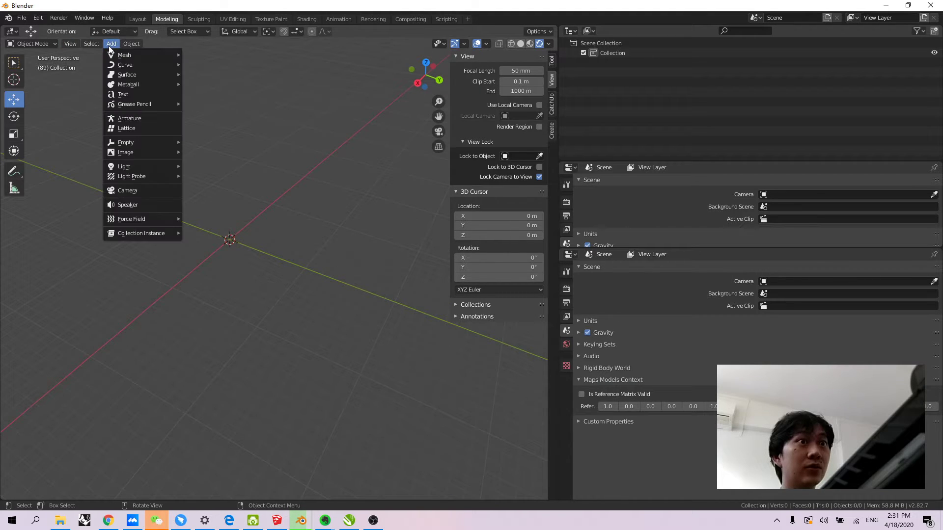
mouse_move(118, 54)
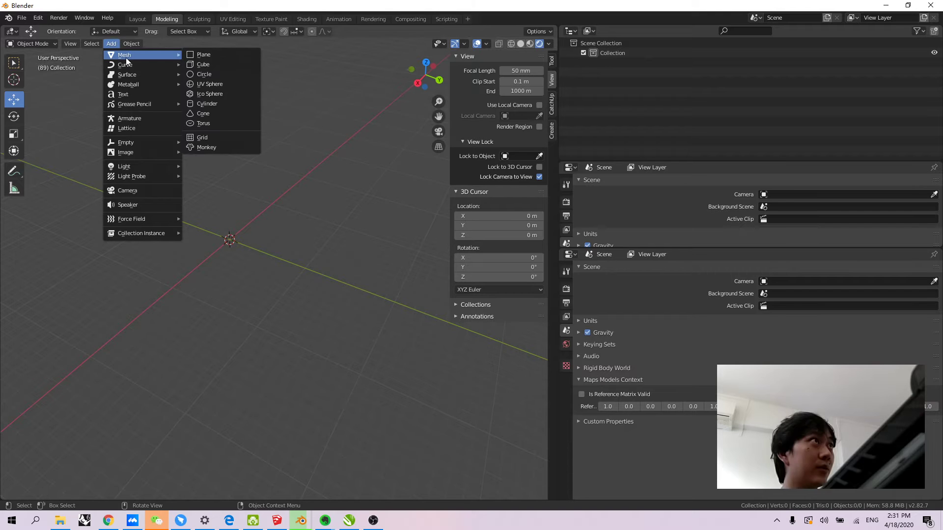
left_click(219, 54)
middle_click_drag(220, 175, 205, 260)
scroll(221, 267, "up", 8)
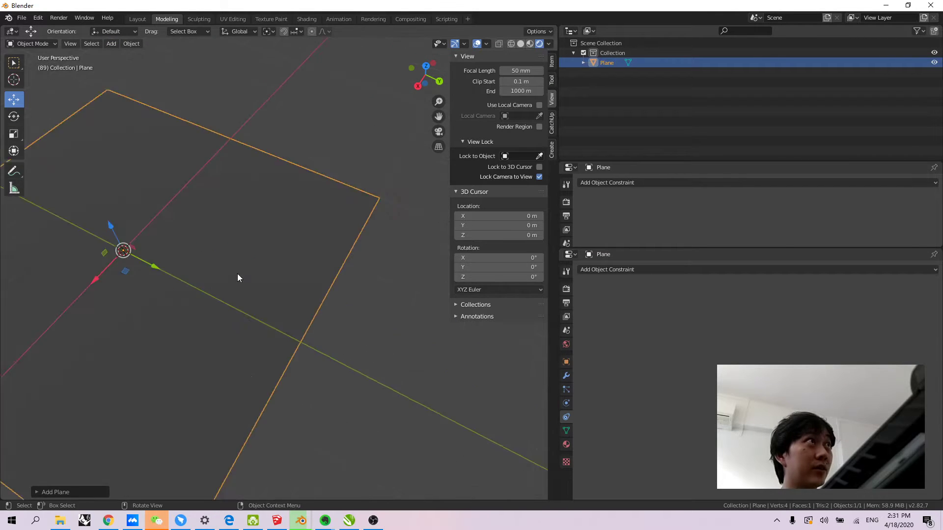
scroll(238, 274, "down", 5)
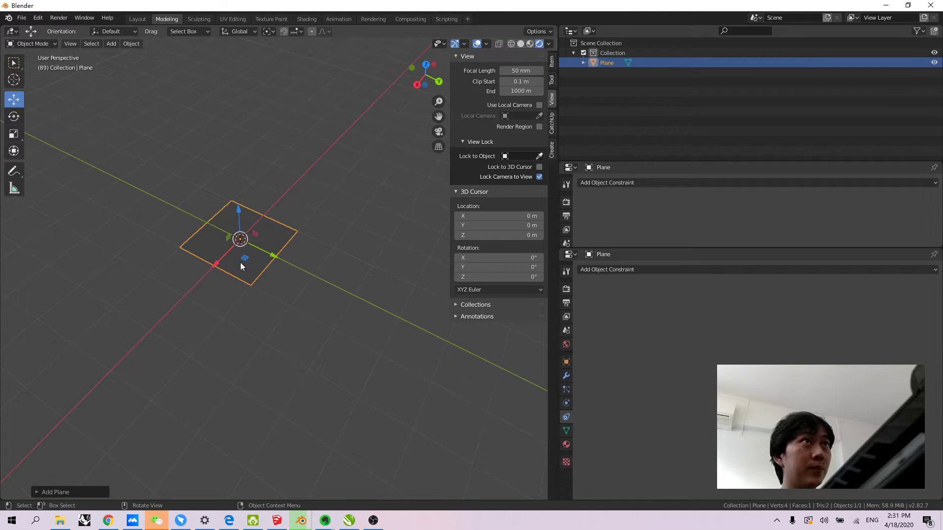
Scale the plane up uniformly into a large ground surface and deselect it
key("s")
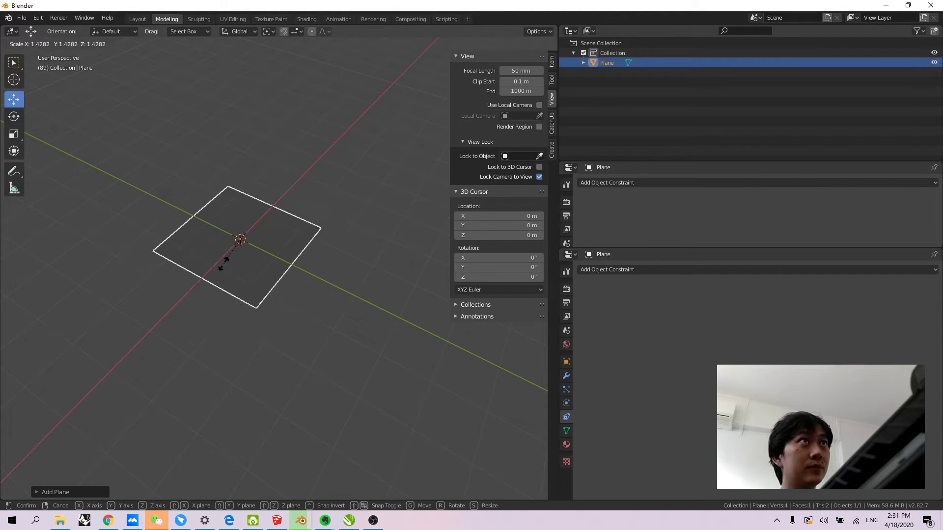
left_click(359, 306)
scroll(303, 282, "down", 5)
middle_click_drag(302, 285, 300, 251)
scroll(293, 251, "up", 3)
middle_click_drag(316, 139, 317, 140, "shift")
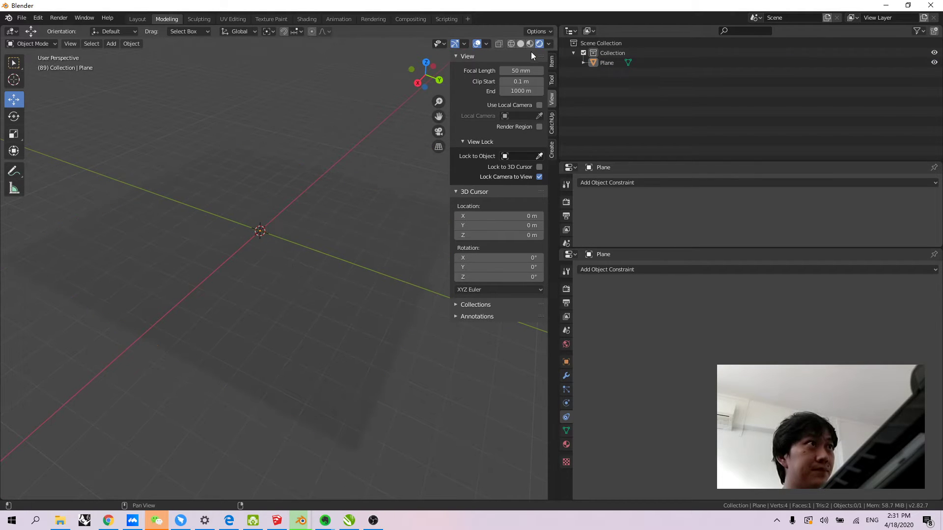
Compare the wireframe, solid, material preview and rendered viewport shading on the plane, finishing in solid shading
left_click(518, 44)
left_click(509, 44)
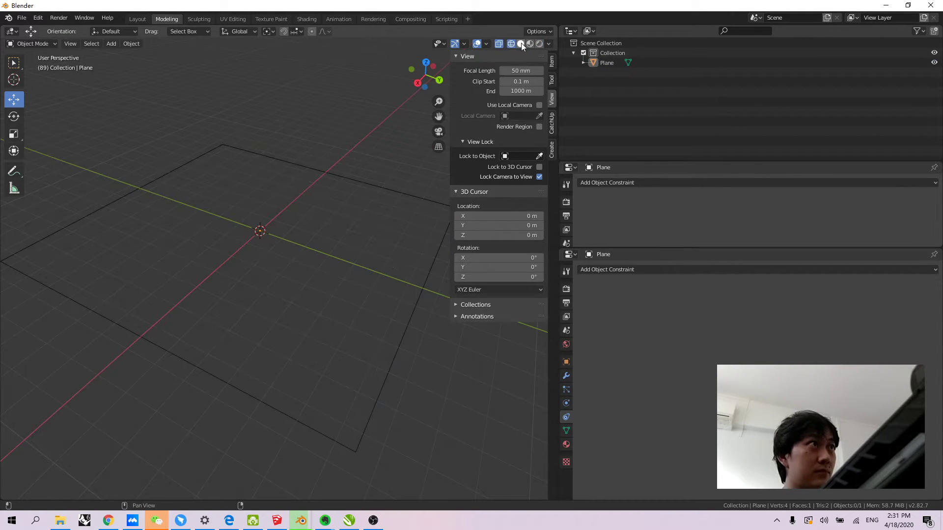
left_click(522, 44)
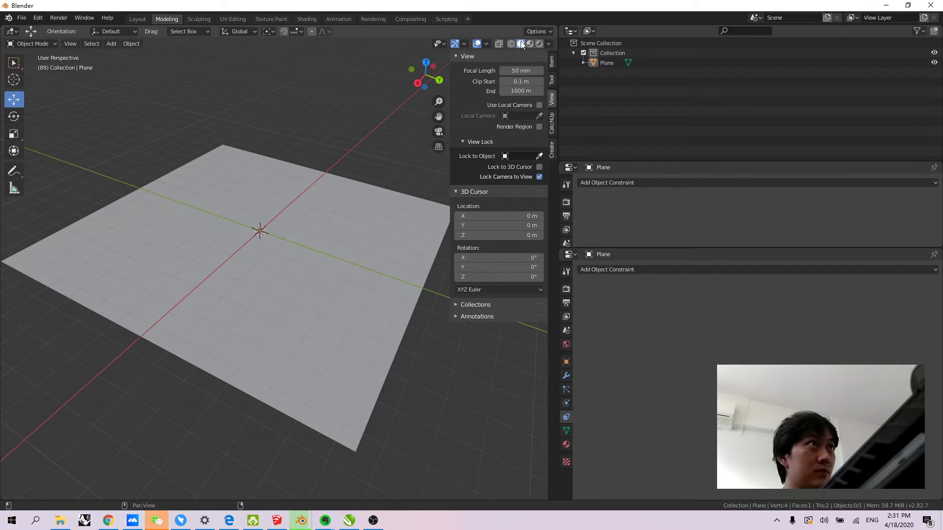
left_click(529, 44)
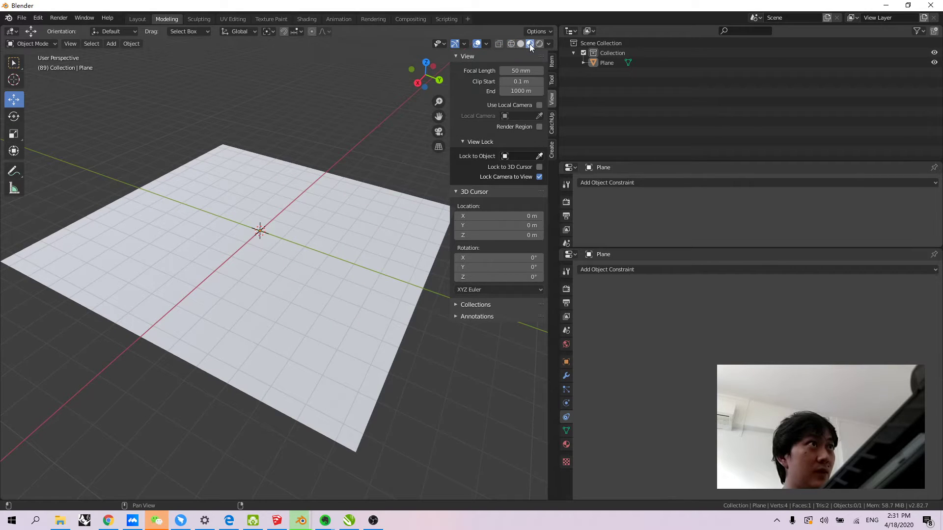
left_click(539, 44)
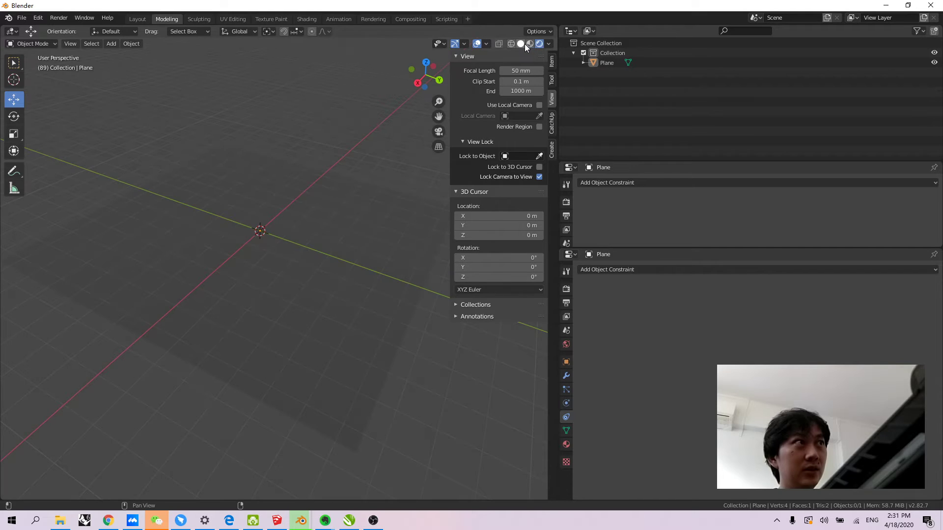
left_click(522, 44)
Add a mesh cube at the origin and raise it along the Z axis above the plane
middle_click_drag(125, 209, 149, 205)
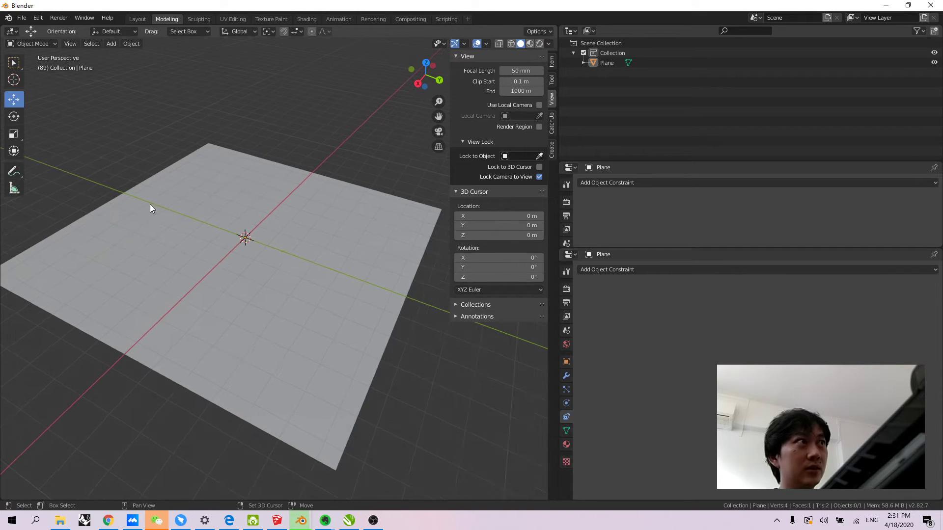
left_click(106, 44)
mouse_move(118, 55)
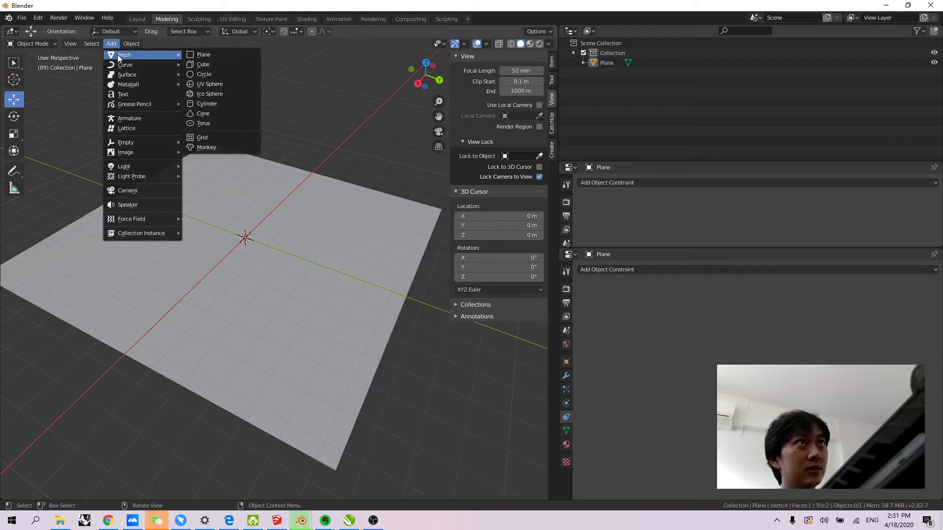
left_click(211, 64)
left_click_drag(243, 204, 248, 175)
mouse_move(267, 237)
middle_mouse_down()
mouse_move(299, 231)
mouse_move(254, 234)
middle_mouse_up()
Move the cube along the global X axis in the negative direction, away from the plane's centre
key("g")
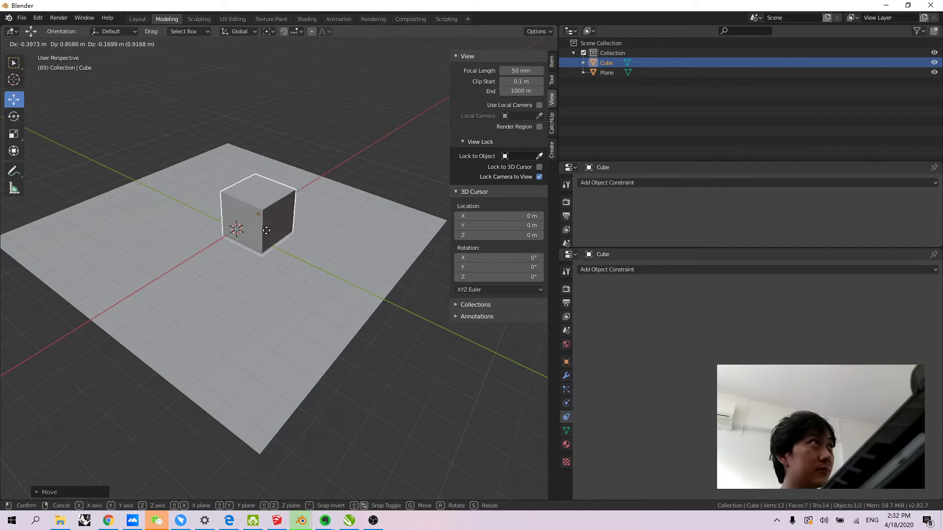
key("y")
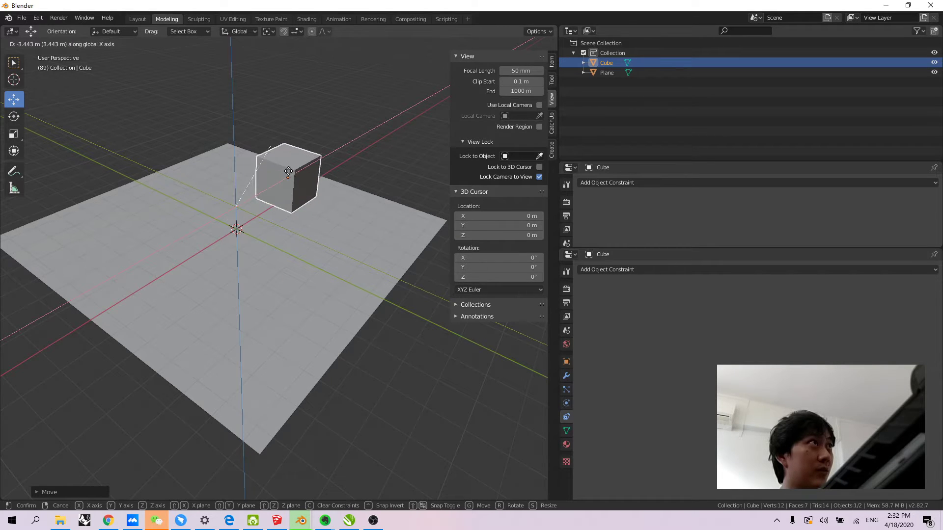
key("x")
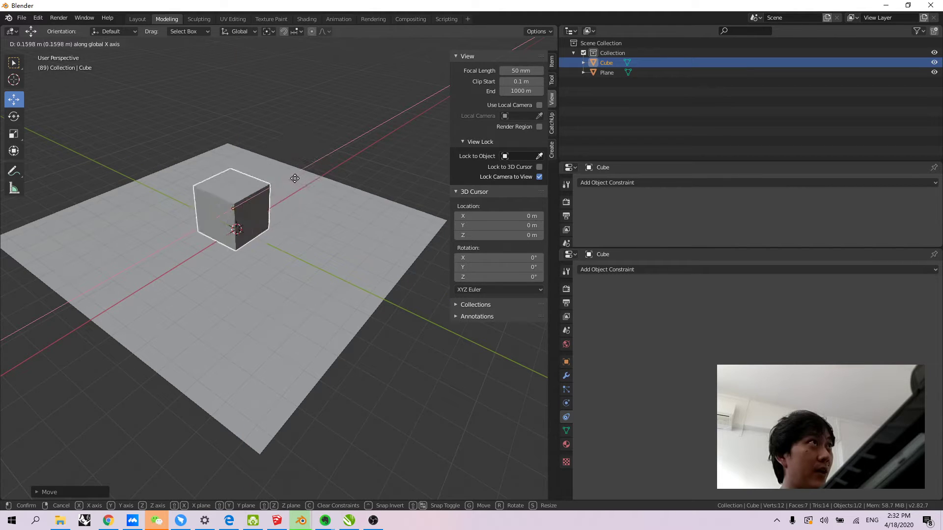
left_click(277, 195)
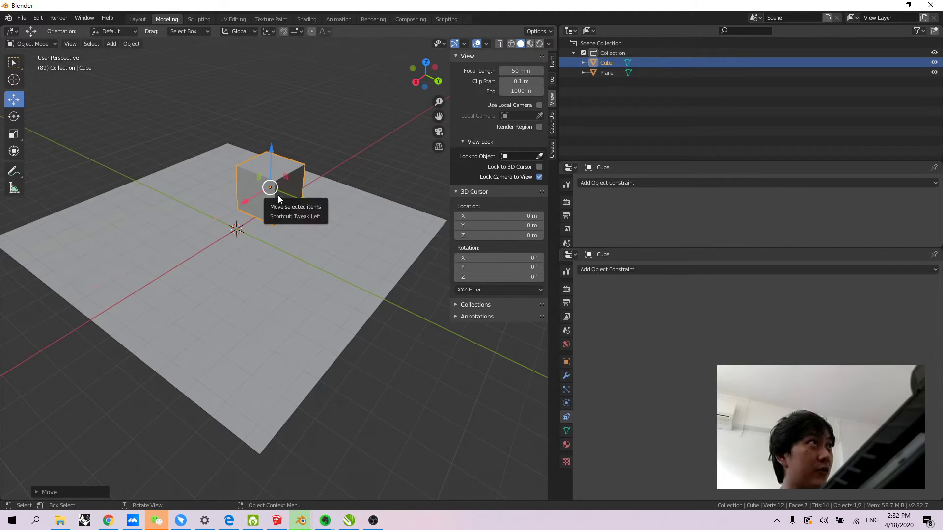
Scale the cube along the global Z axis only, to about 4.7 times its height, making a tall block
key("s")
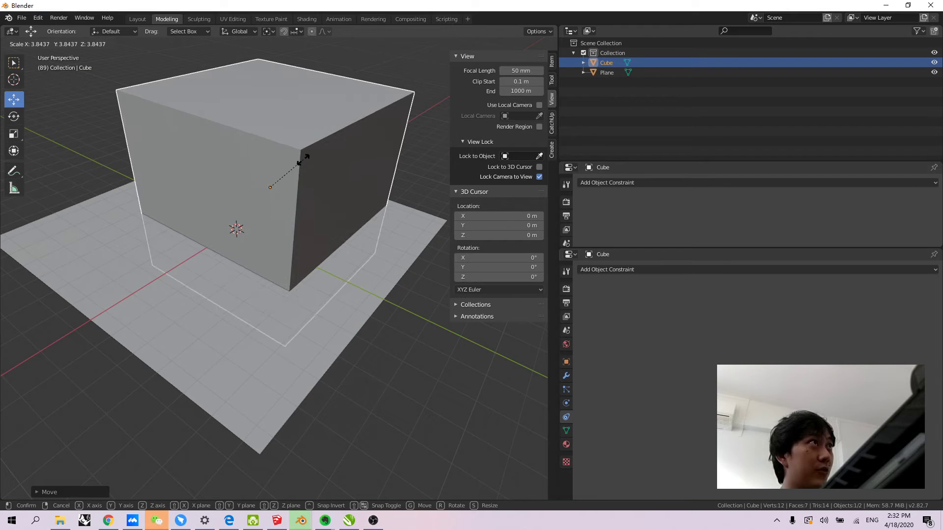
key("x")
key("x")
key("x")
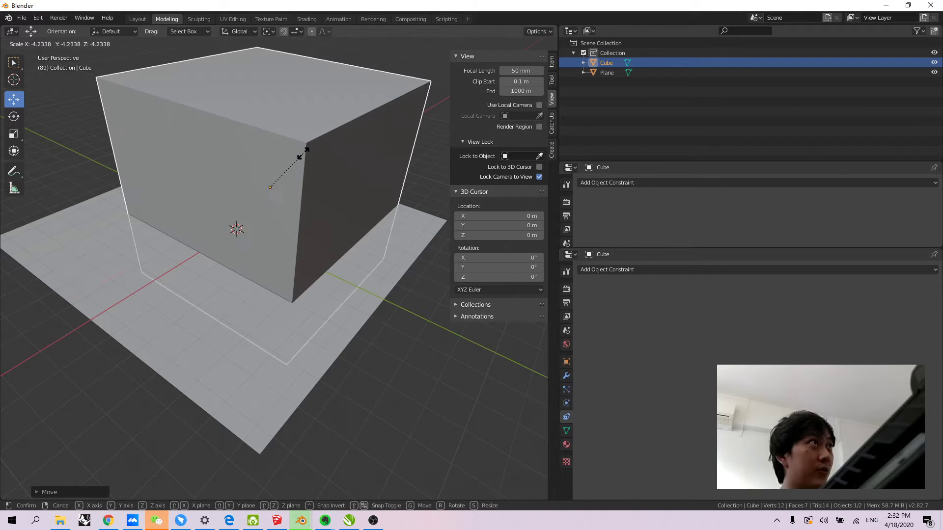
key("x")
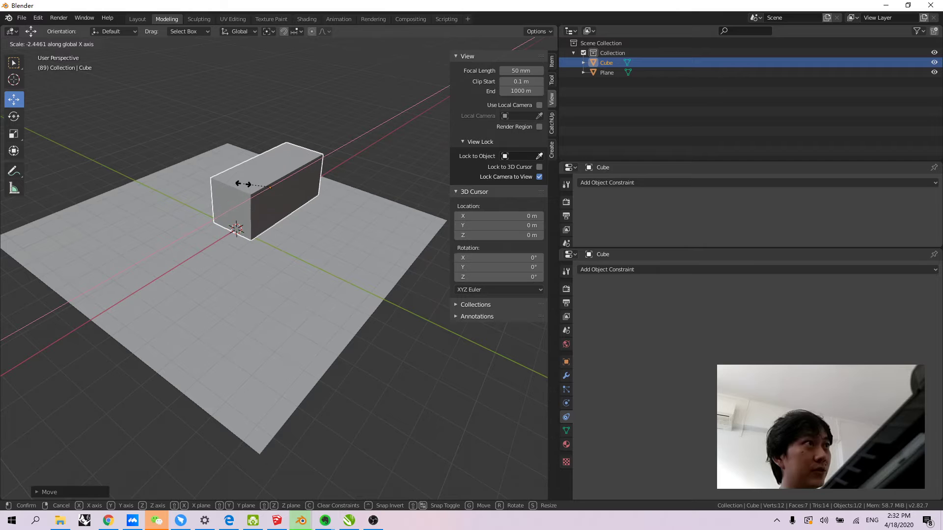
key("x")
key("x")
key("z")
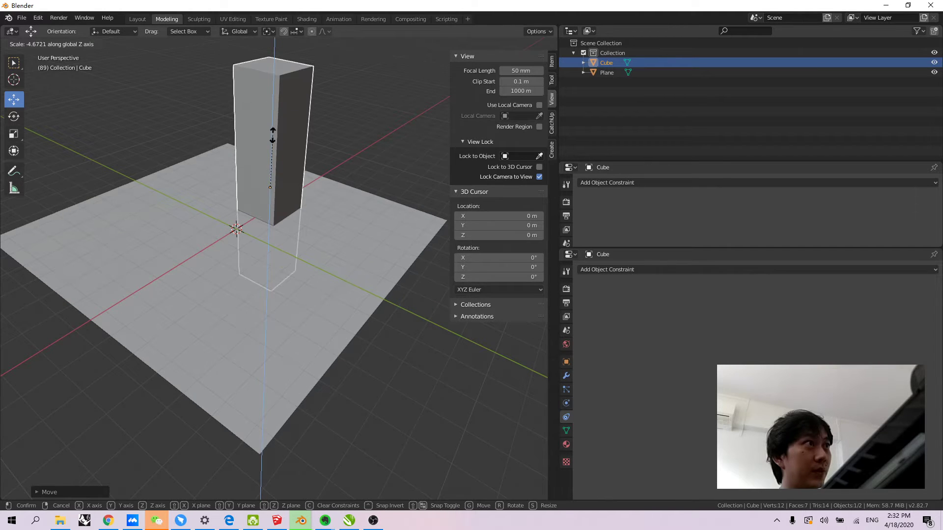
left_click(272, 137)
In the front view, raise the tall block along Z until its base rests on the plane
middle_click_drag(293, 195, 249, 296)
left_click(340, 146)
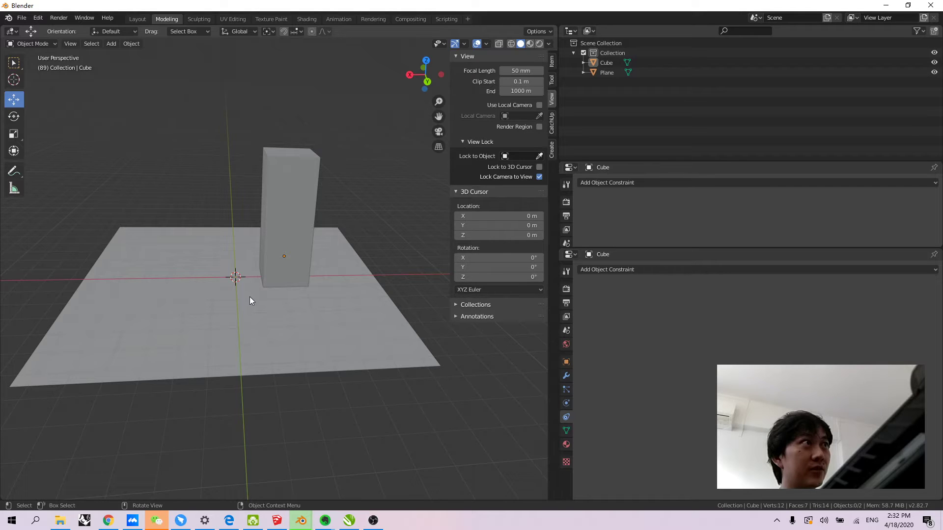
key("KP_1")
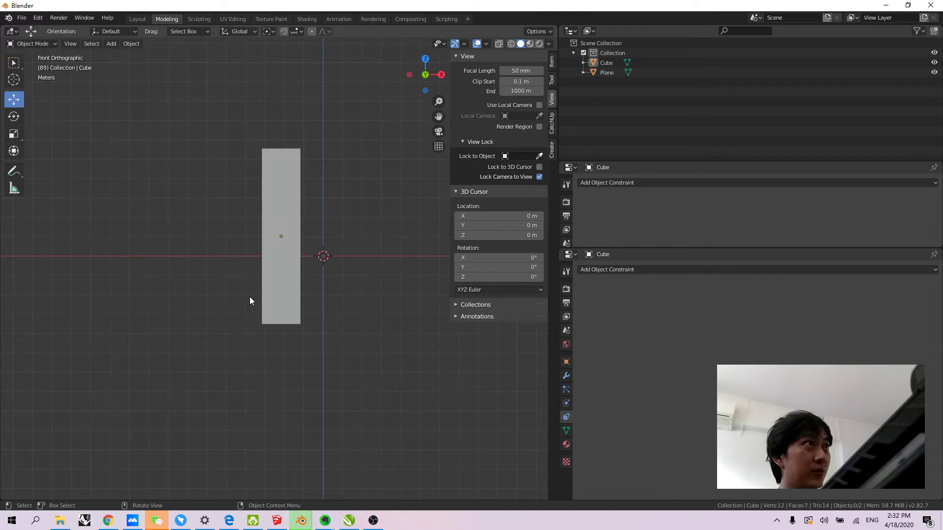
left_click(265, 216)
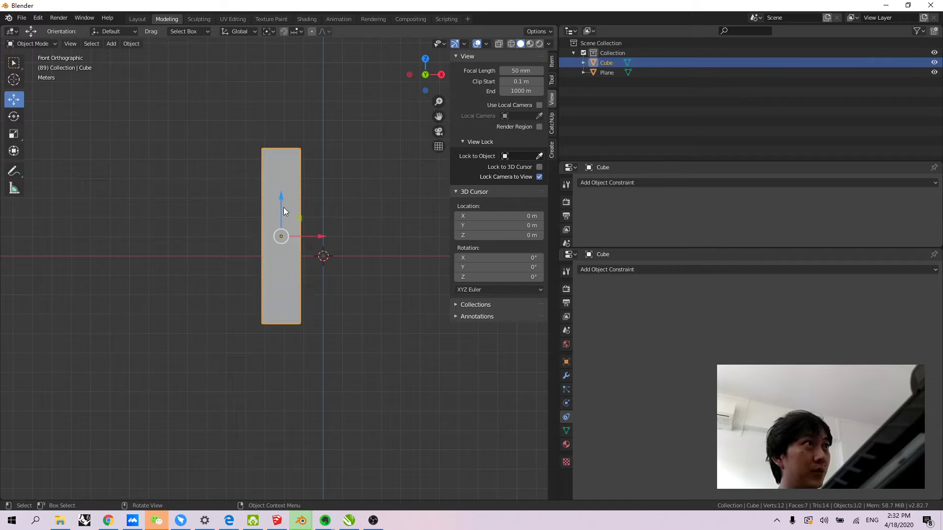
left_click_drag(281, 195, 282, 126)
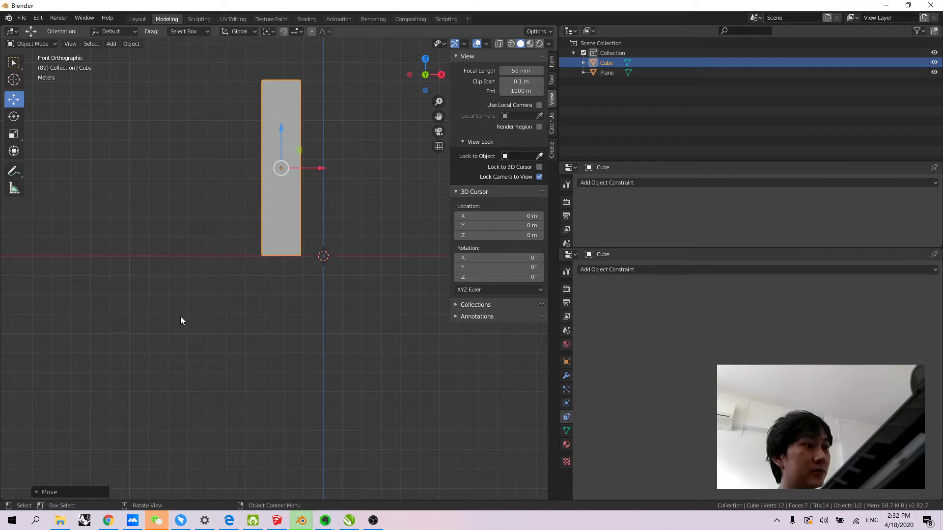
Compare the perspective and orthographic projections of the tall block from an angled view, finishing in perspective
middle_click_drag(294, 226, 261, 261)
key("KP_5")
key("KP_5")
key("KP_5")
key("KP_5")
key("KP_5")
key("KP_5")
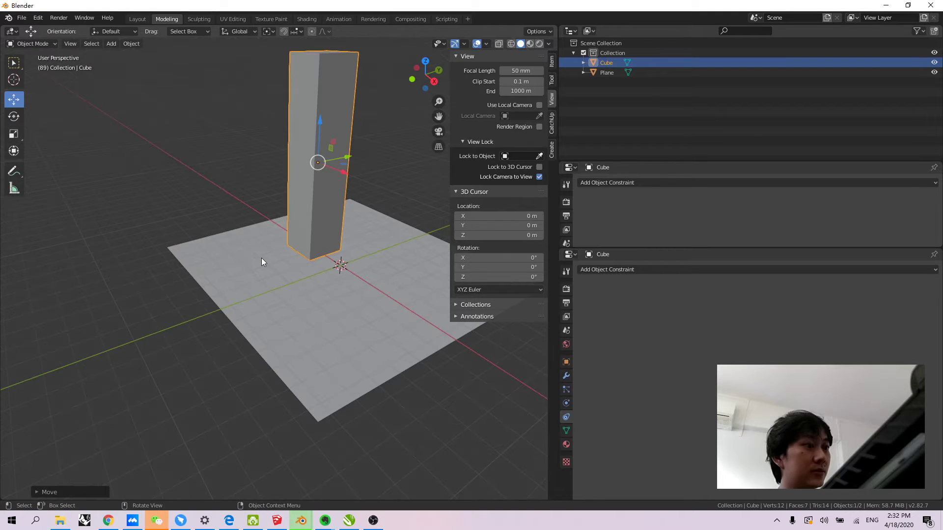
Deselect the tall block and add a camera to the scene at the world origin
middle_click_drag(269, 242, 240, 280)
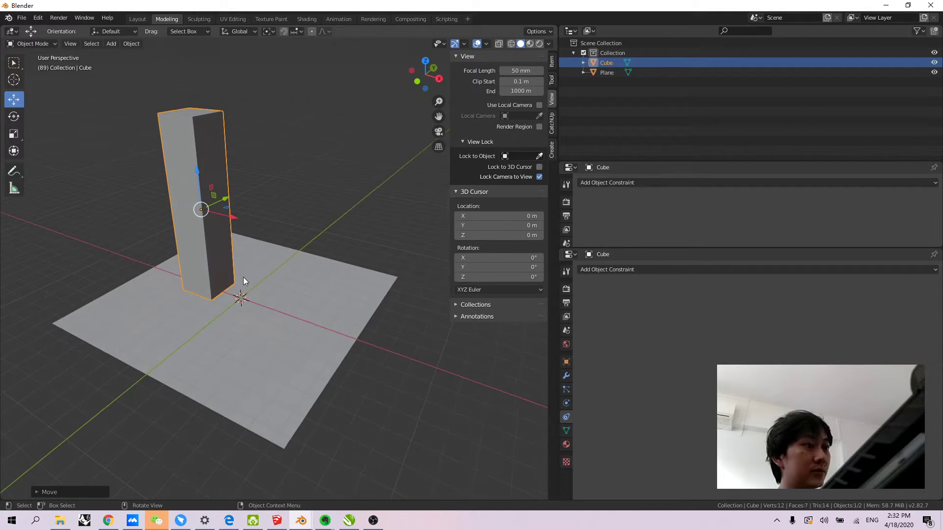
left_click(292, 159)
left_click(111, 43)
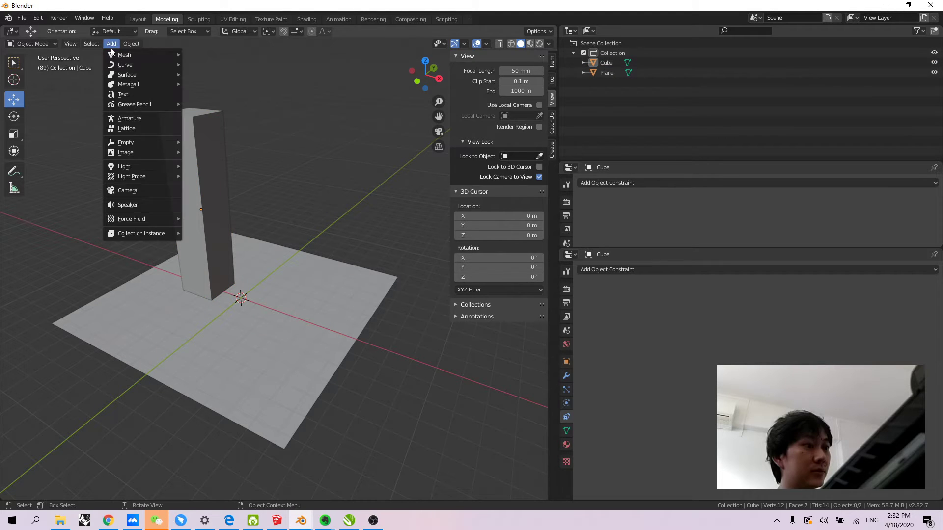
mouse_move(115, 74)
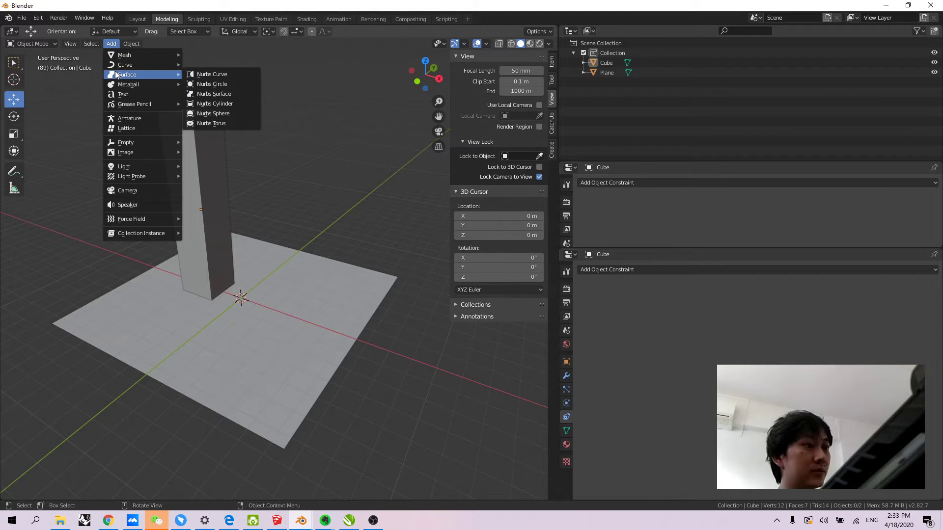
left_click(134, 194)
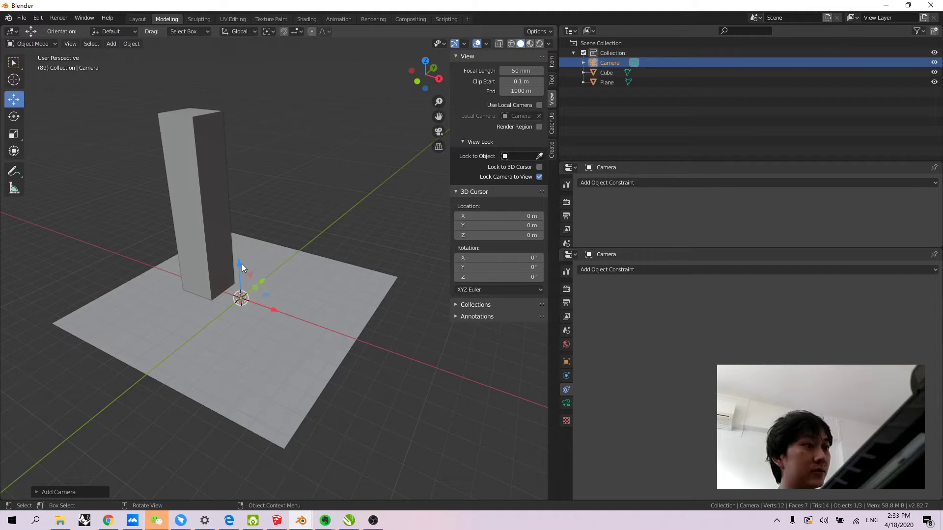
Move the camera up from the origin and out past the plane's edge, beside the tall block
left_click_drag(239, 246, 232, 91)
middle_click_drag(136, 202, 188, 234)
left_click_drag(256, 244, 403, 417)
middle_click_drag(404, 418, 149, 184)
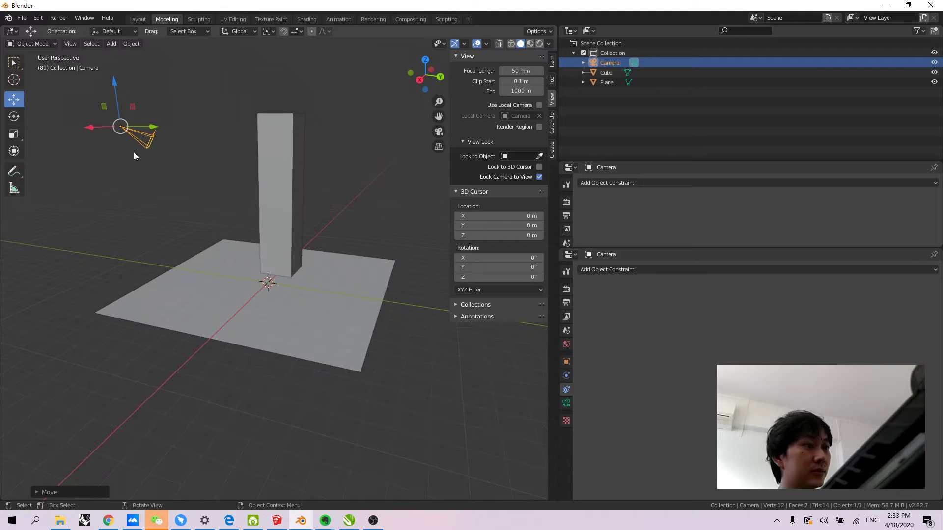
left_click_drag(115, 86, 112, 57)
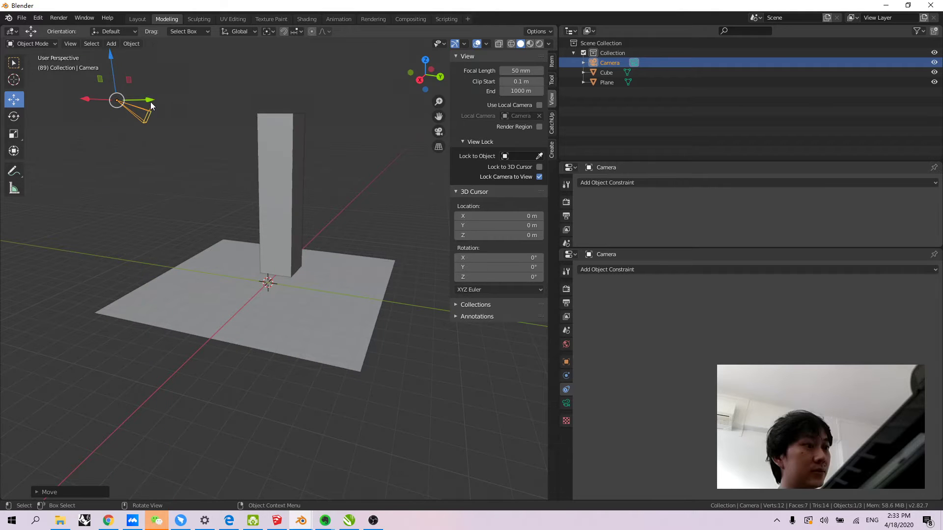
middle_click_drag(134, 100, 263, 183)
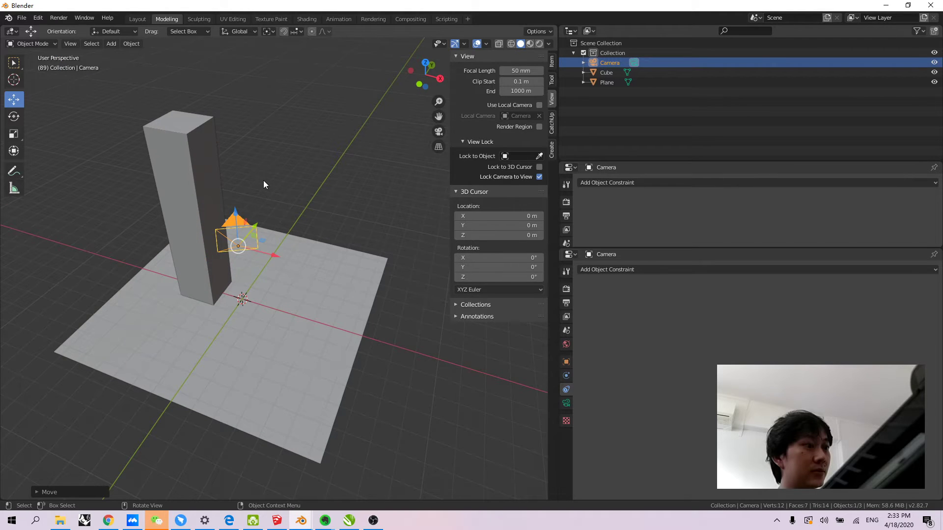
left_click(263, 181)
middle_click_drag(261, 181, 343, 172)
left_click(345, 175)
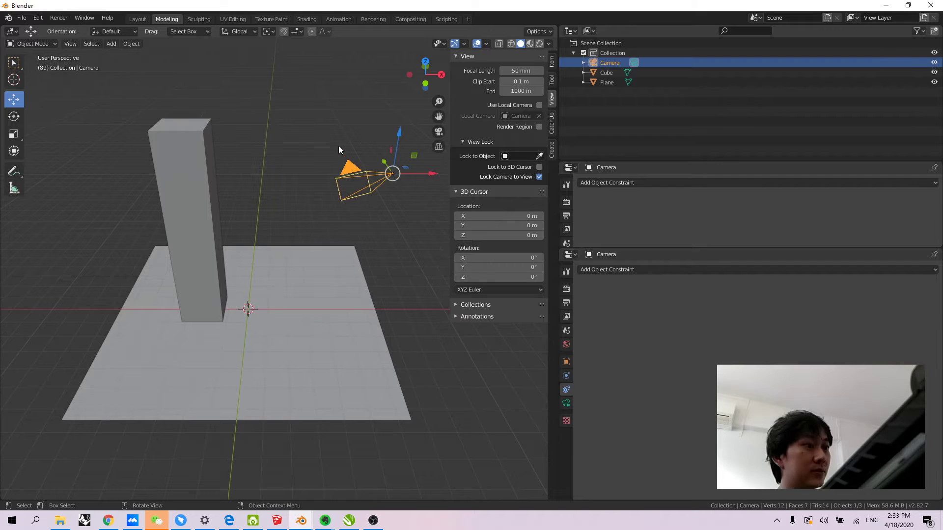
Deselect everything, switch to the Tweak selection tool, and select the camera again
left_click(314, 141)
left_click(20, 69)
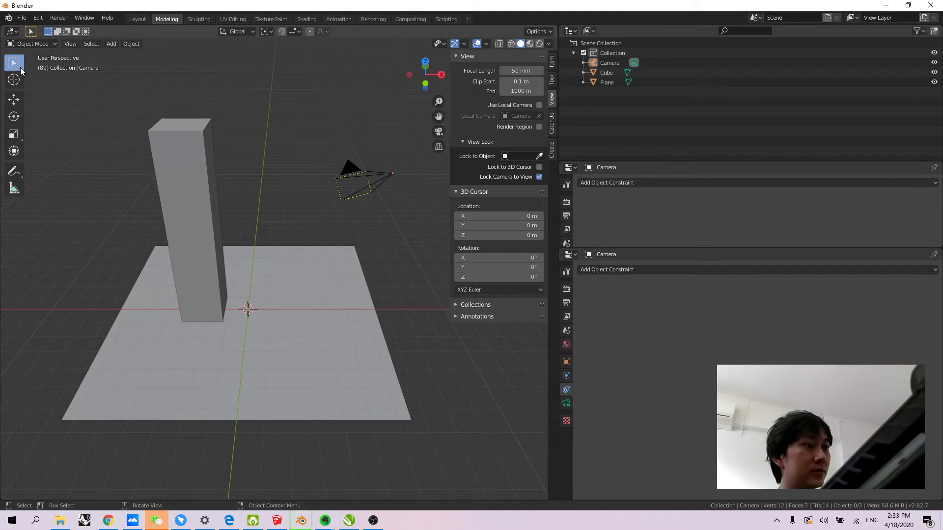
left_click_drag(19, 69, 37, 68)
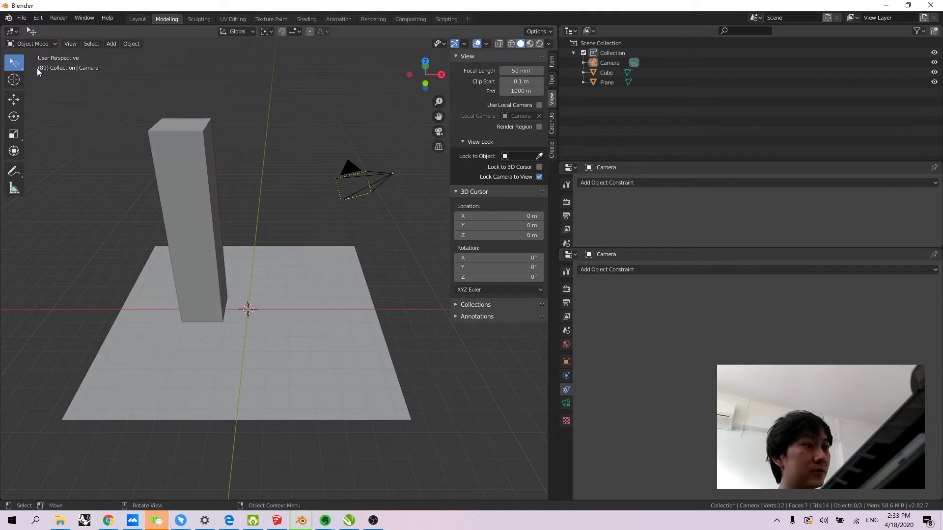
left_click(371, 183)
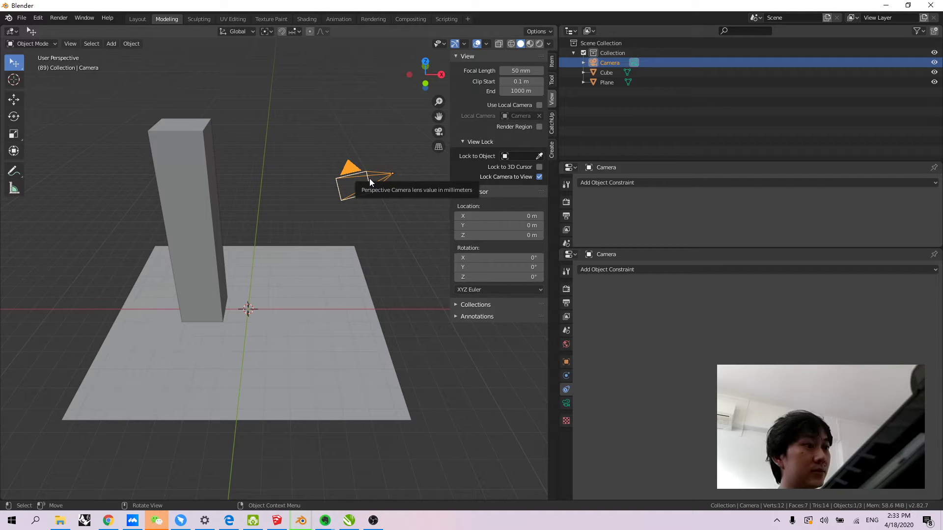
Look at the block through the camera, return to the user perspective, and reselect the camera
key("KP_0")
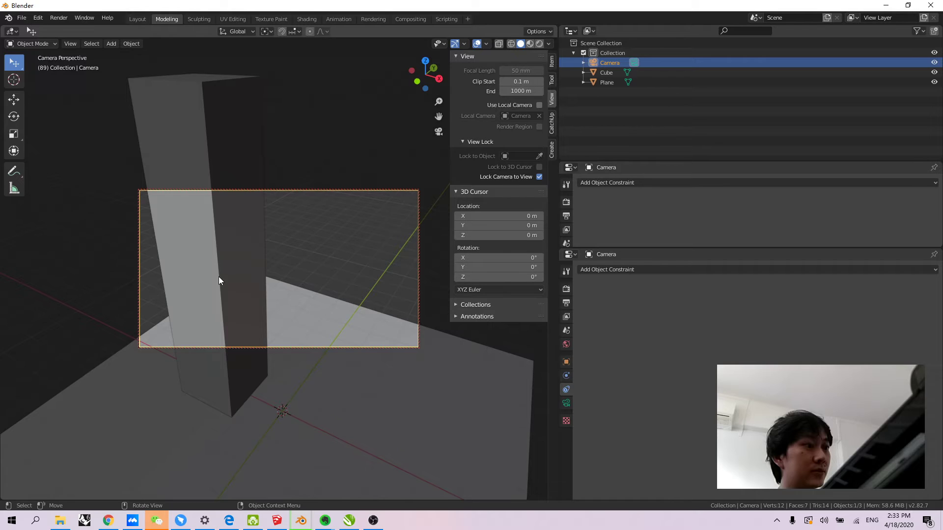
key("KP_0")
middle_click_drag(217, 275, 273, 257)
middle_click_drag(200, 223, 244, 207)
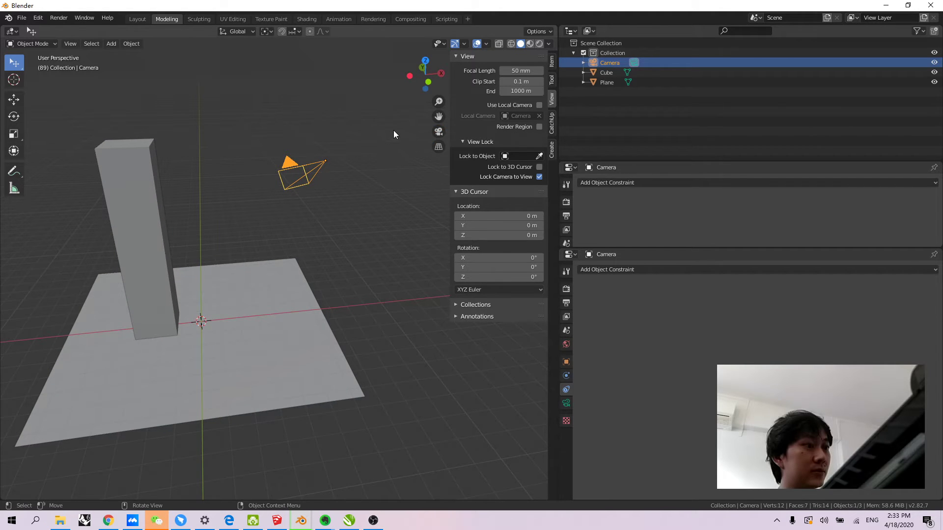
left_click(308, 133)
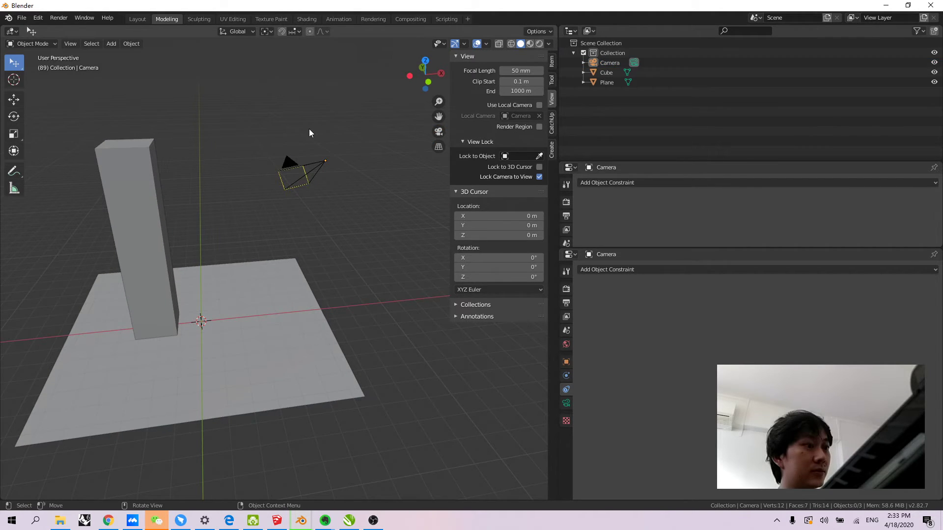
left_click(307, 163)
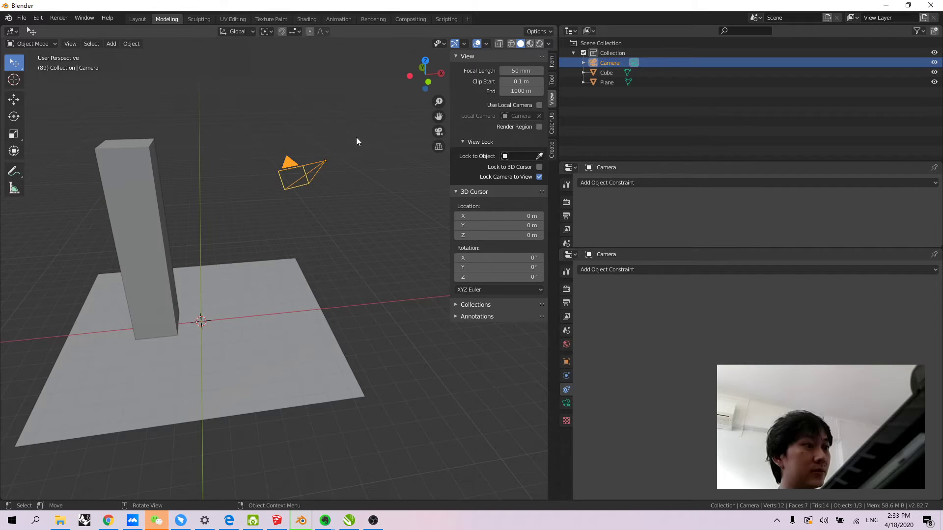
Collapse the 3D Cursor settings in the sidebar and turn off Lock Camera to View
left_click(456, 58)
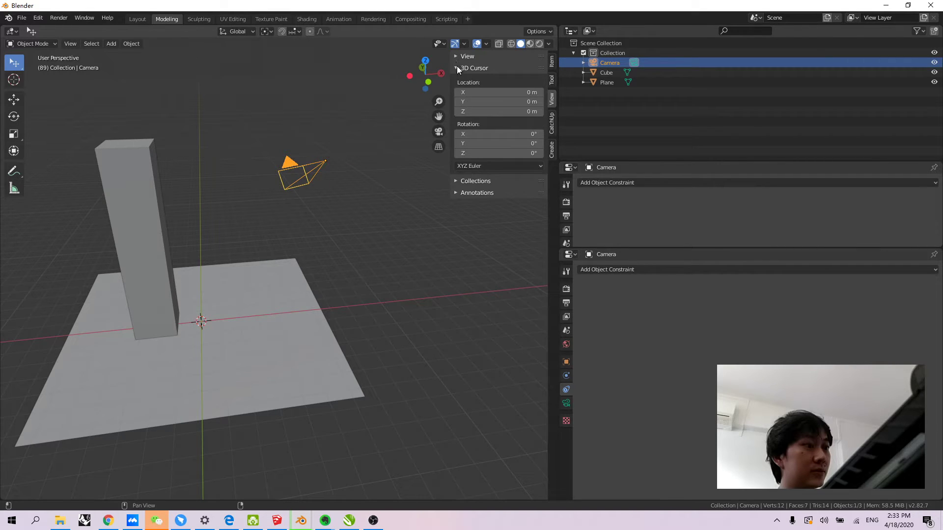
left_click(456, 68)
left_click(456, 55)
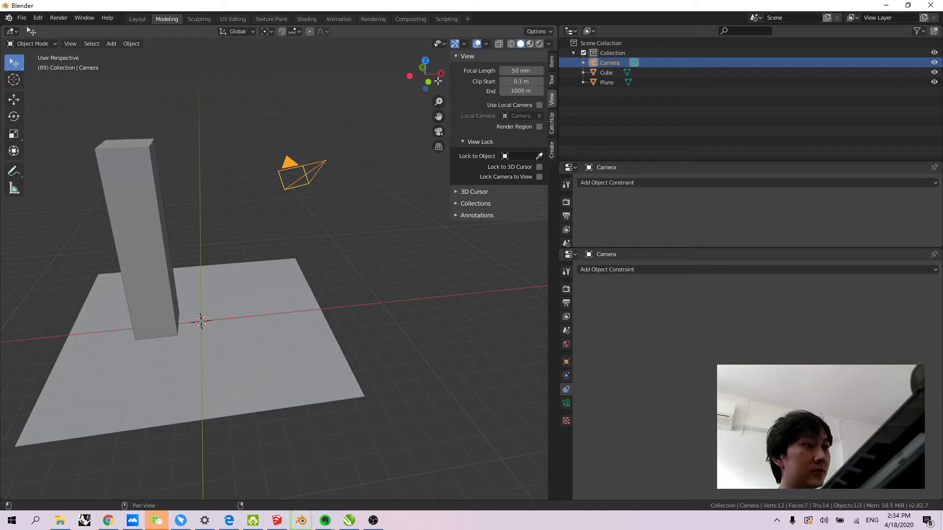
Hide and show the 3D viewport's sidebar several times, finishing with its view settings shown
key("n")
key("n")
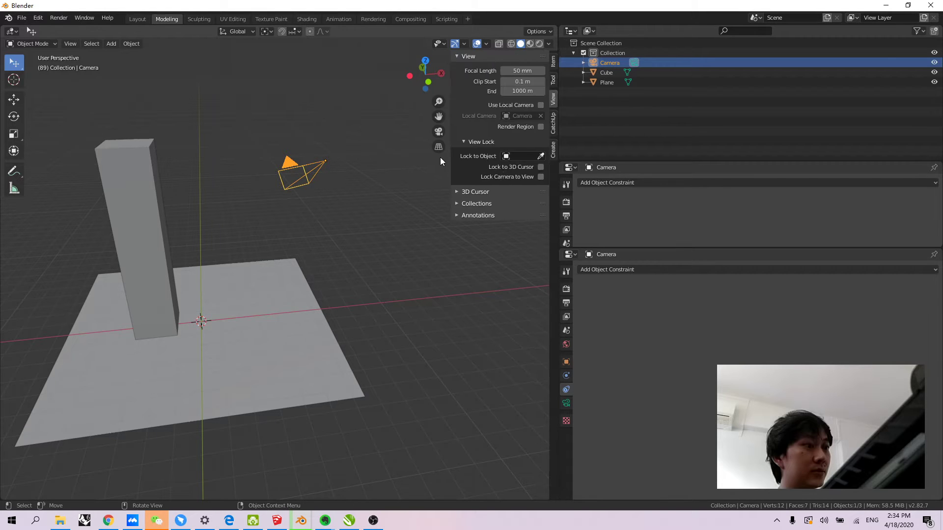
key("n")
key("n")
key("n")
left_click(550, 60)
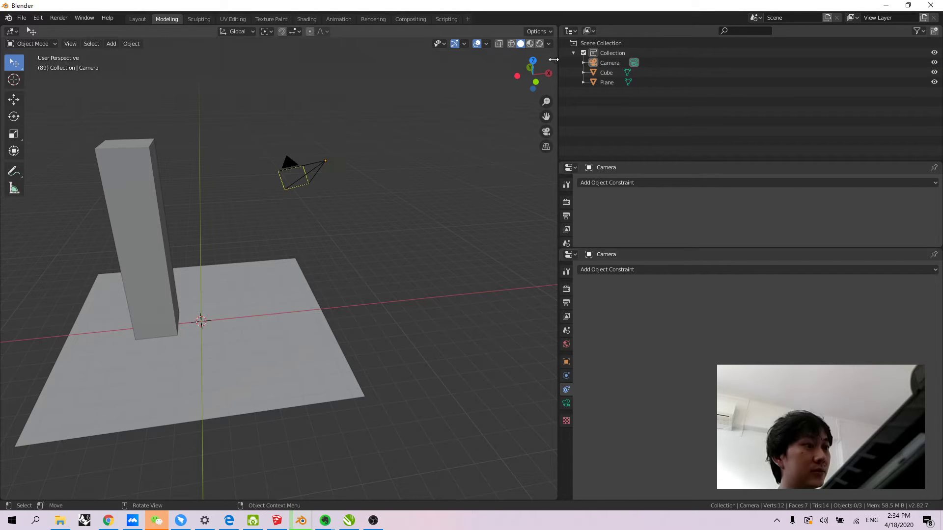
left_click(553, 61)
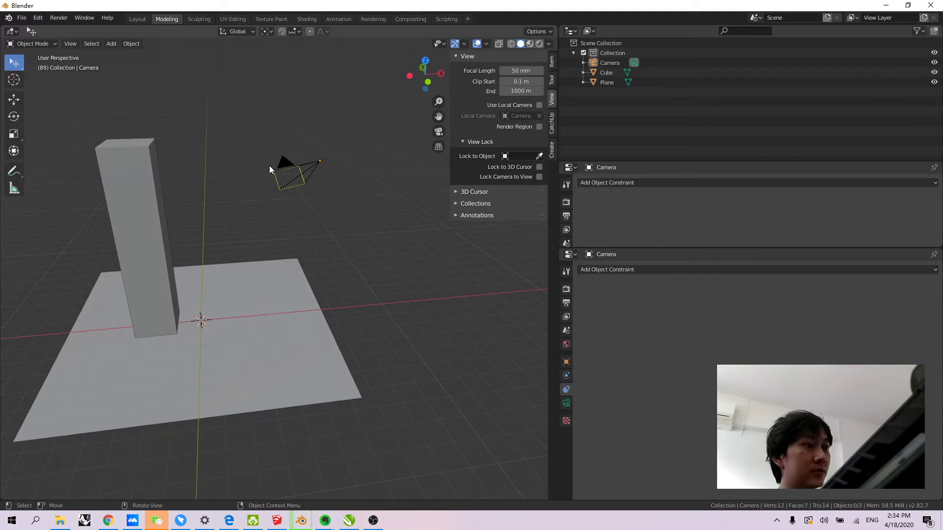
Look through the unlocked camera, orbit out of its view, and return to the camera view
key("KP_0")
middle_click_drag(283, 176, 423, 276)
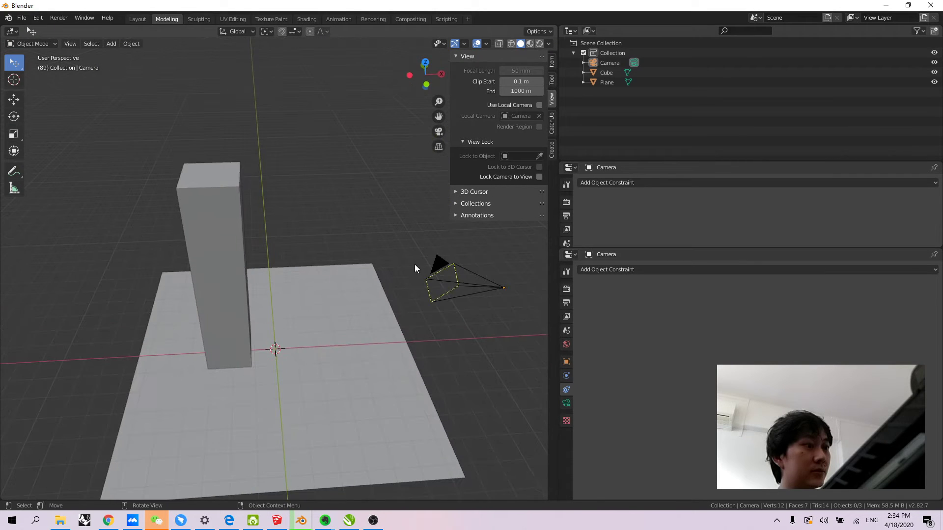
key("KP_0")
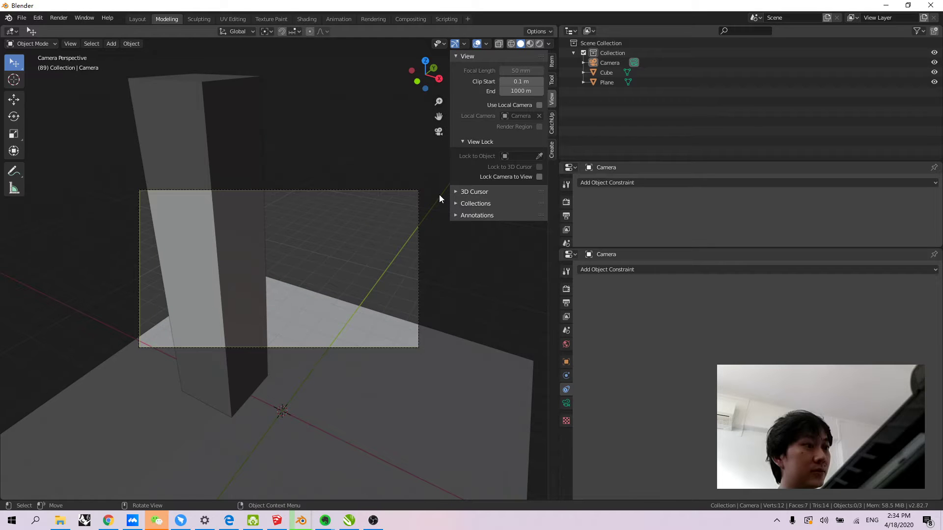
Enable Lock Camera to View to orbit the camera to a lower angle, and unlock it to enlarge its frame
left_click(539, 177)
middle_click_drag(344, 183, 373, 245)
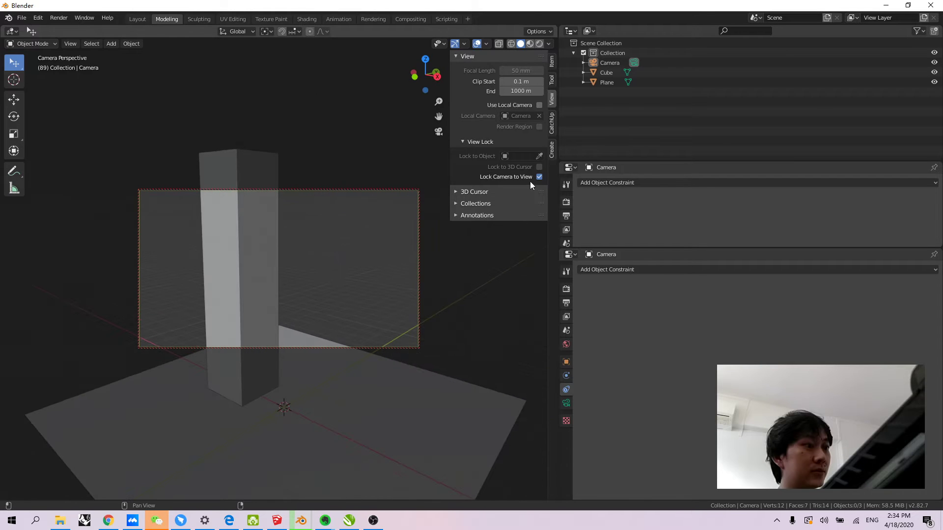
left_click(539, 176)
scroll(258, 278, "down", 2)
scroll(249, 249, "up", 2)
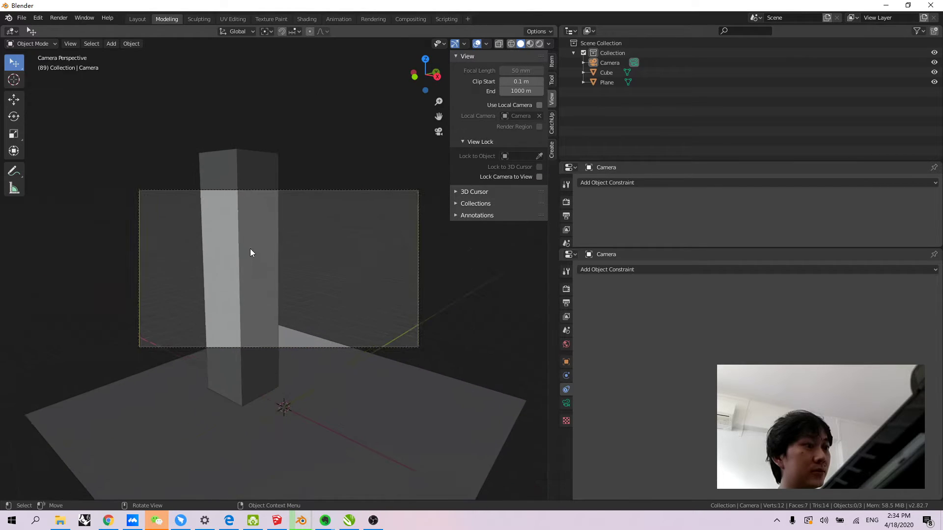
scroll(250, 252, "up", 3)
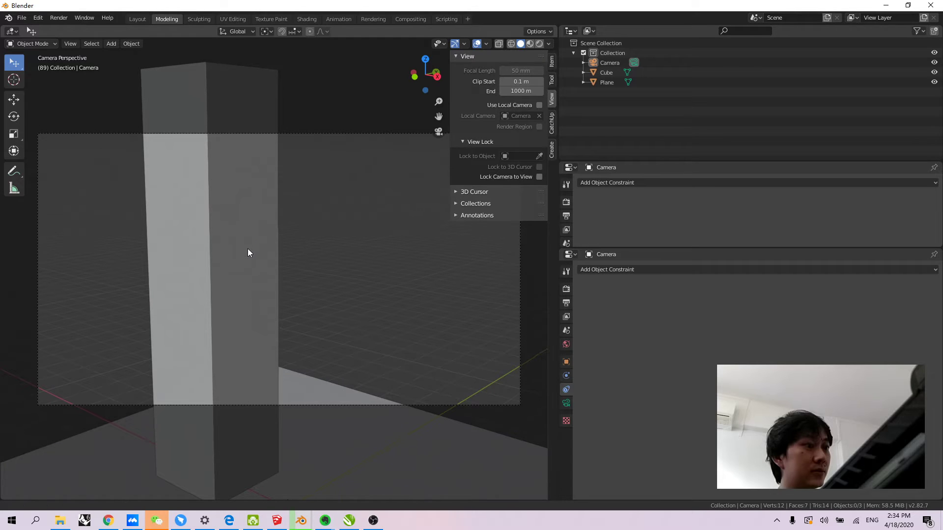
Re-enable Lock Camera to View and reframe the camera to fit the tall block and most of the plane
left_click(539, 177)
middle_click_drag(393, 200, 259, 307)
scroll(249, 290, "down", 5)
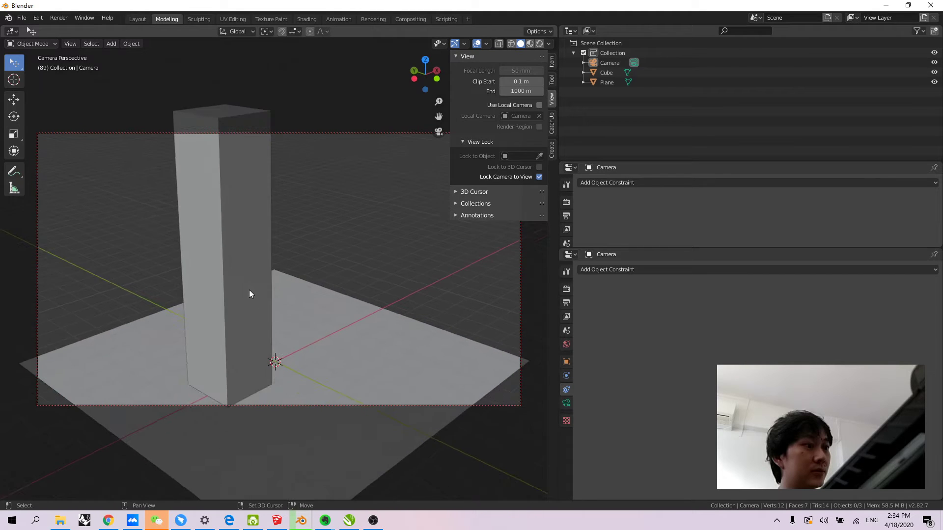
scroll(245, 295, "up", 2)
scroll(245, 295, "down", 3)
scroll(256, 280, "up", 3)
middle_click_drag(240, 310, 228, 284)
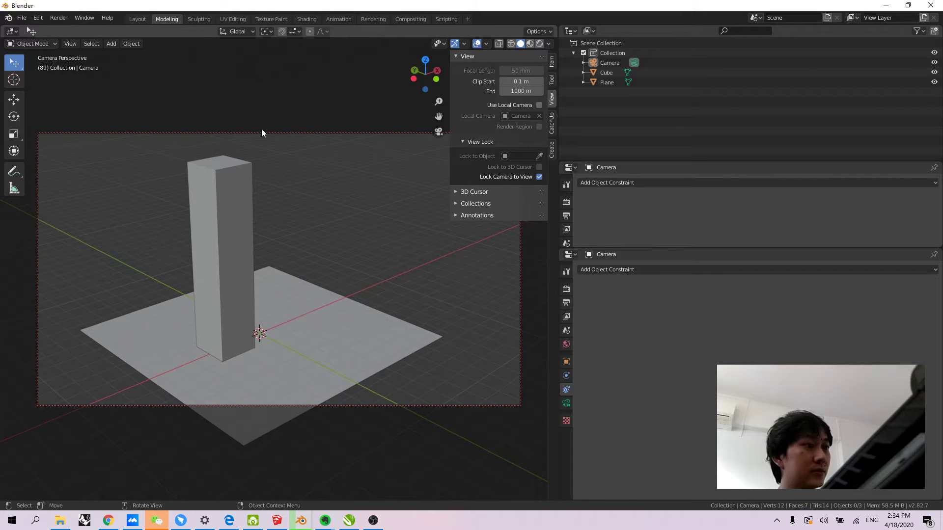
Leave the camera view and add a point light at the world origin
key("KP_0")
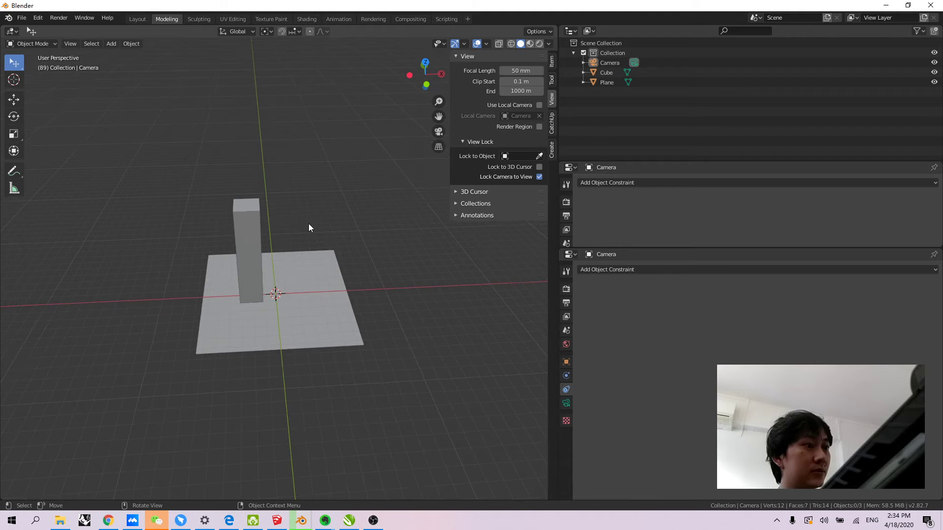
middle_click_drag(308, 226, 254, 230)
scroll(269, 254, "up", 5)
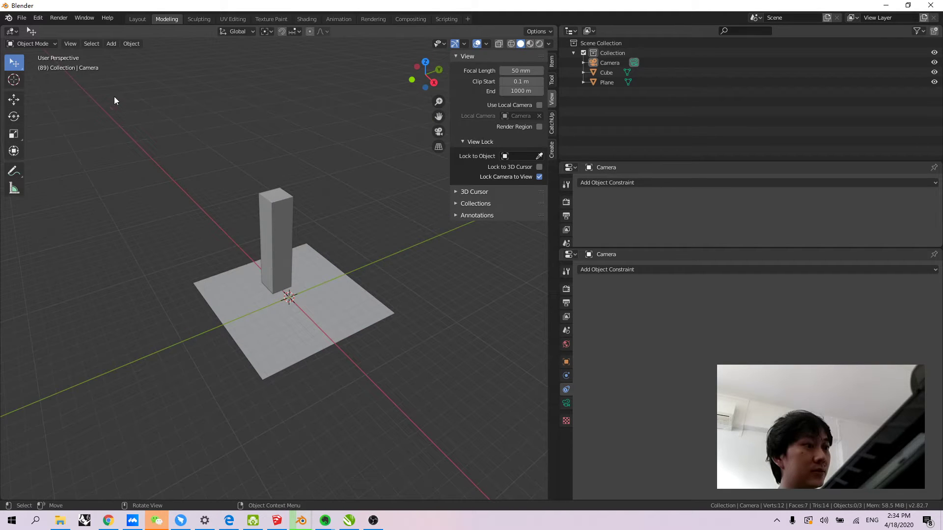
left_click(112, 44)
mouse_move(134, 166)
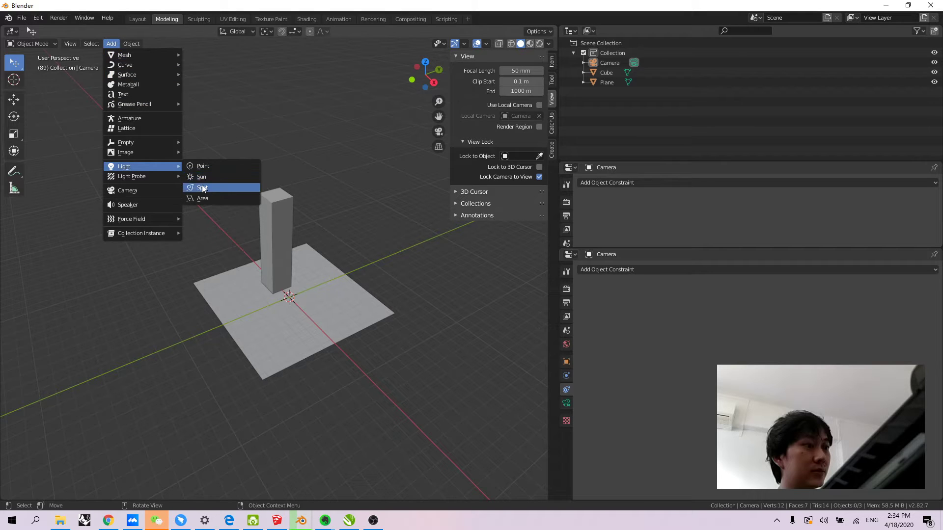
middle_click_drag(287, 289, 321, 281)
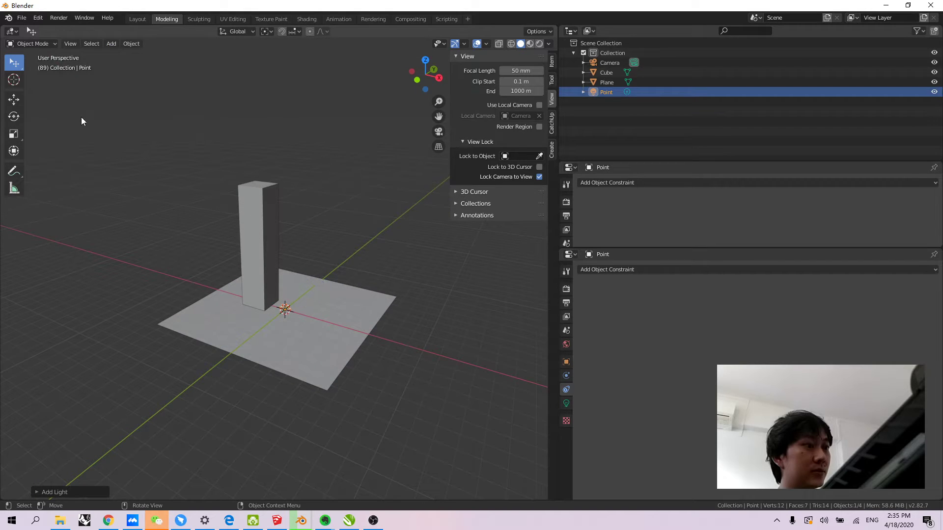
Move the point light up and away from the origin so it hangs beside the tall block
left_click(13, 99)
left_click_drag(287, 267, 377, 200)
middle_click_drag(377, 200, 344, 240)
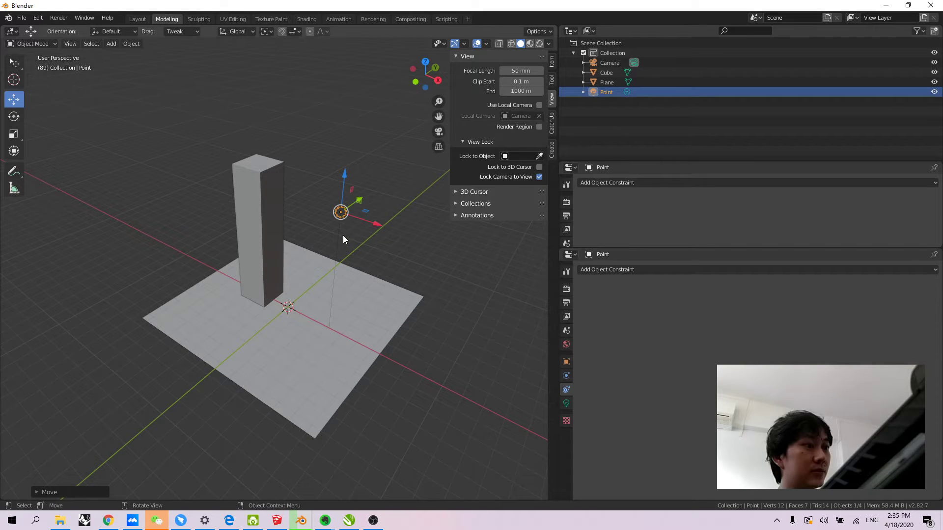
Switch the viewport to Rendered shading and lower the point light along Z
left_click(539, 45)
middle_click_drag(367, 240, 352, 178)
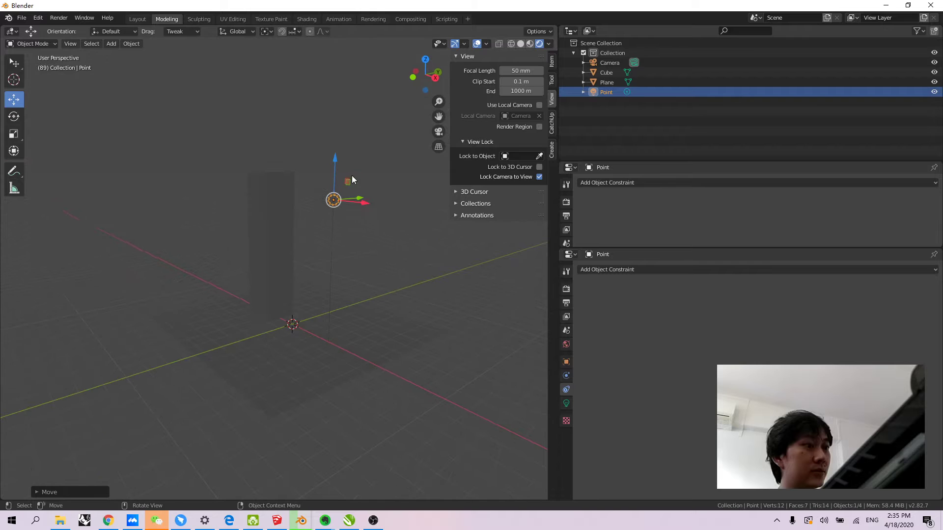
left_click_drag(337, 156, 338, 204)
mouse_move(338, 204)
middle_mouse_down()
mouse_move(354, 240)
mouse_move(345, 252)
mouse_move(374, 265)
mouse_move(395, 230)
mouse_move(407, 253)
middle_mouse_up()
Set the point light's power to 5000 W and preview its lighting in Rendered shading
left_click(530, 44)
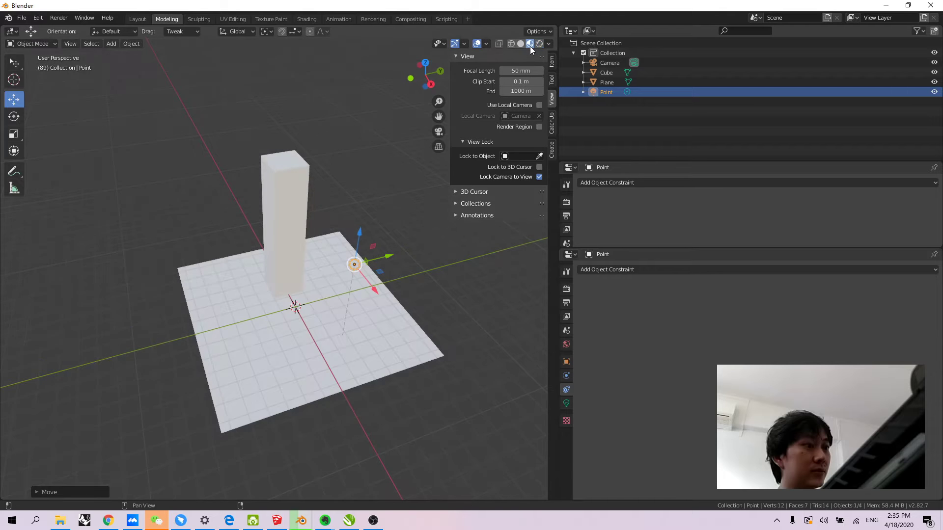
middle_click_drag(344, 275, 379, 212)
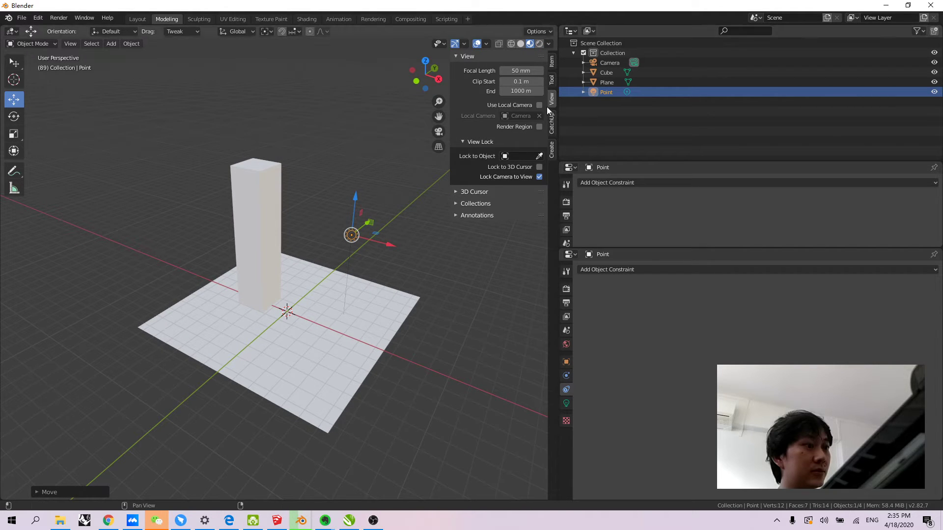
left_click(566, 403)
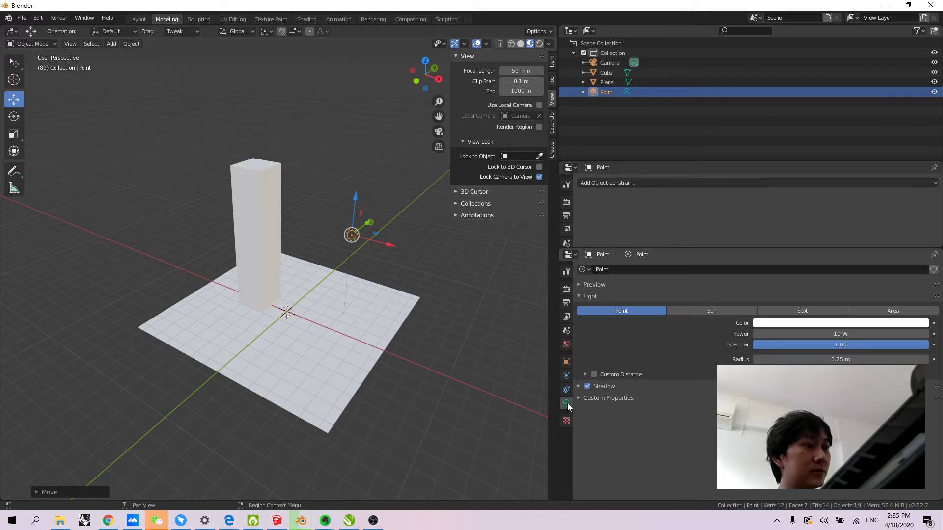
left_click(840, 334)
key("Return")
left_click(539, 43)
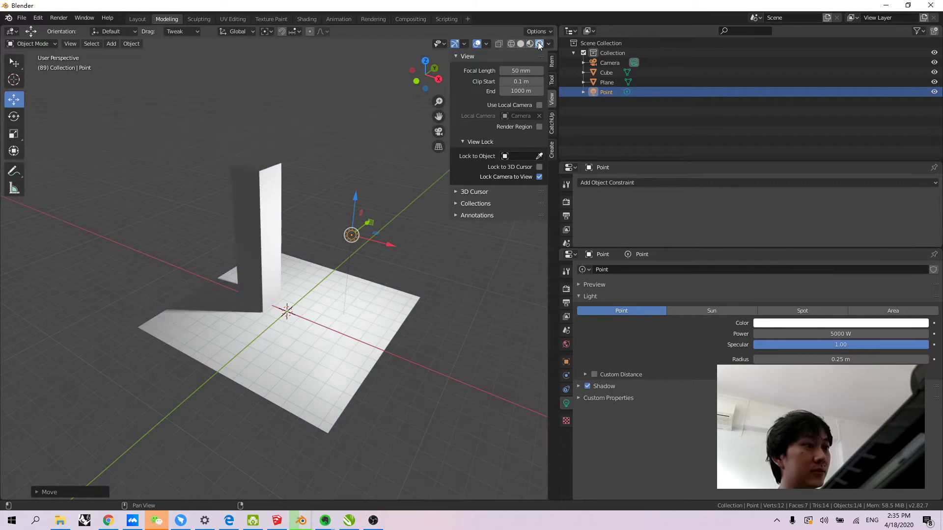
mouse_move(378, 235)
middle_mouse_down()
mouse_move(357, 231)
mouse_move(394, 232)
middle_mouse_up()
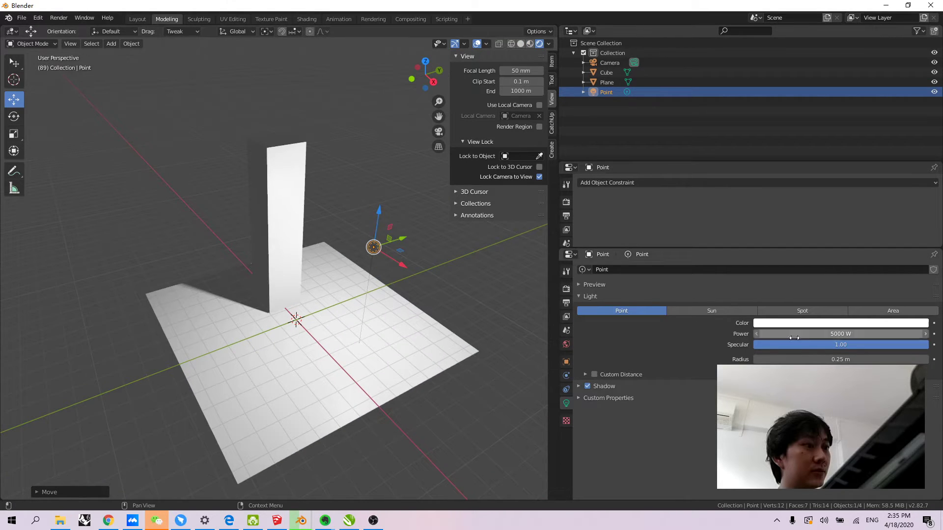
Set the point light's power to 2000 W and check the softer lighting on the block
left_click(815, 334)
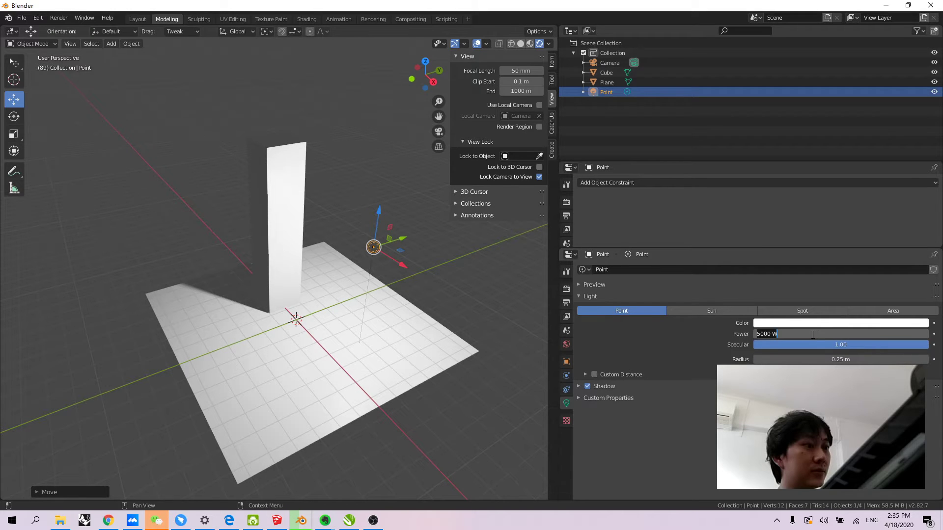
type("200")
key("Return")
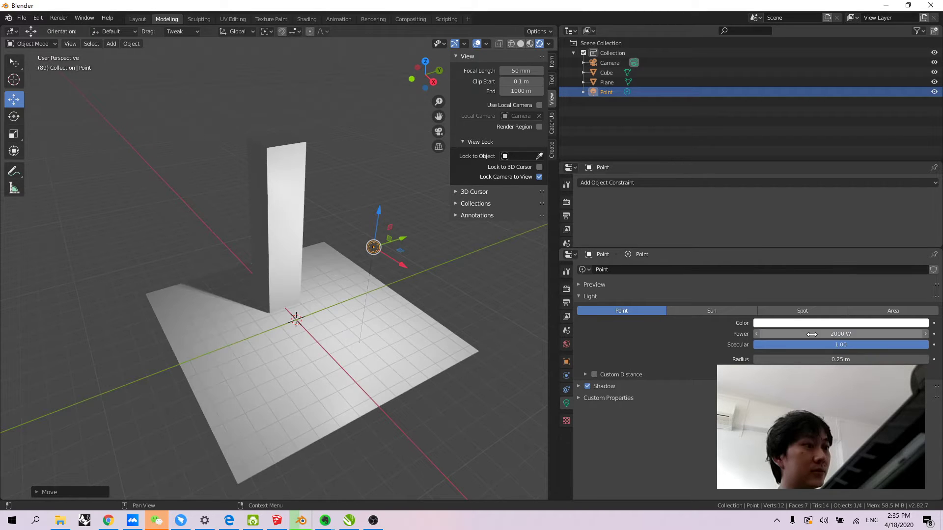
mouse_move(305, 274)
middle_mouse_down()
mouse_move(335, 276)
mouse_move(369, 260)
mouse_move(317, 273)
mouse_move(295, 302)
mouse_move(231, 282)
mouse_move(311, 282)
middle_mouse_up()
left_click(195, 177)
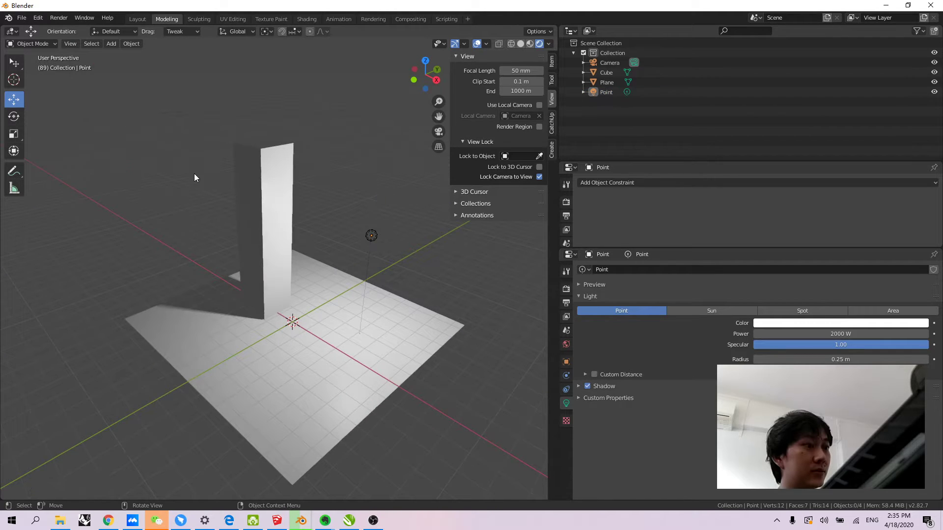
Select the point light and adjust its position beside the tall block along its move axes
left_click(374, 234)
middle_click_drag(211, 220, 132, 60)
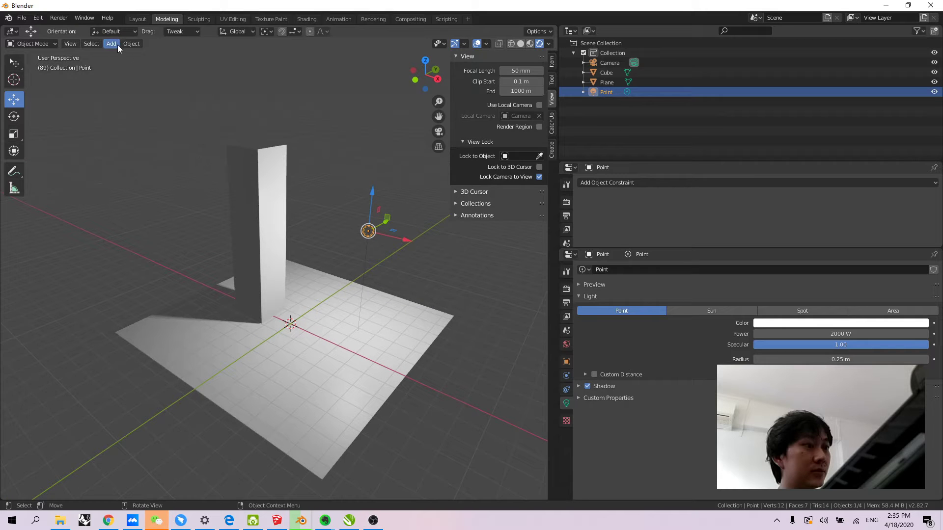
left_click_drag(372, 191, 388, 199)
middle_click_drag(388, 199, 329, 235)
left_click_drag(339, 226, 365, 212)
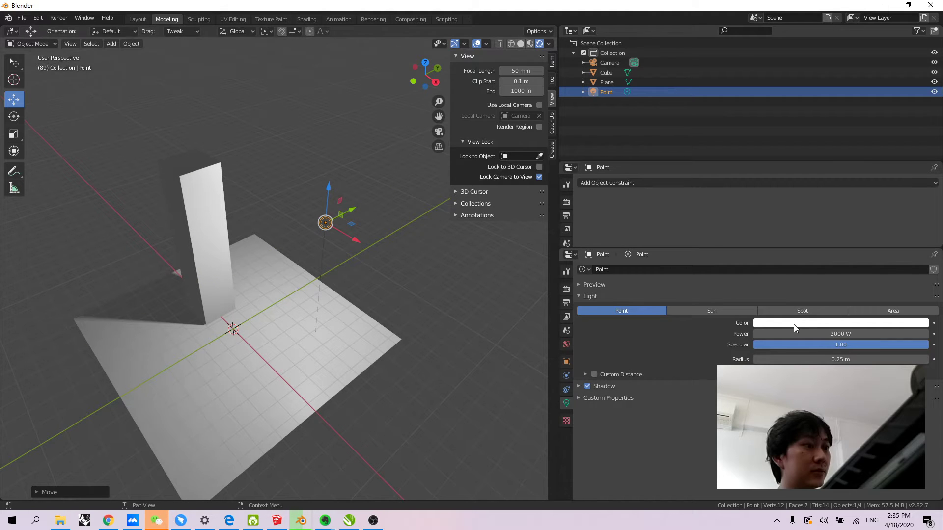
Tint the point light's color a pale peach and check the warm lighting on the block and ground plane
left_click(825, 324)
mouse_move(864, 256)
left_mouse_down()
mouse_move(859, 246)
mouse_move(873, 240)
left_mouse_up()
middle_click_drag(292, 276, 391, 248)
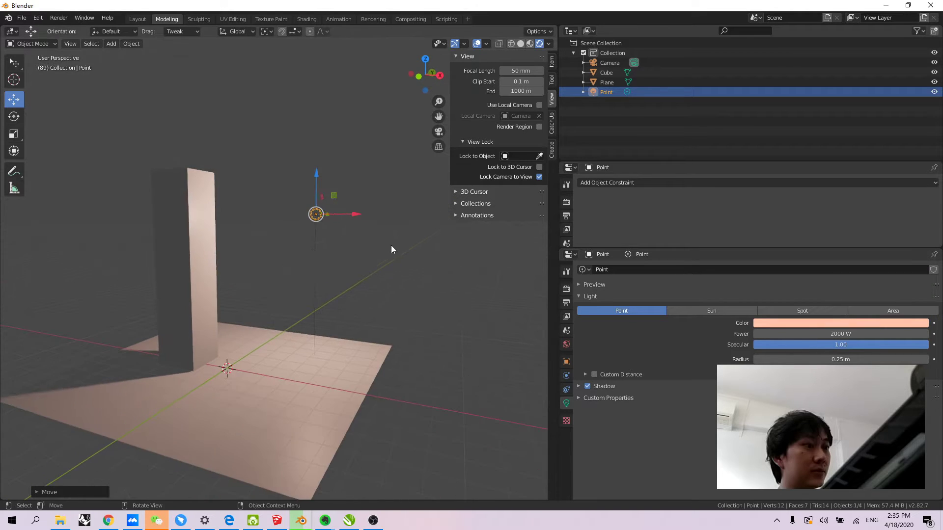
left_click(391, 249)
middle_click_drag(175, 308, 353, 326)
middle_click_drag(257, 331, 299, 259)
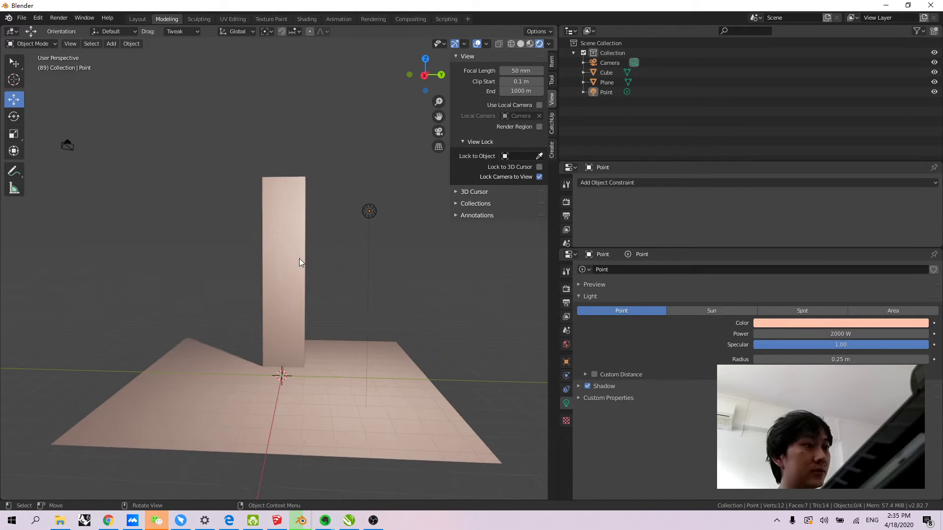
left_click(299, 259)
left_click(296, 173)
middle_click_drag(296, 173, 260, 173)
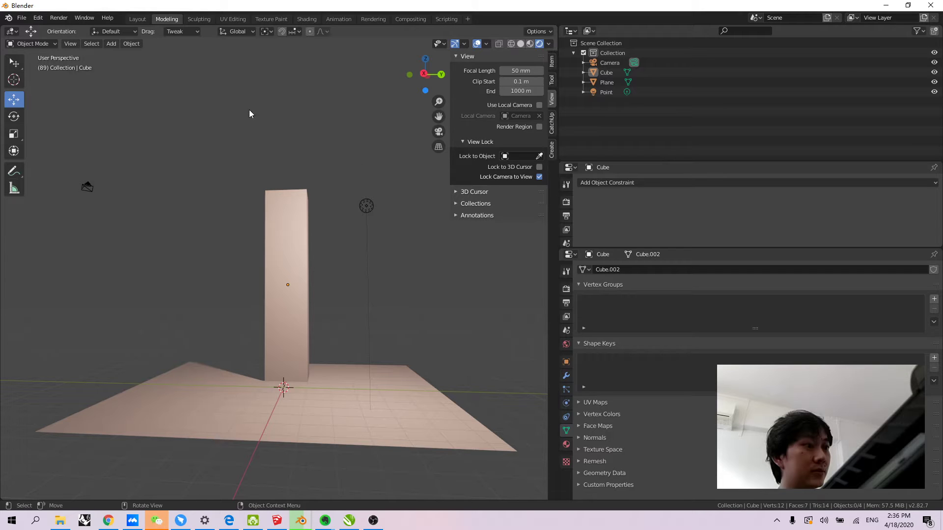
key("alt+a")
mouse_move(1, 21)
left_mouse_down()
mouse_move(196, 94)
mouse_move(940, 511)
left_mouse_up()
left_click(708, 10)
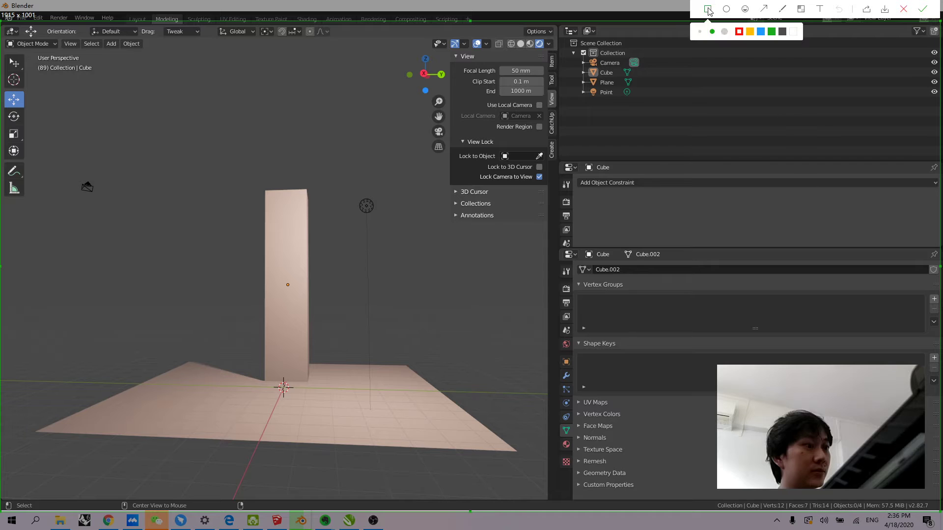
mouse_move(560, 27)
left_mouse_down()
mouse_move(650, 71)
mouse_move(930, 157)
left_mouse_up()
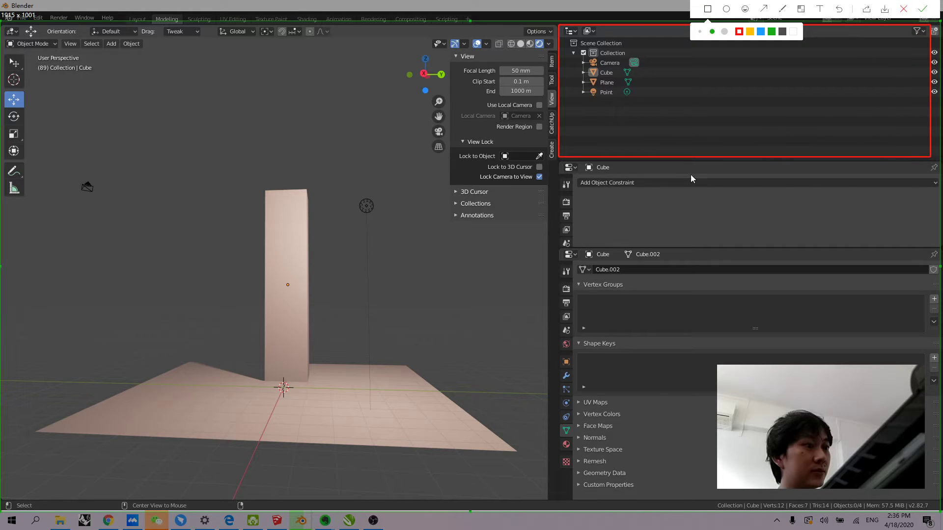
mouse_move(566, 162)
left_mouse_down()
mouse_move(881, 260)
mouse_move(939, 255)
left_mouse_up()
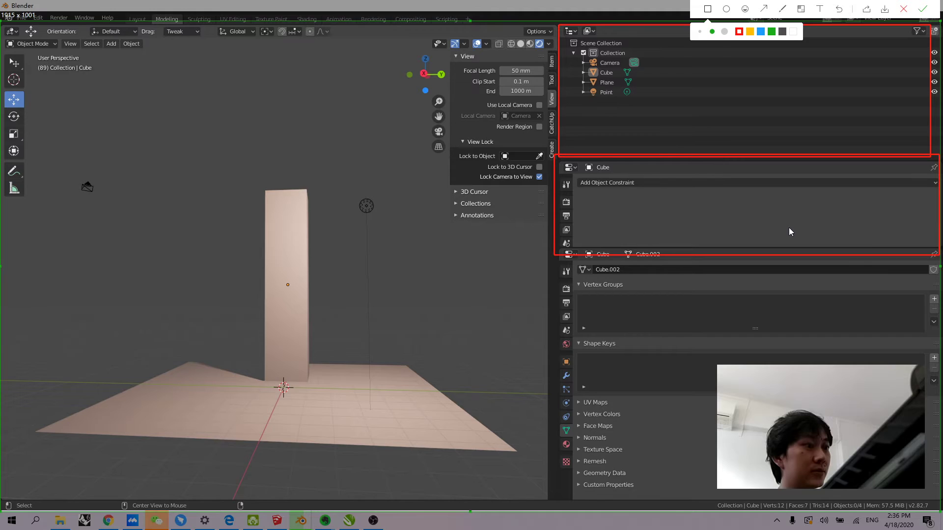
key("Escape")
Switch the Properties area just below the Outliner to the Shader Editor and enlarge it in height and width
left_click_drag(606, 247, 597, 313)
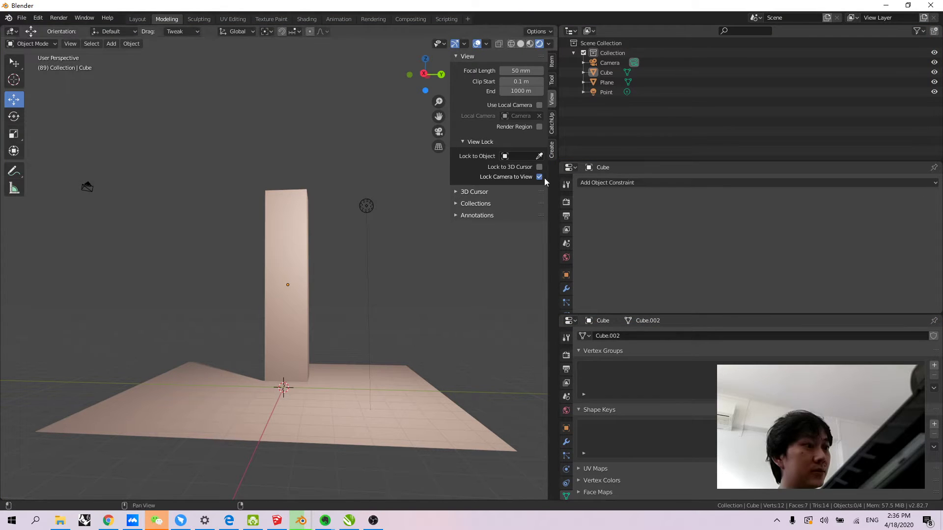
left_click(568, 168)
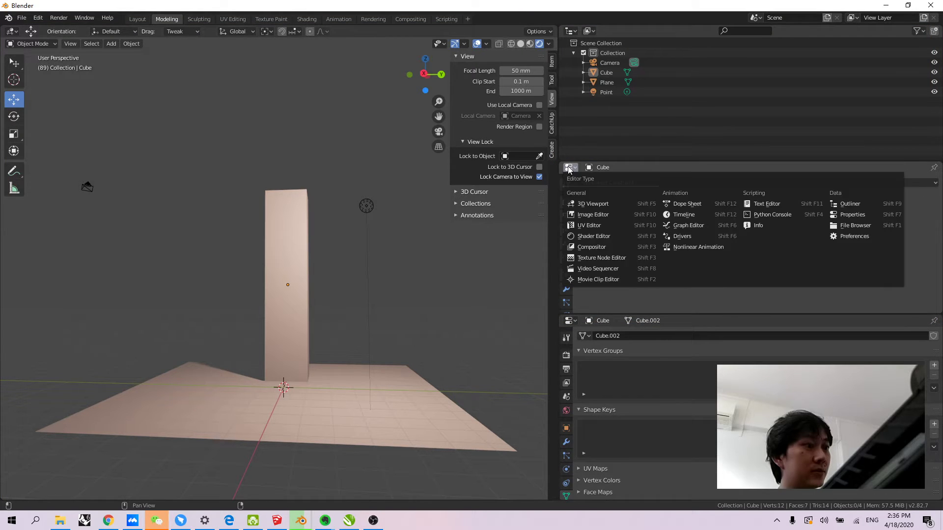
left_click(598, 239)
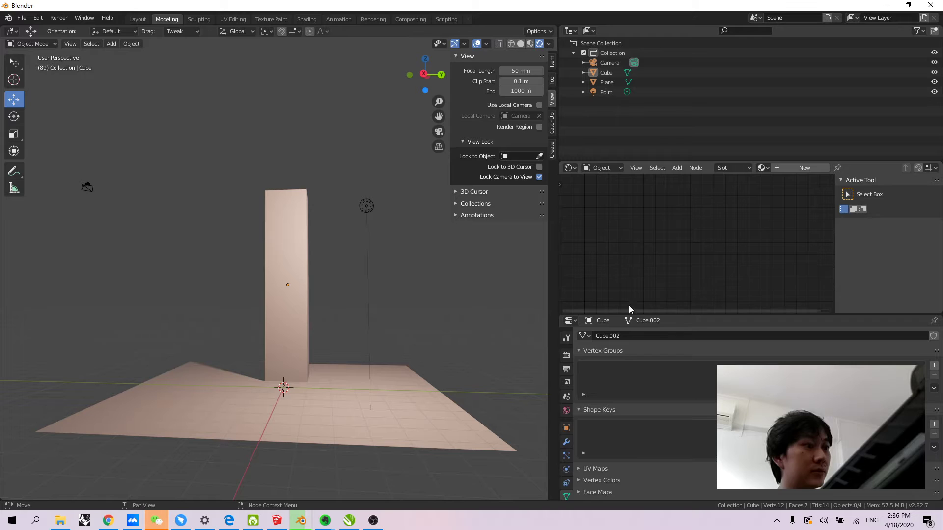
left_click_drag(750, 313, 749, 445)
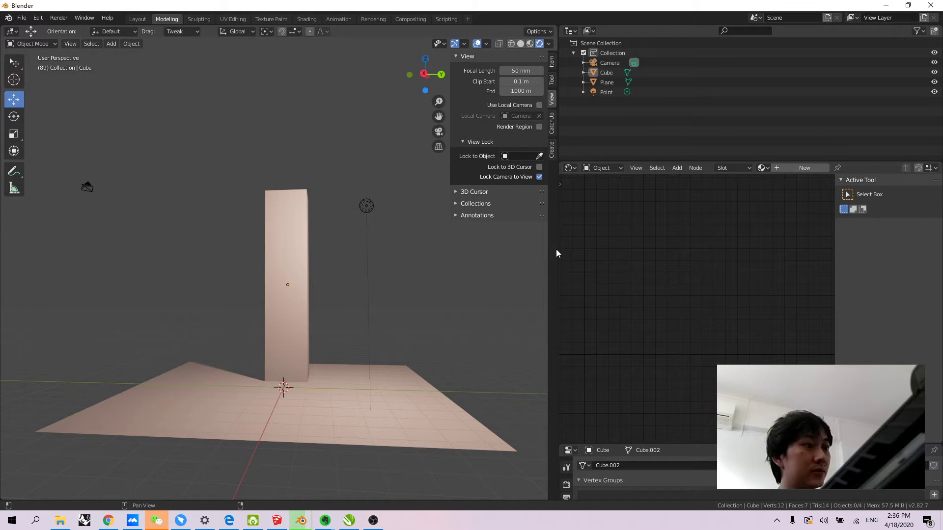
left_click_drag(556, 244, 416, 240)
Hide the 3D viewport's sidebar to free space around the scene
middle_click_drag(229, 323, 259, 281)
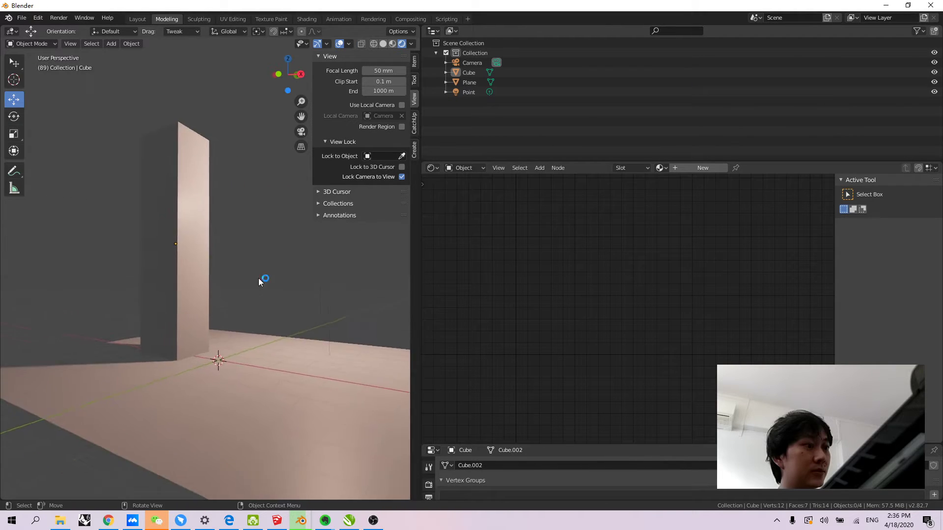
middle_click_drag(287, 249, 278, 263)
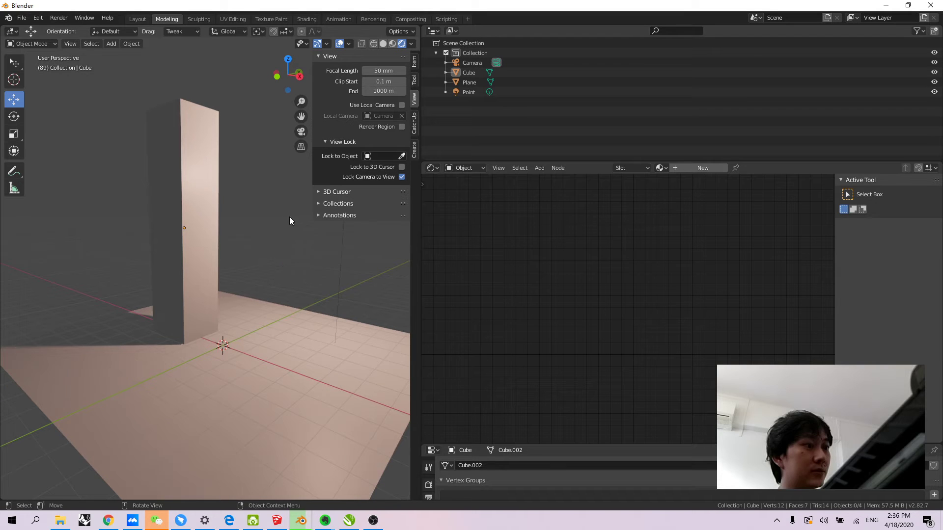
key("n")
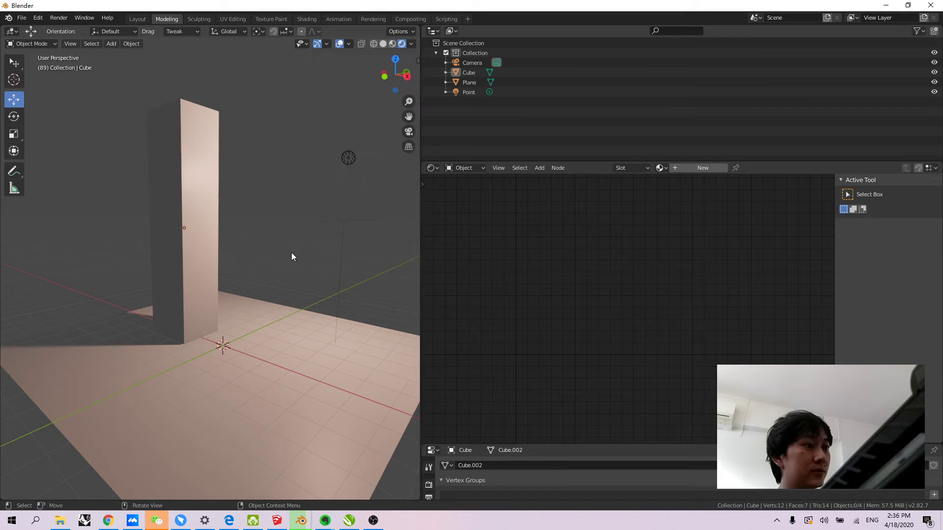
middle_click_drag(307, 217, 303, 216)
key("n")
key("n")
middle_click_drag(354, 162, 275, 177)
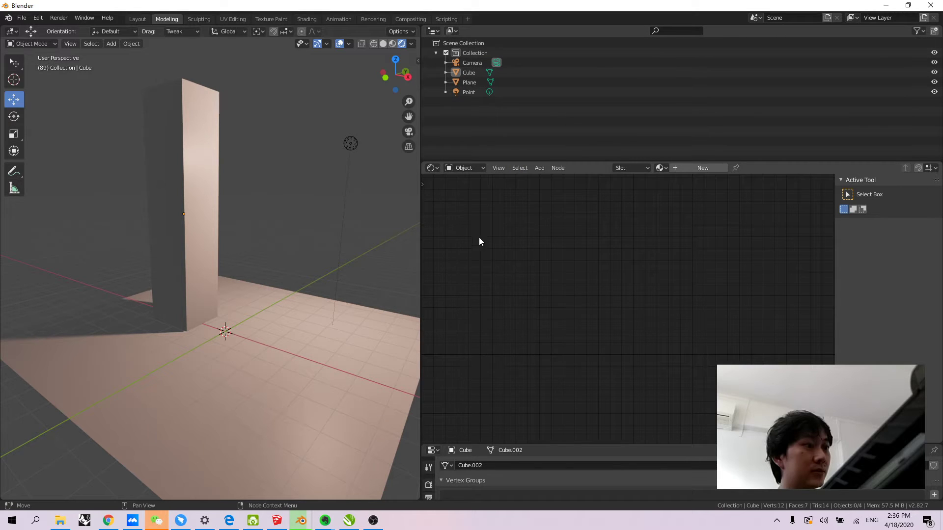
Set the Shader Editor to World shading and arrange the Background node beside the World Output node
left_click(437, 169)
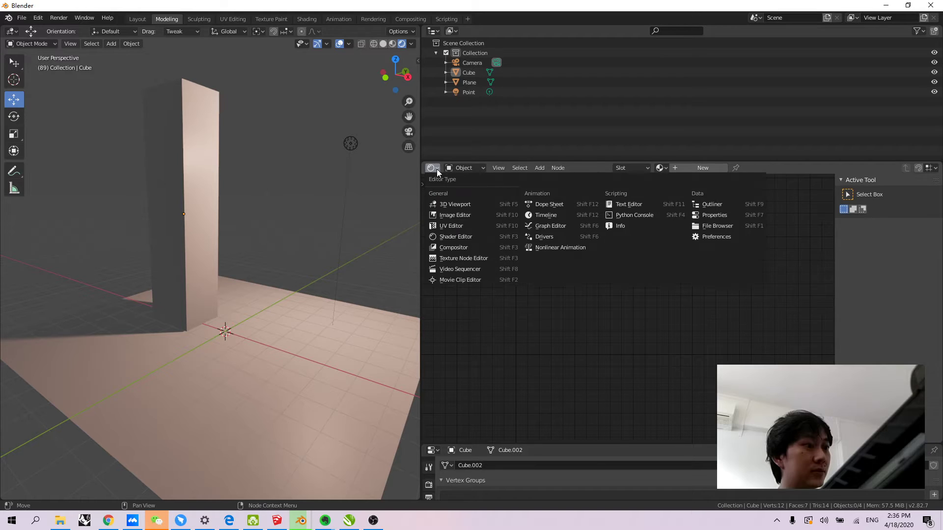
left_click(479, 167)
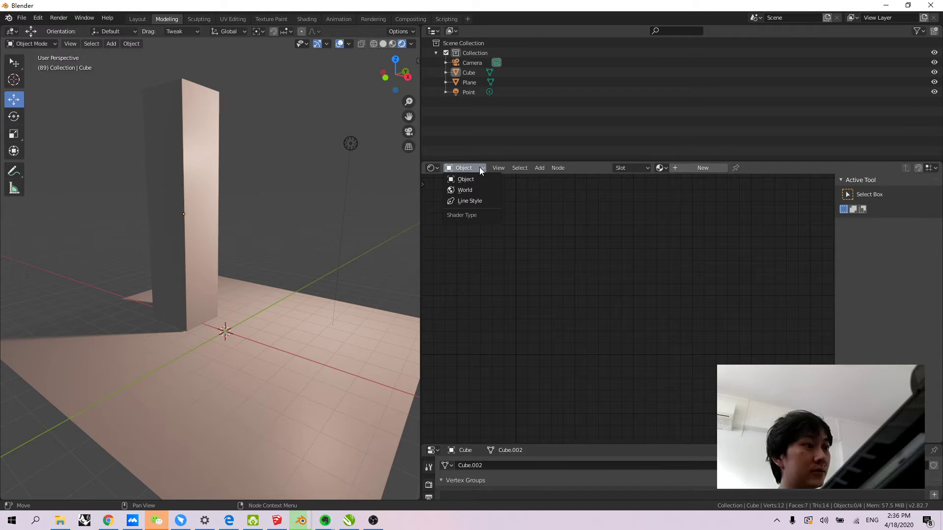
left_click(466, 191)
key("Home")
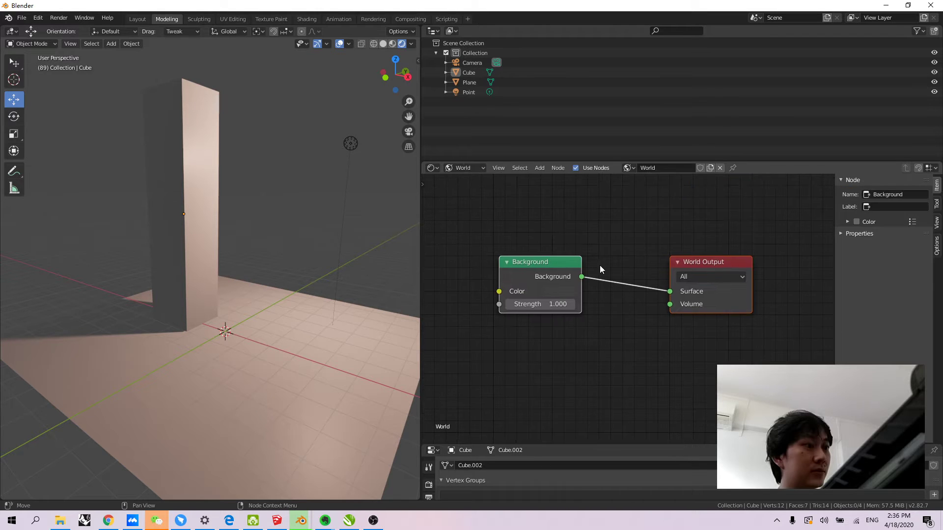
left_click_drag(553, 270, 589, 284)
middle_click_drag(368, 265, 351, 258)
middle_click_drag(574, 285, 545, 230)
left_click_drag(574, 251, 599, 253)
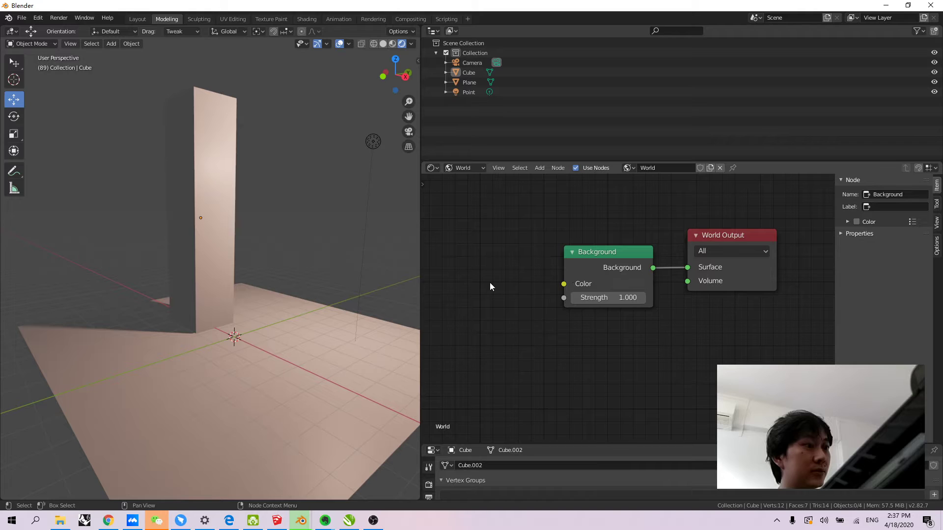
Add an RGB node in front of the world's Background node and set its color to pinkish purple
key("shift+a")
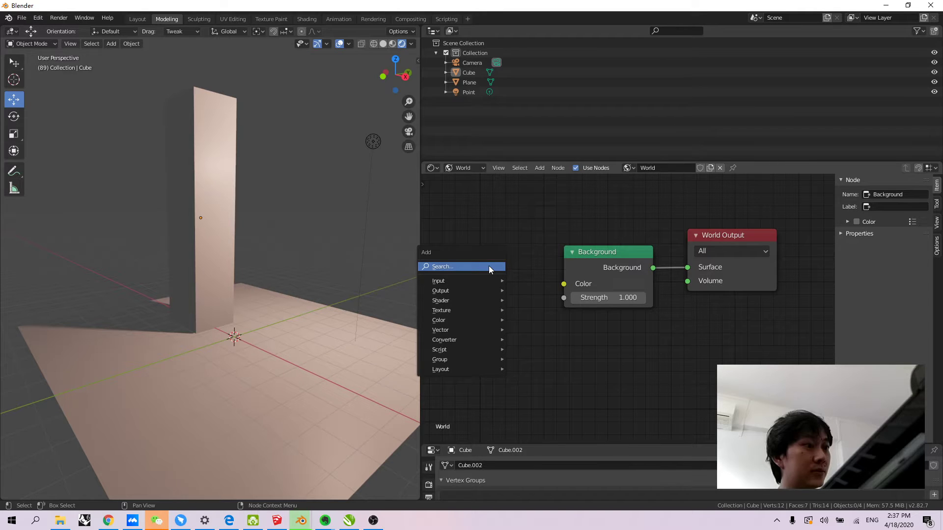
left_click(488, 266)
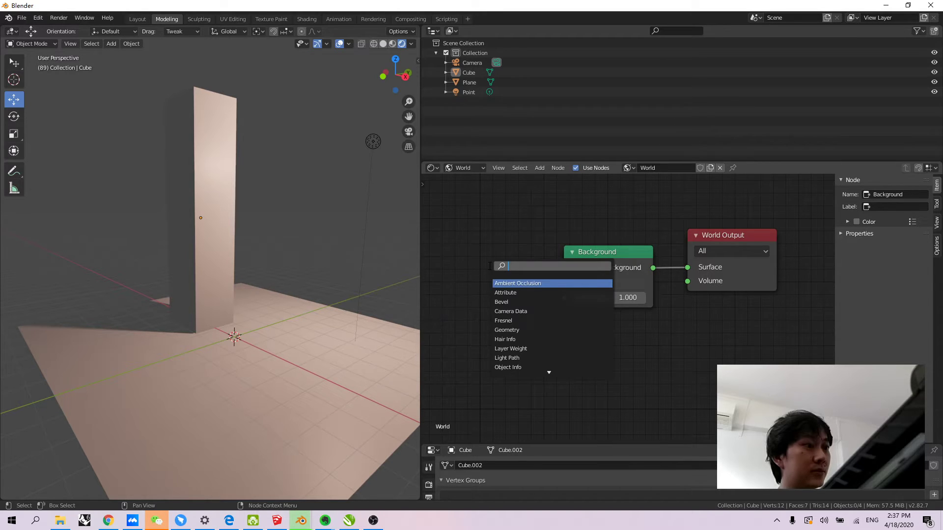
type("rgb")
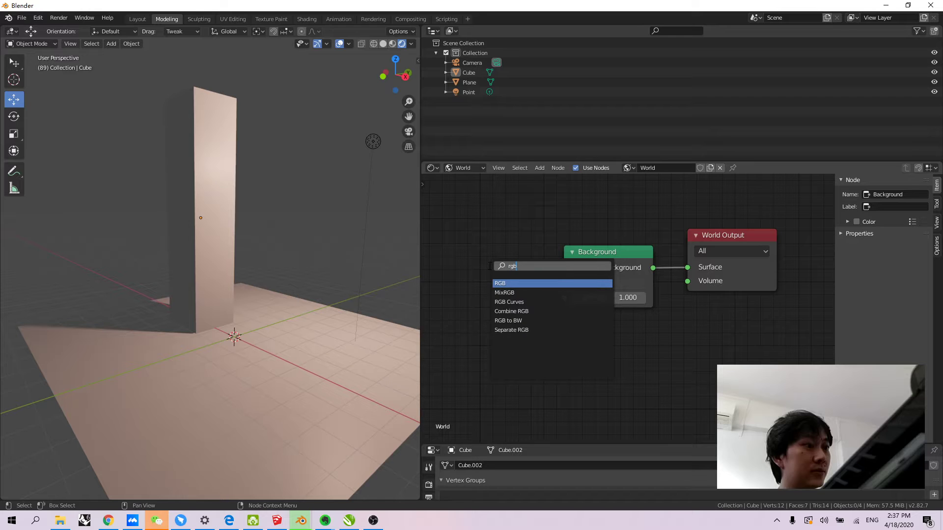
left_click(515, 284)
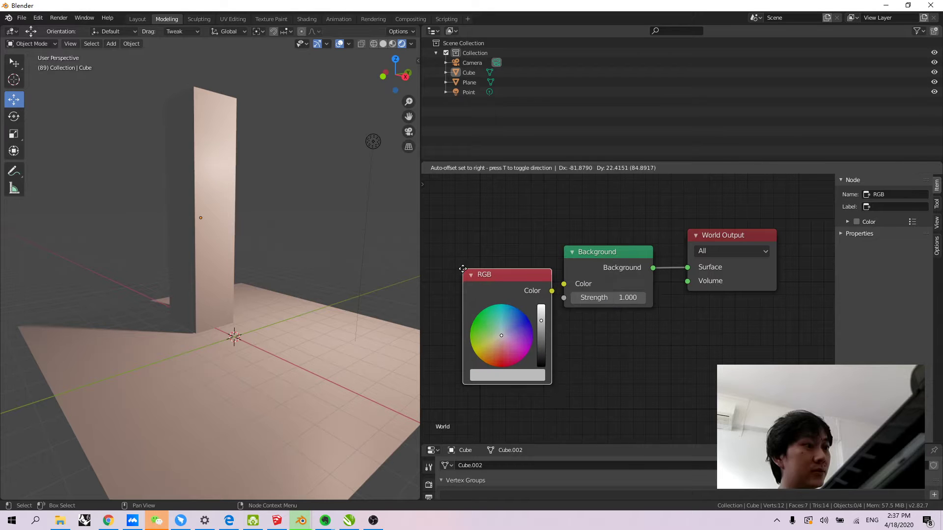
left_click(544, 292)
left_click_drag(501, 347, 514, 344)
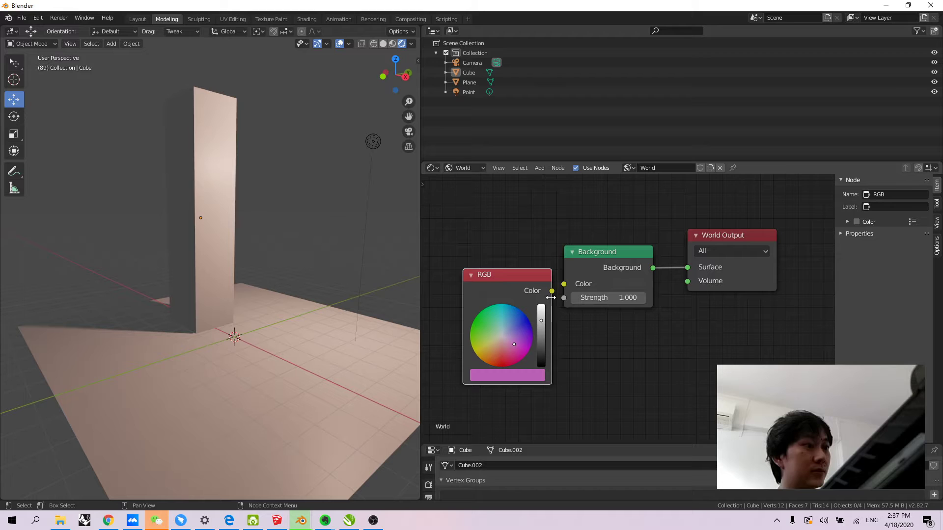
Link the RGB node to the Background node's Color input to preview the tinted world, and delete the RGB node
mouse_move(555, 290)
left_mouse_down()
mouse_move(565, 284)
mouse_move(475, 275)
mouse_move(564, 285)
left_mouse_up()
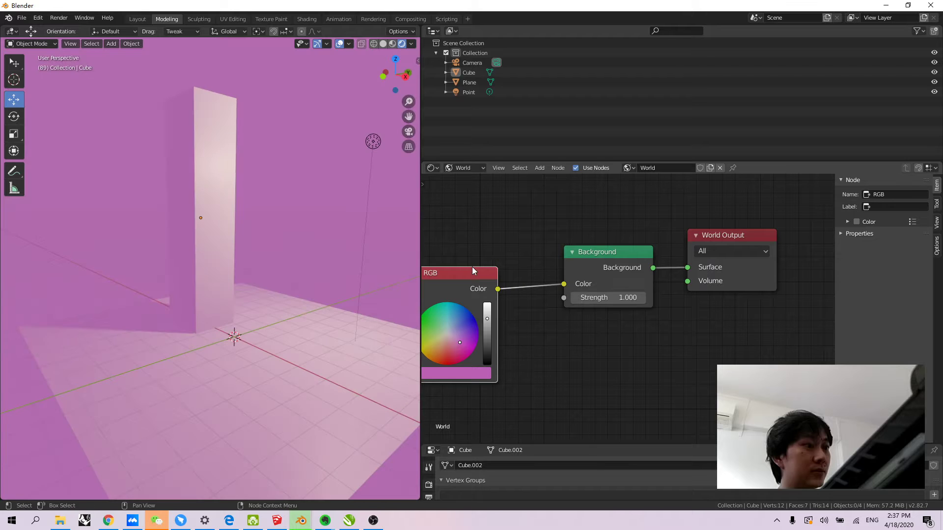
middle_click_drag(288, 278, 220, 258)
left_click_drag(461, 271, 481, 271)
middle_click_drag(165, 258, 305, 265)
left_click_drag(461, 273, 463, 270)
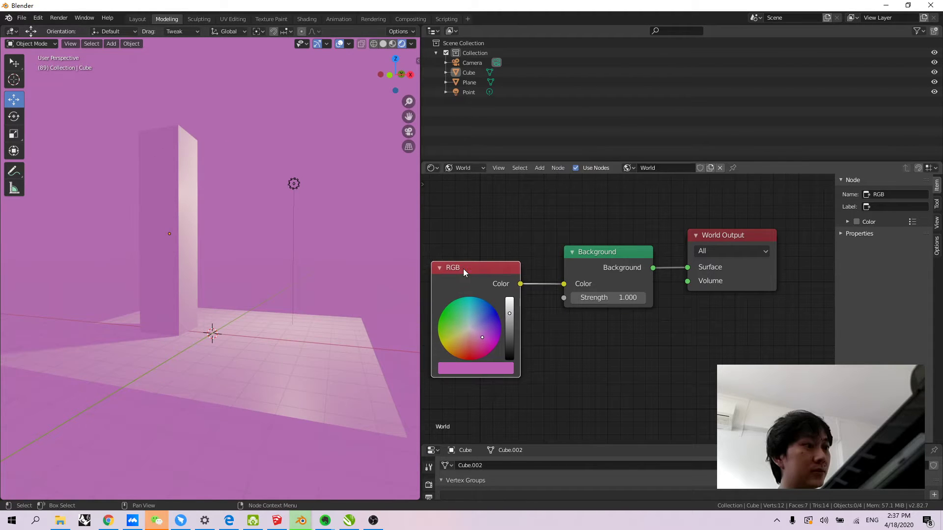
key("Delete")
Add an Environment Texture node to the world shader and place it in front of the Background node
middle_click_drag(474, 283, 479, 285)
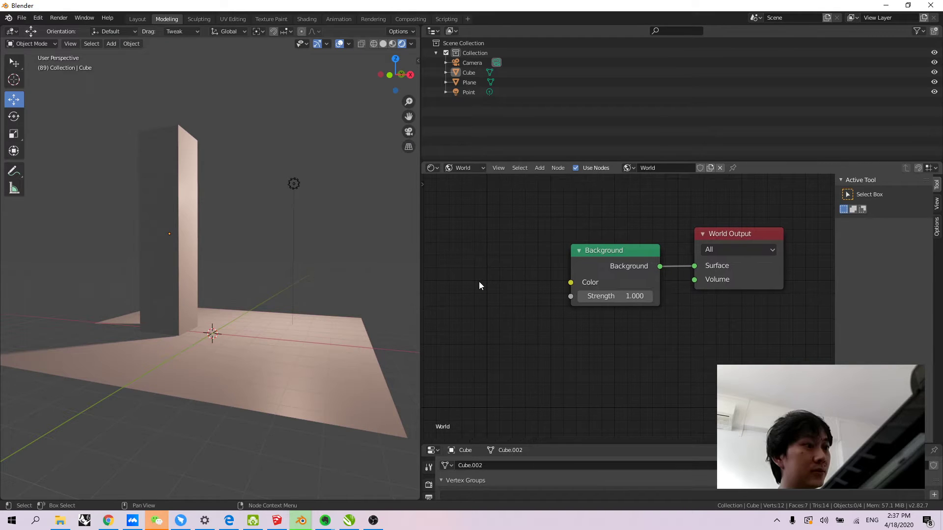
key("shift+a")
left_click(479, 283)
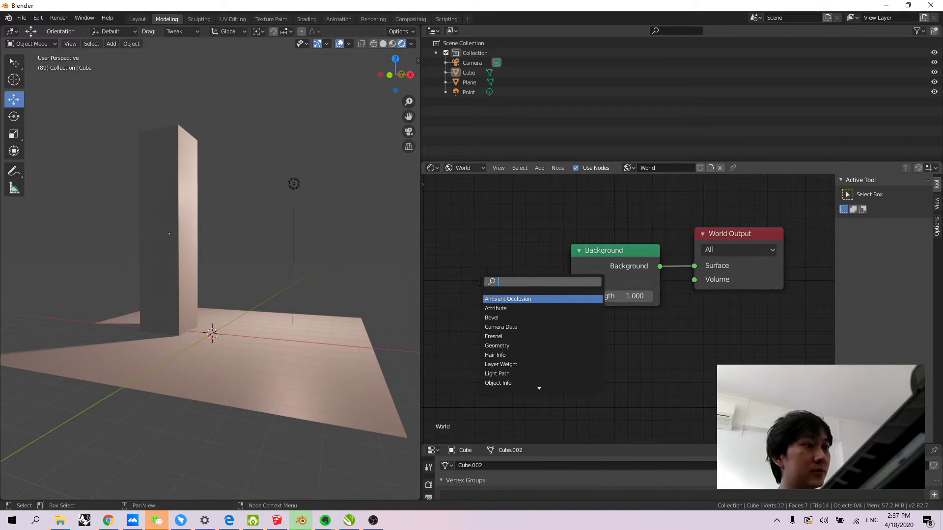
type("text")
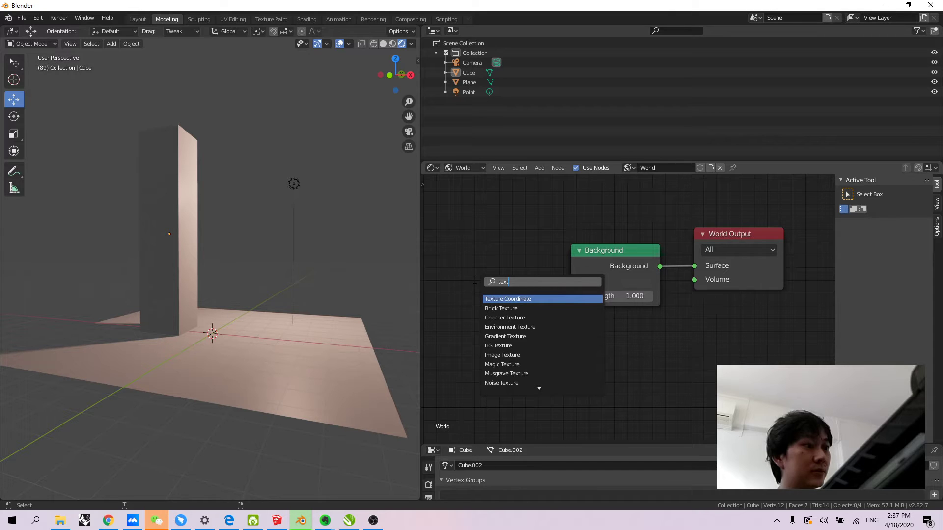
left_click(530, 328)
left_click(550, 325)
middle_click_drag(579, 328, 660, 336)
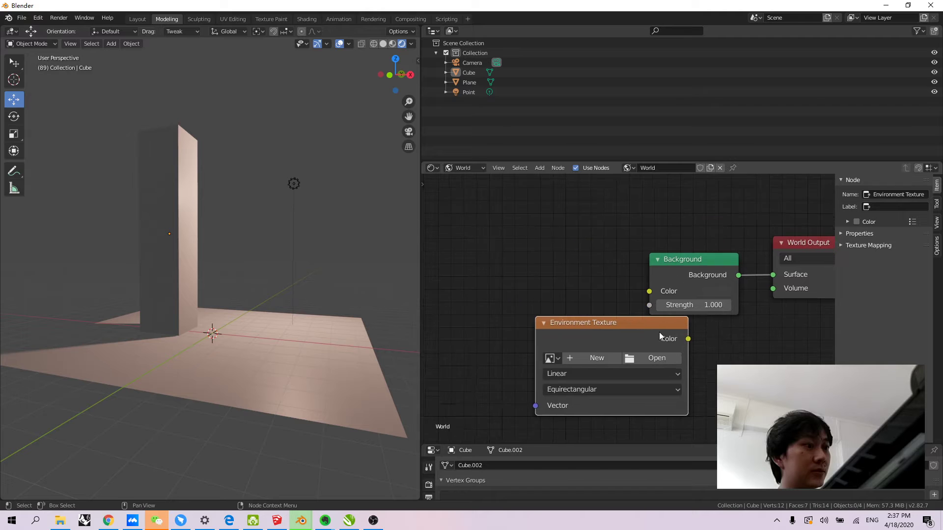
left_click_drag(653, 328, 582, 327)
middle_click_drag(728, 328, 650, 317)
Connect the Environment Texture's Color output to the Background node's Color input, keeping the world nodes neatly spaced
left_click(470, 168)
left_click(525, 250)
left_click_drag(735, 234, 740, 234)
mouse_move(623, 248)
left_mouse_down()
mouse_move(637, 247)
mouse_move(630, 248)
left_mouse_up()
left_click_drag(536, 276, 580, 280)
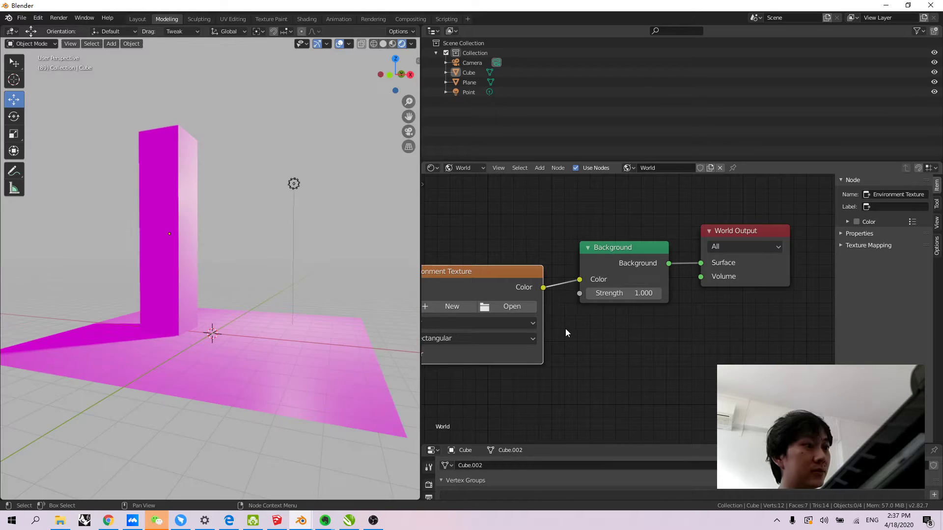
Load the image kloppenheim_03_1k.hdr from the Desktop into the world's Environment Texture node
middle_click_drag(495, 292, 582, 292)
left_click_drag(582, 292, 591, 287)
middle_click_drag(189, 273, 161, 269)
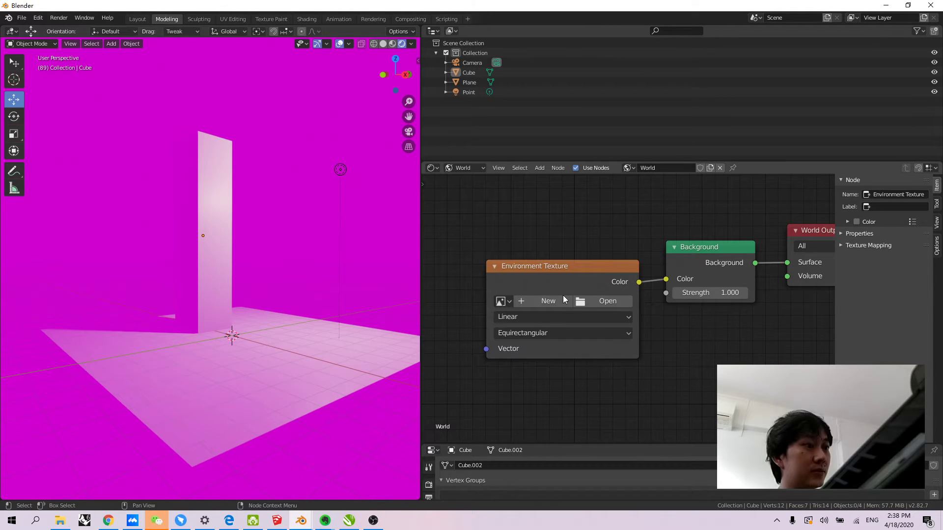
left_click(601, 301)
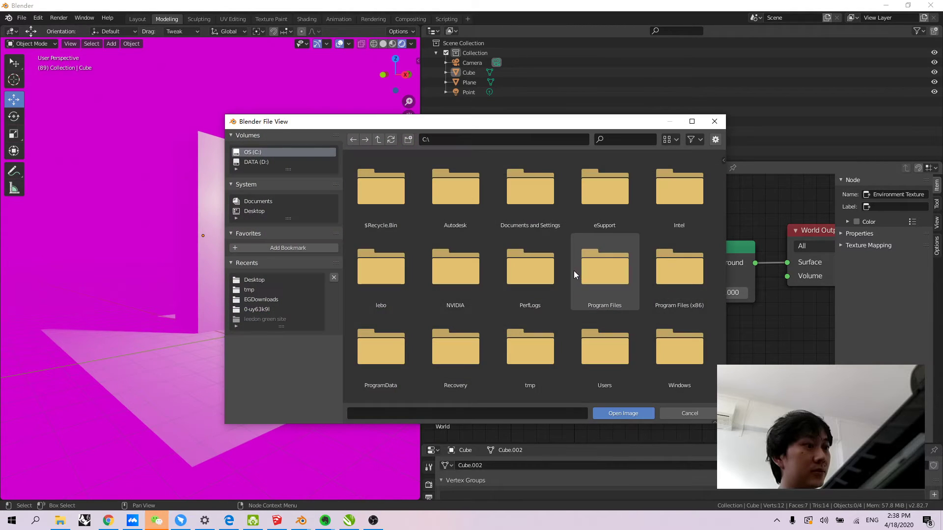
scroll(577, 275, "down", 2)
left_click(254, 211)
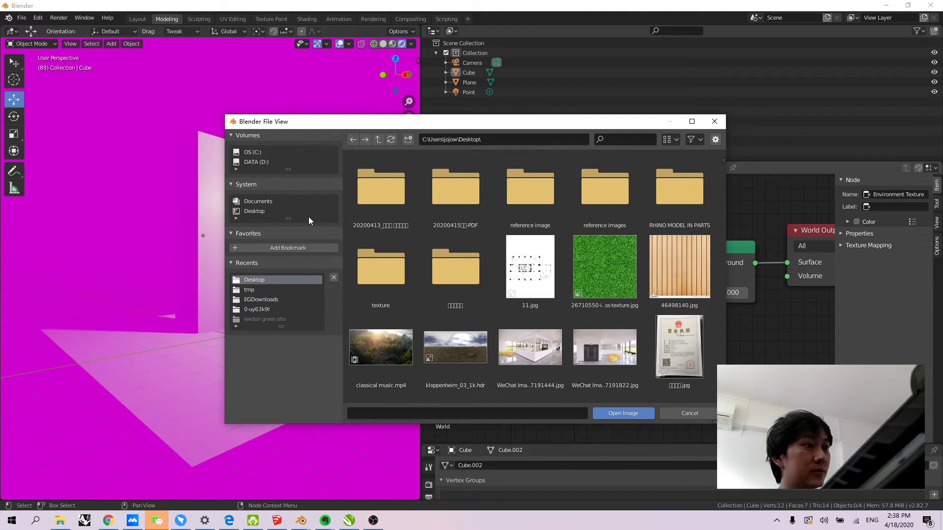
left_click(461, 349)
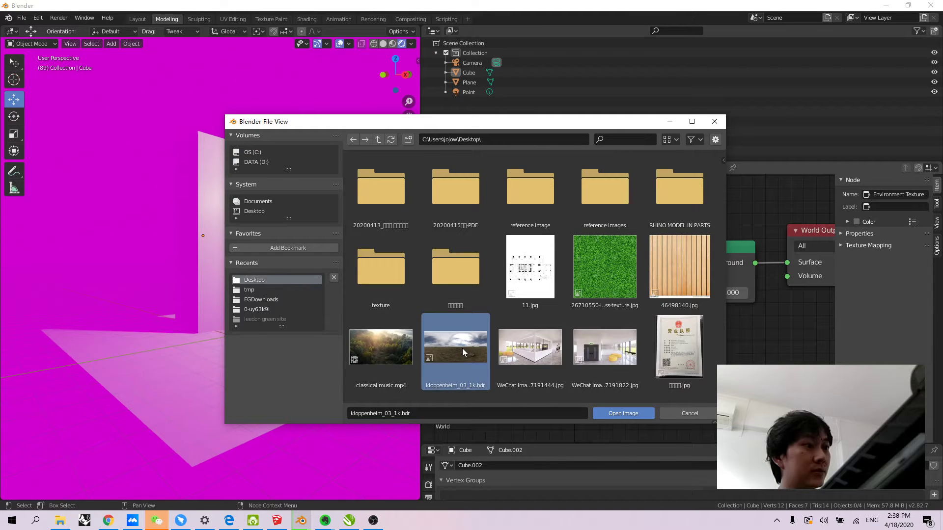
left_click(614, 416)
Examine the block and plane from several angles against the HDR surroundings and bring all world nodes into view
middle_click_drag(253, 270, 311, 246)
scroll(227, 285, "down", 4)
scroll(190, 270, "up", 4)
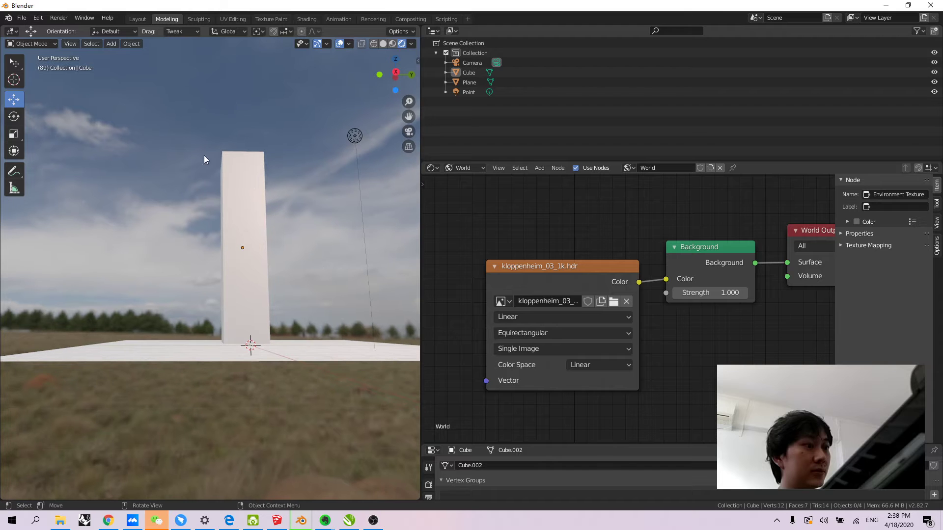
mouse_move(283, 245)
middle_mouse_down()
mouse_move(269, 252)
mouse_move(318, 253)
mouse_move(307, 305)
mouse_move(295, 292)
mouse_move(248, 331)
mouse_move(268, 310)
mouse_move(266, 324)
mouse_move(284, 258)
mouse_move(294, 253)
middle_mouse_up()
middle_click_drag(650, 212, 591, 226)
scroll(636, 227, "down", 1)
middle_click_drag(261, 261, 230, 255)
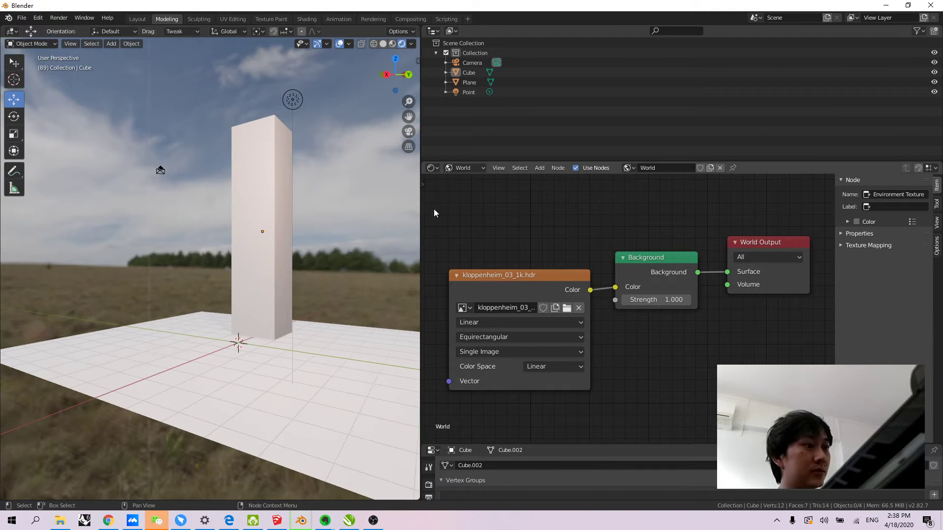
Switch the node editor to object shading and assign the existing material named Material to the tall block
left_click(633, 170)
left_click(464, 167)
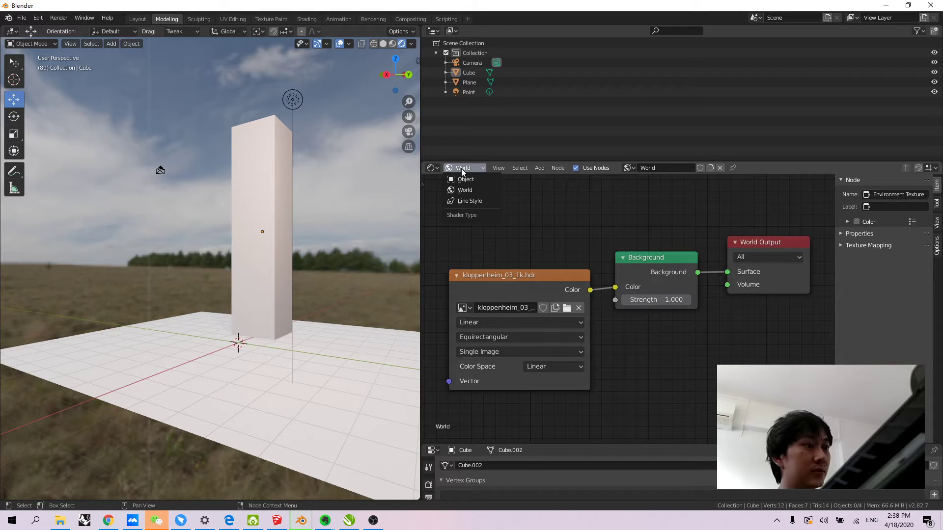
left_click(462, 178)
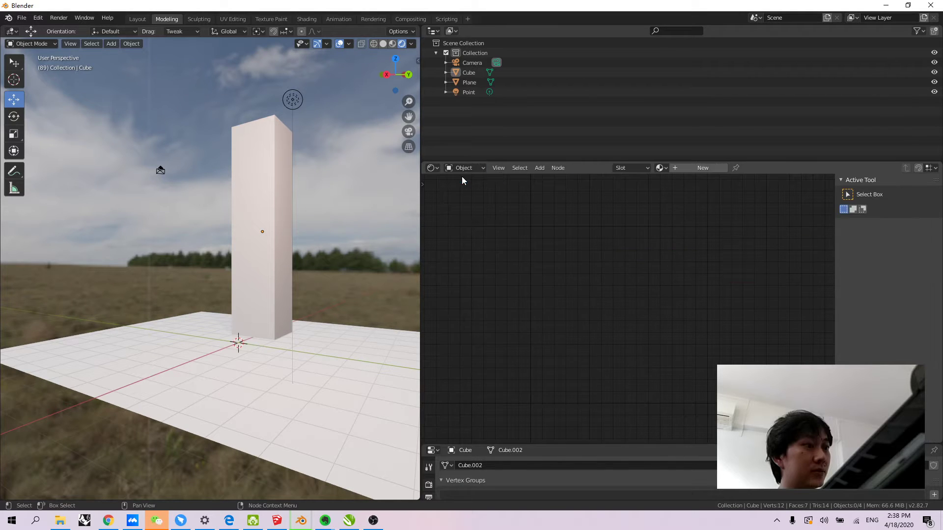
left_click(280, 198)
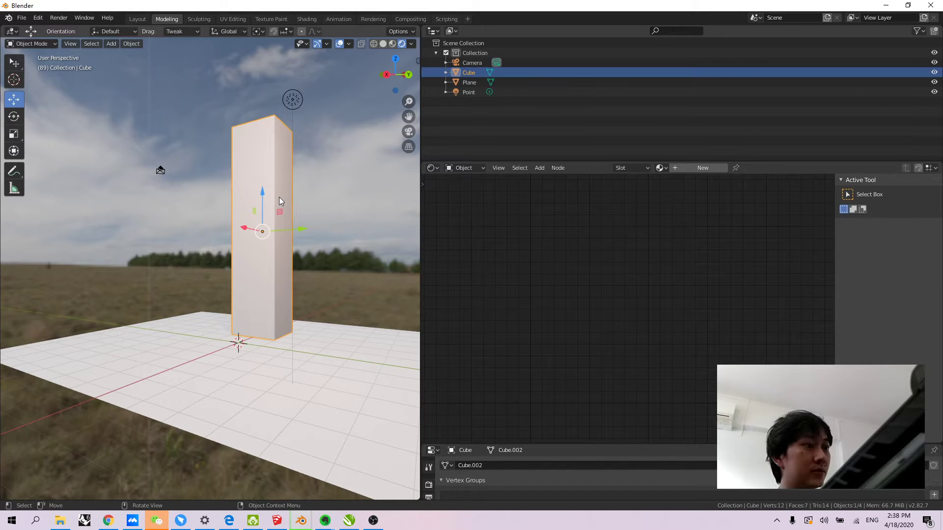
left_click(667, 167)
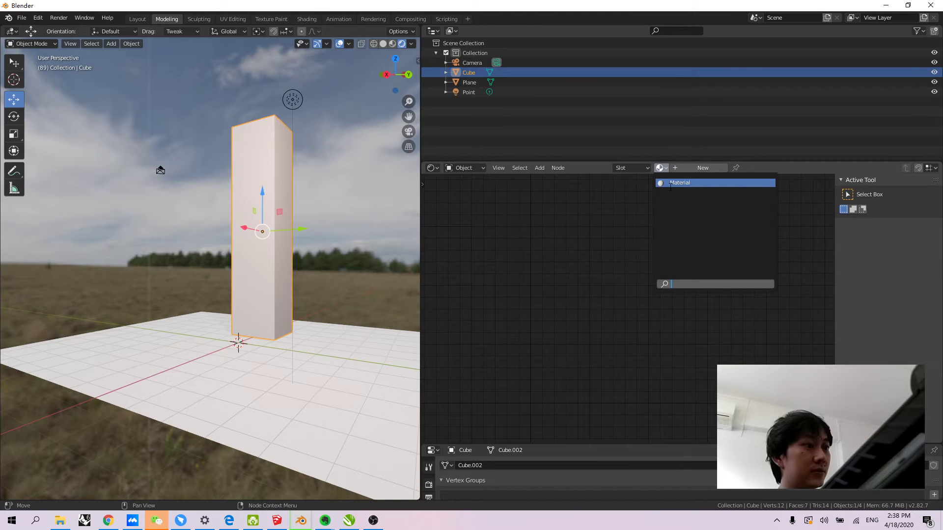
left_click(670, 184)
middle_click_drag(314, 236, 225, 178)
left_click(234, 152)
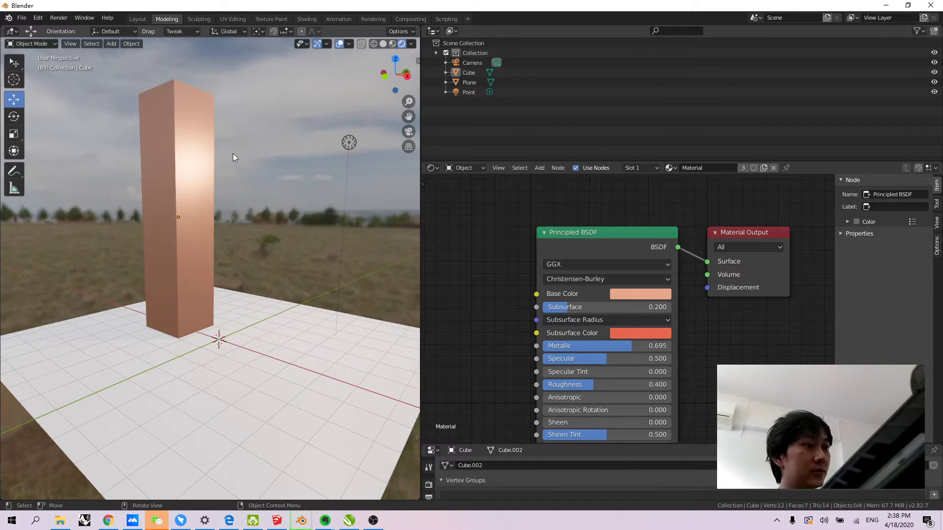
Set the block material's Roughness to 0 and reposition the Material Output node beside the Principled BSDF
scroll(196, 162, "up", 3)
scroll(176, 196, "down", 2)
middle_click_drag(182, 217, 196, 210)
middle_click_drag(620, 362, 616, 307)
left_click_drag(594, 332, 538, 332)
middle_click_drag(711, 273, 691, 325)
left_click_drag(711, 228, 708, 219)
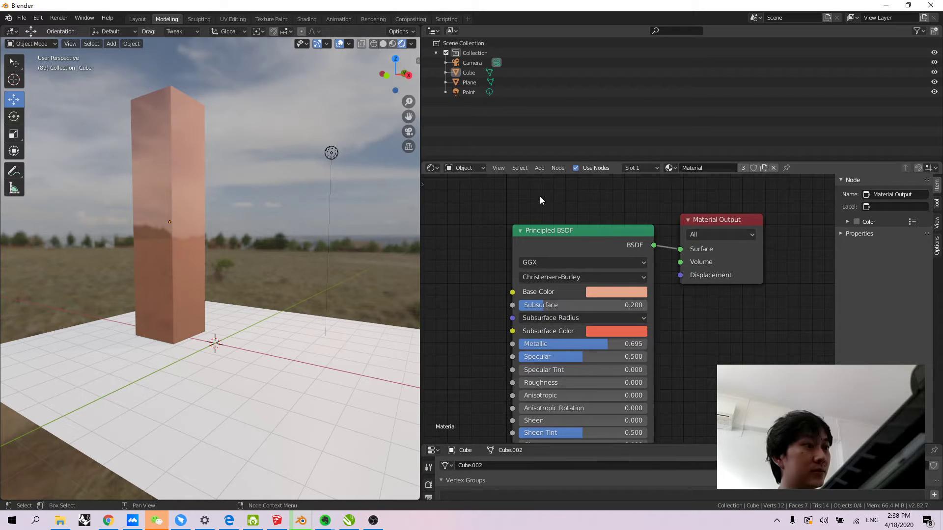
Select the block and review the shader type options and the materials available for it
left_click(161, 134)
left_click(478, 167)
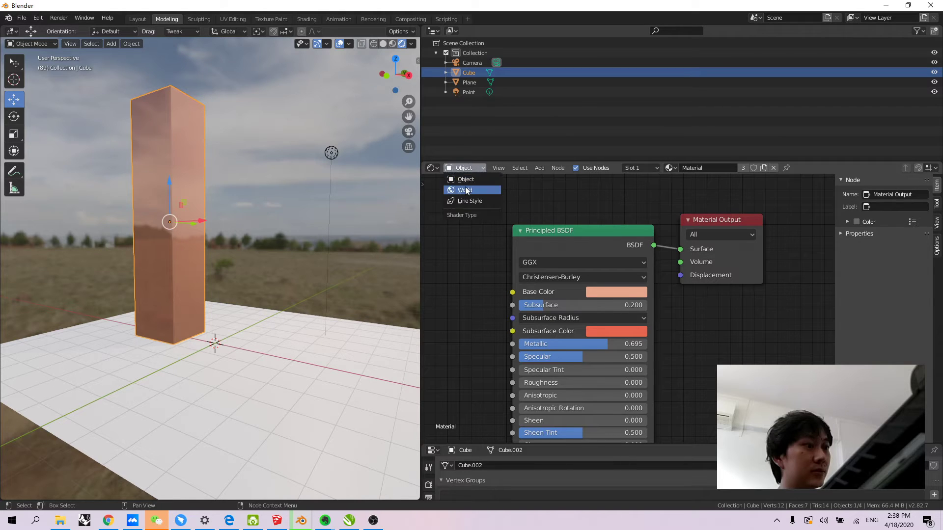
left_click(672, 167)
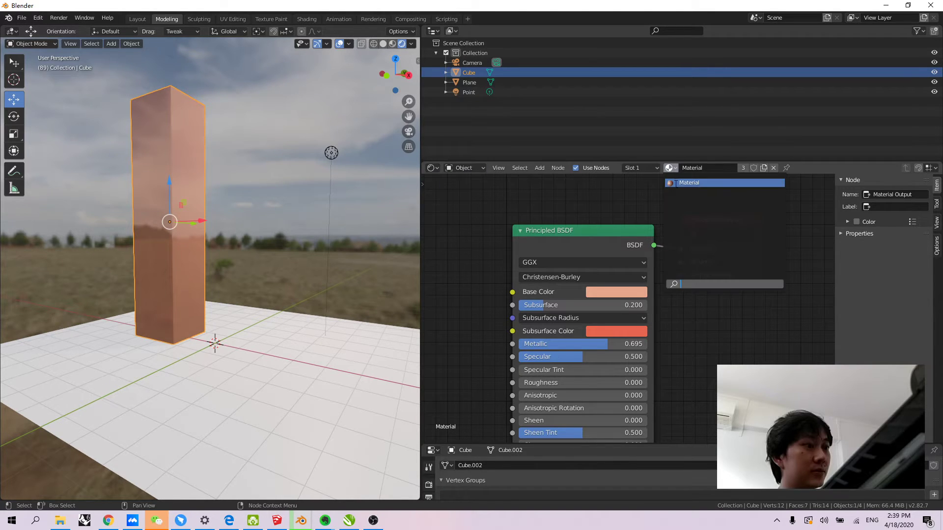
left_click(674, 182)
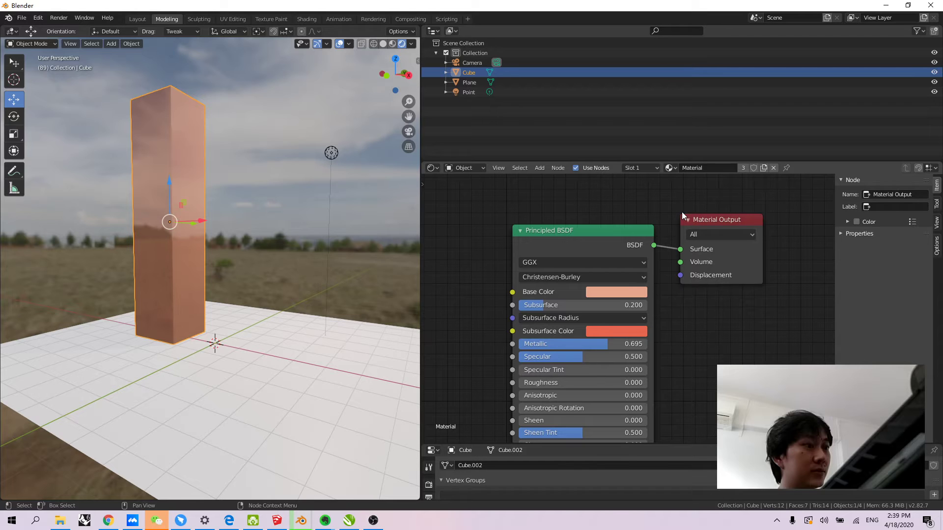
Create a new material for the plane with a bright green Base Color and a Metallic value of 0.264
left_click(335, 324)
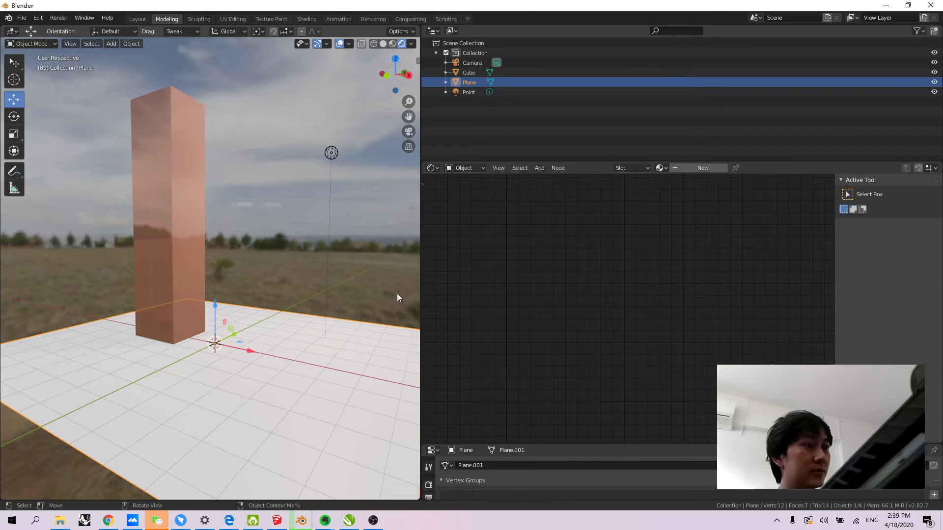
left_click(683, 168)
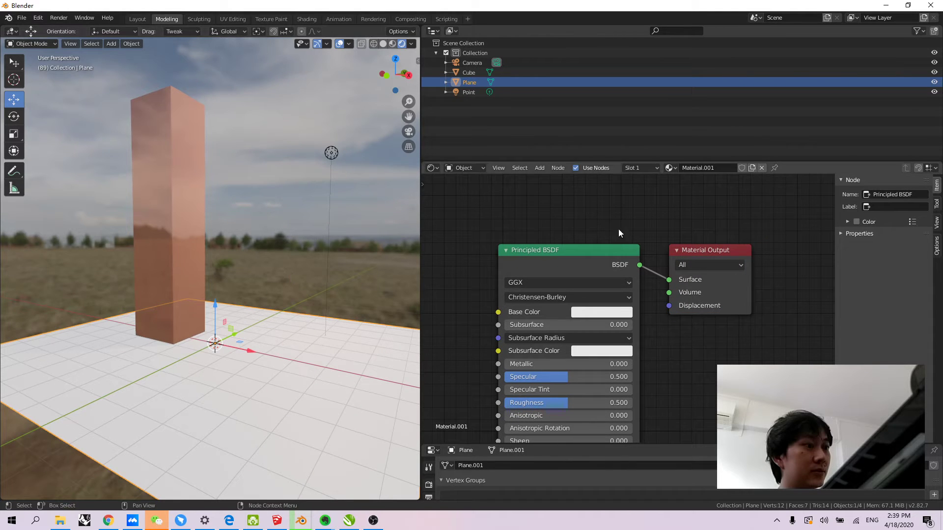
left_click(587, 293)
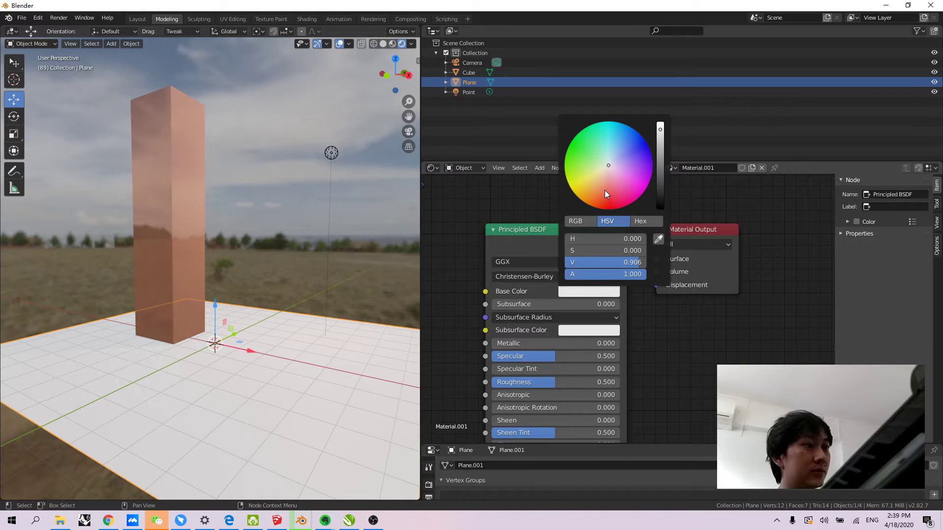
left_click(580, 157)
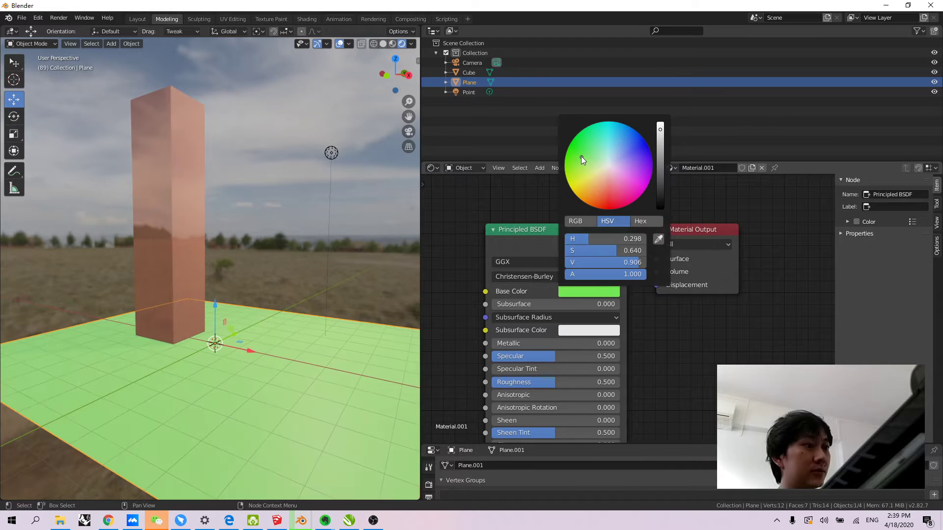
left_click_drag(508, 343, 616, 343)
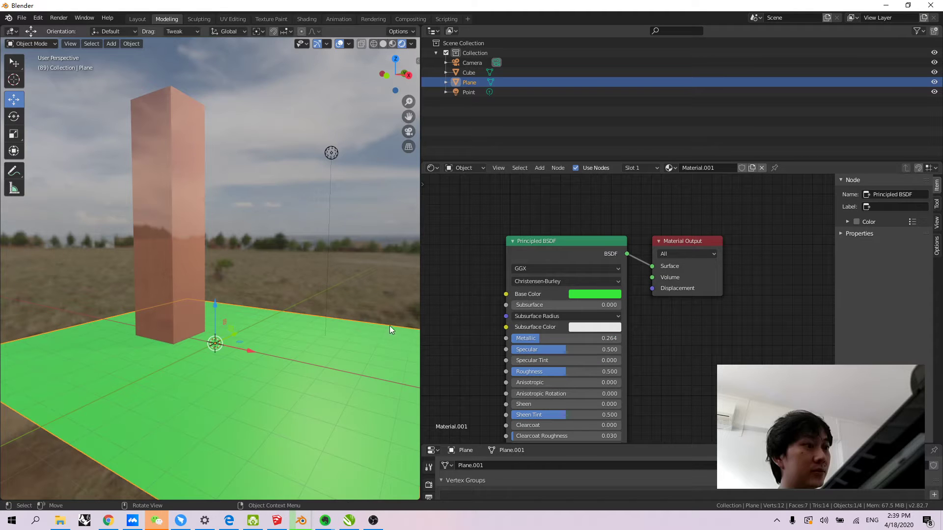
Lower the plane material's Roughness for a glossier surface and line up its Principled BSDF and Material Output nodes
middle_click_drag(561, 371, 573, 343)
left_click_drag(573, 343, 540, 343)
left_click_drag(597, 217, 577, 229)
left_click(638, 335)
scroll(609, 266, "down", 2)
middle_click_drag(603, 313, 647, 264)
scroll(608, 266, "up", 1)
scroll(600, 284, "up", 5)
middle_click_drag(343, 273, 270, 319)
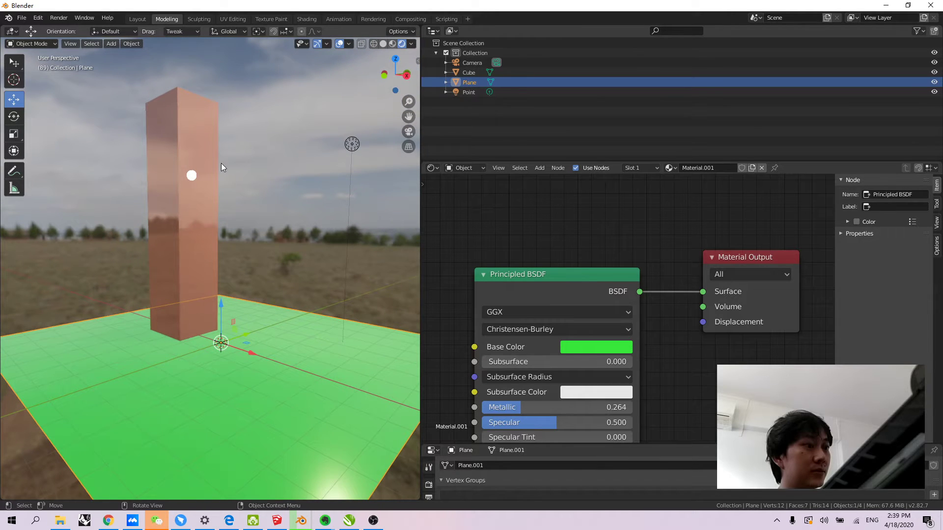
middle_click_drag(231, 223, 216, 208)
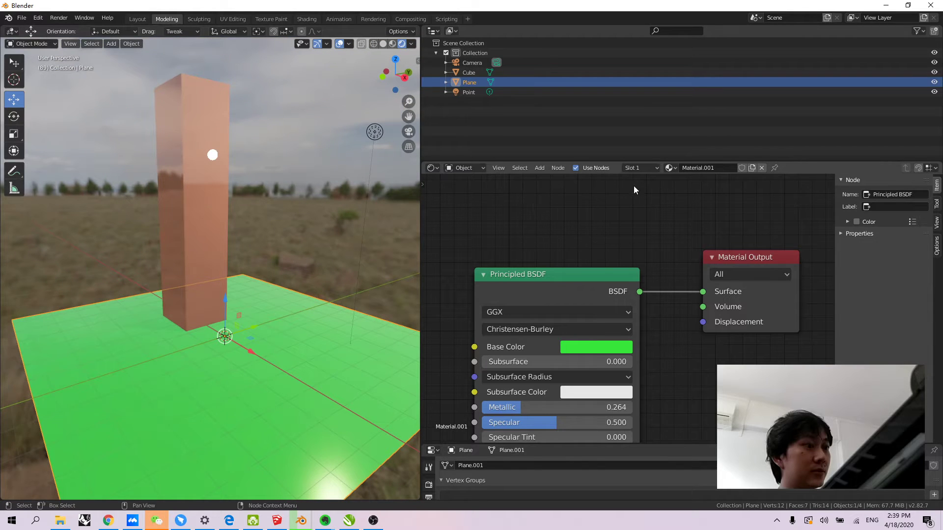
Browse the scene's materials and switch the node editor back to the world shader
left_click(669, 168)
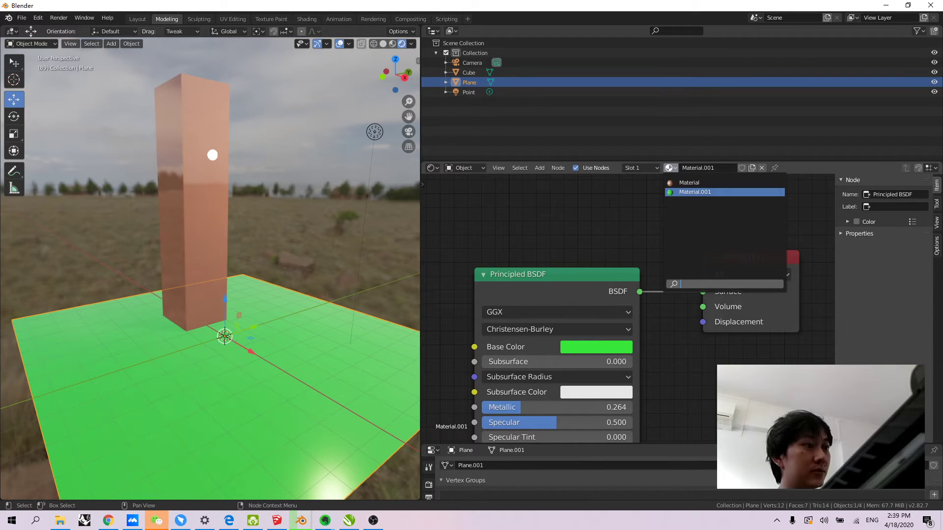
left_click(478, 167)
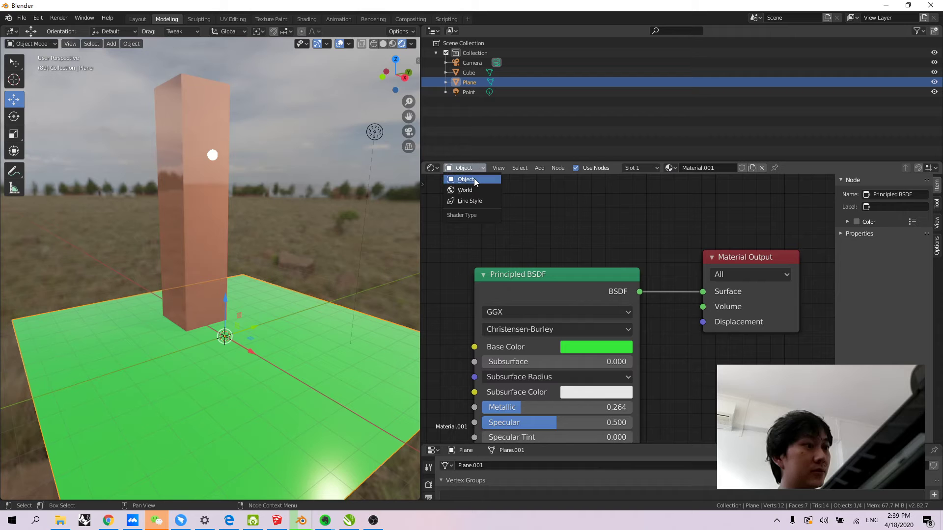
left_click(466, 190)
scroll(537, 252, "down", 1)
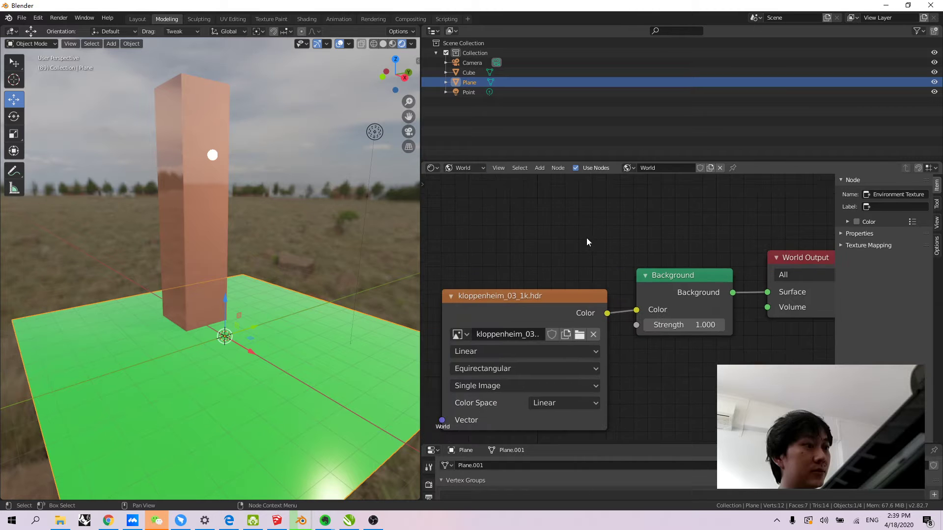
middle_click_drag(335, 241, 213, 212)
scroll(287, 261, "down", 4)
scroll(219, 208, "up", 3)
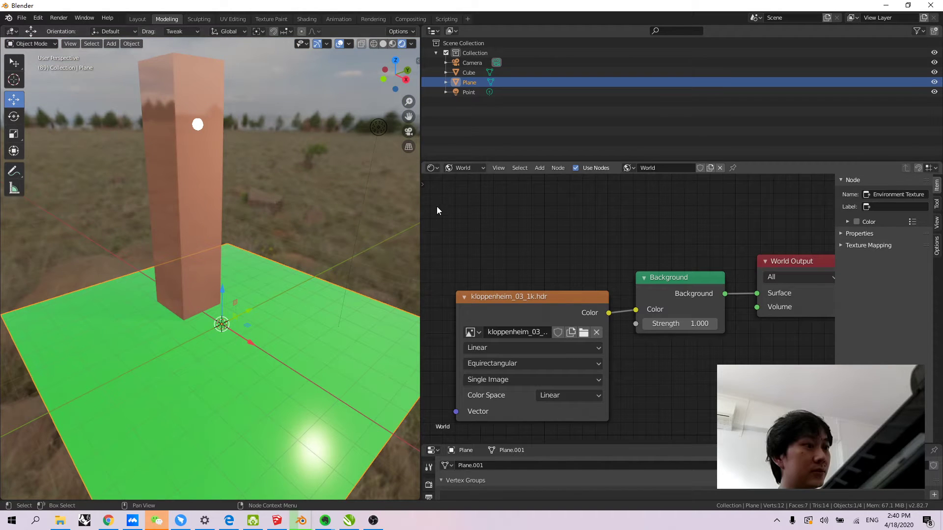
Deselect the plane and open the Add-ons section of the preferences
left_click(415, 59)
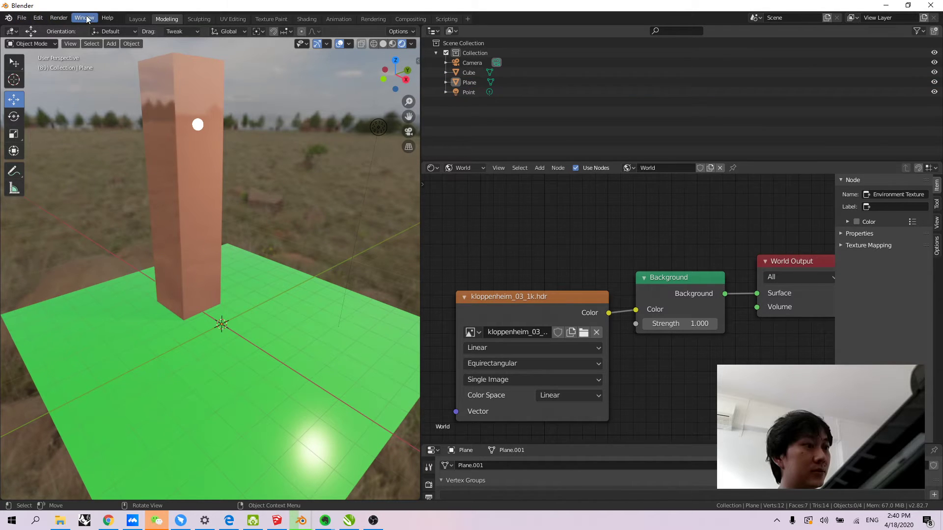
left_click(37, 17)
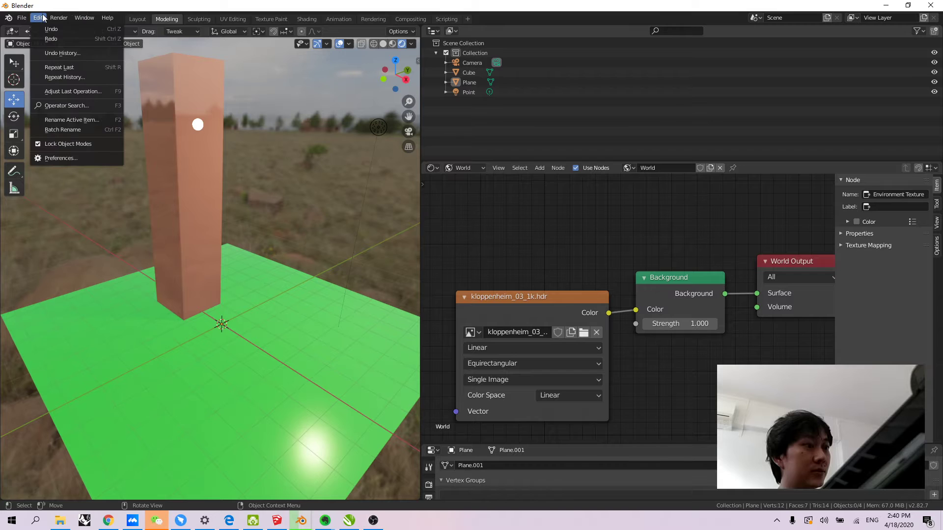
left_click(54, 158)
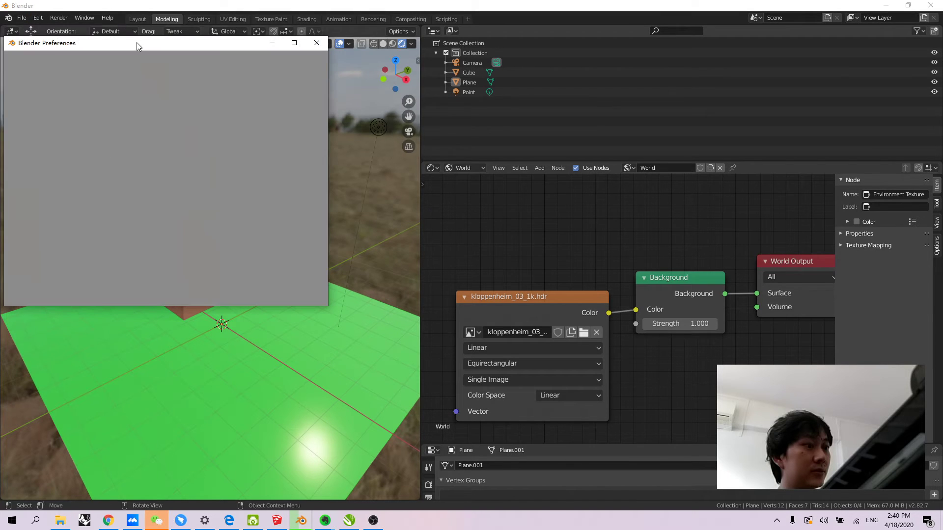
left_click_drag(137, 42, 201, 70)
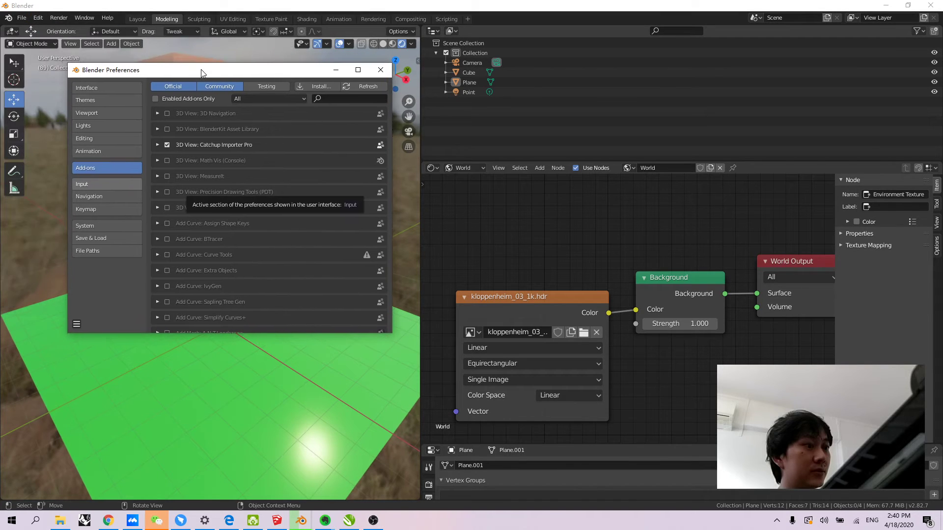
left_click(117, 151)
left_click(112, 168)
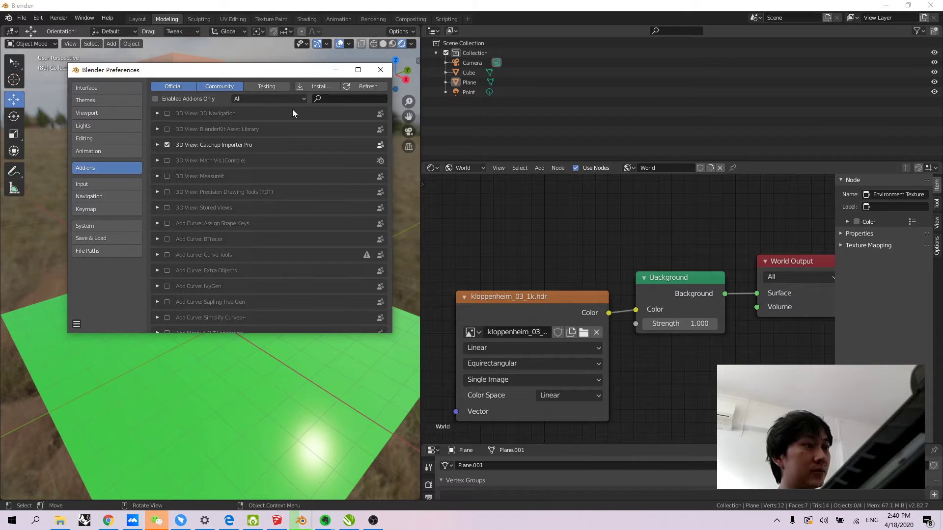
Search the add-ons for "sky" to check the Dynamic Sky add-on, and close the preferences
left_click(334, 97)
type("sky")
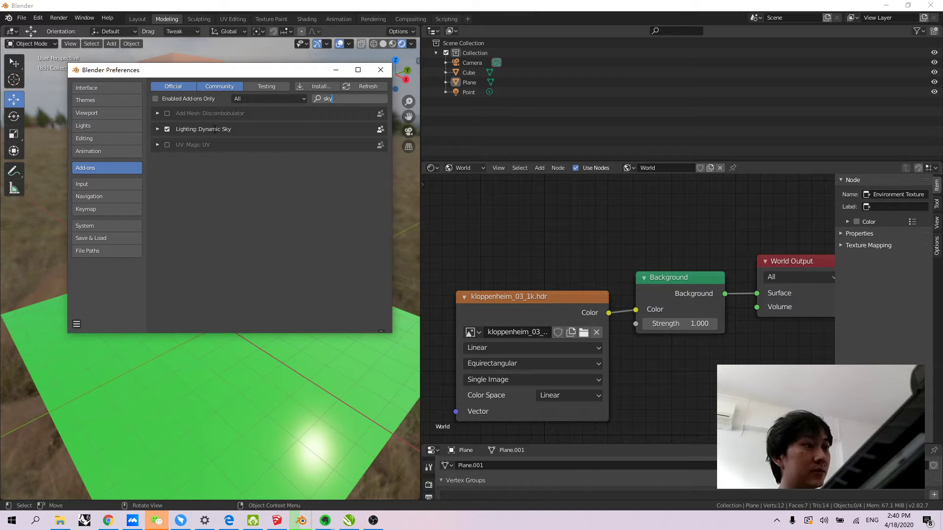
key("Return")
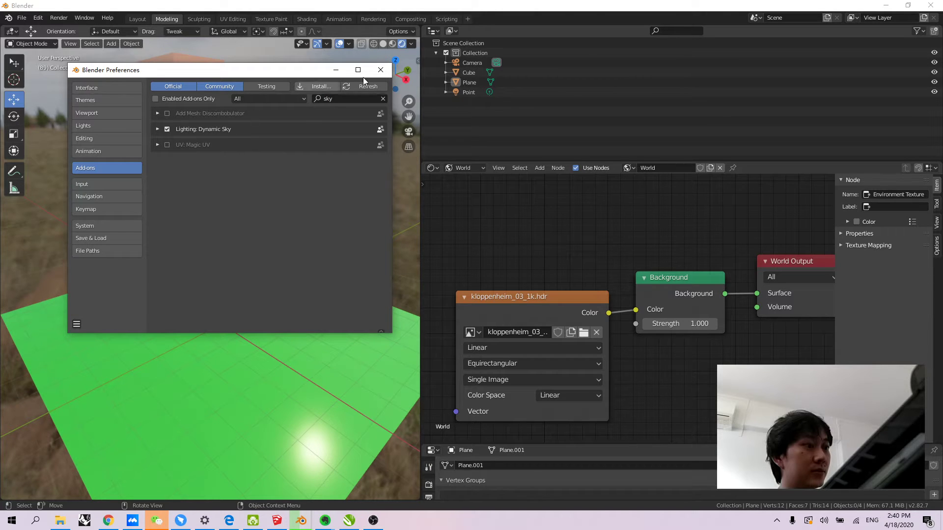
left_click(377, 71)
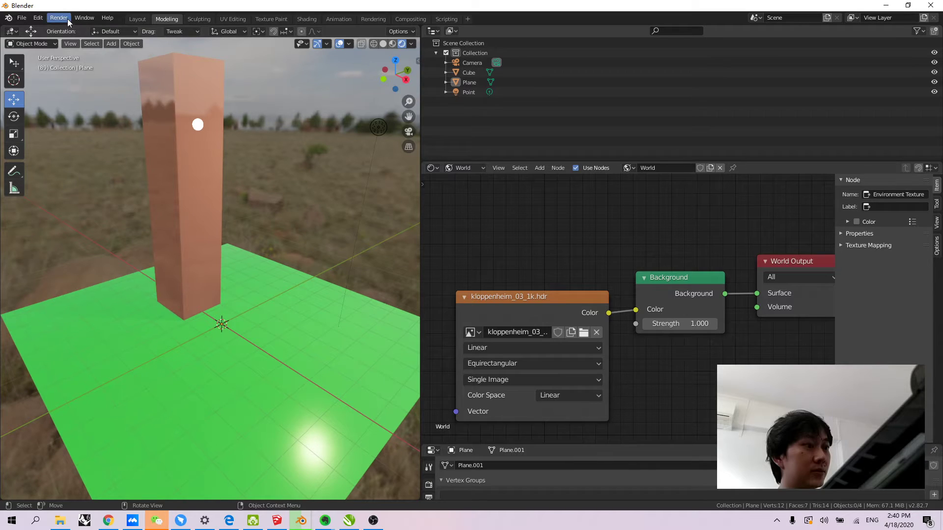
Reopen the preferences to check the Dynamic Sky add-on, and close them
left_click(39, 18)
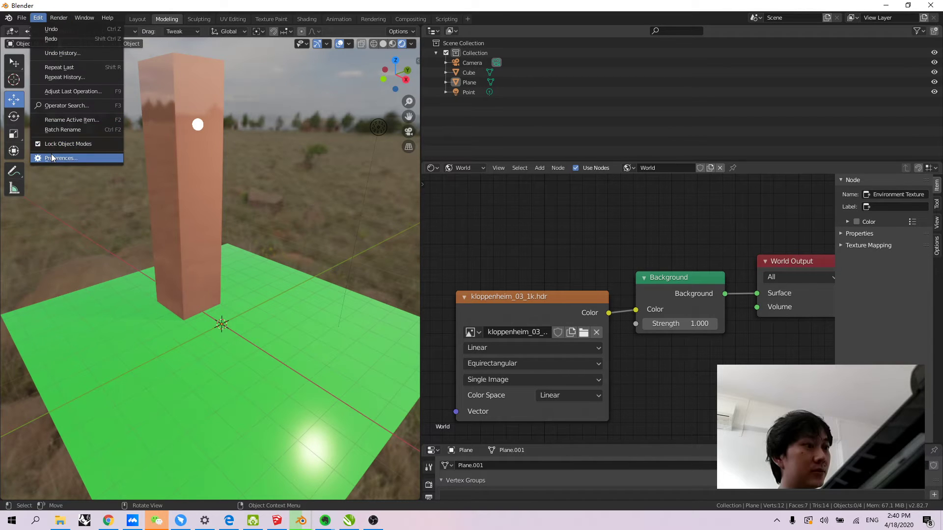
left_click(68, 157)
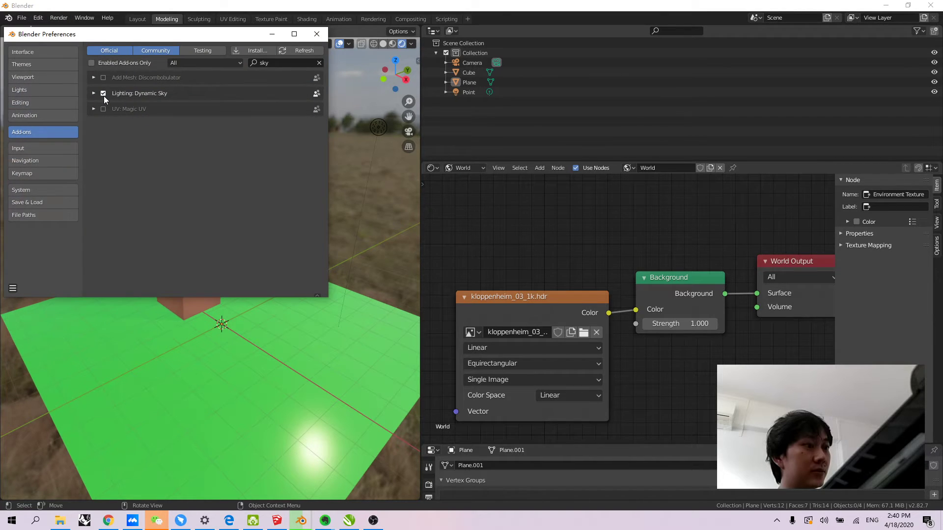
left_click(315, 33)
Create a new dynamic sky world with the Dynamic Sky add-on
key("n")
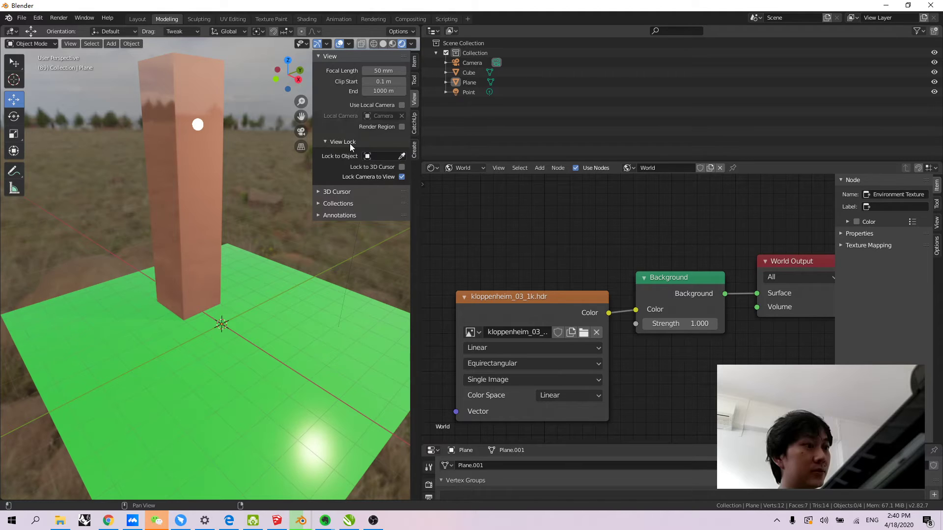
left_click(415, 148)
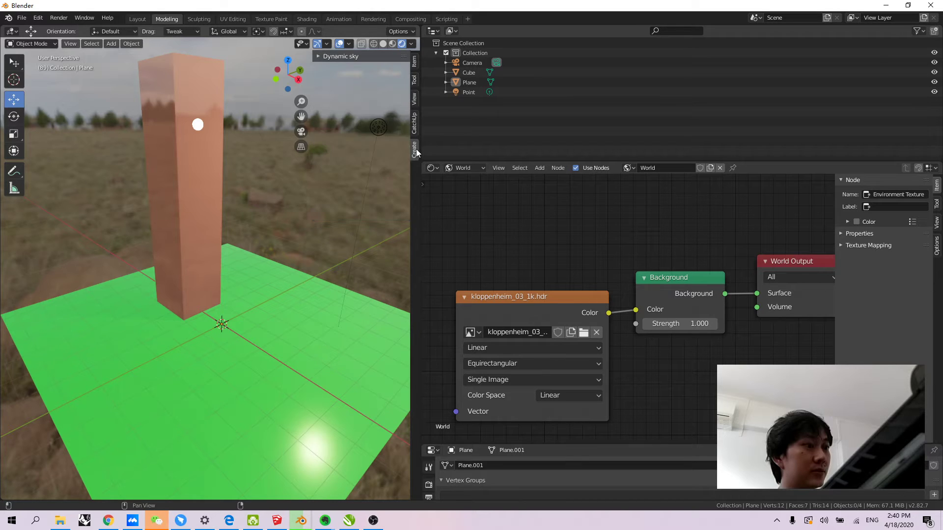
left_click(319, 56)
left_click(337, 68)
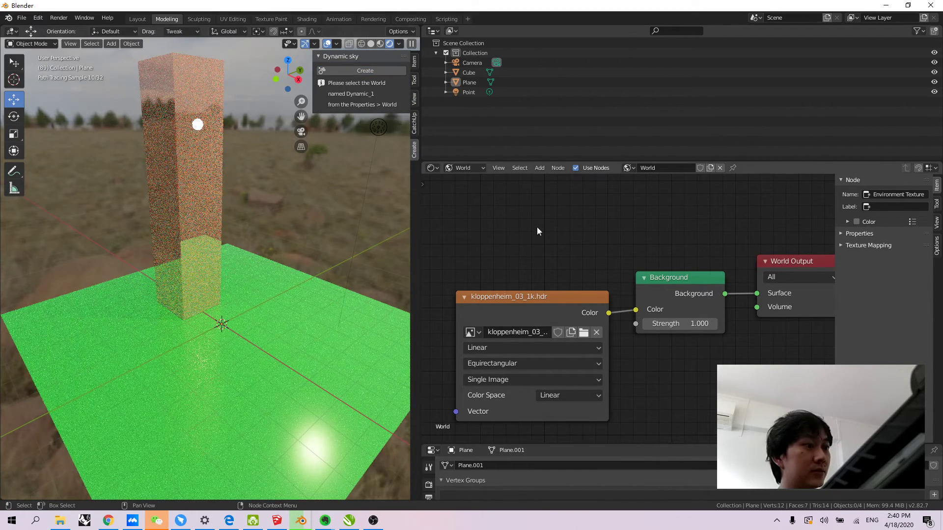
Switch the scene's world from the HDR environment to Dynamic_1 and view the sky behind the column
middle_click_drag(557, 270, 543, 260)
left_click_drag(605, 398, 524, 237)
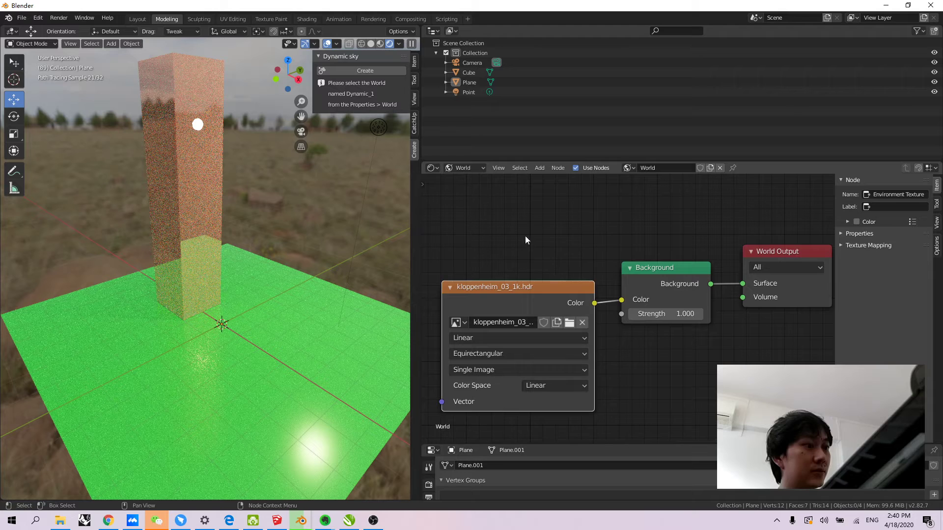
scroll(603, 226, "down", 2)
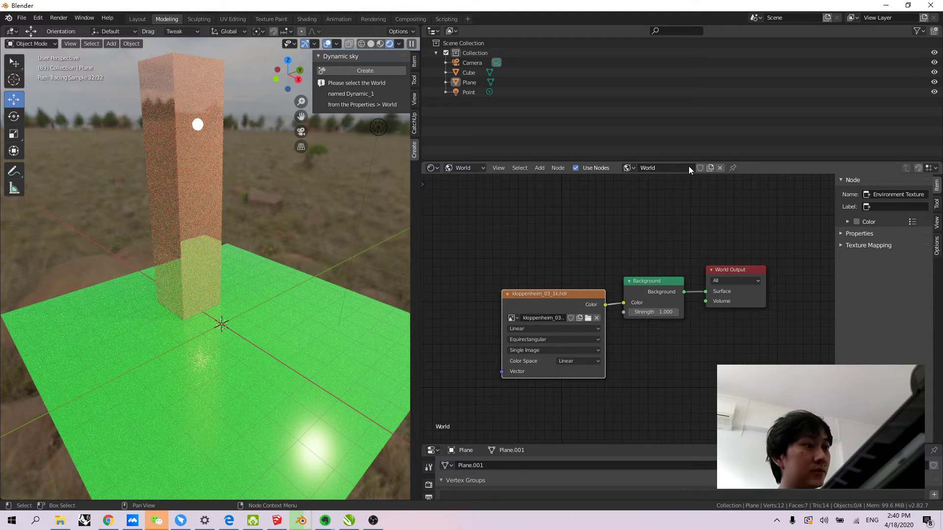
left_click(628, 167)
left_click(627, 169)
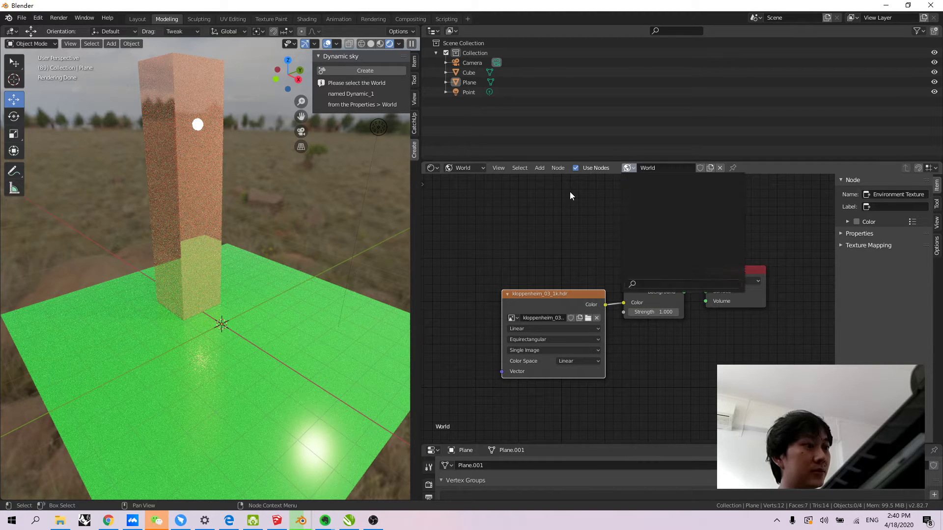
left_click(627, 168)
left_click(641, 183)
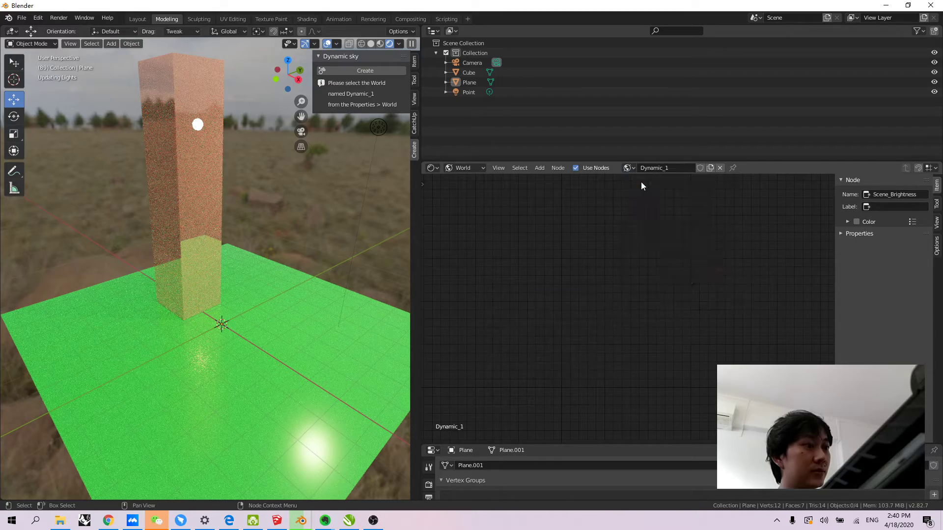
mouse_move(219, 231)
middle_mouse_down()
mouse_move(205, 227)
mouse_move(221, 226)
middle_mouse_up()
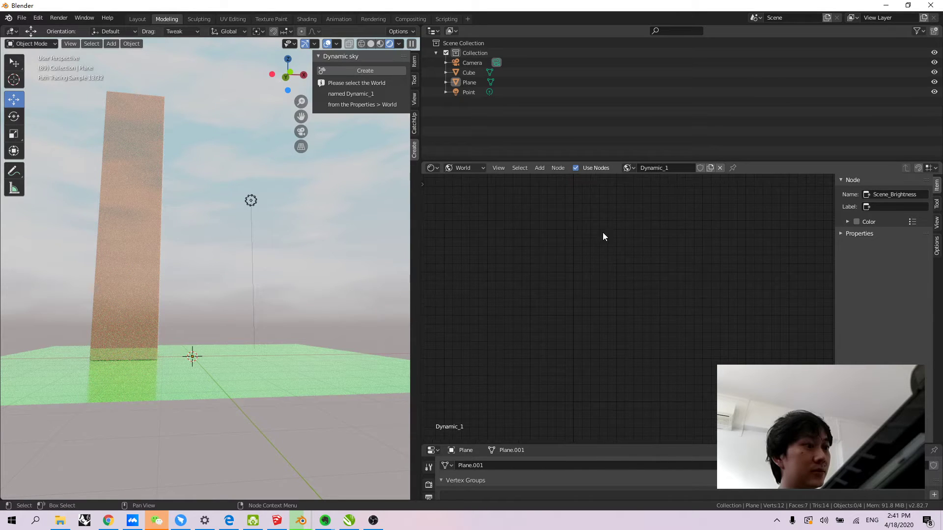
Frame the whole Dynamic_1 node tree and examine its nodes from Texture Coordinate through to World Output
left_click(493, 169)
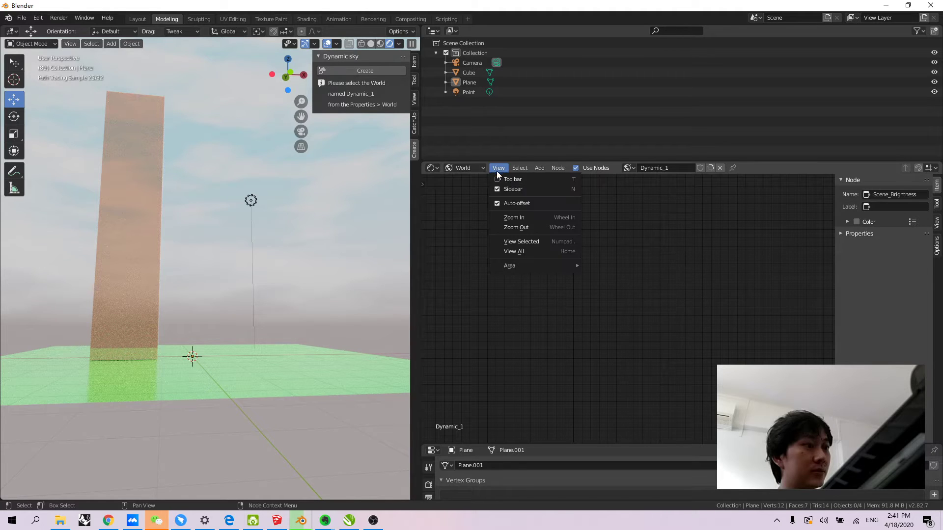
left_click(509, 251)
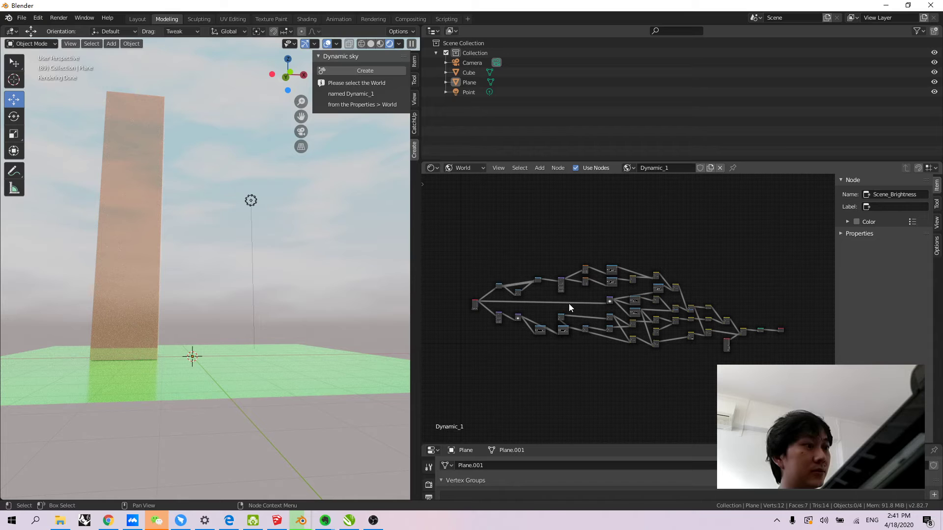
scroll(493, 295, "up", 4)
middle_click_drag(466, 316, 640, 332)
scroll(639, 331, "up", 8)
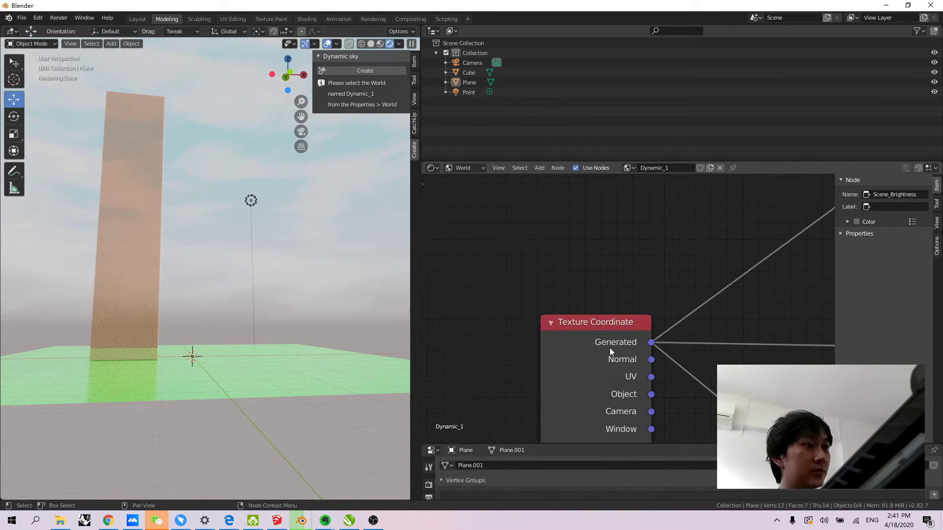
scroll(651, 279, "down", 6)
middle_click_drag(723, 305, 629, 338)
scroll(629, 324, "up", 4)
middle_click_drag(631, 270, 560, 212)
scroll(704, 295, "down", 3)
middle_click_drag(704, 295, 592, 308)
middle_click_drag(676, 274, 528, 318)
middle_click_drag(274, 263, 226, 234)
middle_click_drag(703, 303, 528, 333)
scroll(662, 308, "down", 4)
middle_click_drag(635, 314, 444, 263)
middle_click_drag(663, 362, 480, 309)
scroll(702, 295, "up", 6)
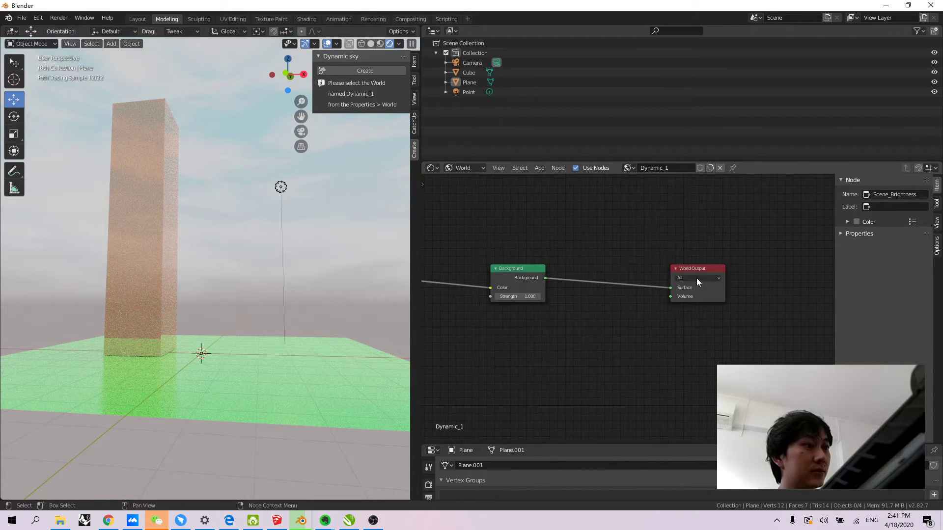
Move the World Output node close beside the Background node in the Dynamic_1 world
left_click_drag(714, 256, 559, 245)
left_click(518, 226)
middle_click_drag(461, 272, 667, 307)
middle_click_drag(134, 261, 207, 276)
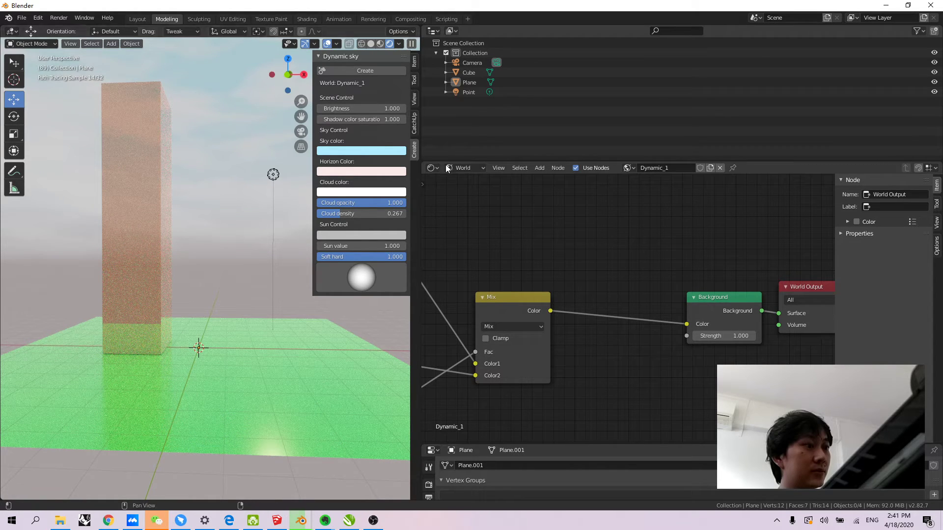
Clear the point light's selection and hide the 3D viewport's sidebar
left_click(275, 277)
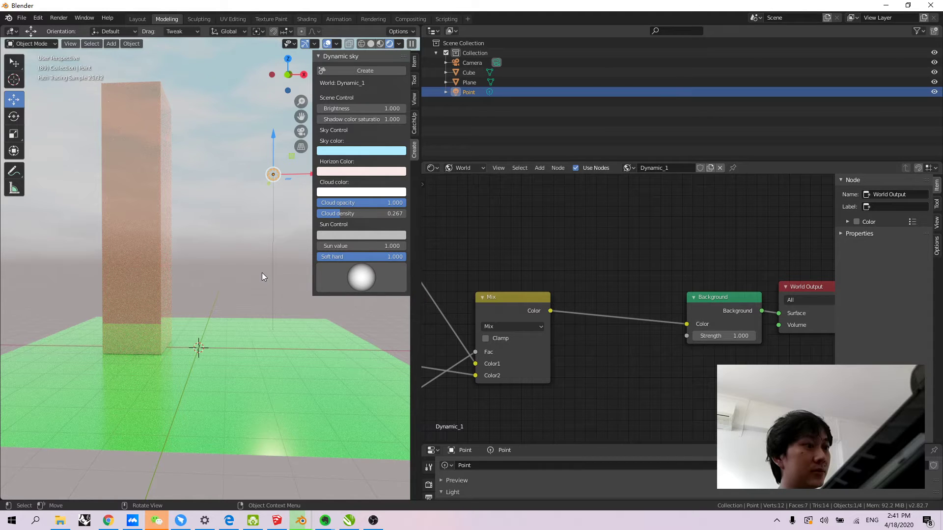
left_click(447, 116)
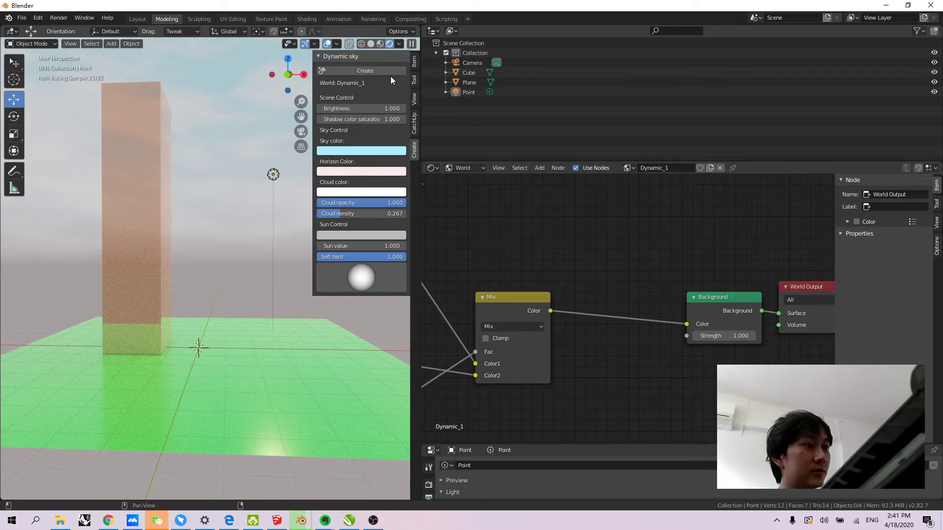
key("n")
Inspect the rendered scene in a maximized 3D viewport from several angles, and restore the normal layout
key("ctrl+space")
middle_click_drag(382, 297, 388, 309)
scroll(393, 319, "down", 5)
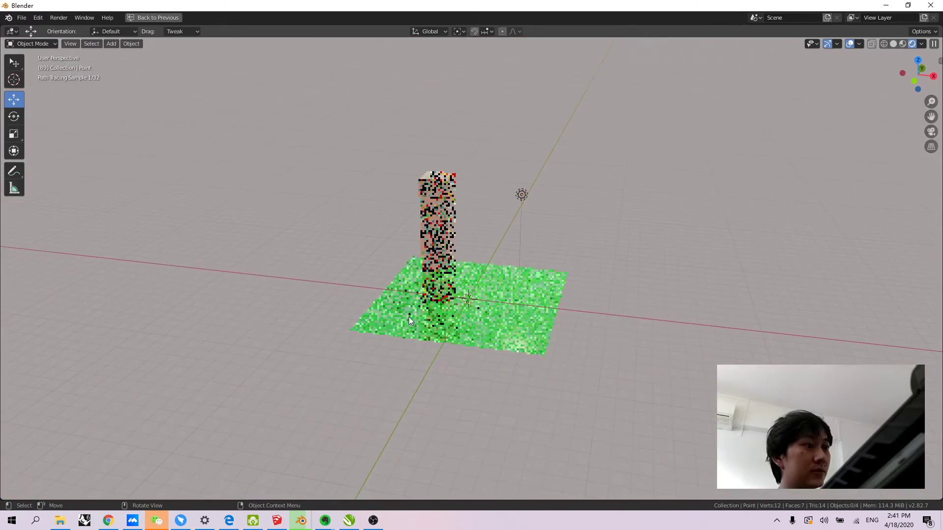
scroll(426, 294, "up", 5)
middle_click_drag(444, 284, 450, 194)
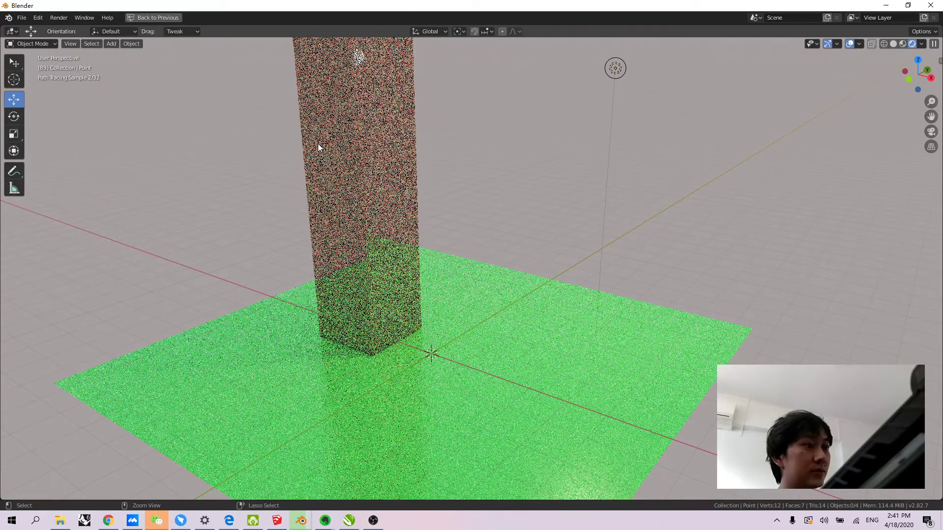
key("ctrl+space")
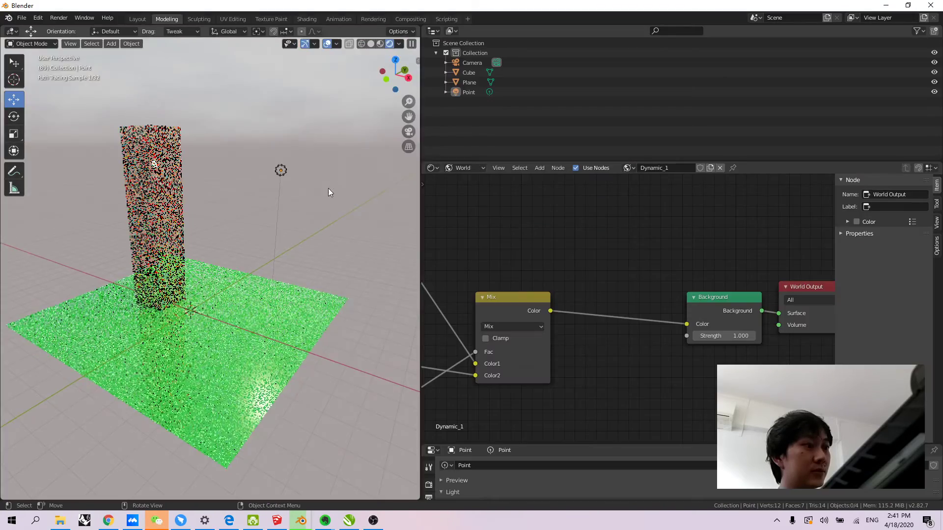
middle_click_drag(228, 209, 307, 211, "shift")
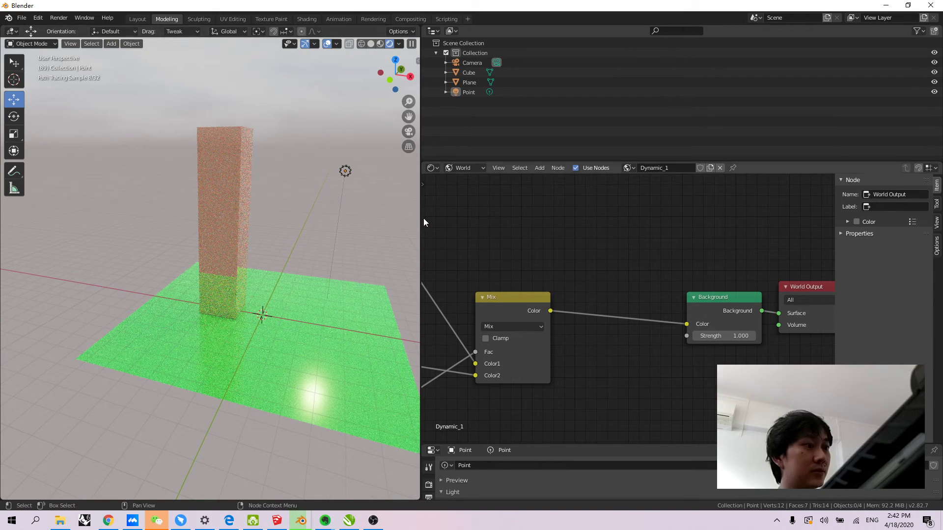
Widen the 3D viewport across most of the window and switch its shading to Material Preview
left_click_drag(421, 217, 754, 219)
middle_click_drag(567, 174, 411, 167)
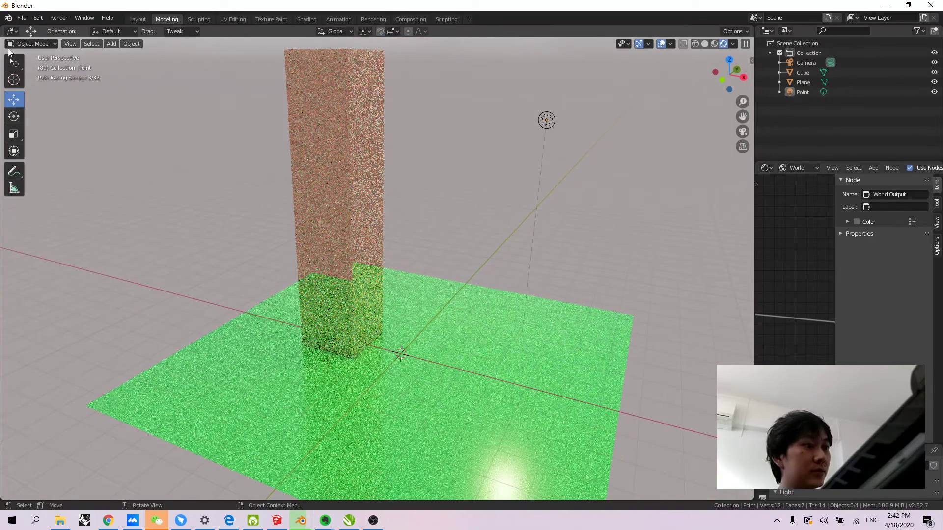
left_click(42, 45)
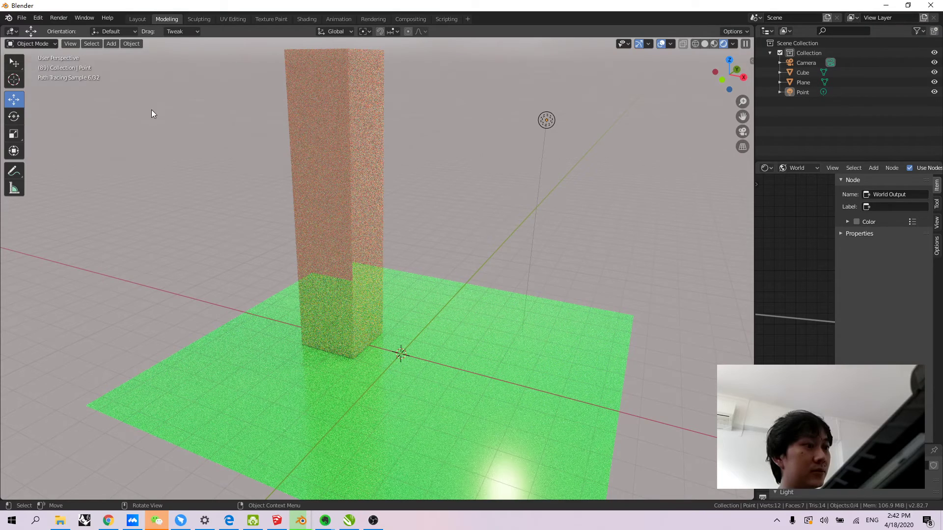
left_click(714, 42)
middle_click_drag(285, 171, 253, 187)
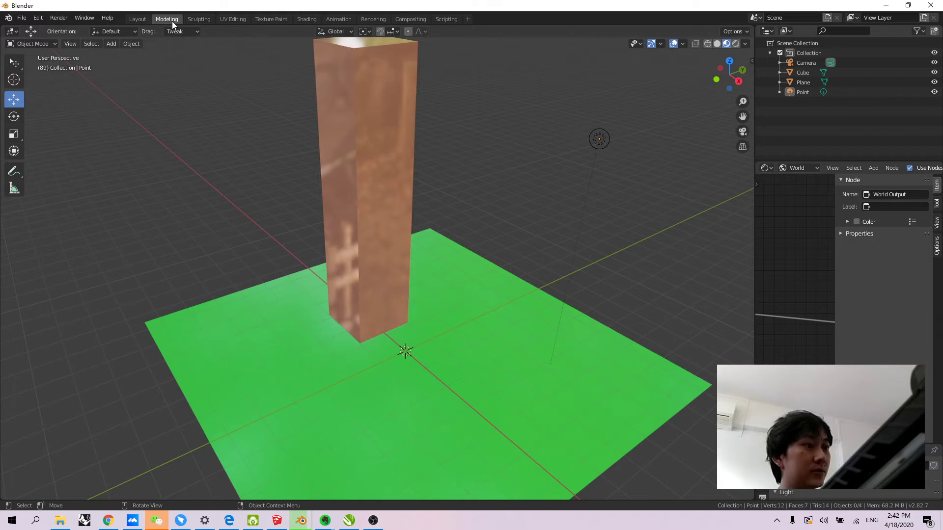
Select the tall cube standing on the green plane
left_click(12, 33)
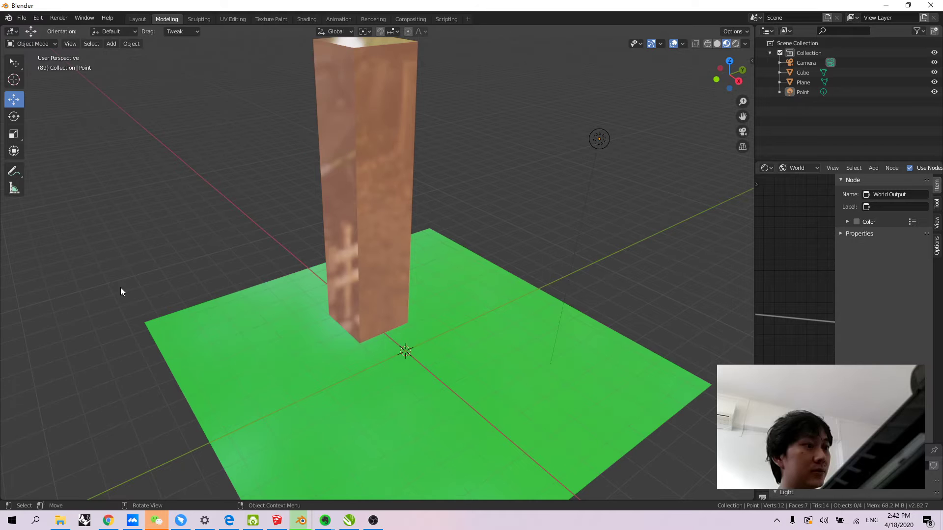
scroll(278, 282, "down", 3)
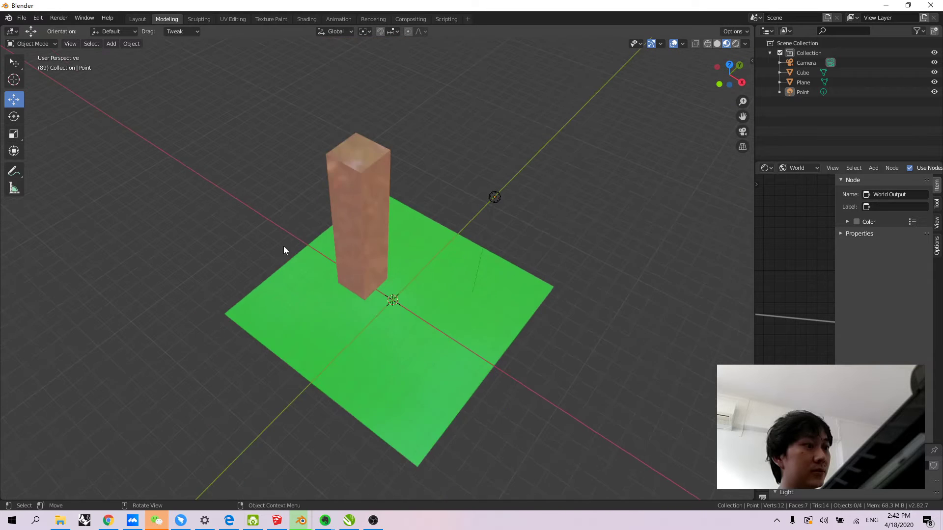
middle_click_drag(281, 249, 325, 217)
scroll(325, 213, "up", 3)
middle_click_drag(297, 256, 280, 135)
left_click(280, 136)
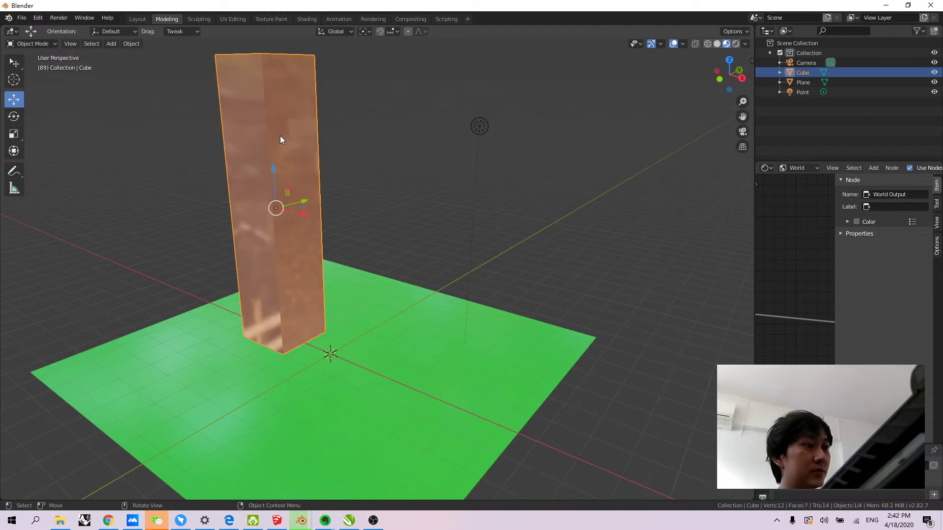
Look over the available interaction modes, deselect the cube and keep Object Mode
left_click(48, 44)
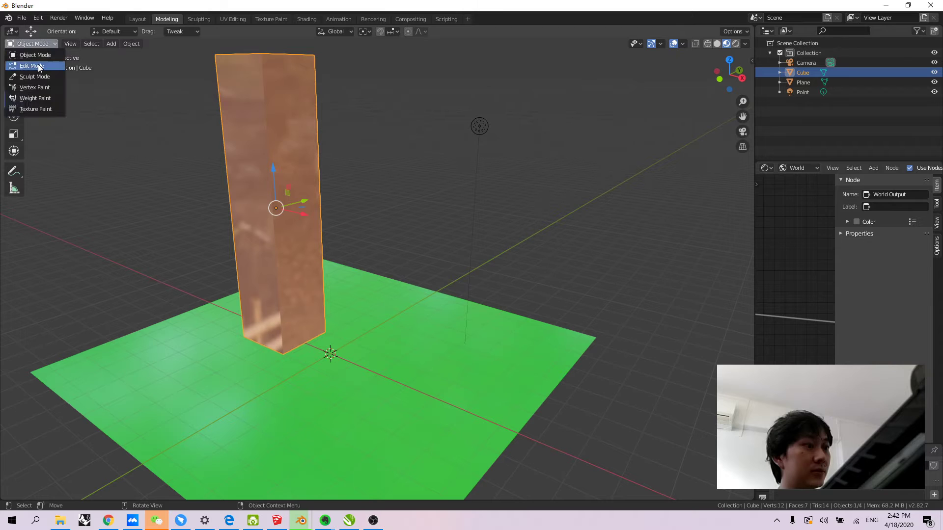
left_click(161, 125)
left_click(40, 42)
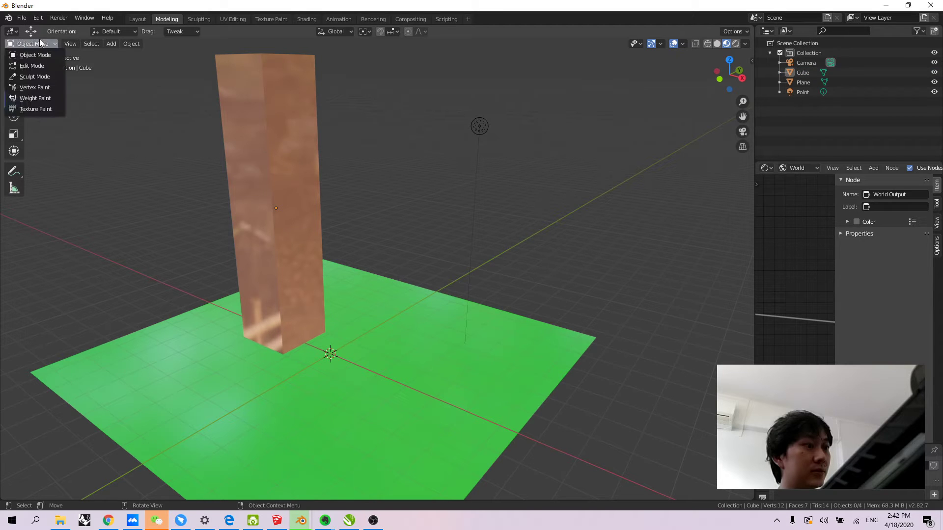
left_click(37, 53)
middle_click_drag(508, 140, 495, 156)
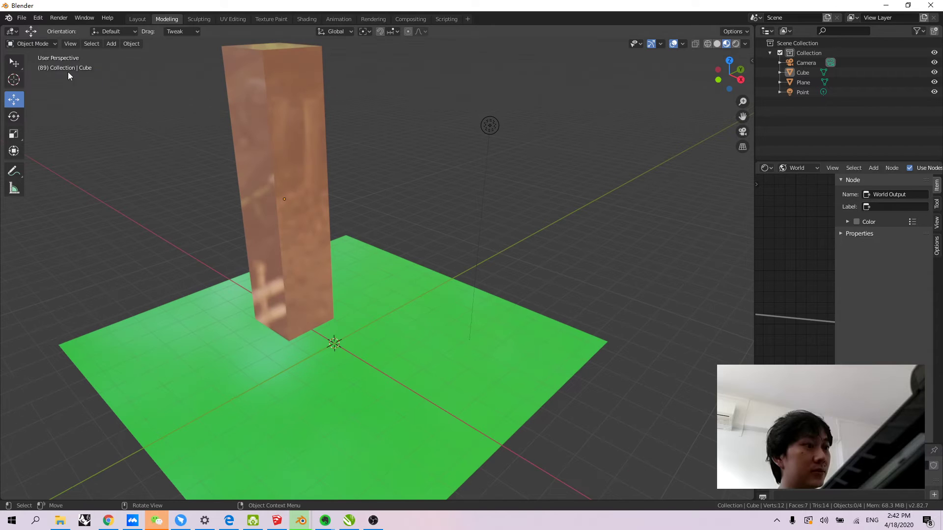
Enter Edit Mode on the cube and deselect all of its geometry
left_click(48, 45)
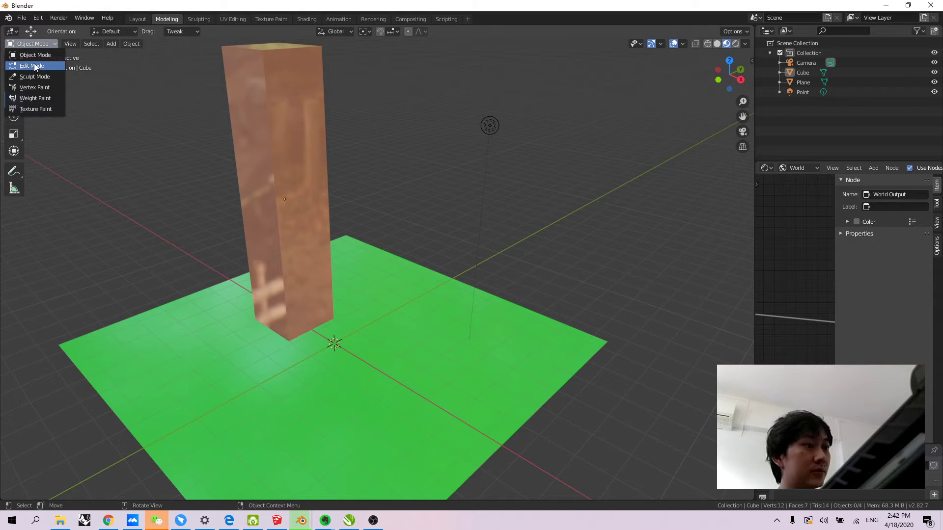
left_click(33, 66)
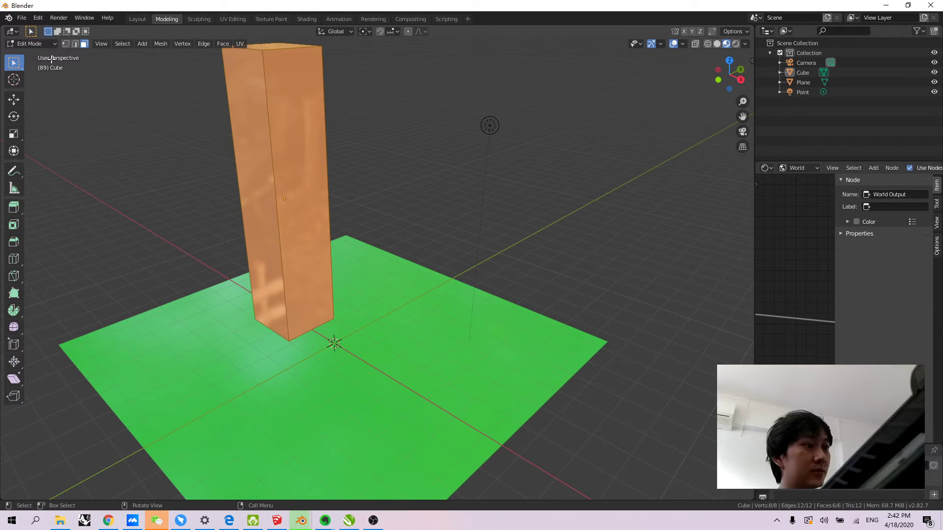
left_click(41, 45)
key("alt+a")
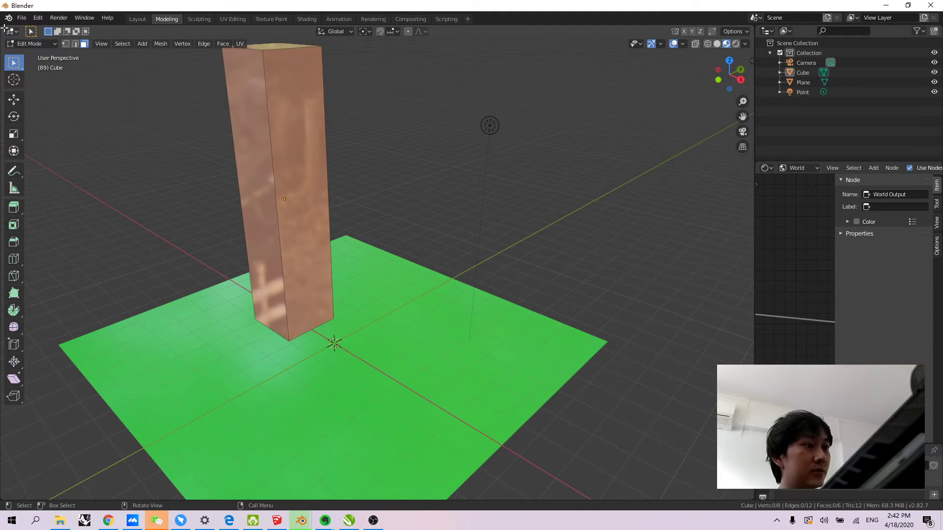
Keep the 3D Viewport as the editor type and switch the cube to Object Mode
left_click(10, 31)
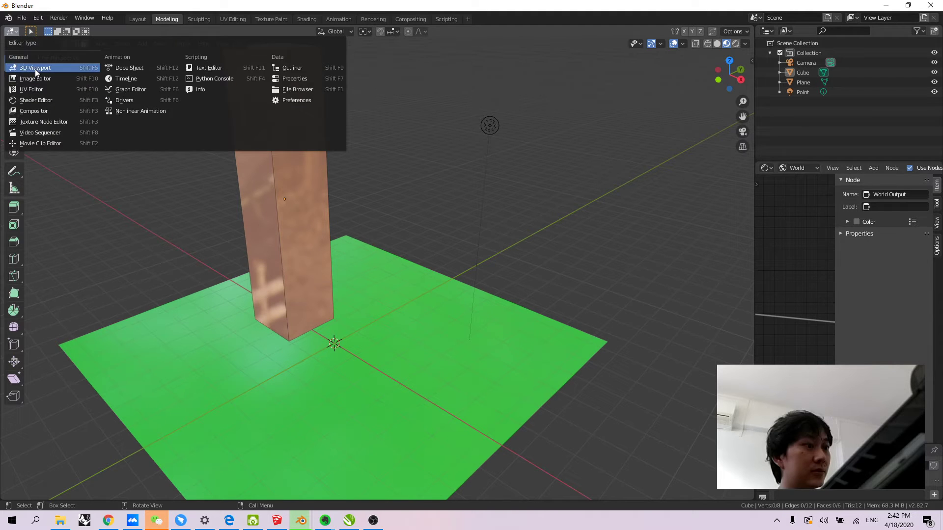
left_click(49, 72)
left_click(42, 44)
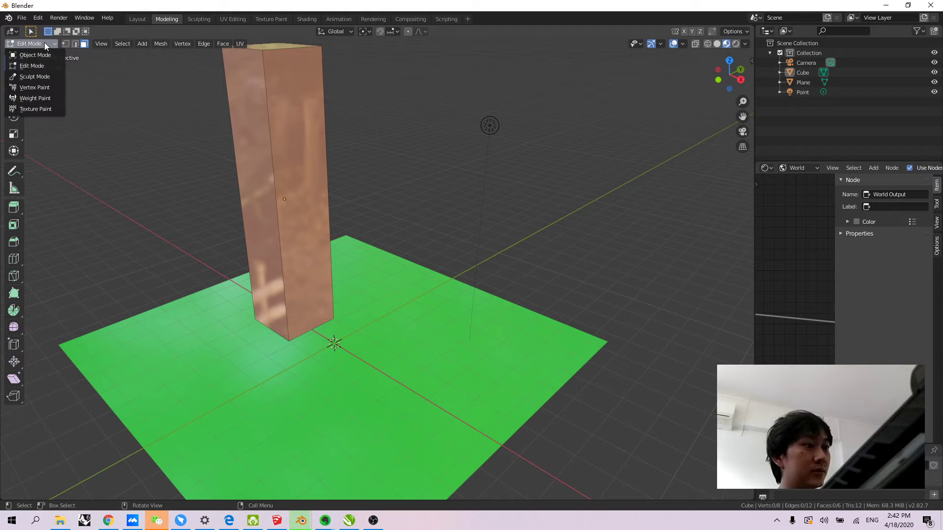
left_click(47, 55)
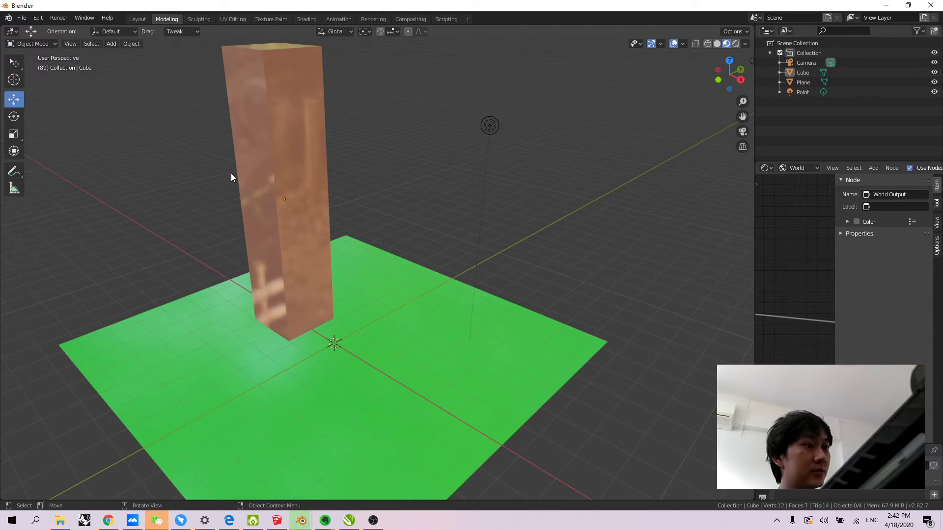
Select the tall cube, move it a short way over the green plane, and deselect it
left_click(290, 162)
left_click_drag(313, 188, 359, 206)
left_click(411, 149)
middle_click_drag(393, 143, 305, 142)
scroll(226, 123, "up", 1)
middle_click_drag(226, 127, 298, 194)
Enter Edit Mode on the cube, try edge and face selection, and set vertex selection
left_click(51, 44)
left_click(35, 63)
middle_click_drag(303, 161, 302, 175, "shift")
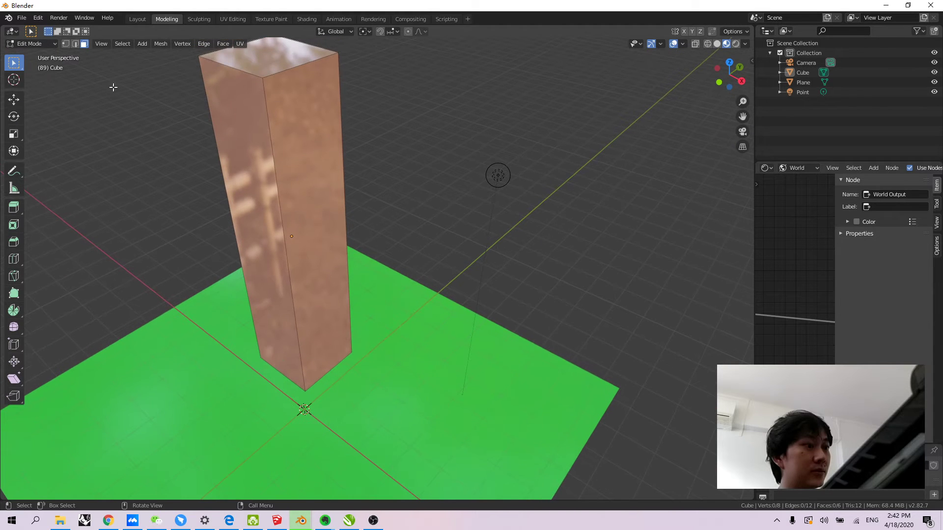
left_click(74, 47)
left_click(85, 46)
key("1")
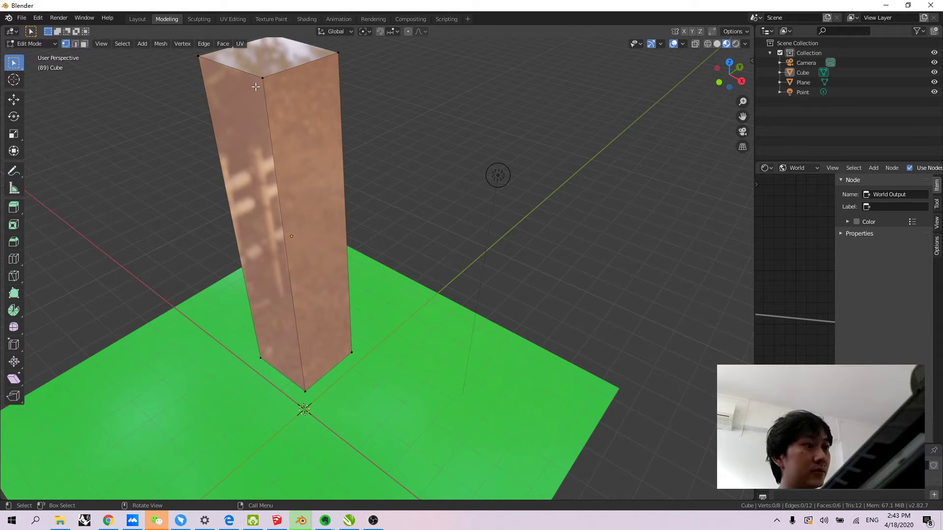
Select single corner vertices at the cube's top and move them freehand to skew its upper end
middle_click_drag(275, 139, 284, 147)
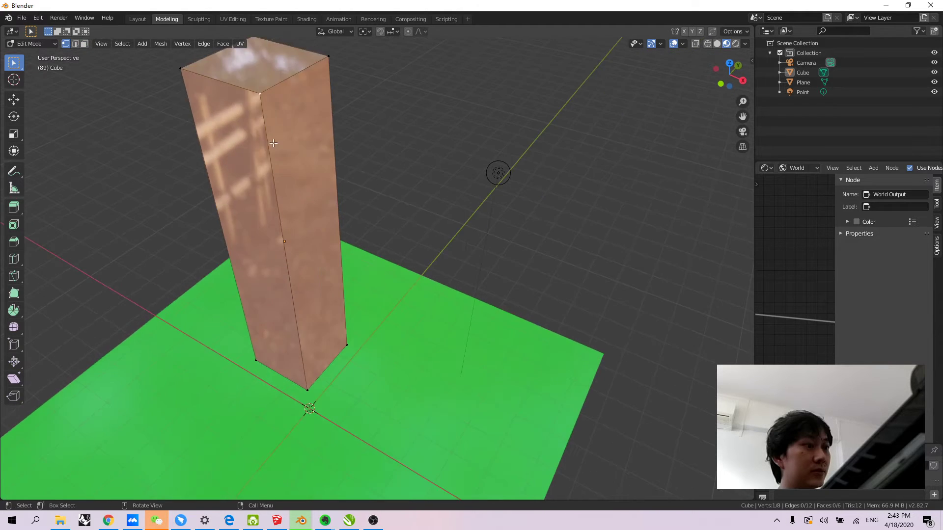
left_click(17, 101)
left_click_drag(293, 104, 322, 108)
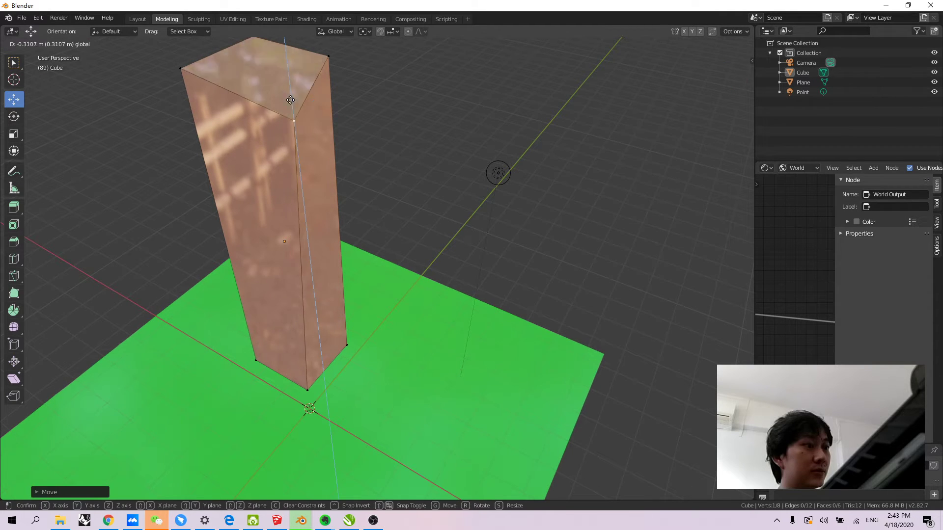
middle_click_drag(392, 135, 430, 79)
left_click(458, 76)
middle_click_drag(476, 109, 437, 151)
left_click_drag(422, 139, 417, 101)
left_click(154, 114)
Select a top edge of the cube in edge selection mode, lower it along Z, and deselect it
left_click(76, 44)
left_click(395, 169)
left_click_drag(399, 128, 393, 161)
left_click(492, 183)
mouse_move(337, 273)
middle_mouse_down()
mouse_move(381, 276)
mouse_move(440, 259)
mouse_move(383, 252)
mouse_move(345, 321)
mouse_move(329, 283)
middle_mouse_up()
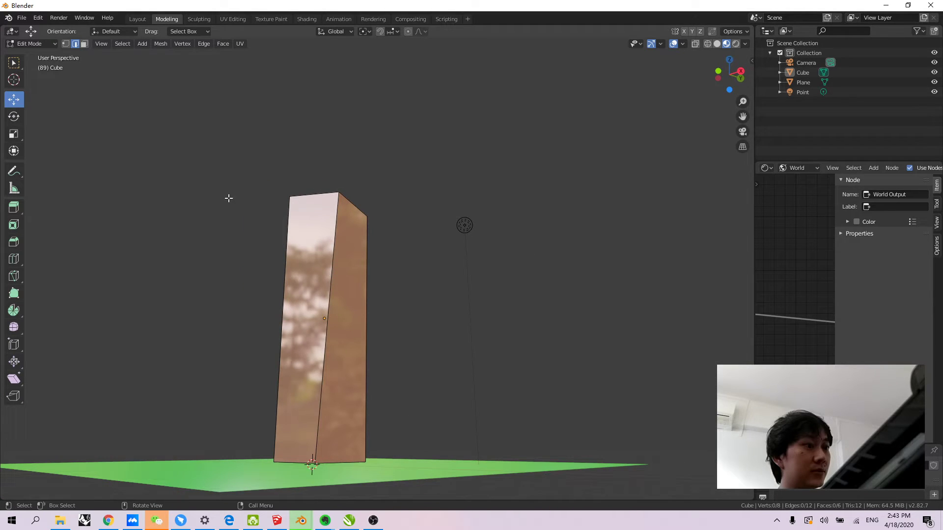
Select all of the cube's faces in face selection mode and subdivide them
middle_click_drag(228, 198, 206, 153)
left_click(84, 44)
middle_click_drag(246, 223, 400, 320)
left_click(311, 306)
left_click(324, 292, "shift")
left_click(383, 282, "shift")
middle_click_drag(383, 283, 324, 269)
left_click(446, 265, "shift")
right_click(350, 257)
left_click(351, 257)
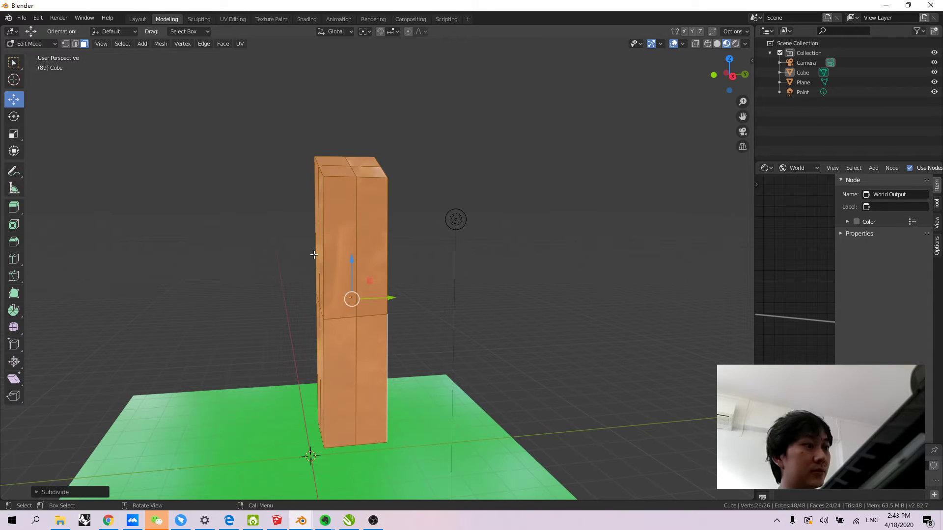
Raise the subdivision's number of cuts to form a dense grid on every side, and deselect the faces
left_click(37, 492)
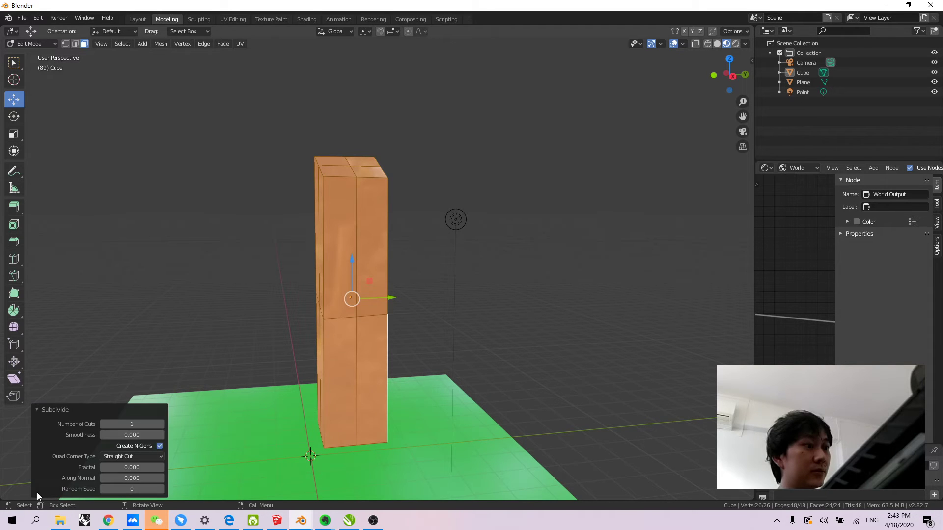
left_click(145, 424)
key("Return")
left_click(479, 246)
Select four narrow, non-adjacent faces on the tower's side and extrude them slightly outward
middle_click_drag(276, 214, 343, 220)
scroll(339, 222, "up", 4)
middle_click_drag(306, 280, 341, 246)
left_click(399, 242)
left_click(319, 238, "shift")
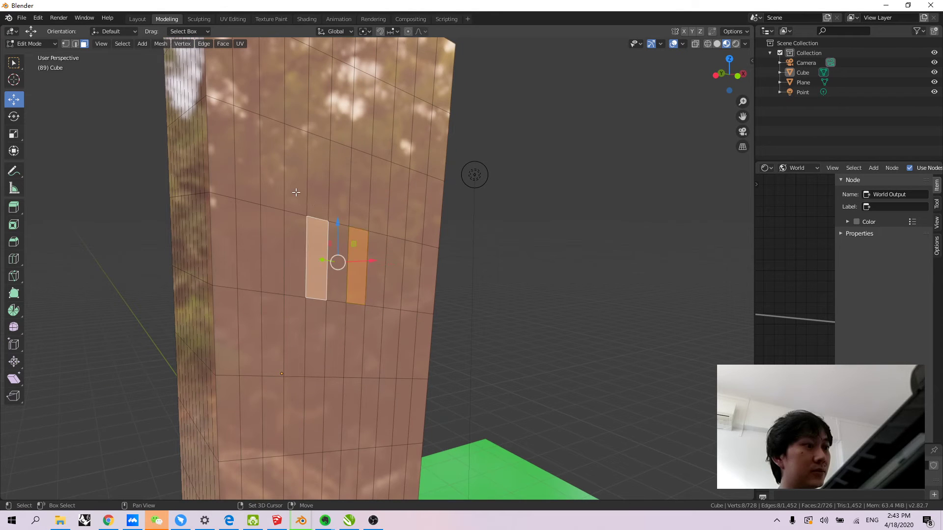
left_click(296, 170, "shift")
left_click(344, 188, "shift")
middle_click_drag(343, 188, 319, 271)
key("e")
left_click(381, 254)
middle_click_drag(401, 263, 457, 243, "shift")
left_click(458, 243)
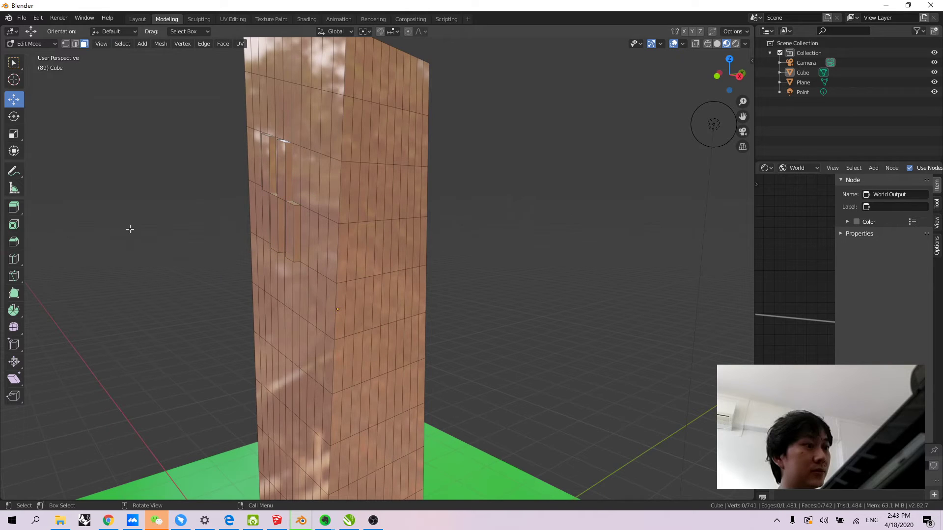
Try to push one narrow side face about 0.037 m inward with Extrude Region, and undo it
left_click(13, 208)
left_click(376, 212)
scroll(414, 157, "up", 4)
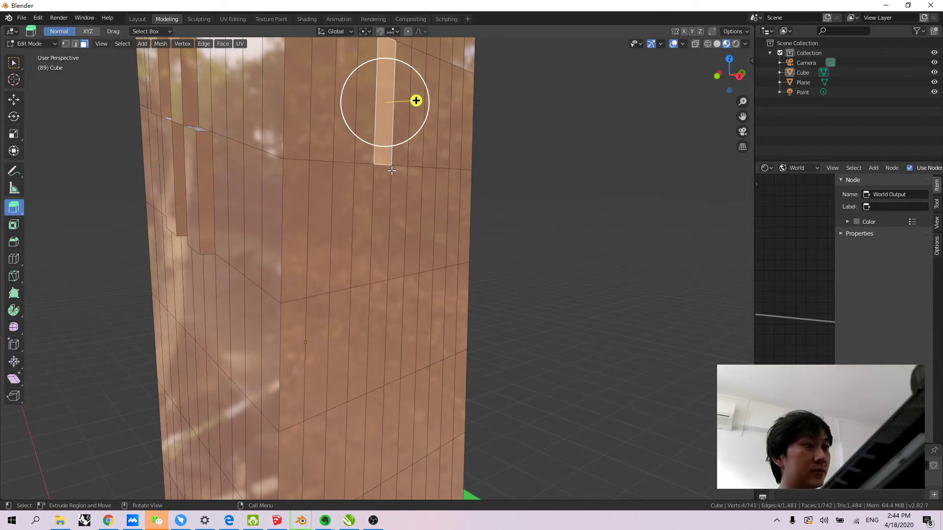
left_click_drag(416, 101, 408, 101)
middle_click_drag(473, 154, 381, 205)
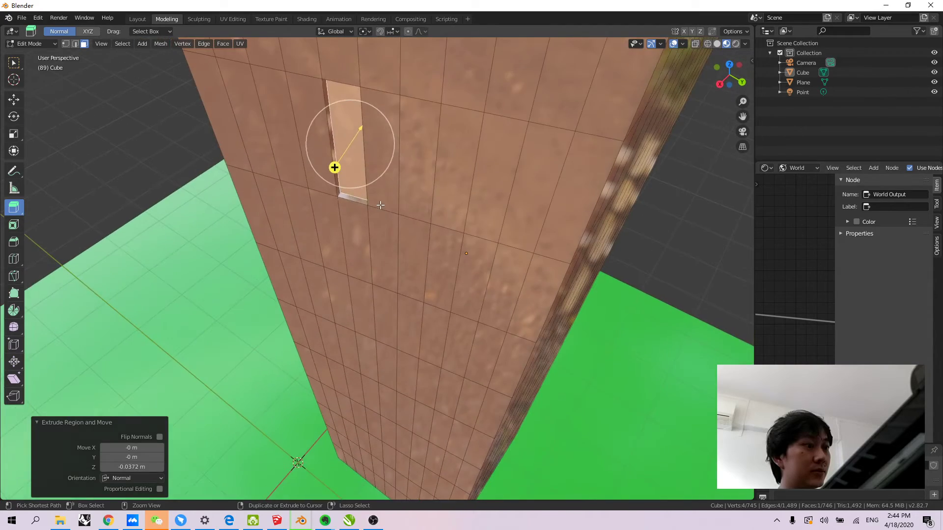
key("ctrl+z")
Box-select the faces of the tower's top band, try to inset them with Inset Faces, and cancel
middle_click_drag(311, 240, 372, 259)
scroll(339, 222, "down", 6)
left_click(276, 239)
middle_click_drag(276, 241, 326, 126)
left_click_drag(311, 116, 440, 158)
middle_click_drag(420, 155, 413, 226)
middle_click_drag(413, 226, 404, 220)
left_click(19, 224)
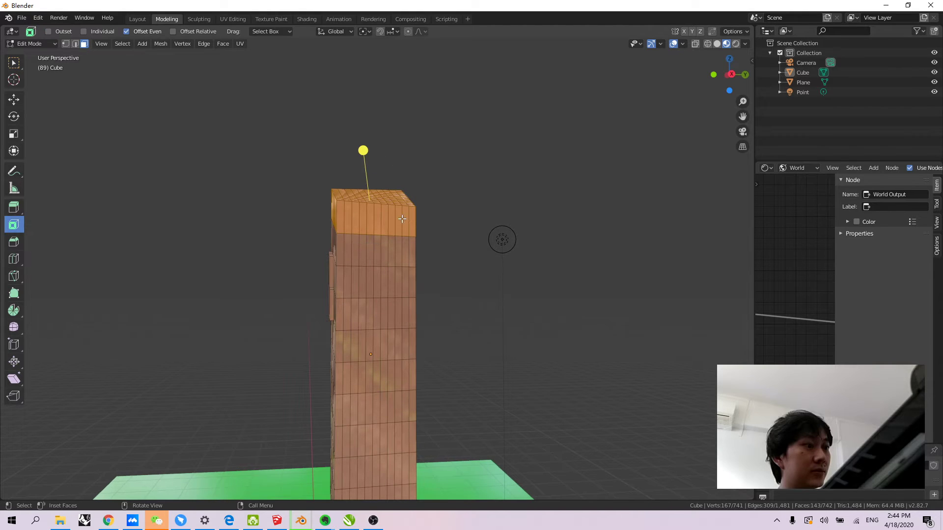
scroll(346, 149, "up", 2)
left_click_drag(359, 122, 363, 132)
key("Escape")
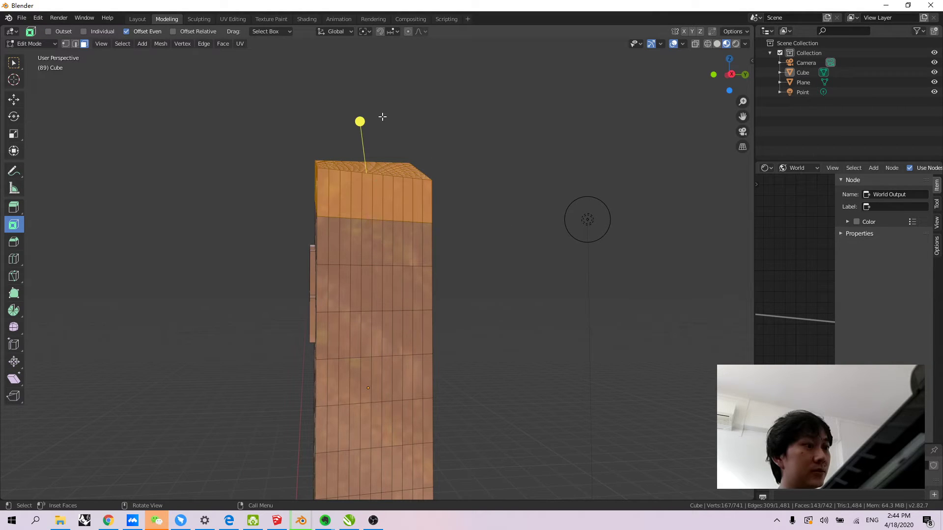
Set the transform orientation to Local, try another inset of the top band, and undo it
left_click(350, 31)
left_click(316, 73)
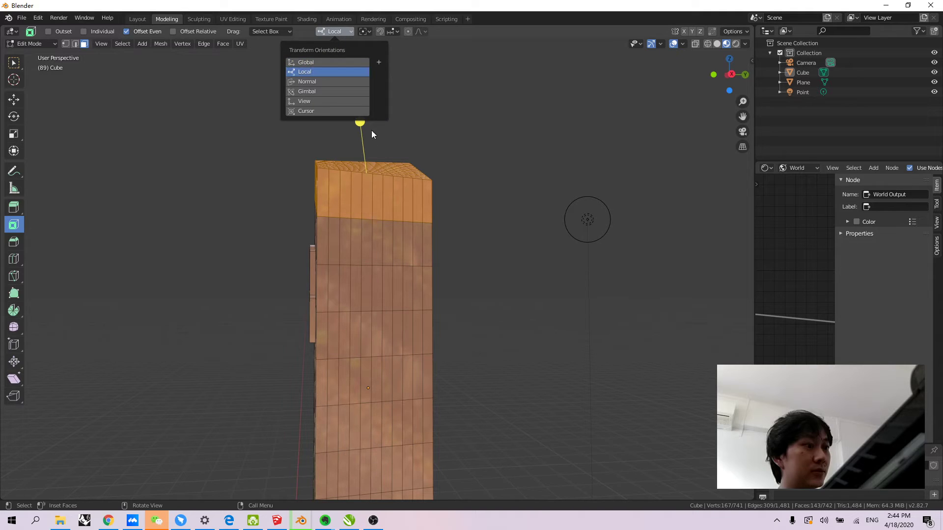
left_click_drag(360, 121, 362, 120)
key("ctrl+z")
scroll(354, 124, "up", 2)
middle_click_drag(354, 124, 347, 97)
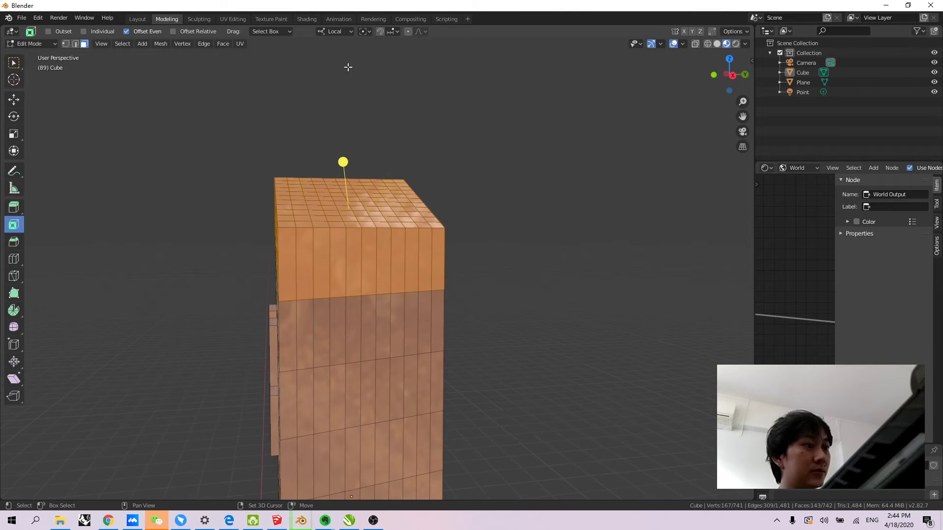
Set the transform pivot point to Individual Origins, try insetting the top band about 0.06 m, and undo the inset
left_click(350, 32)
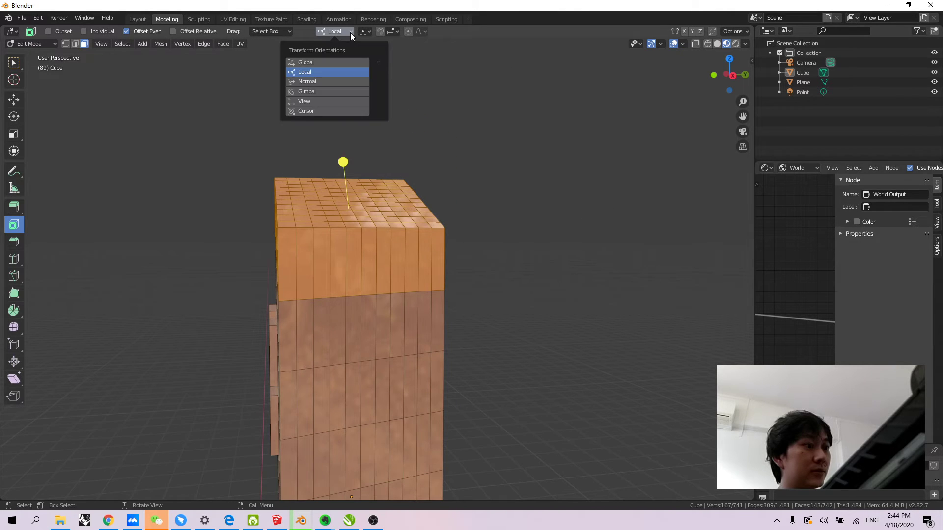
left_click(361, 31)
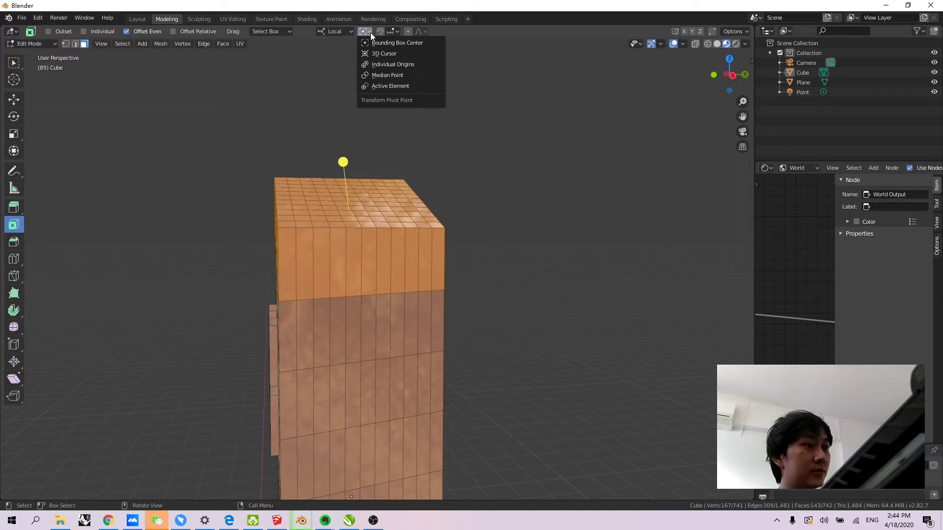
left_click(370, 64)
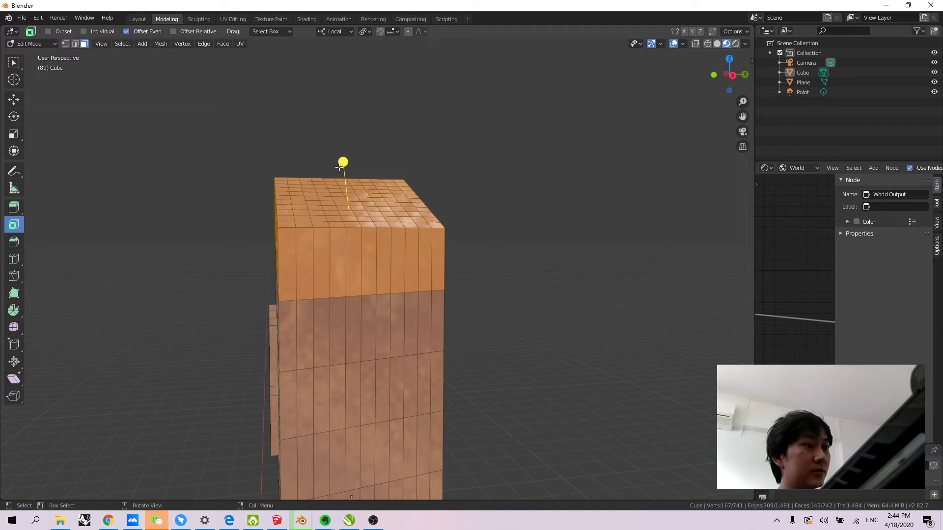
mouse_move(342, 161)
left_mouse_down()
mouse_move(347, 169)
mouse_move(355, 160)
left_mouse_up()
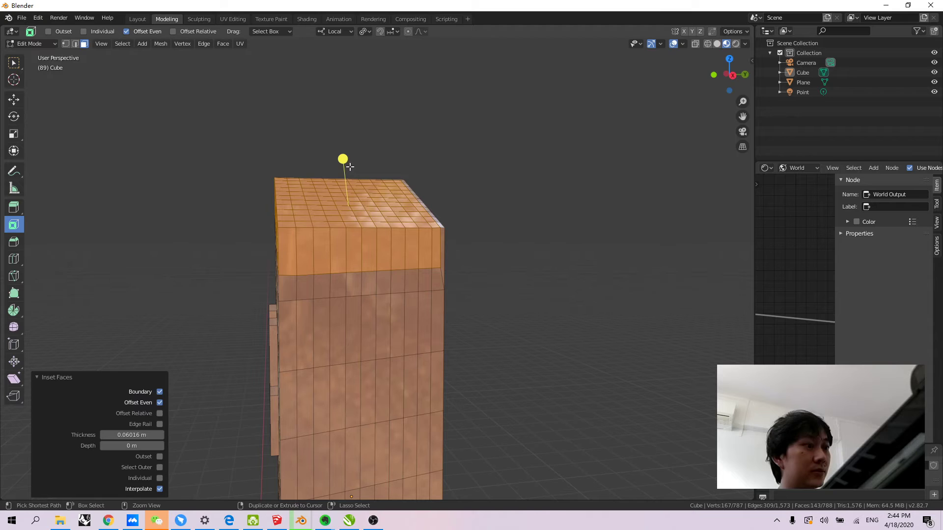
key("ctrl+z")
middle_click_drag(354, 160, 329, 47)
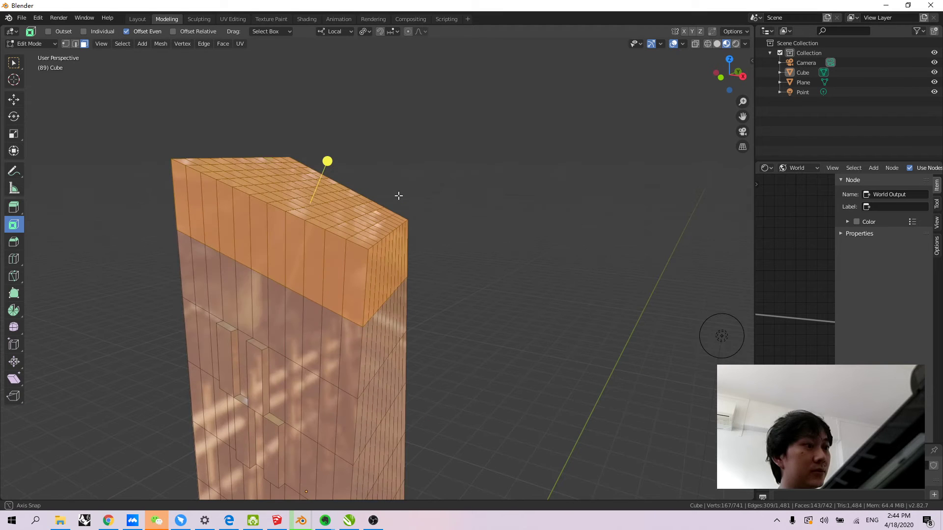
Set the transform orientation to Global and deselect the top band of faces
left_click(364, 32)
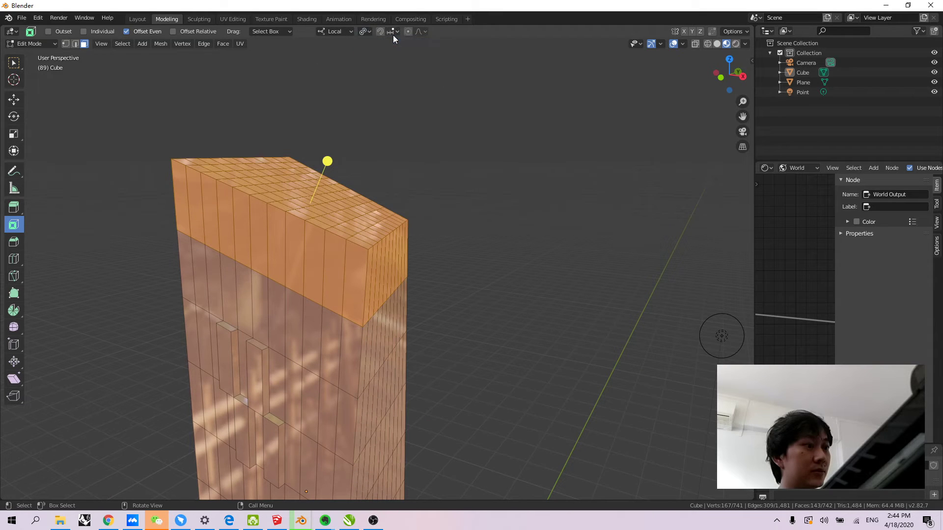
left_click(352, 33)
left_click(319, 61)
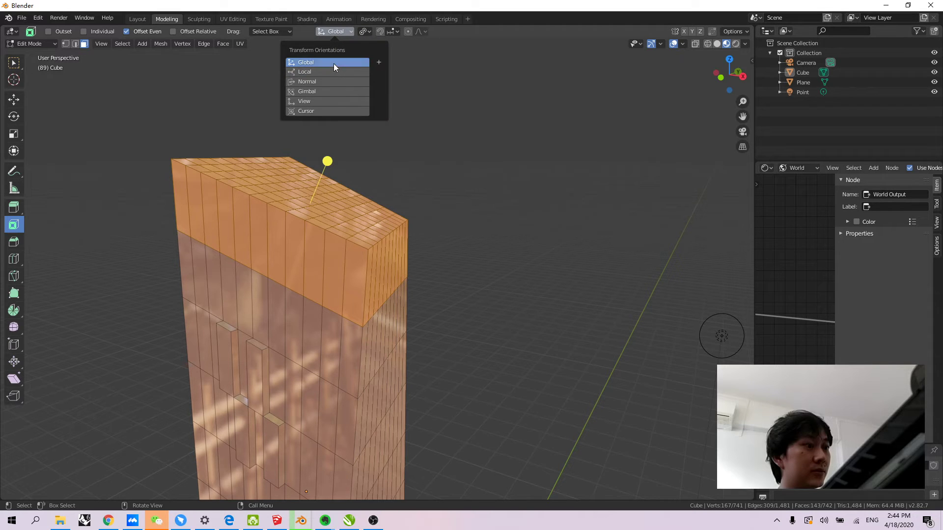
left_click(430, 152)
Select one narrow face on the tower's upper side and inset it about 0.015 m
scroll(430, 153, "down", 1)
middle_click_drag(430, 153, 403, 178)
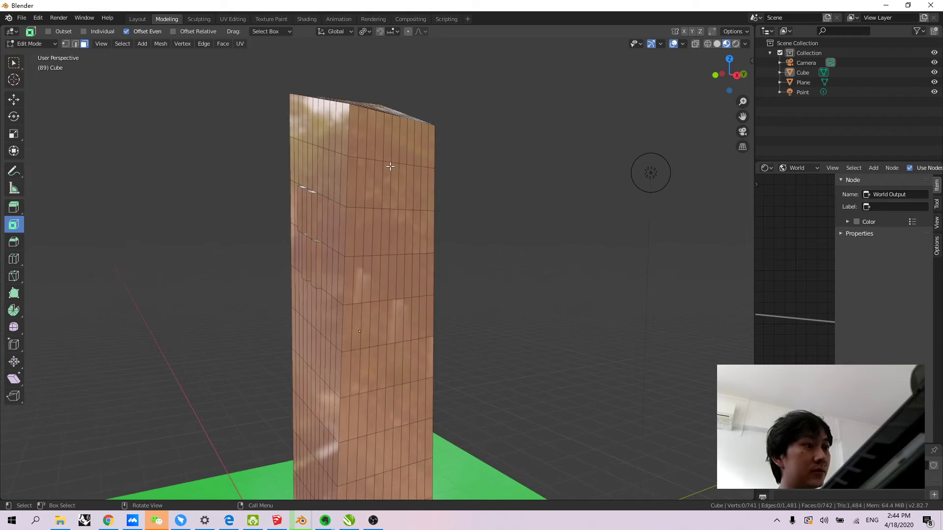
scroll(398, 183, "up", 5)
left_click(397, 182)
left_click_drag(411, 130, 403, 181)
Try to extrude the inset face along its normal and along local Z, and cancel the movement
middle_click_drag(354, 189, 314, 263)
key("e")
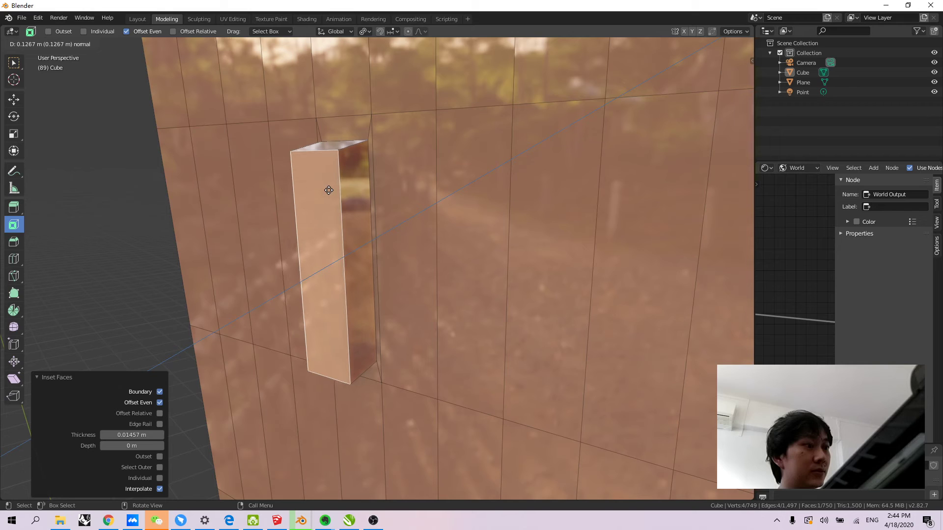
key("z")
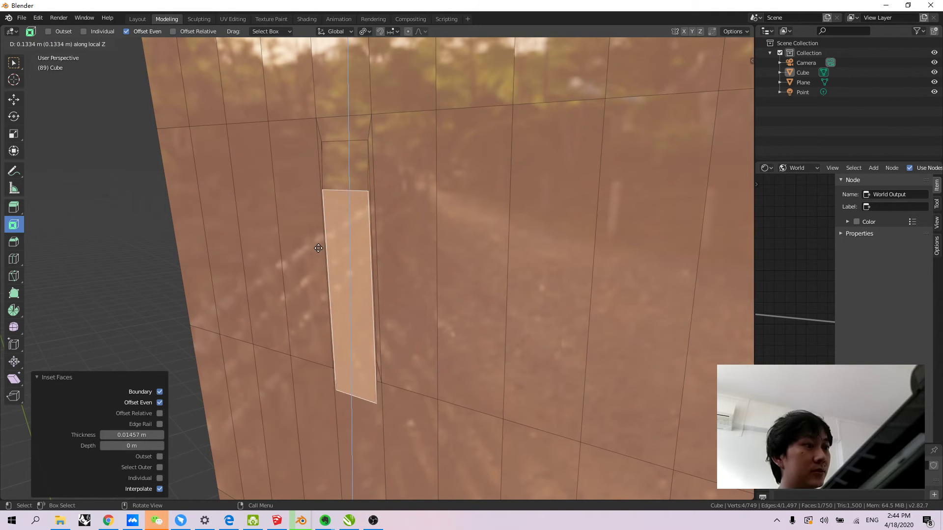
right_click(326, 182)
Select six alternating faces along the sloped roof's low edge, extrude them about 0.46 m up along global Z, and deselect them
scroll(329, 221, "down", 6)
middle_click_drag(351, 219, 383, 255)
scroll(380, 235, "up", 3)
left_click(373, 217)
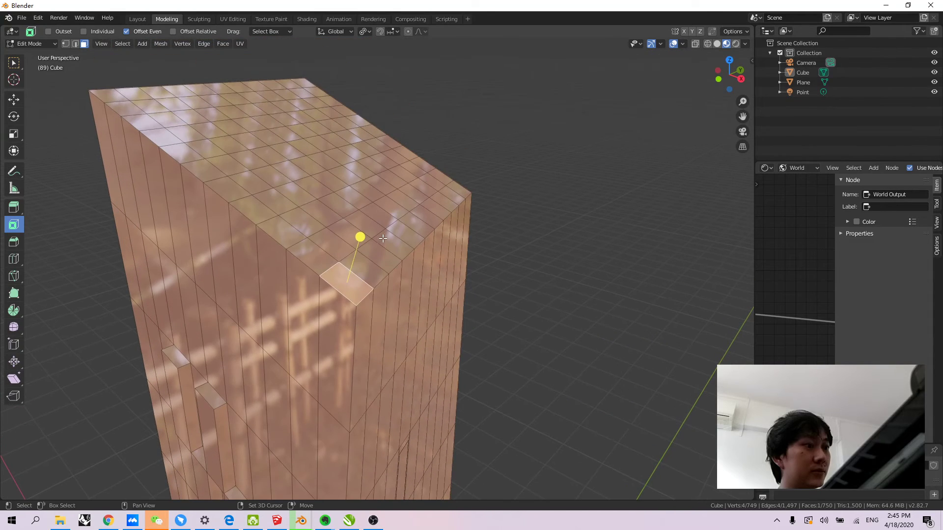
left_click(383, 254, "shift")
left_click(420, 232, "shift")
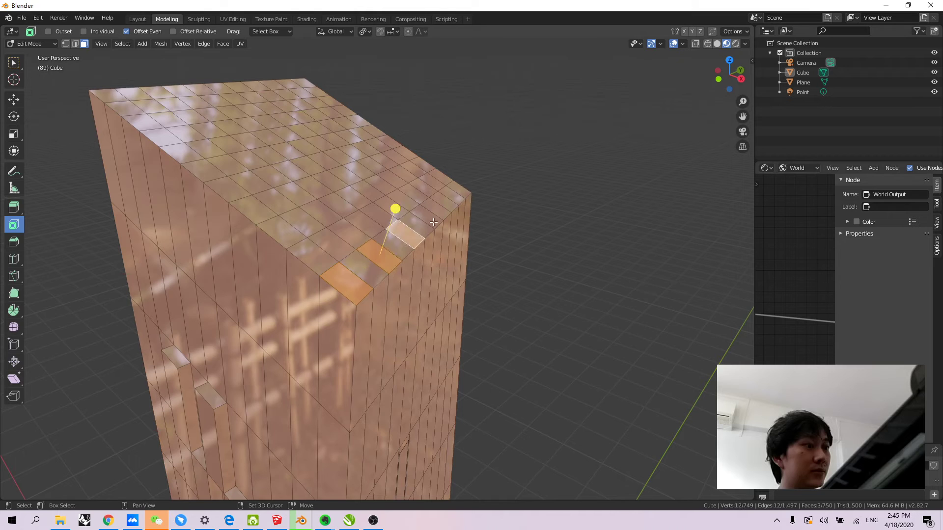
left_click(439, 216, "shift")
left_click(446, 202, "shift")
left_click(460, 191, "shift")
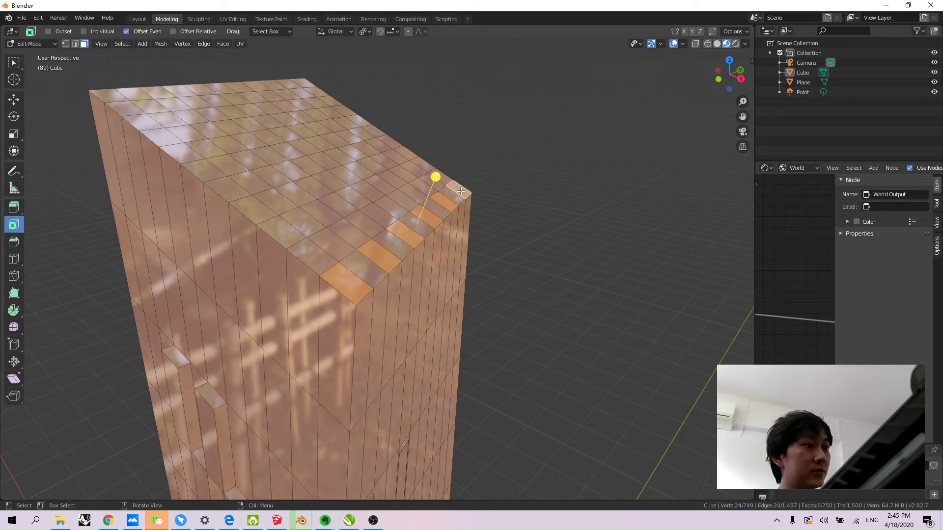
key("e")
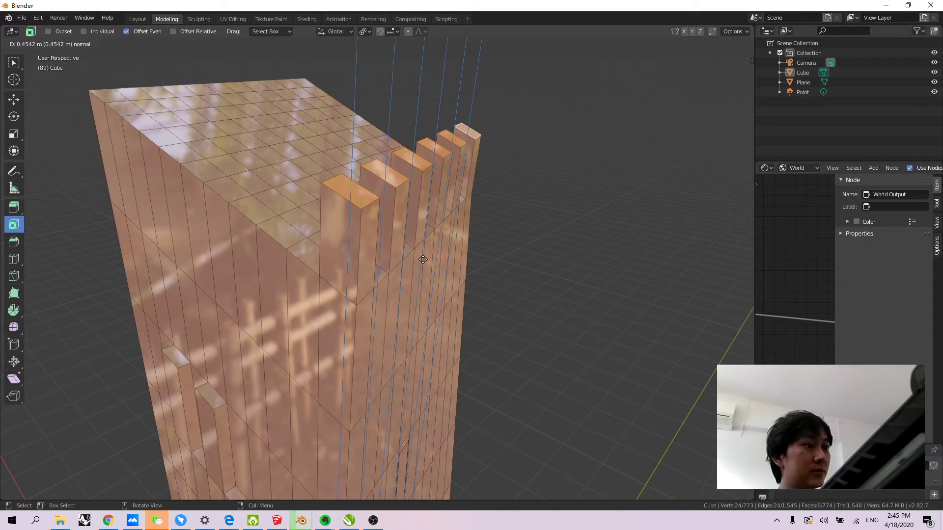
key("y")
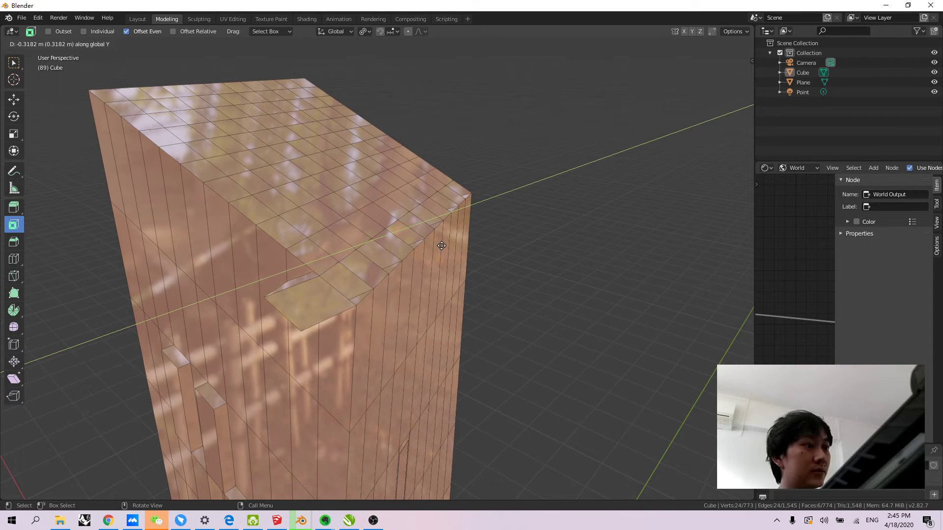
key("z")
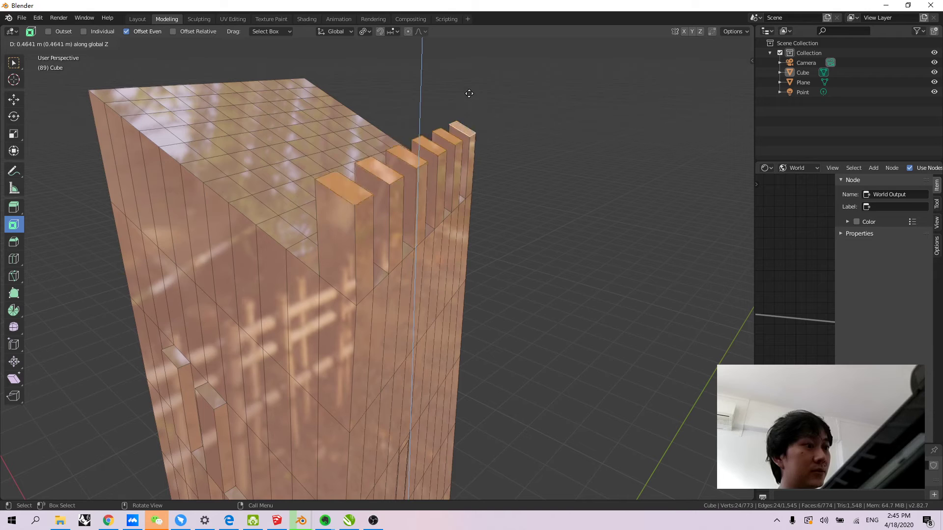
left_click(473, 89)
scroll(491, 127, "down", 3)
middle_click_drag(505, 157, 370, 198)
left_click(478, 227)
Add a Monkey mesh at the 3D cursor while still editing the cube
scroll(376, 221, "up", 2)
middle_click_drag(362, 287, 203, 217)
scroll(348, 262, "down", 4)
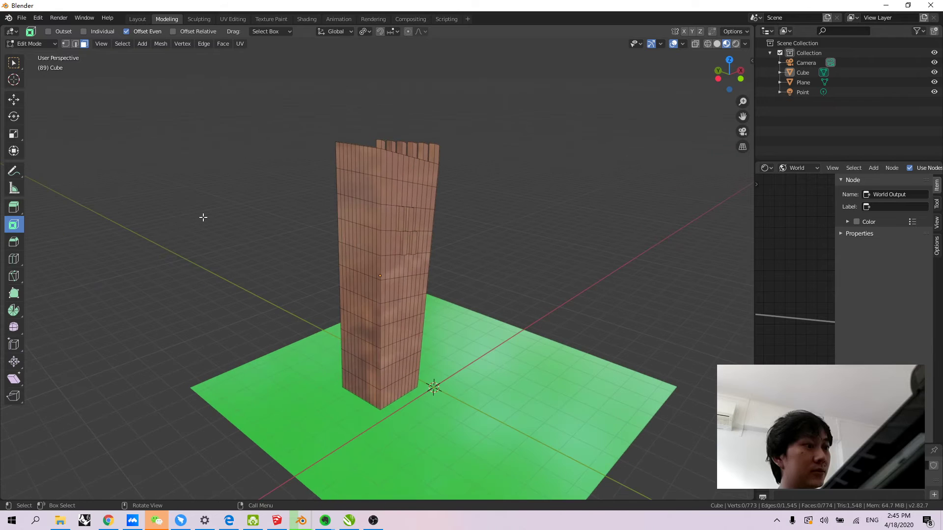
left_click(142, 44)
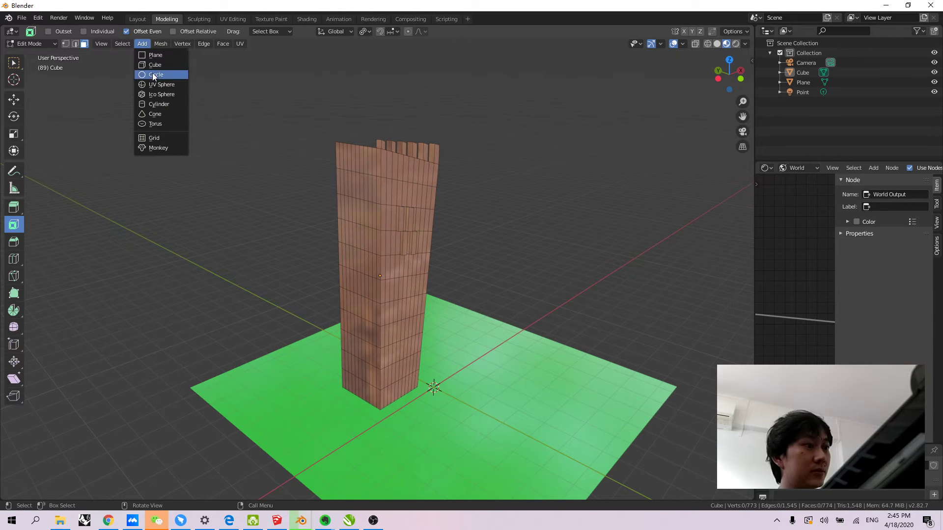
left_click(158, 147)
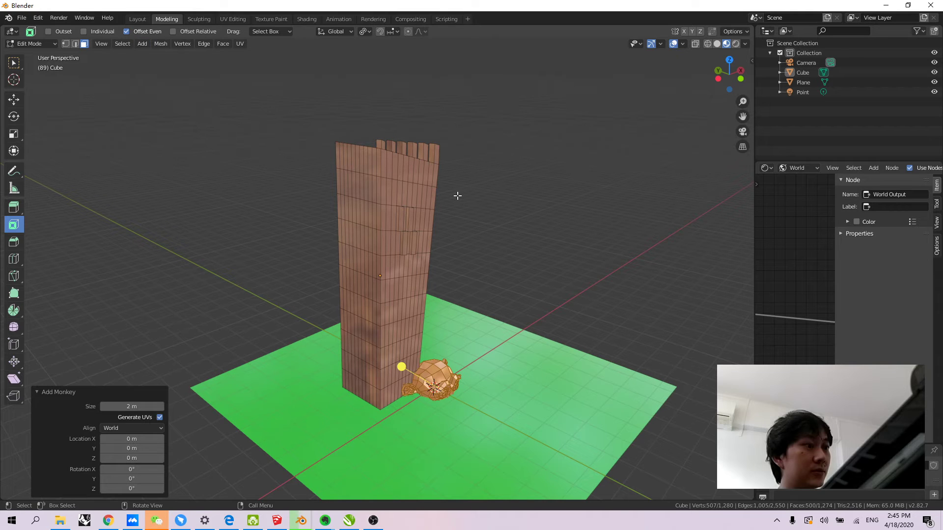
Undo adding the monkey inside the Cube object's mesh
left_click(215, 220)
key("ctrl+z")
key("ctrl+z")
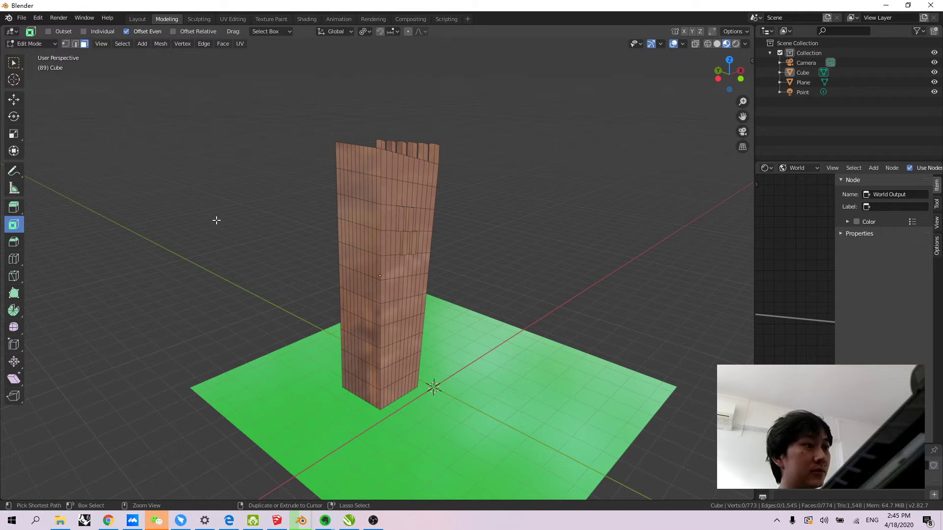
middle_click_drag(457, 225, 430, 225, "shift")
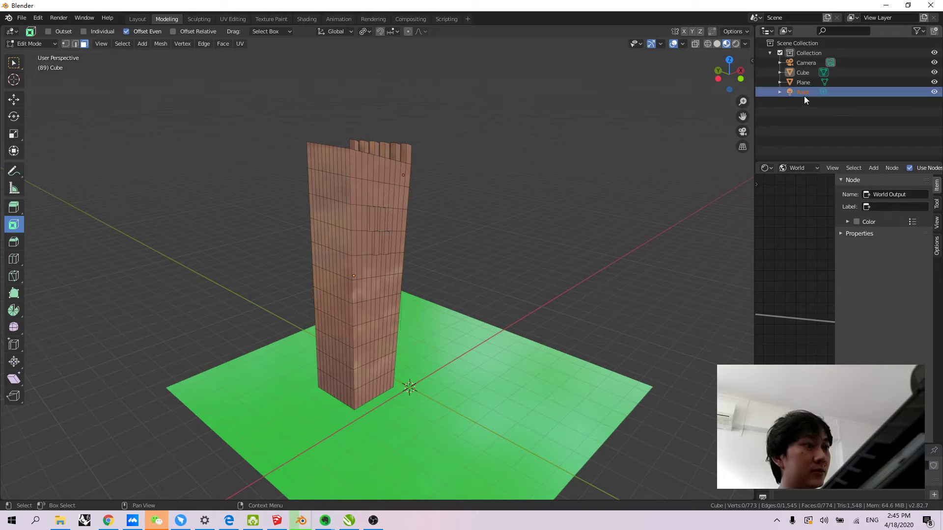
Leave Edit Mode on the Cube and add a Monkey mesh as a separate object in Collection
left_click(797, 53)
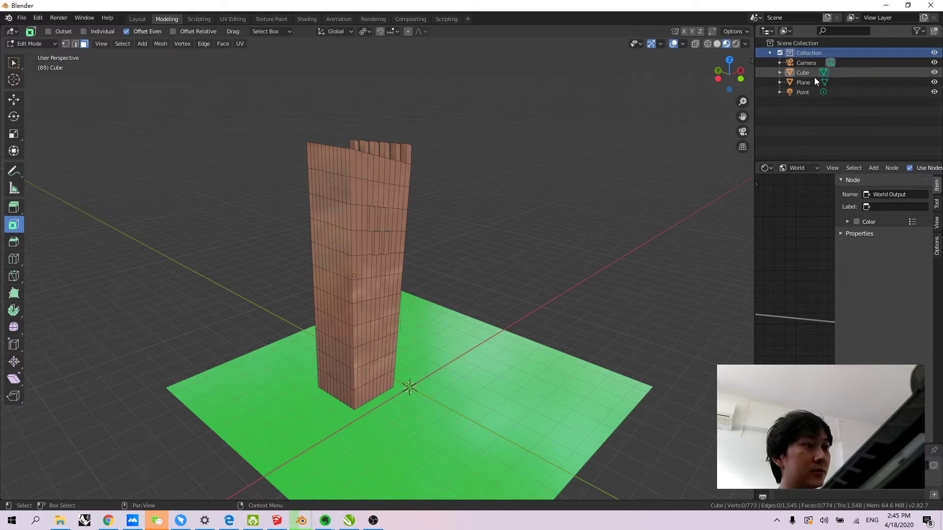
left_click(822, 73)
left_click(801, 53)
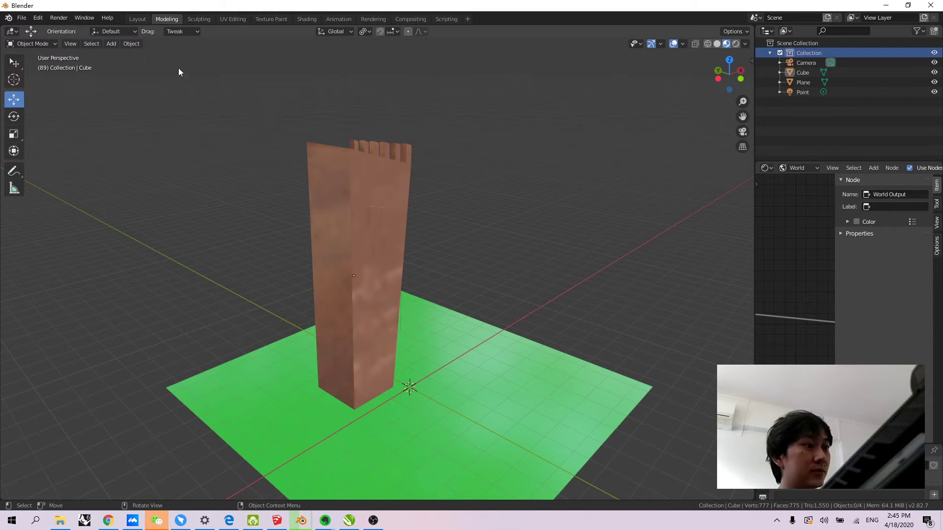
left_click(108, 44)
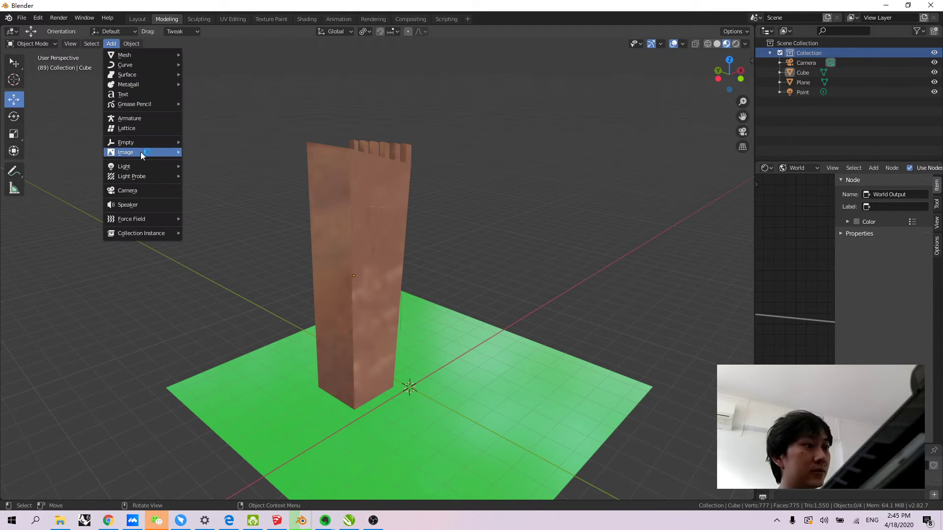
mouse_move(155, 57)
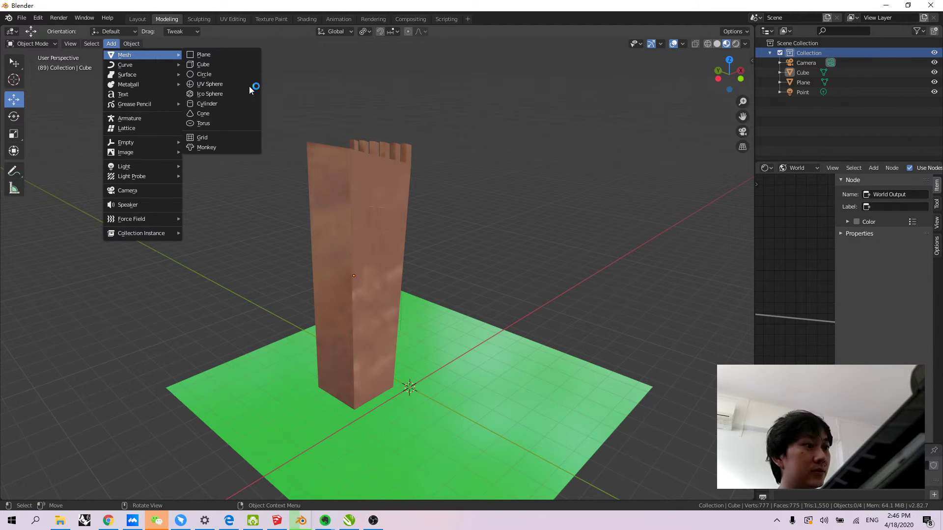
left_click(222, 141)
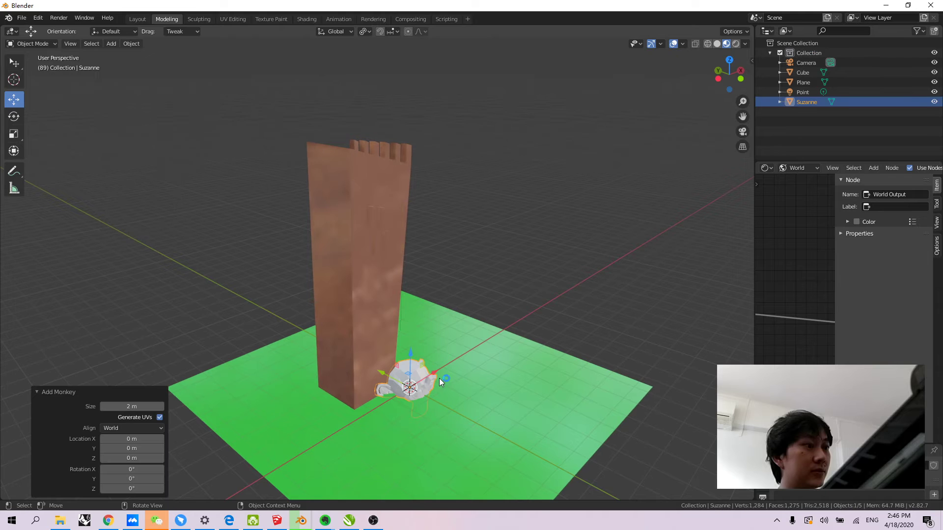
Move the monkey about 3 m along X, away from the tower, and raise it 2.49 m along Z
left_click_drag(439, 379, 462, 267)
middle_click_drag(499, 332, 469, 324)
scroll(515, 330, "up", 5)
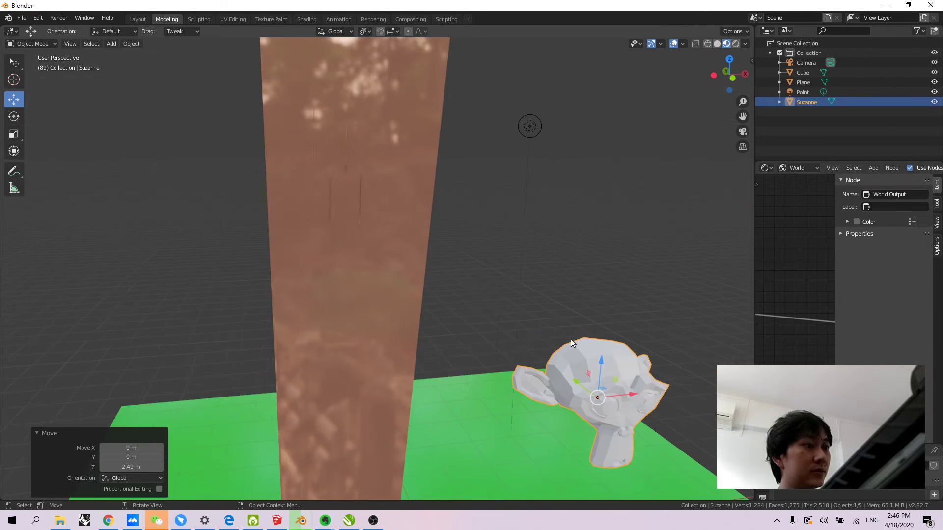
middle_click_drag(558, 339, 514, 302)
scroll(540, 315, "up", 3)
middle_click_drag(581, 329, 398, 262)
scroll(350, 245, "up", 2)
scroll(334, 260, "down", 3)
middle_click_drag(343, 235, 393, 268)
scroll(365, 269, "down", 2)
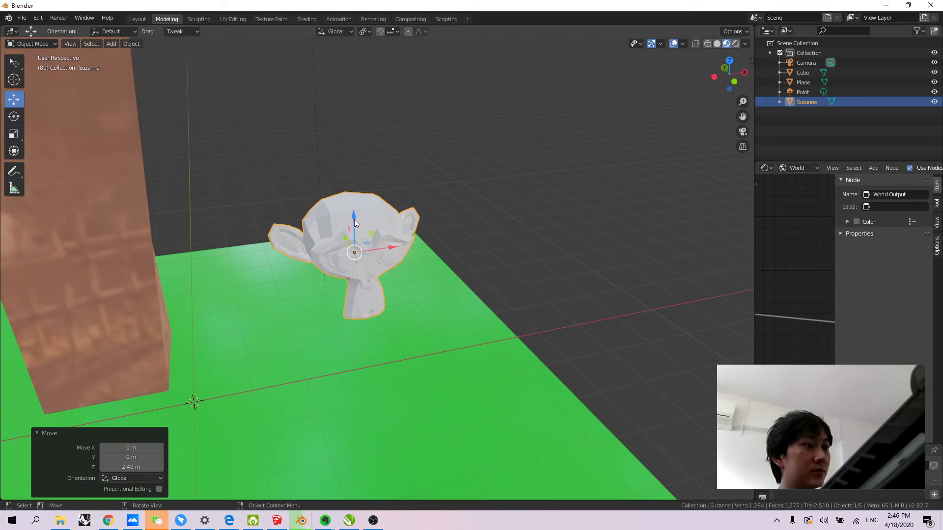
Lower the monkey by 0.876 m along Z
left_click_drag(350, 239, 344, 269)
middle_click_drag(343, 268, 351, 329)
middle_click_drag(329, 296, 381, 297, "shift")
Widen the node editor, switch it to Object shading, and create a new material for the monkey
left_click_drag(753, 208, 479, 211)
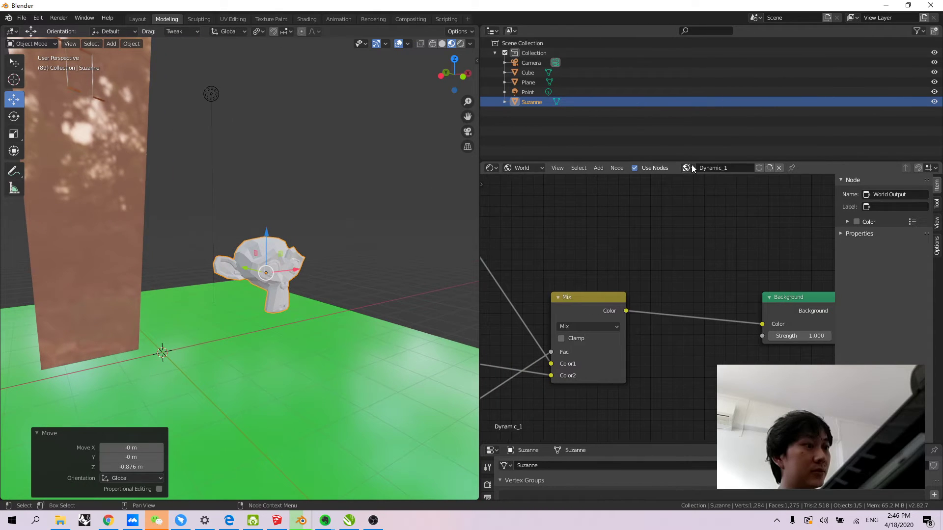
left_click(528, 183)
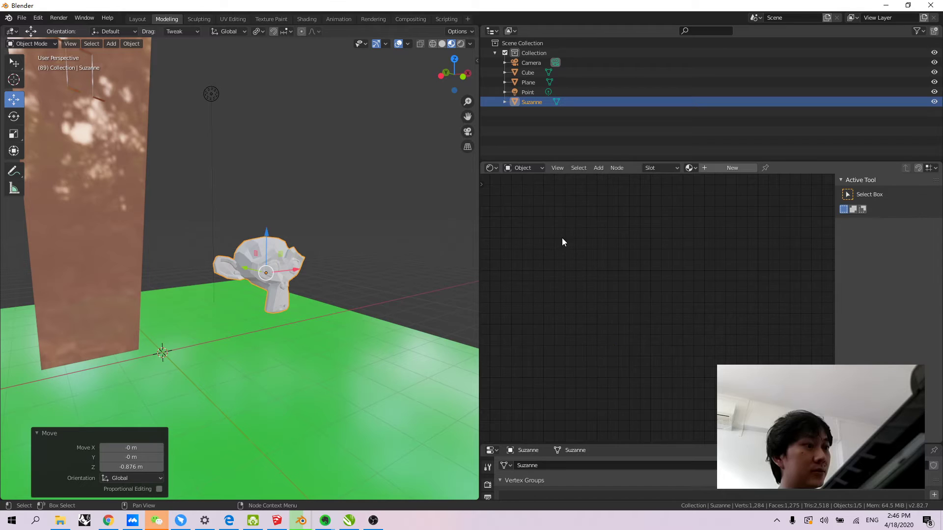
left_click(690, 168)
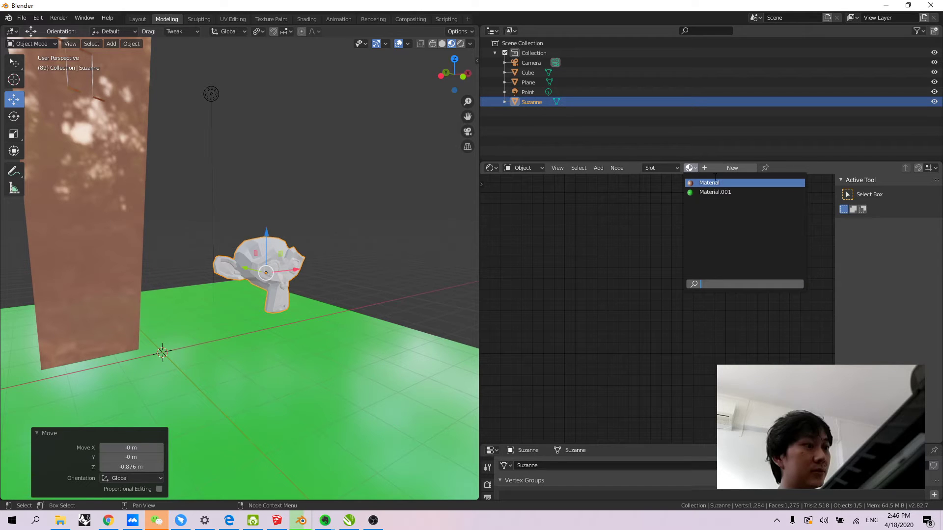
left_click(732, 168)
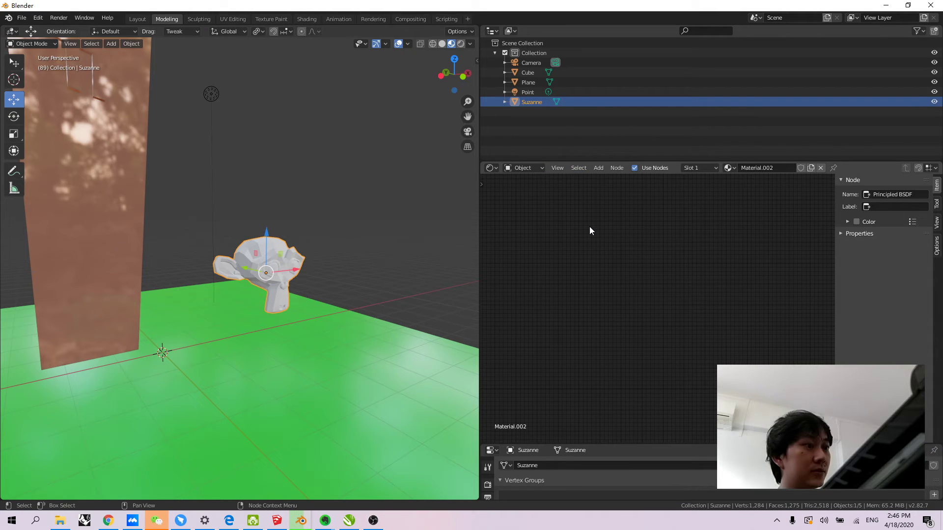
key("Home")
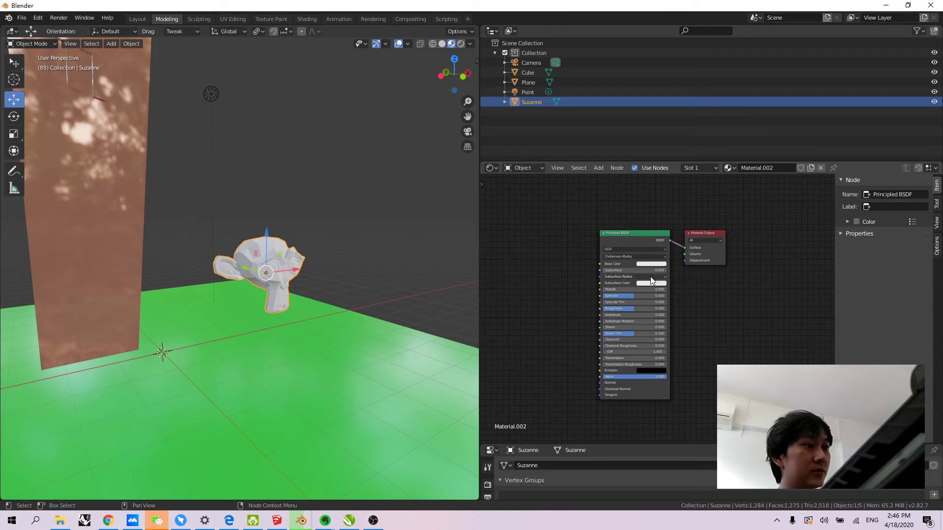
Set the Base Color of the monkey's Principled BSDF material to red
left_click(650, 264)
mouse_move(664, 228)
left_mouse_down()
mouse_move(662, 213)
mouse_move(661, 220)
left_mouse_up()
scroll(290, 263, "up", 7)
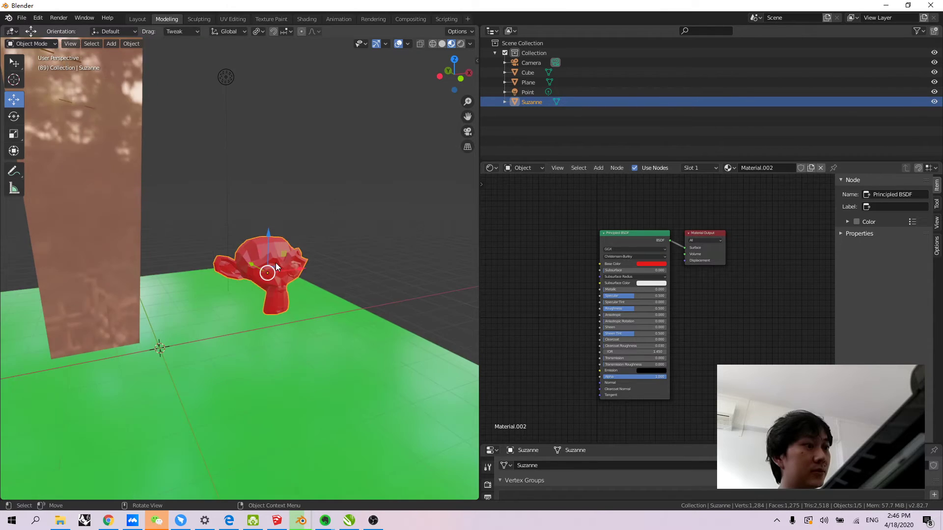
mouse_move(290, 264)
middle_mouse_down()
mouse_move(296, 276)
mouse_move(321, 274)
mouse_move(288, 274)
middle_mouse_up()
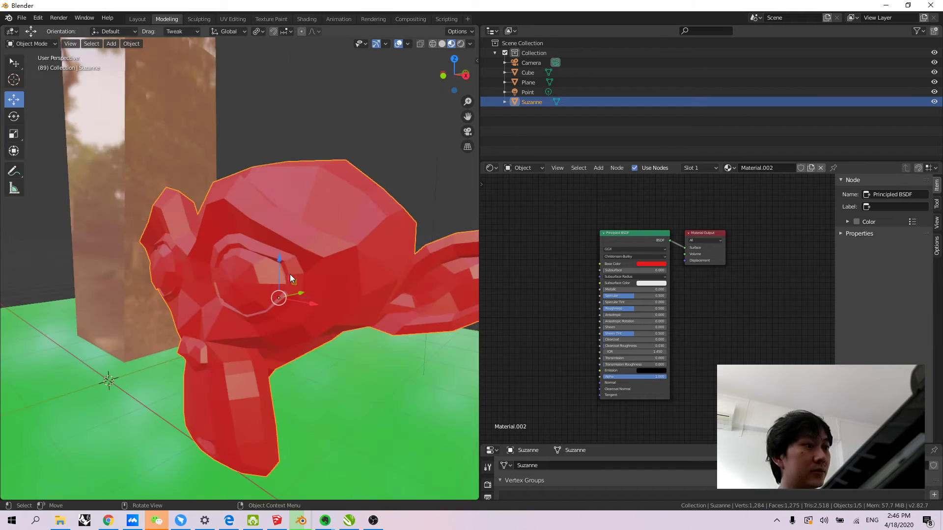
Set the Metallic value of the monkey's material to about 0.809
scroll(668, 262, "up", 5)
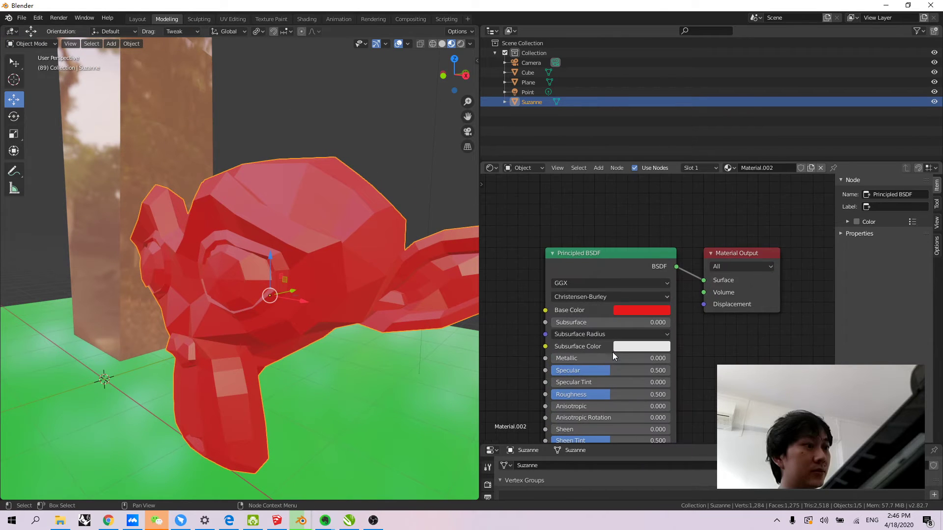
scroll(633, 258, "up", 2)
left_click_drag(556, 248, 672, 248)
middle_click_drag(610, 368, 620, 333)
scroll(623, 330, "down", 1)
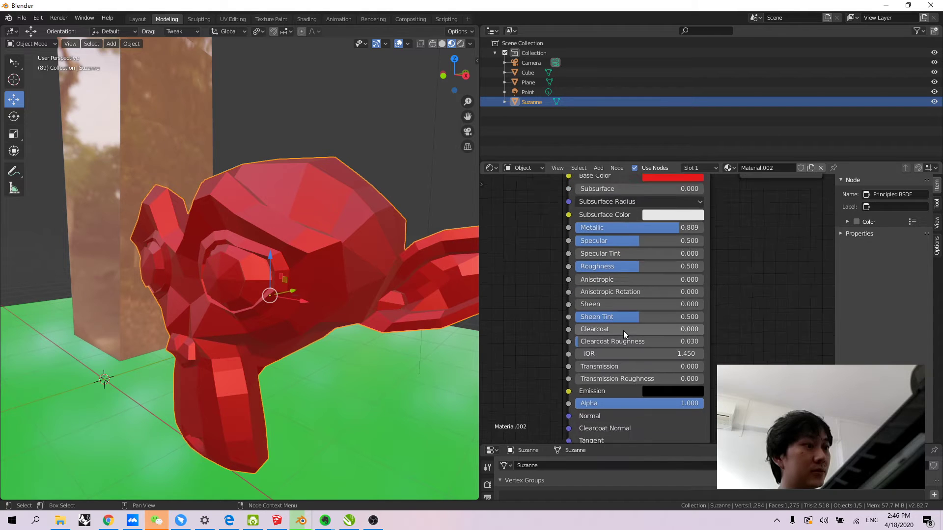
Set the Roughness of the monkey's material to about 0.186
left_click_drag(635, 270, 598, 270)
middle_click_drag(218, 273, 224, 210)
left_click(331, 190)
left_click(224, 210)
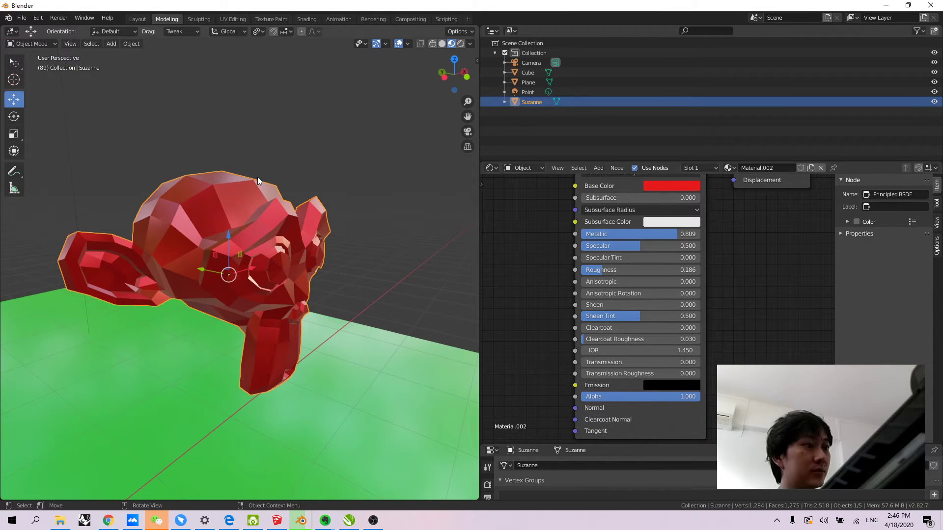
Enter Edit Mode on the monkey and select the eight central faces of one eye
key("Tab")
middle_click_drag(257, 177, 213, 245)
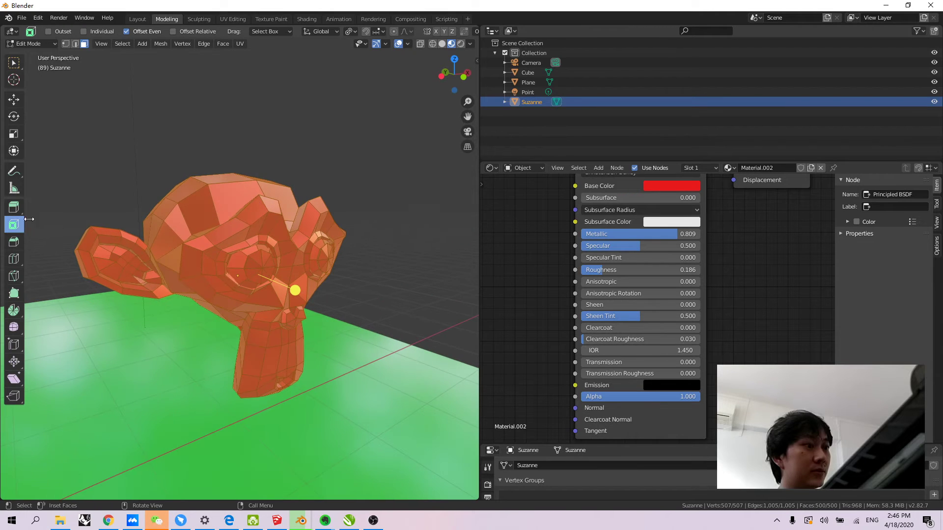
scroll(284, 253, "up", 8)
left_click(286, 254)
left_click(338, 224, "shift")
left_click(348, 247, "shift")
left_click(351, 286, "shift")
left_click(346, 290, "shift")
left_click(333, 304, "shift")
left_click(288, 281, "shift")
left_click(302, 255, "shift")
scroll(303, 255, "down", 6)
middle_click_drag(255, 267, 301, 255)
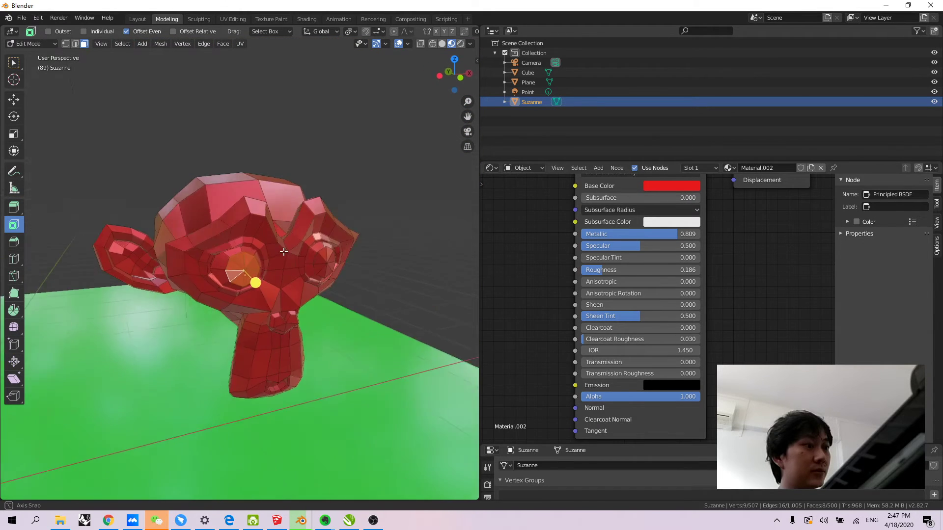
scroll(298, 251, "up", 3)
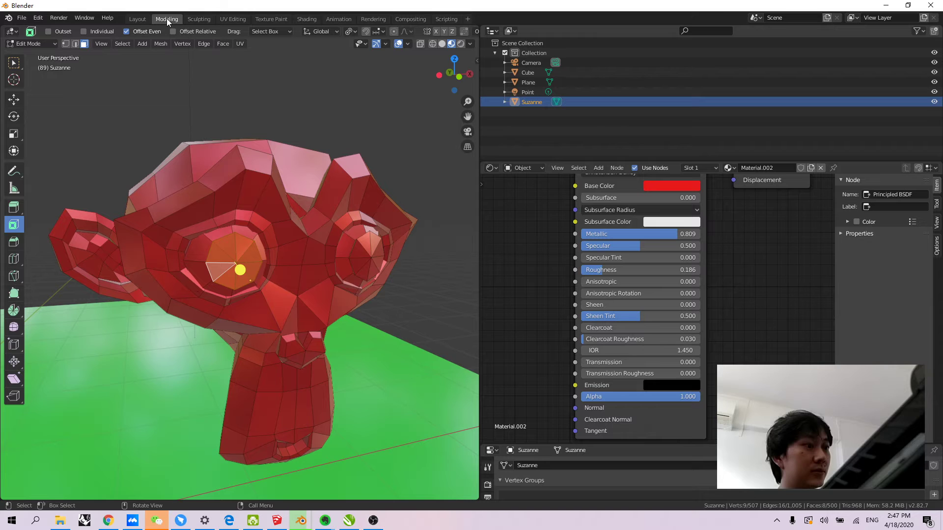
Switch to the Sculpting workspace with the monkey in view and start animation playback
left_click(197, 19)
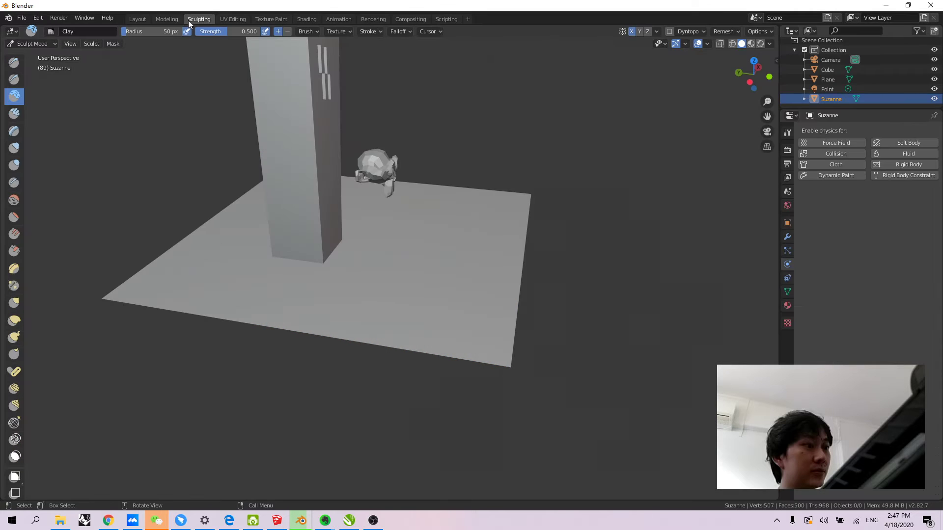
middle_click_drag(382, 210, 310, 240)
scroll(362, 235, "up", 3)
middle_click_drag(277, 272, 326, 286)
key("space")
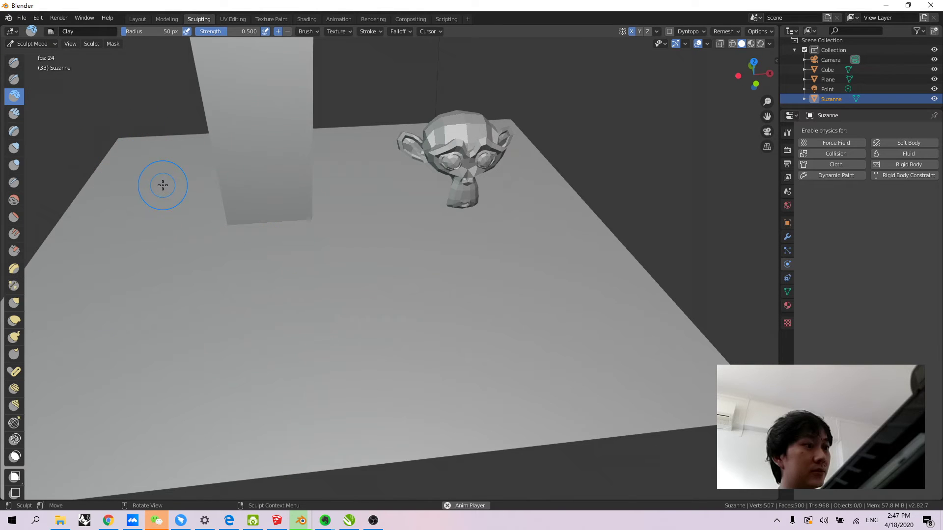
middle_click_drag(298, 277, 315, 273)
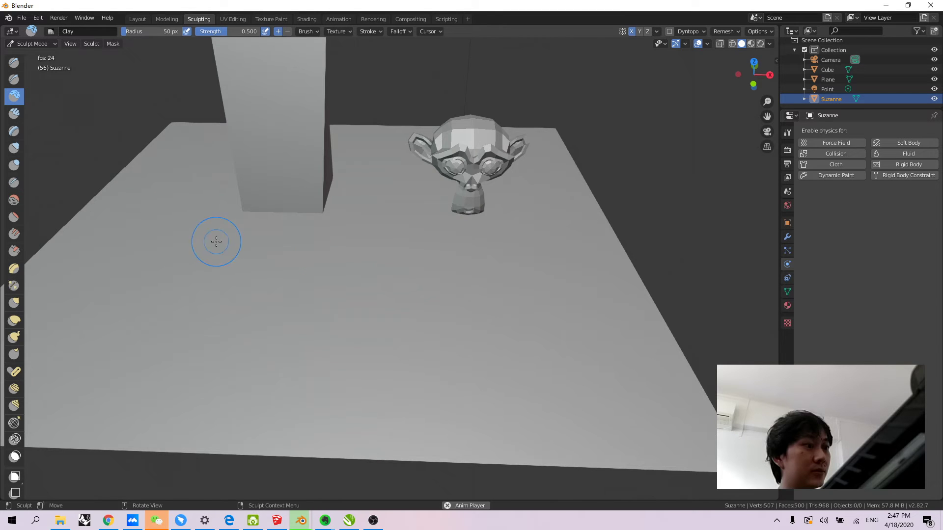
middle_click_drag(217, 241, 227, 241)
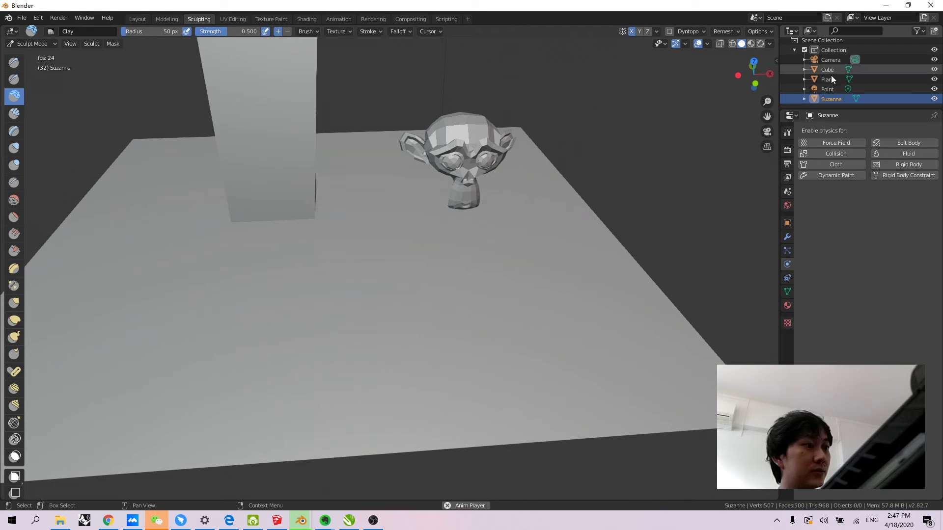
Select the ground plane in the scene's object list and look through the constraint, mesh data, material, texture and physics properties
left_click(830, 80)
middle_click_drag(595, 246, 608, 246)
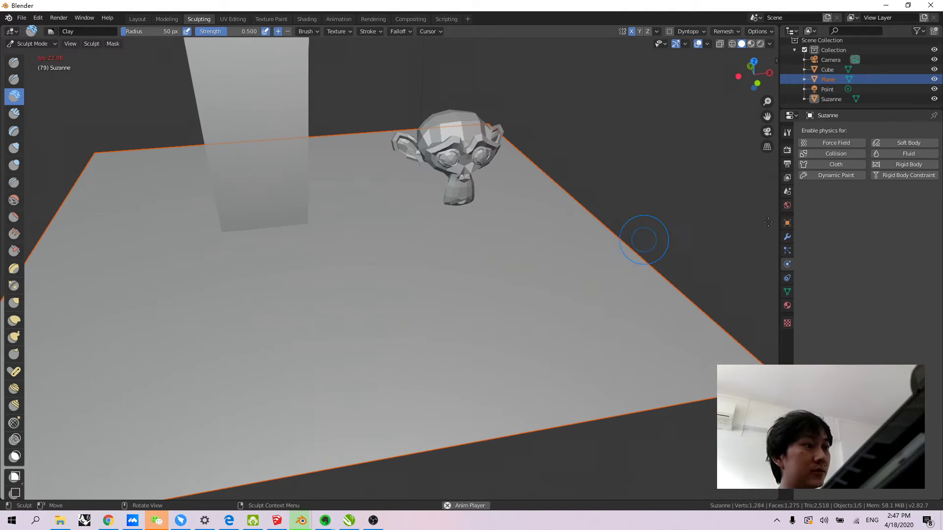
left_click(787, 278)
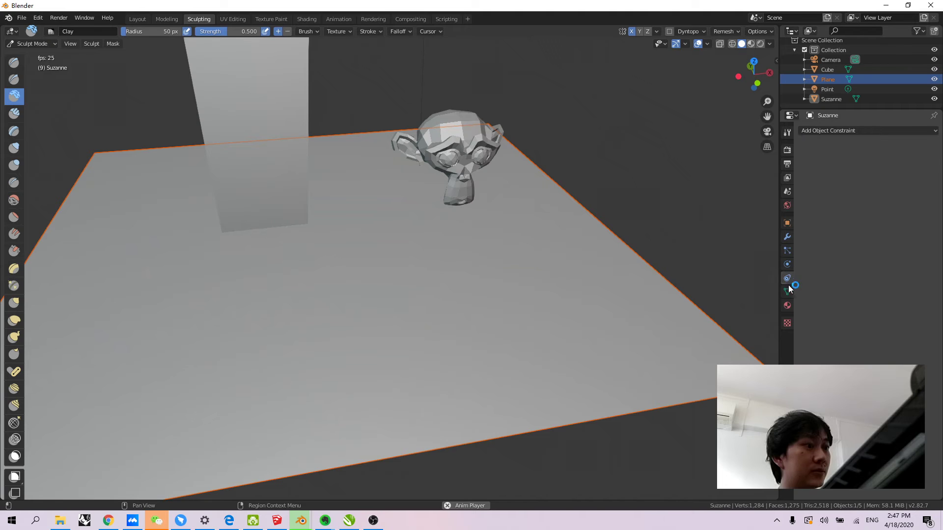
left_click(787, 292)
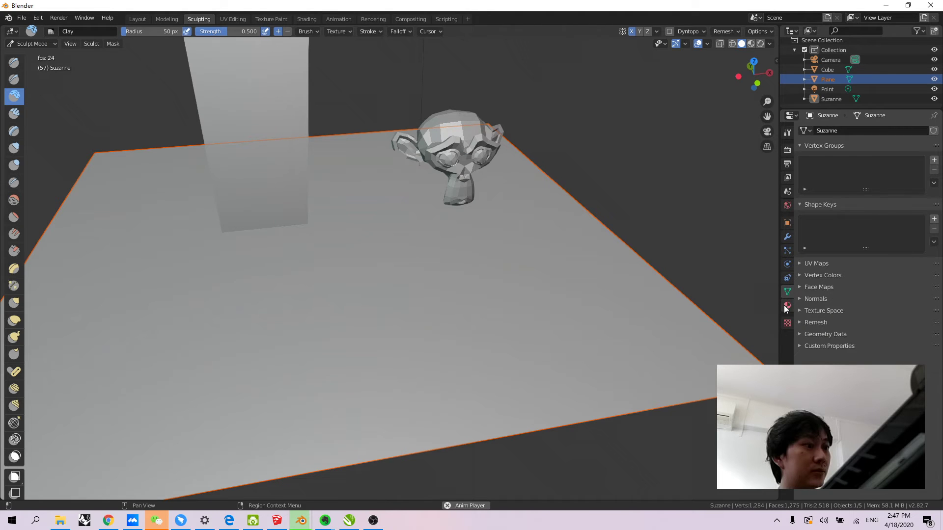
left_click(785, 305)
left_click(786, 322)
left_click(787, 264)
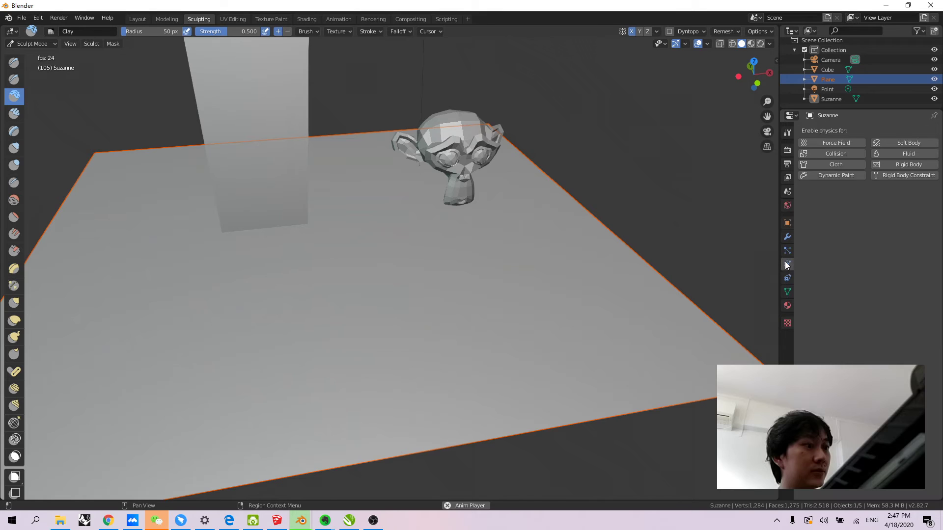
Examine the particle, modifier, object transform, world, physics and constraint properties
left_click(786, 250)
left_click(786, 238)
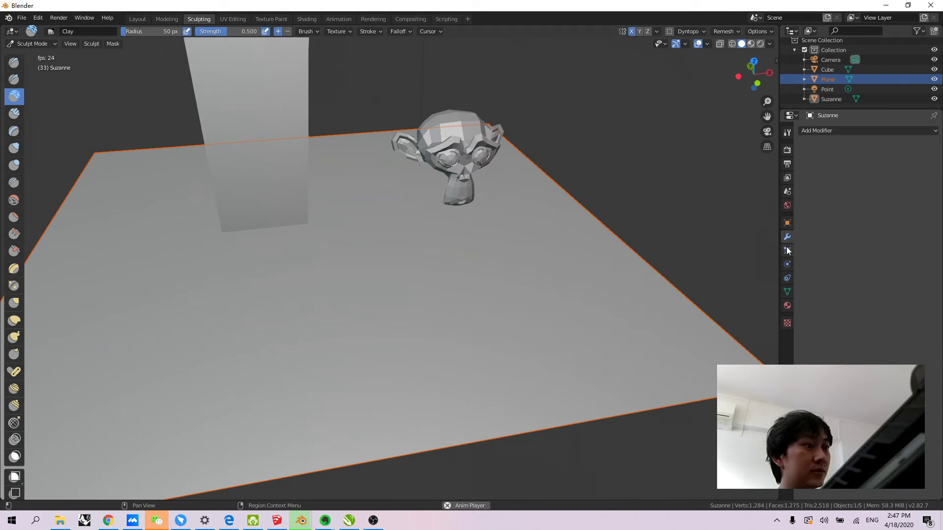
left_click(786, 224)
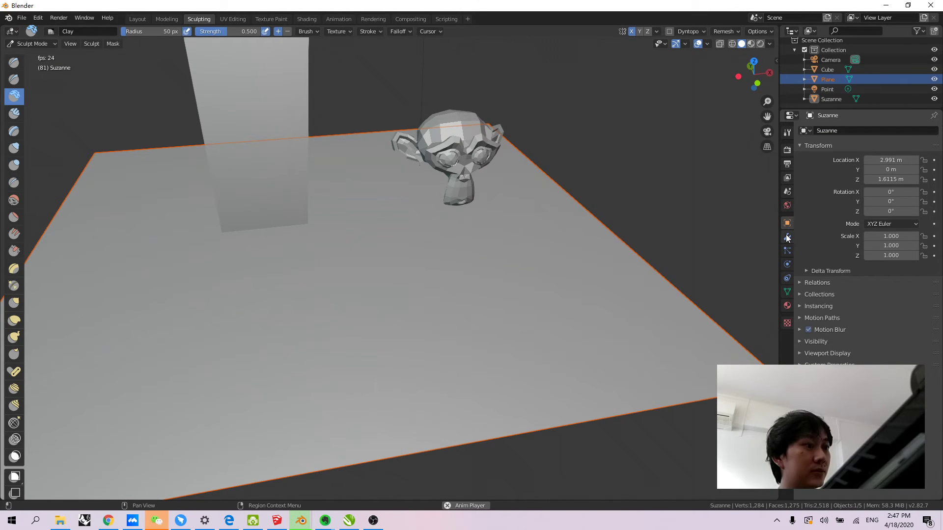
left_click(787, 206)
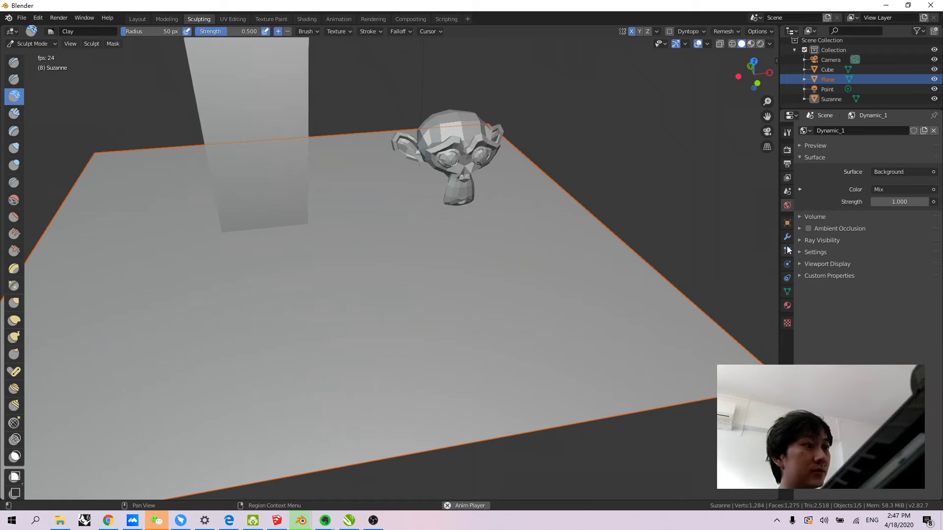
left_click(787, 250)
left_click(787, 264)
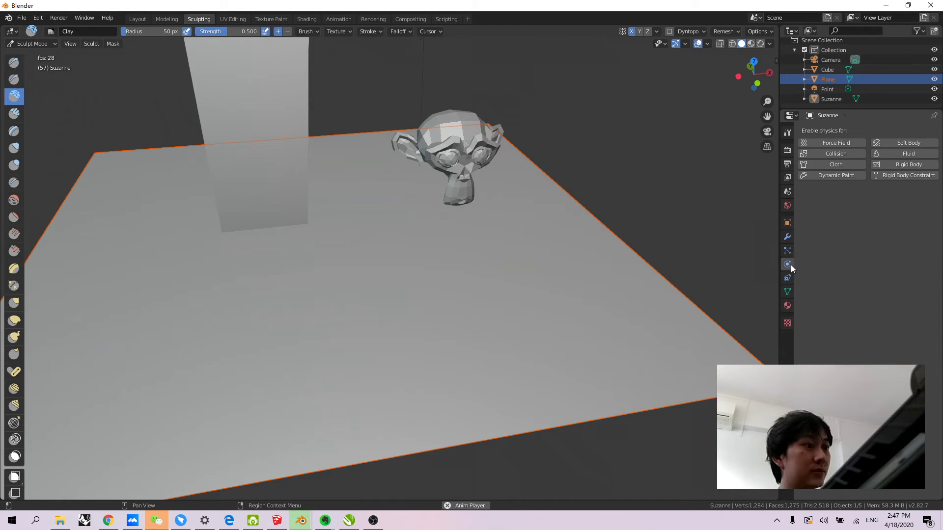
left_click(789, 277)
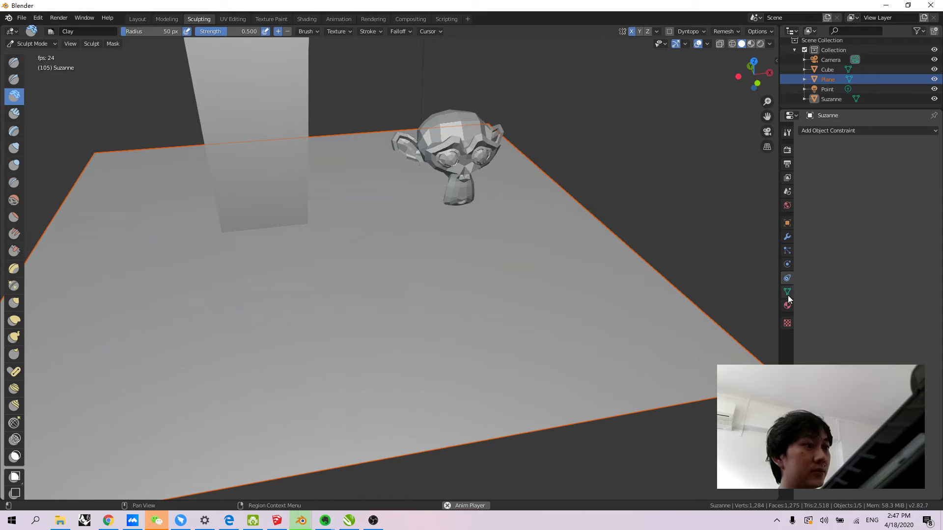
Show the monkey's object transform properties and stop the animation playback
left_click(786, 194)
left_click(787, 223)
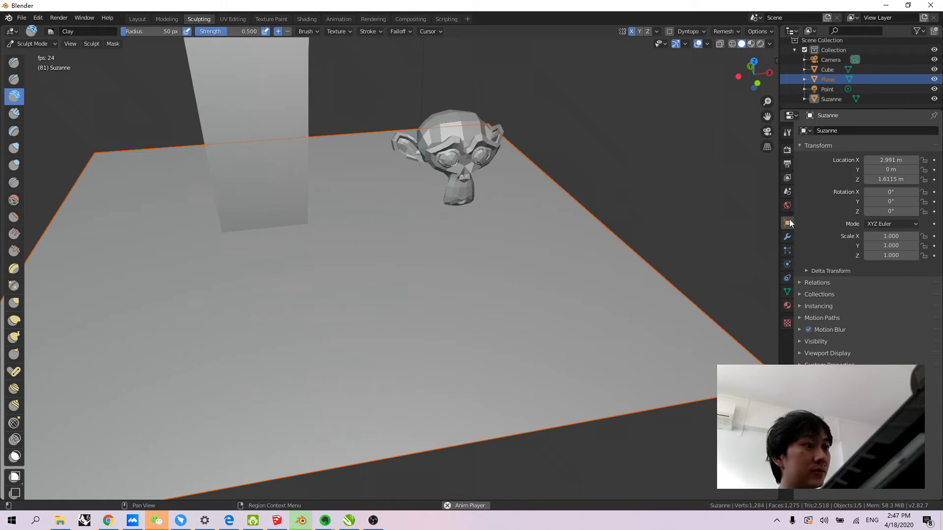
middle_click_drag(639, 223, 637, 245)
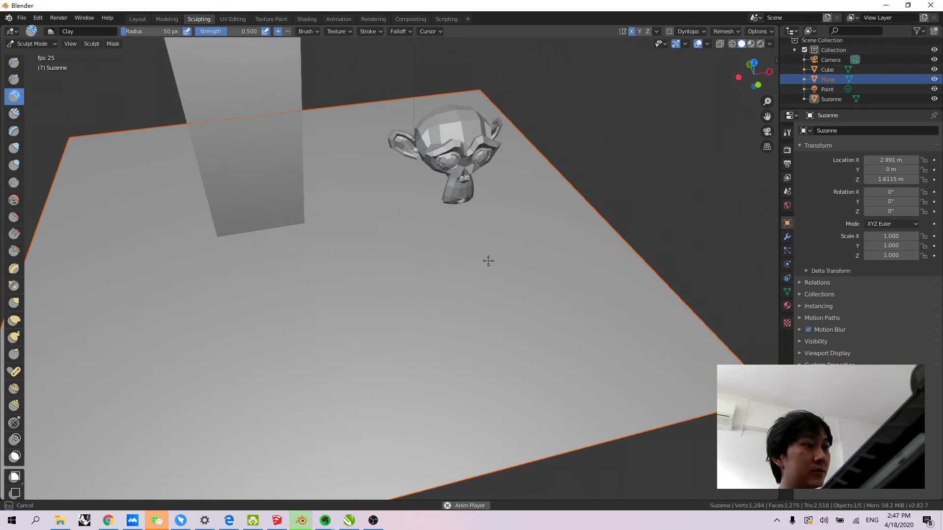
key("space")
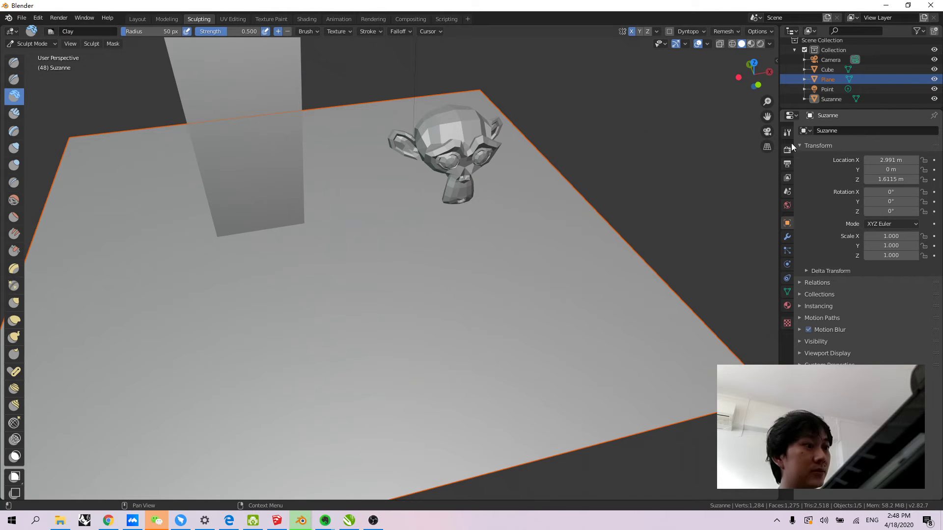
Review the output, view layer and scene settings, plus the monkey's object, modifier, physics, constraint, mesh data and material properties
left_click(787, 164)
left_click(787, 177)
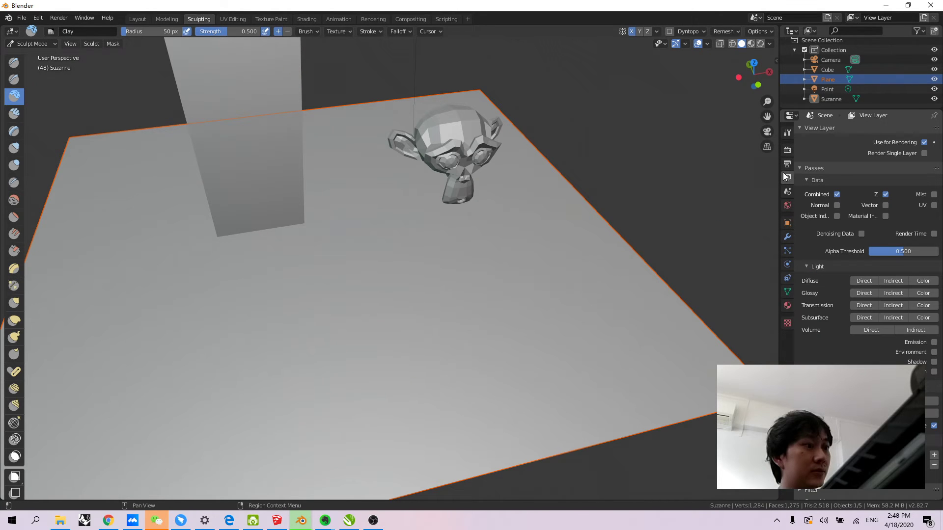
left_click(786, 192)
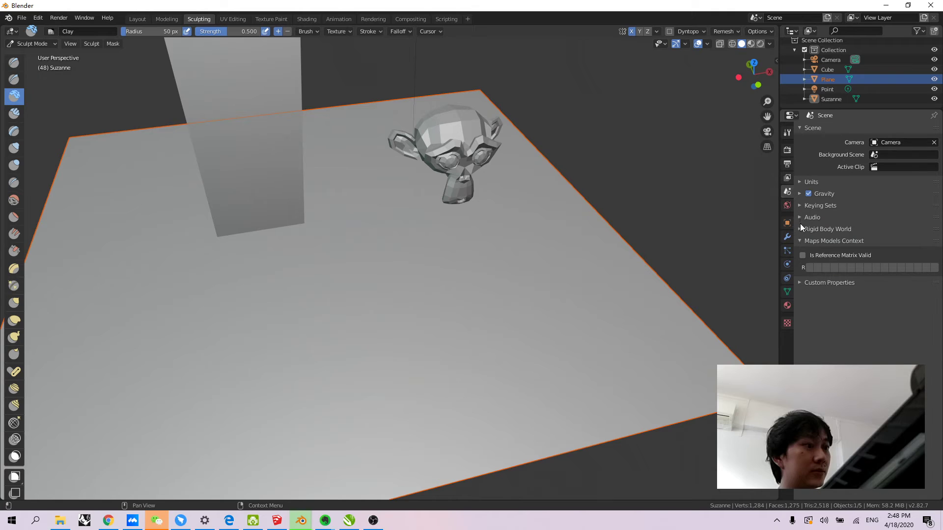
left_click(788, 222)
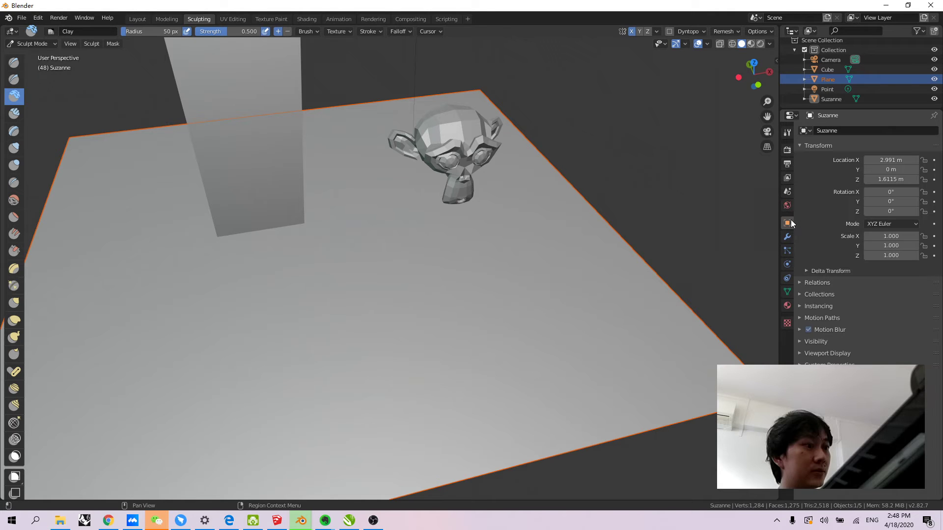
left_click(786, 250)
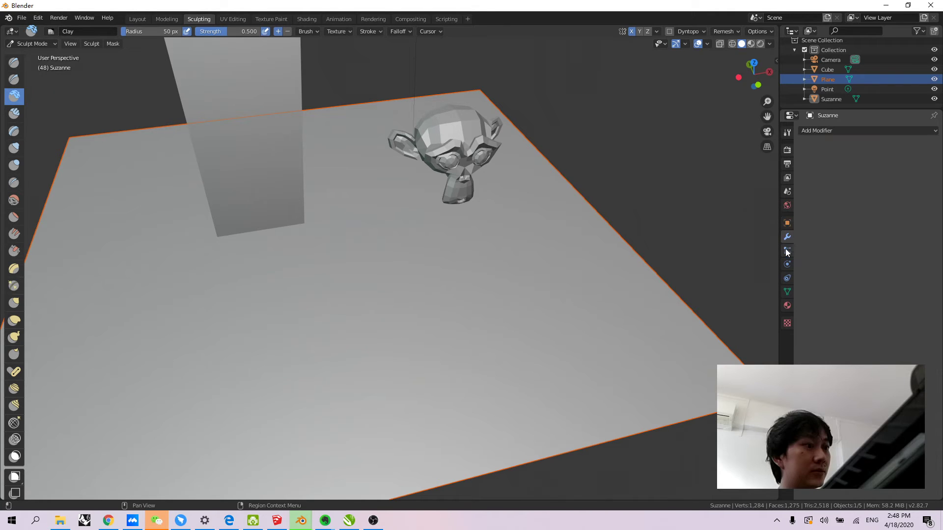
left_click(786, 264)
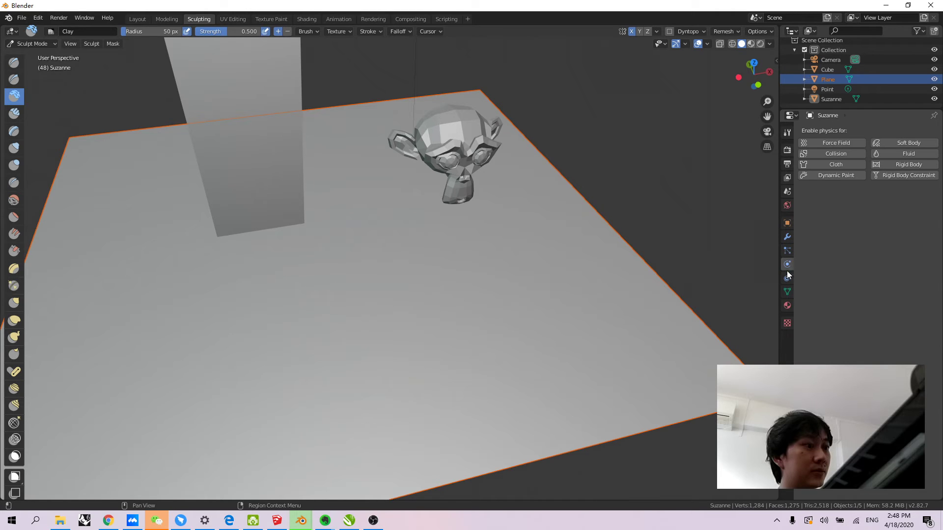
left_click(787, 279)
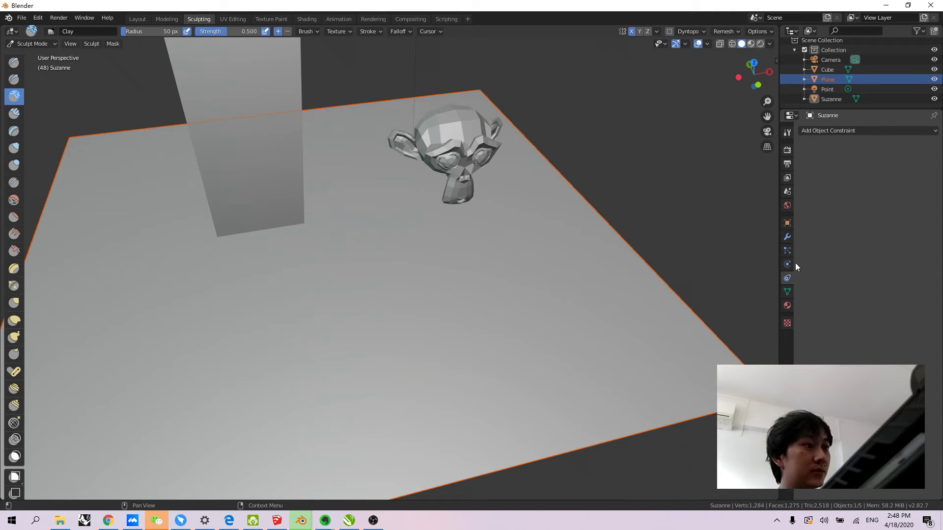
left_click(787, 292)
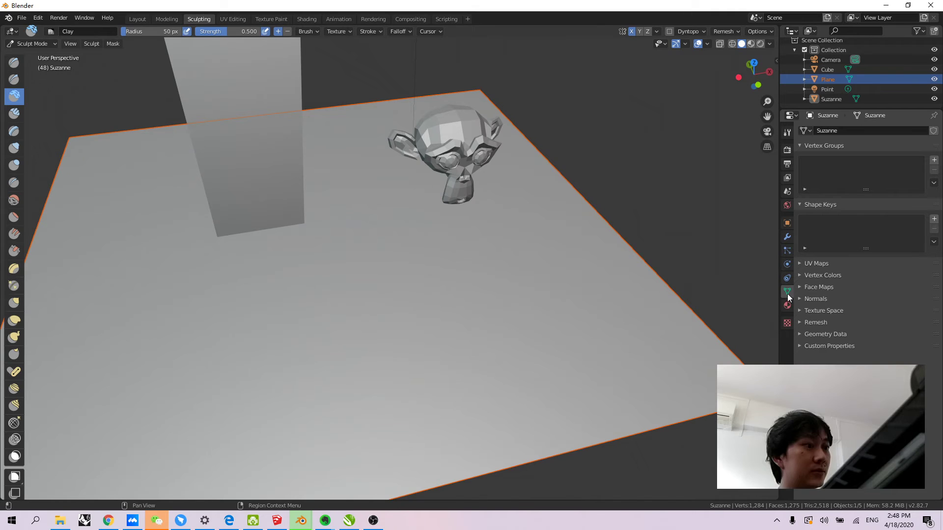
left_click(787, 305)
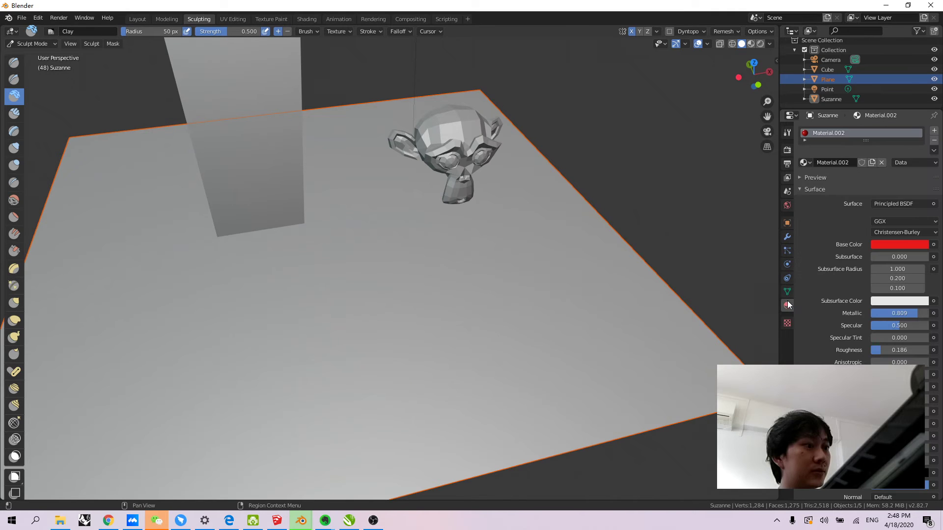
Collapse the Surface section of the monkey's material and inspect the Remesh settings in its mesh data
left_click(800, 190)
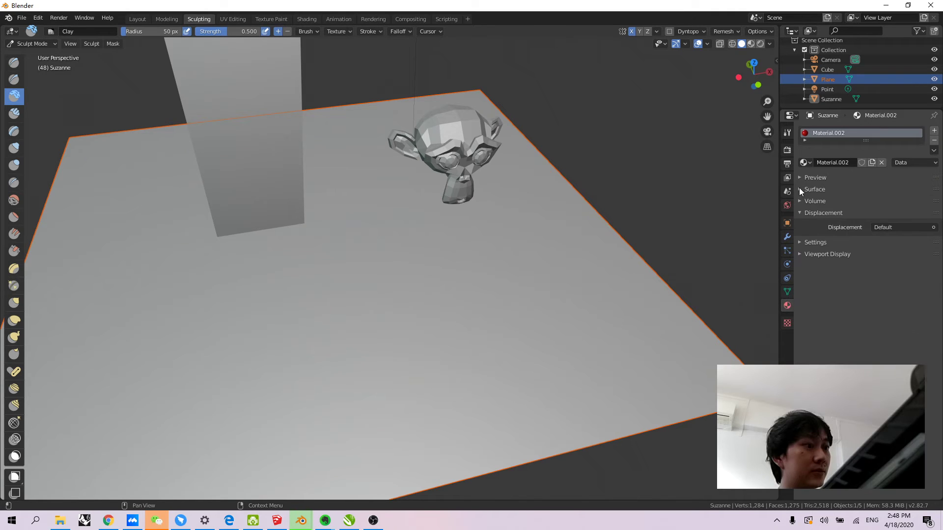
left_click(786, 309)
left_click(784, 297)
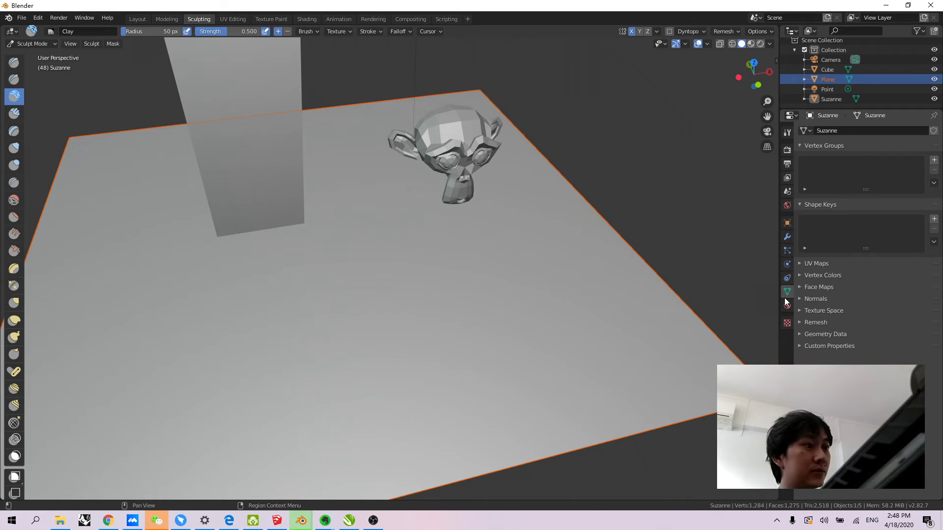
left_click(798, 322)
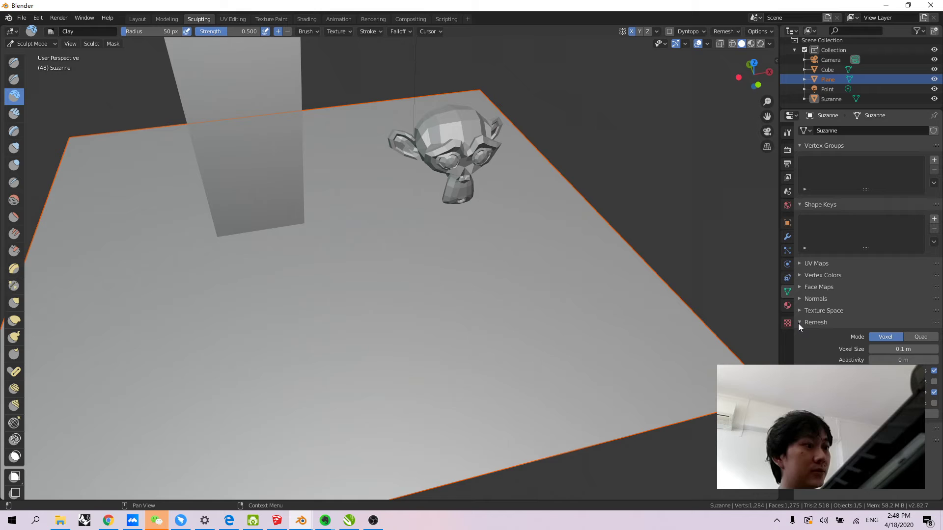
left_click(798, 322)
left_click(798, 322)
left_click(799, 323)
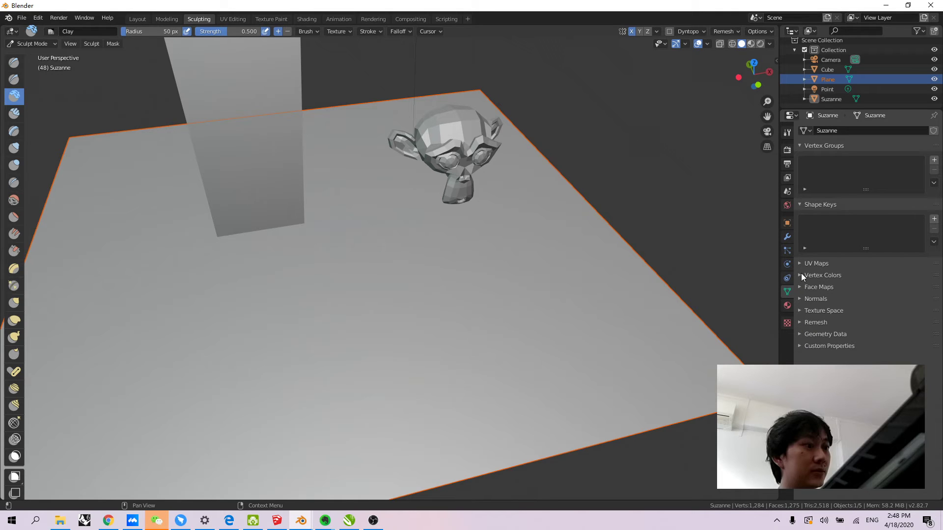
Check the monkey's mesh name and the list of available mesh data without changing either
left_click(823, 128)
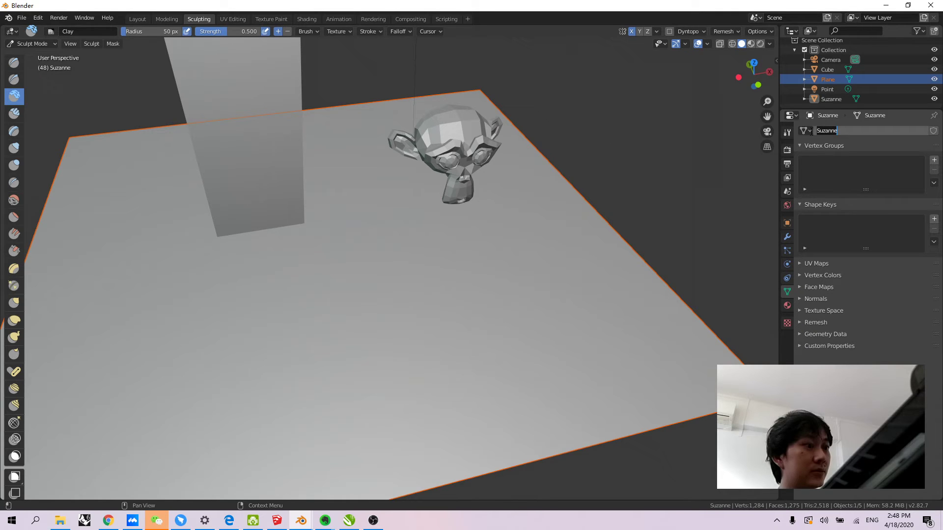
key("Escape")
left_click(808, 131)
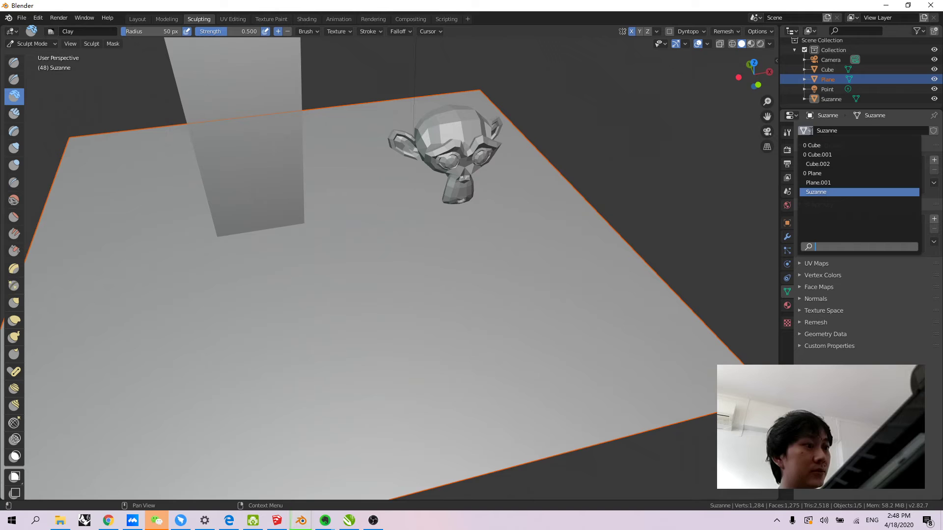
left_click(811, 131)
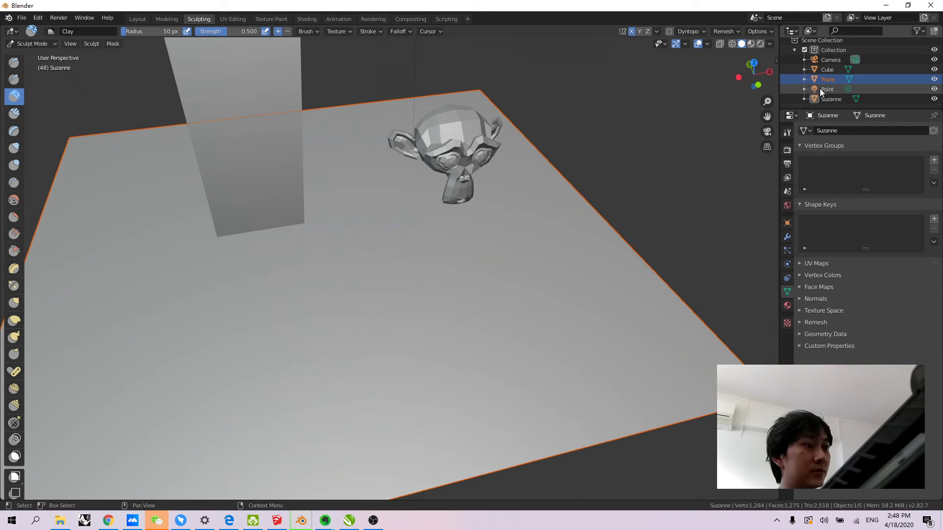
Enter Edit Mode on the ground plane and check its physics, particle and modifier properties
left_click(846, 79)
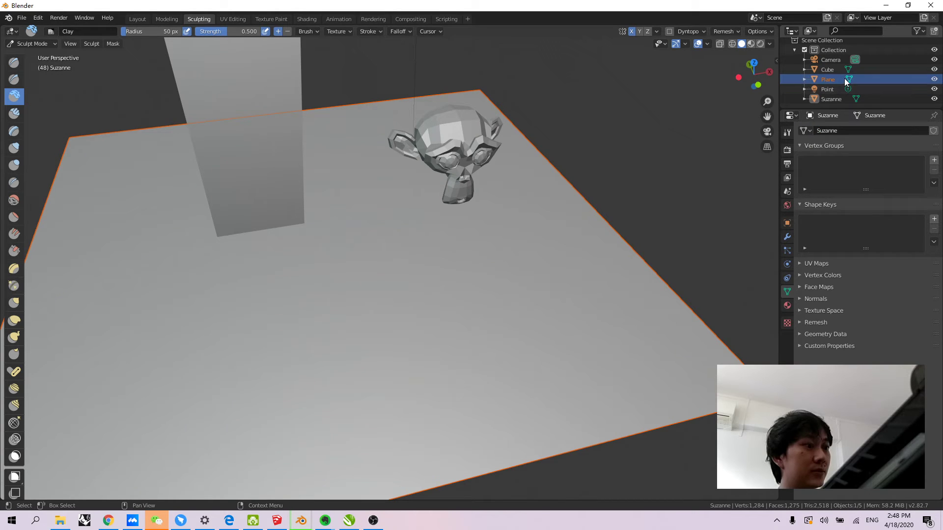
left_click(788, 265)
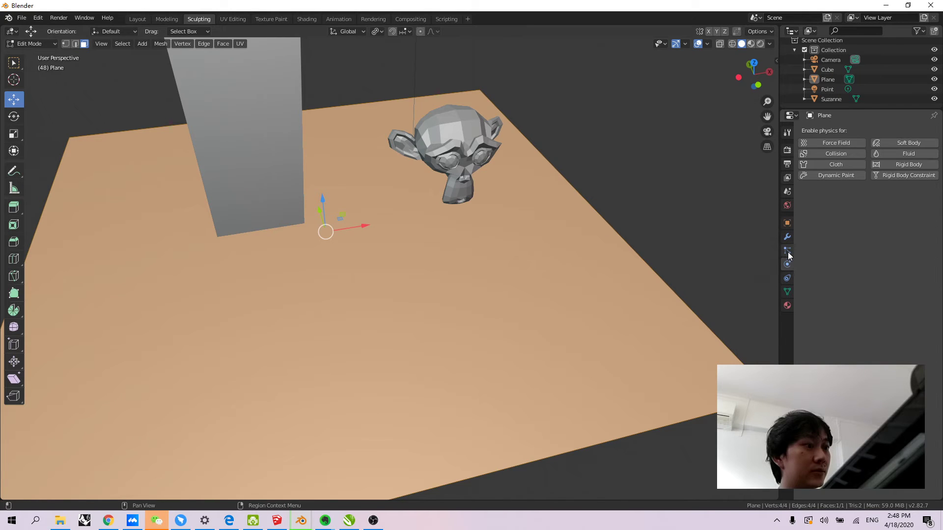
left_click(787, 252)
left_click(787, 261)
left_click(788, 251)
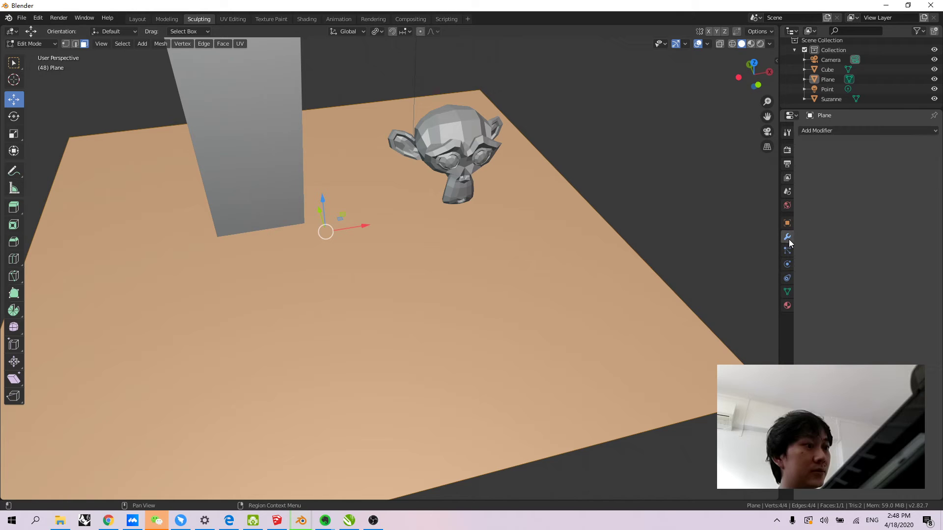
Examine the plane's object, modifier, particle and physics properties along with the world background settings
left_click(788, 222)
left_click(787, 206)
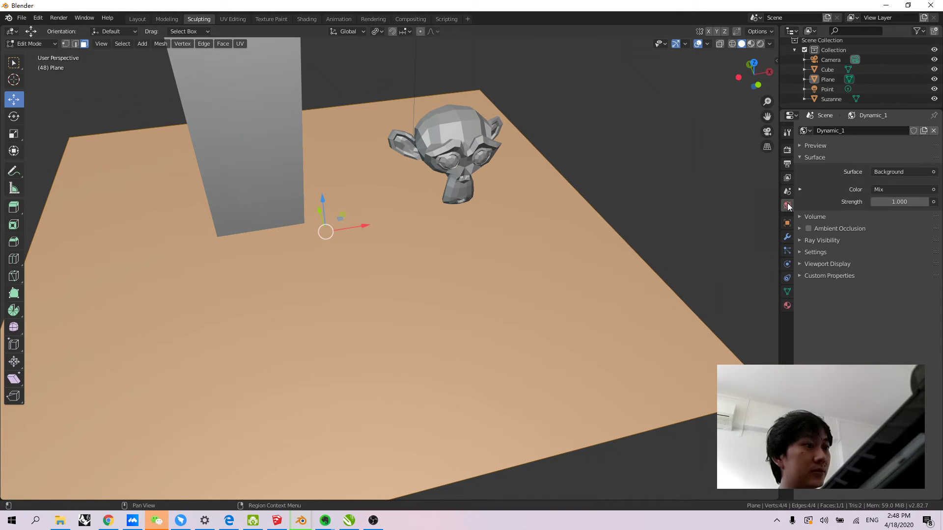
left_click(787, 238)
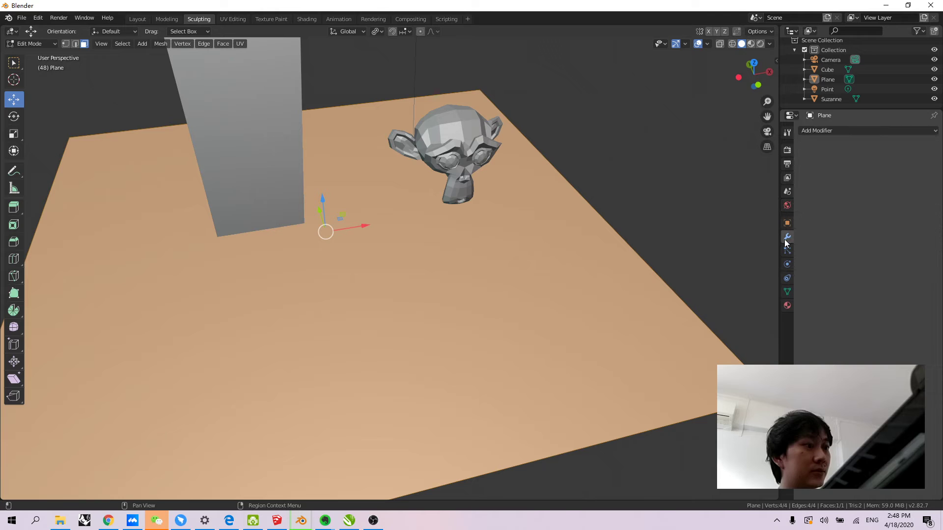
left_click(786, 250)
left_click(786, 264)
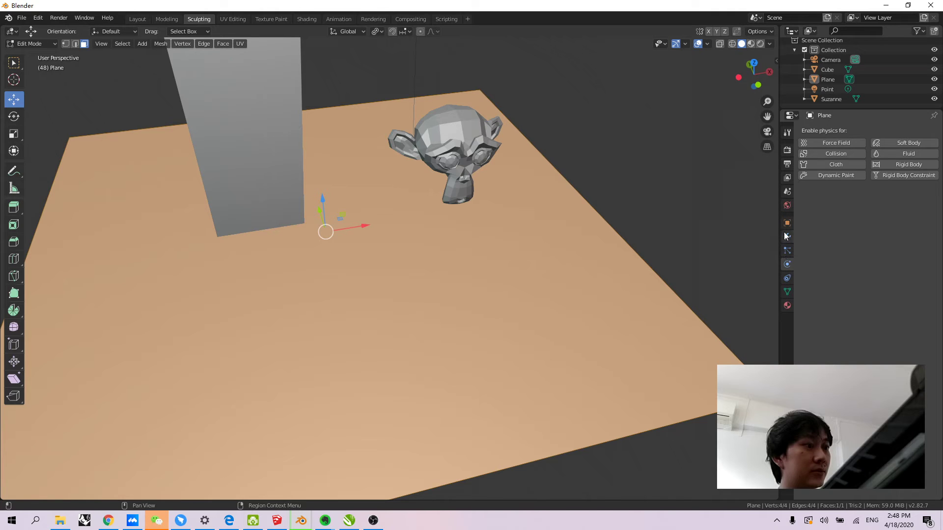
left_click(785, 236)
left_click(787, 224)
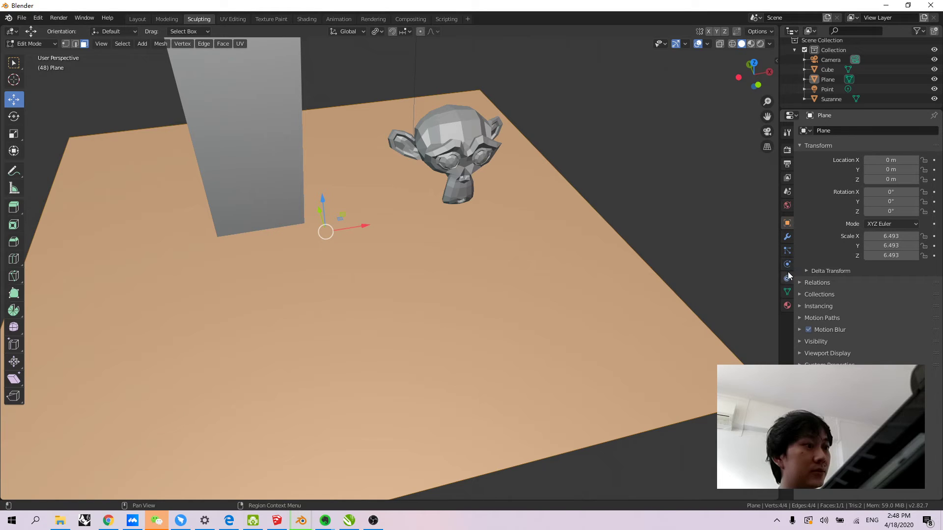
left_click(787, 206)
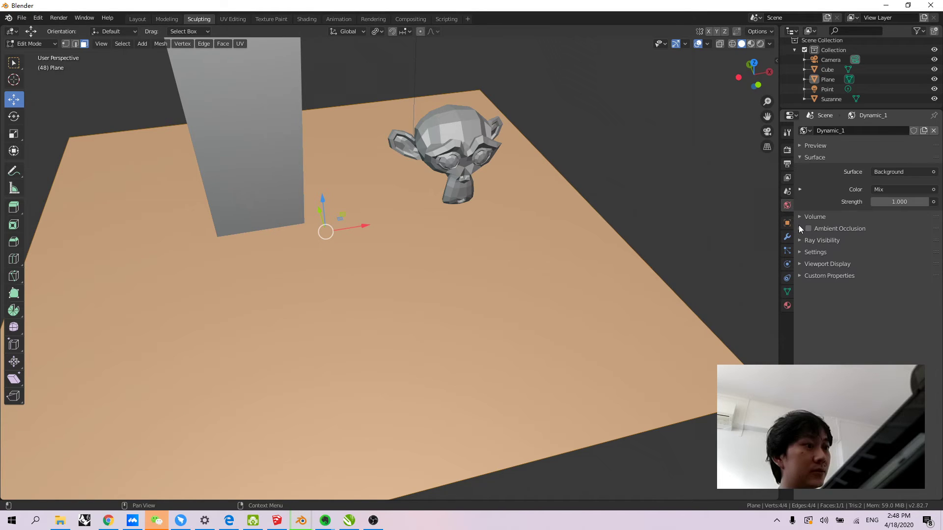
Check the ground plane's constraint properties and enable Dynamic Paint physics on the plane
left_click(787, 278)
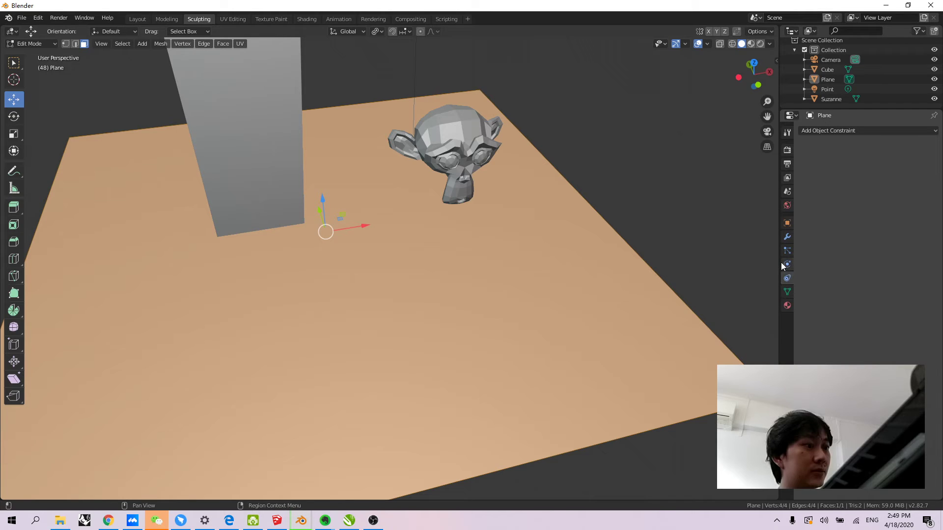
left_click(787, 266)
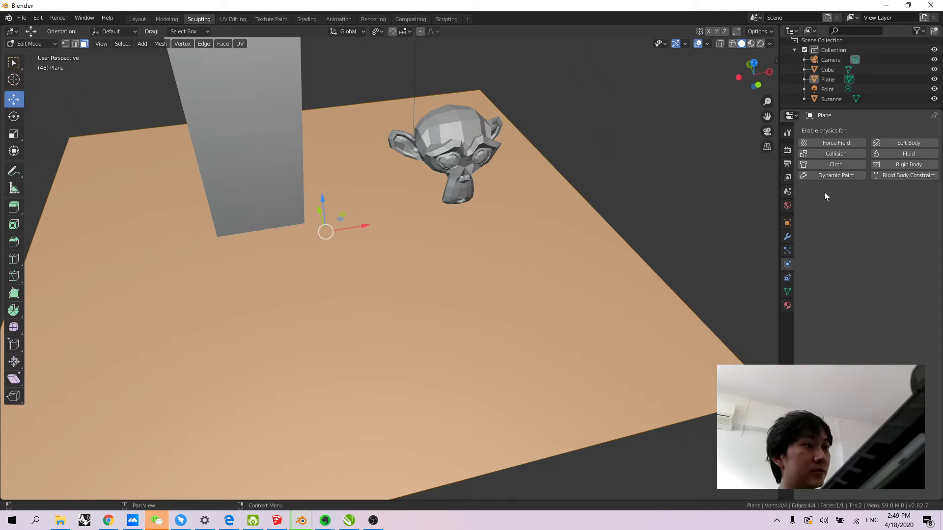
left_click(833, 175)
key("g")
left_click(558, 290)
left_click(629, 228)
Select the ground plane's entire mesh in Edit Mode
middle_click_drag(629, 227, 462, 267)
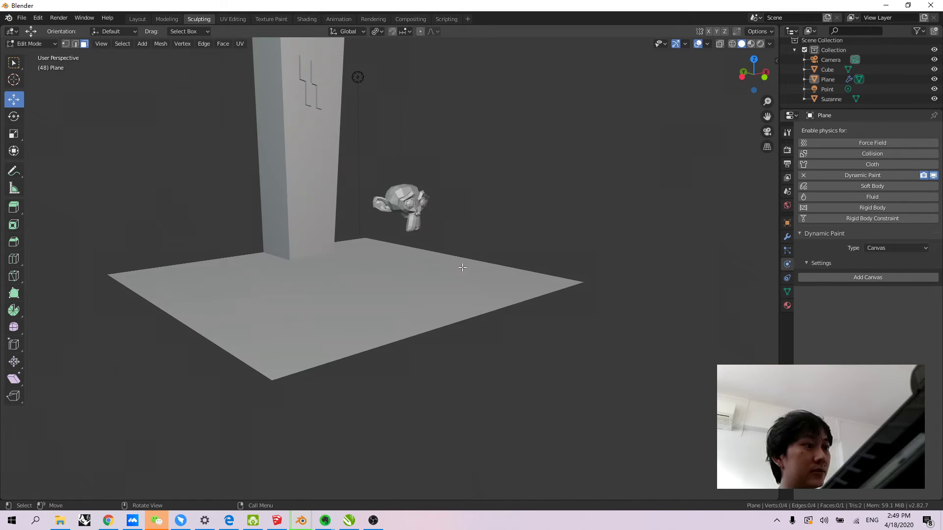
middle_click_drag(267, 224, 249, 243)
key("a")
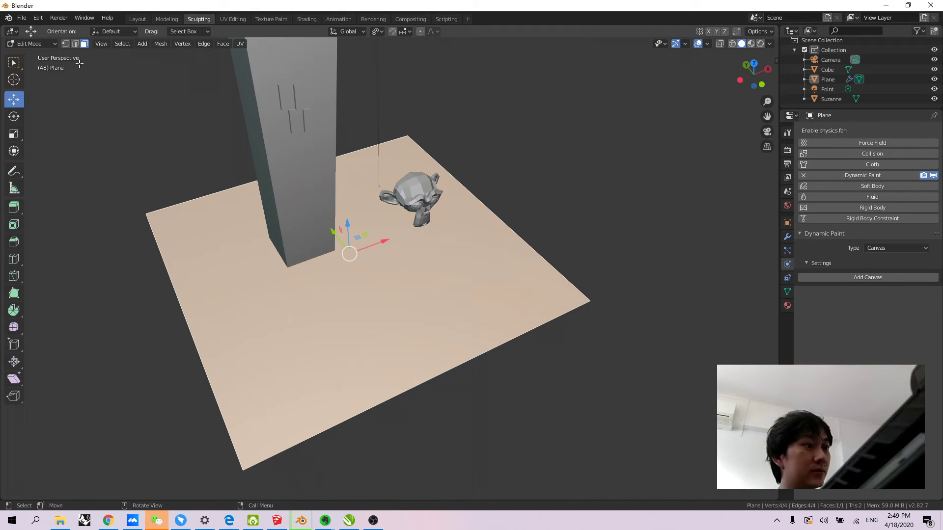
key("alt+a")
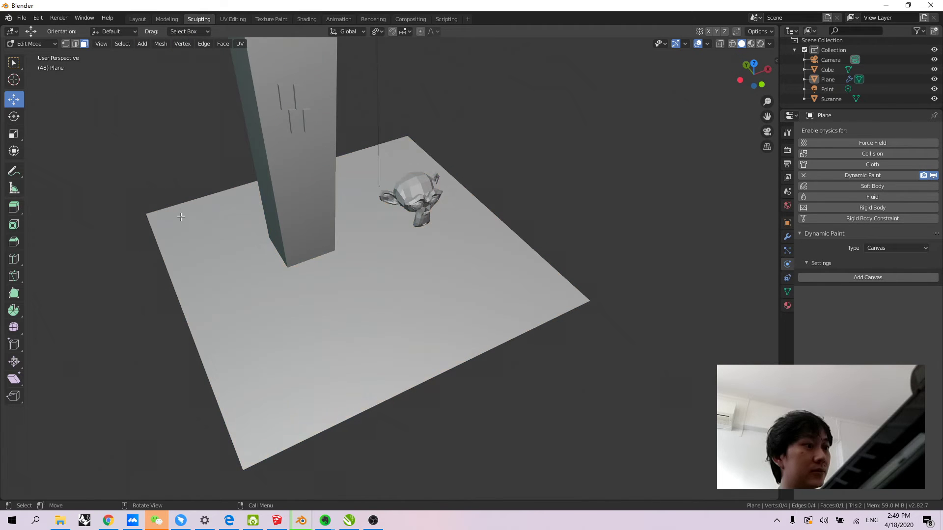
key("a")
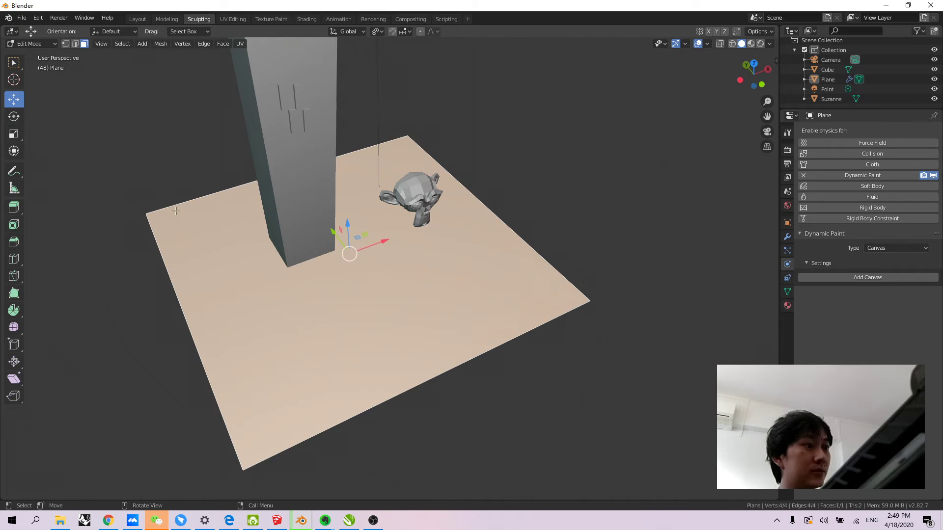
Switch the ground plane to Sculpt Mode and examine its constraint, mesh data and material properties
left_click(190, 19)
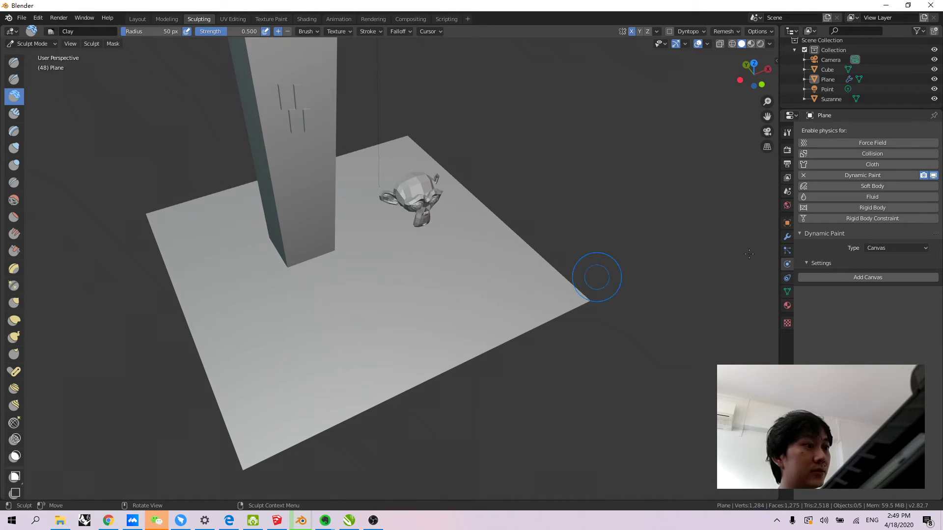
left_click(786, 279)
left_click(788, 293)
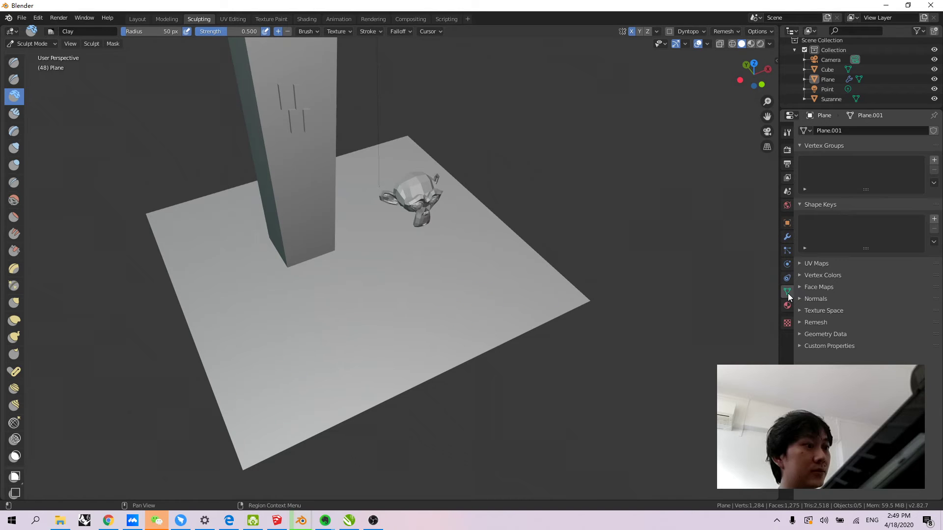
left_click(787, 305)
left_click(785, 293)
left_click(798, 297)
left_click(799, 297)
left_click(799, 298)
left_click(799, 298)
left_click(800, 298)
left_click(800, 298)
Review the plane's physics, material, texture and particle properties, then its Dynamic Paint modifier
mouse_move(746, 288)
middle_mouse_down()
mouse_move(428, 217)
mouse_move(392, 225)
mouse_move(385, 205)
mouse_move(421, 213)
middle_mouse_up()
left_click(787, 277)
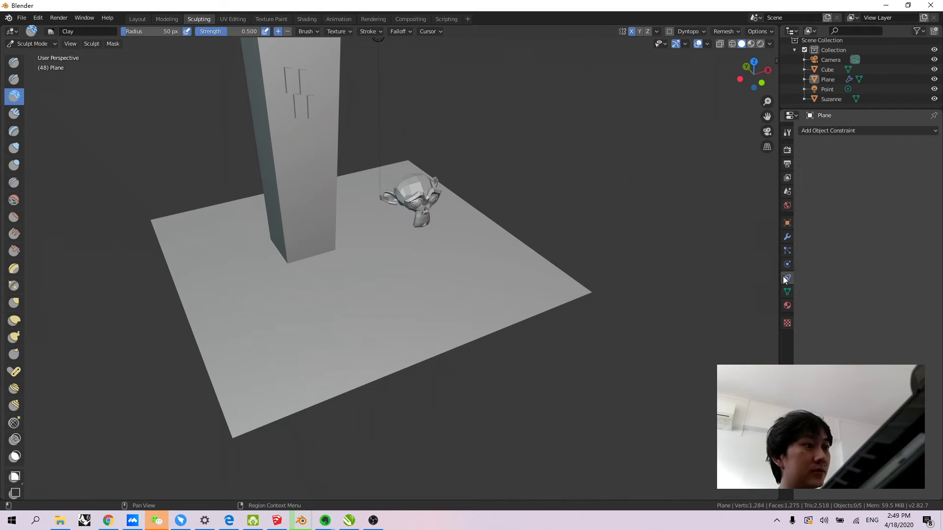
left_click(787, 268)
left_click(786, 291)
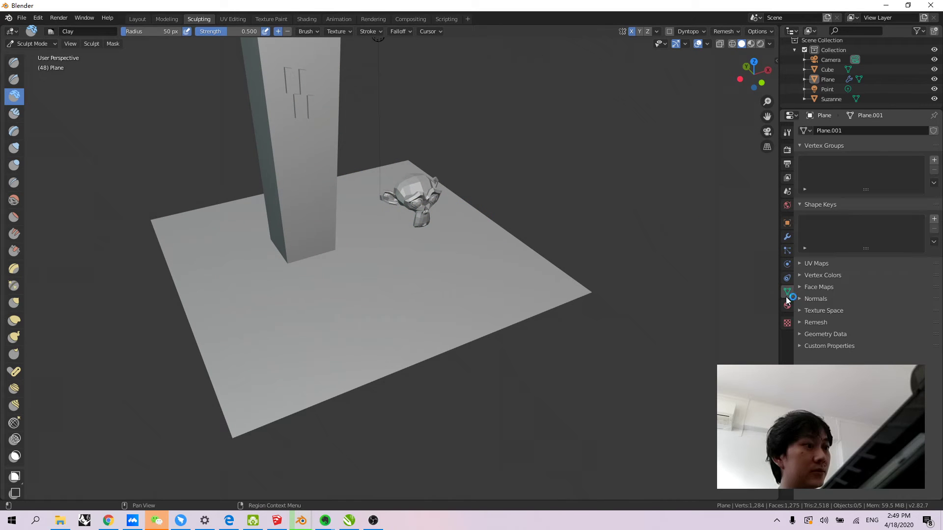
left_click(786, 306)
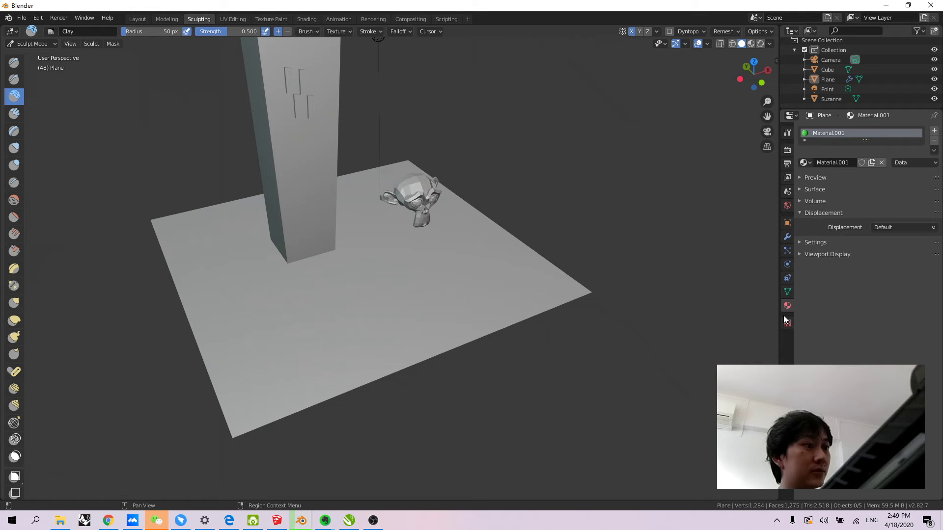
left_click(785, 322)
left_click(788, 273)
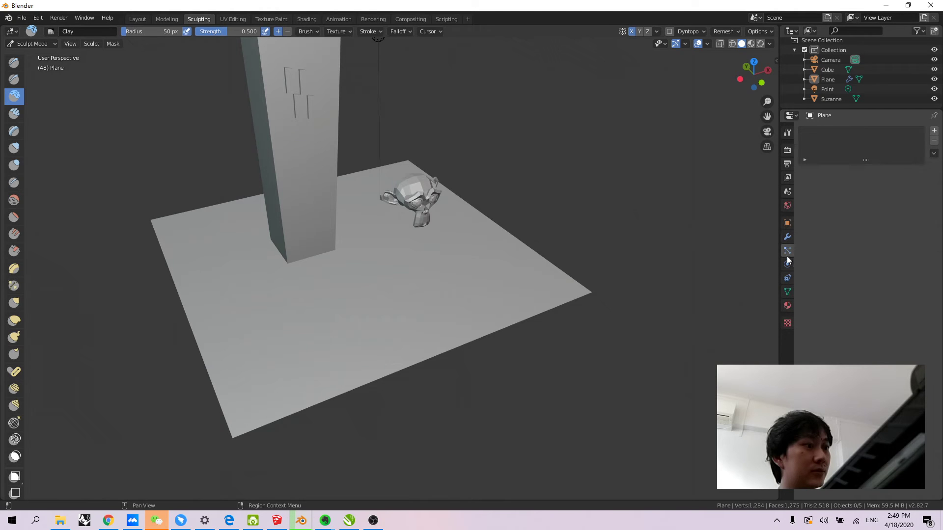
left_click(786, 238)
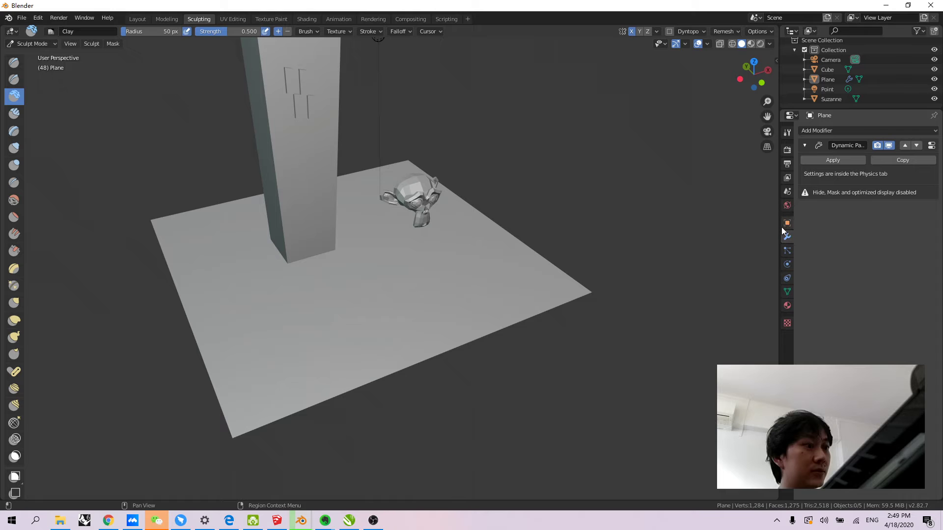
Switch to the Modeling workspace and view the whole scene with its material colours
mouse_move(446, 198)
middle_mouse_down()
mouse_move(434, 193)
mouse_move(485, 189)
mouse_move(461, 190)
middle_mouse_up()
scroll(439, 198, "up", 2)
scroll(460, 191, "down", 4)
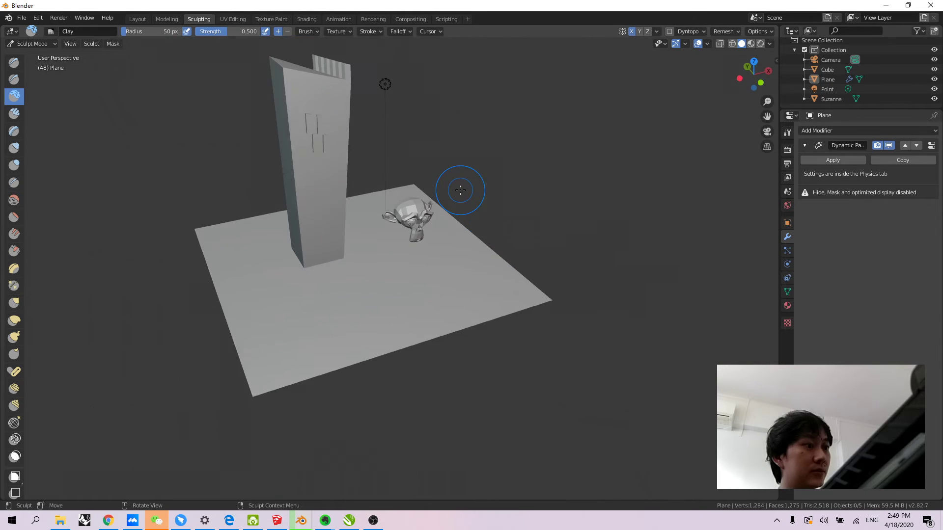
middle_click_drag(297, 161, 306, 165)
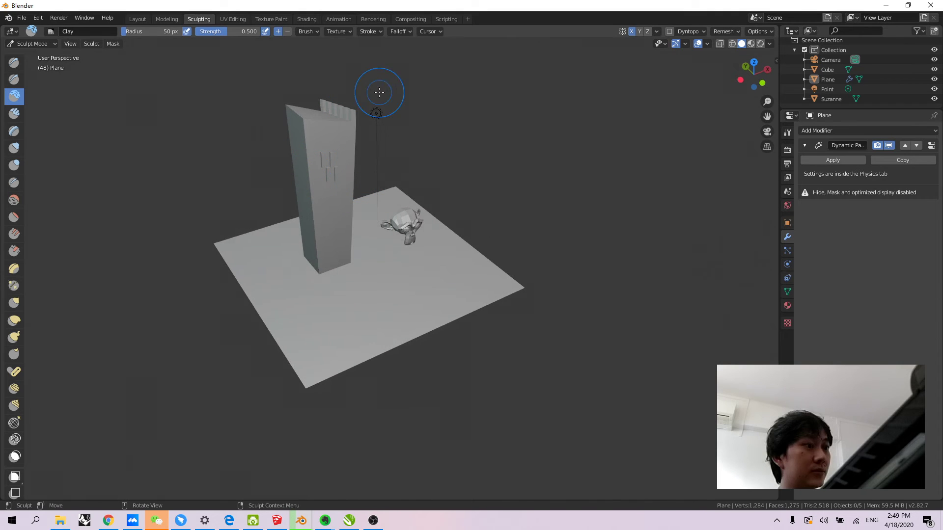
left_click(171, 20)
mouse_move(275, 167)
middle_mouse_down()
mouse_move(312, 206)
mouse_move(269, 228)
mouse_move(333, 225)
middle_mouse_up()
scroll(313, 208, "down", 5)
scroll(332, 225, "down", 8)
scroll(289, 233, "up", 1)
middle_click_drag(179, 248, 212, 256)
scroll(194, 251, "up", 2)
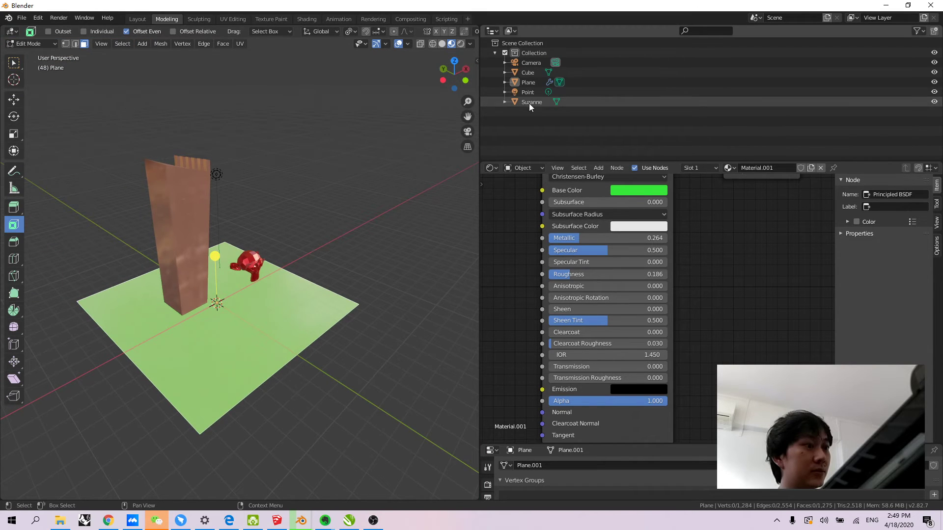
Select the camera, look through it and adjust its angle on the tower and monkey head
left_click(539, 65)
middle_click_drag(198, 223, 246, 228)
scroll(266, 234, "down", 7)
middle_click_drag(288, 268, 395, 255)
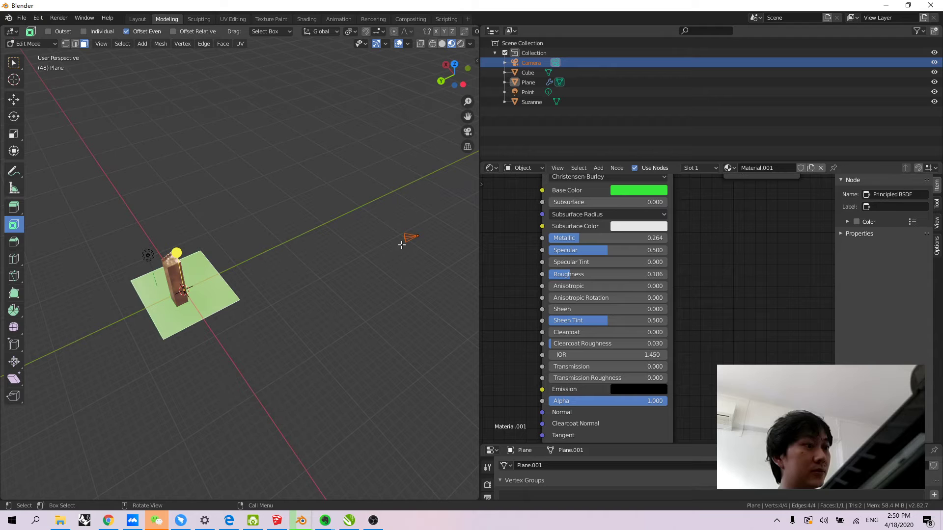
key("KP_0")
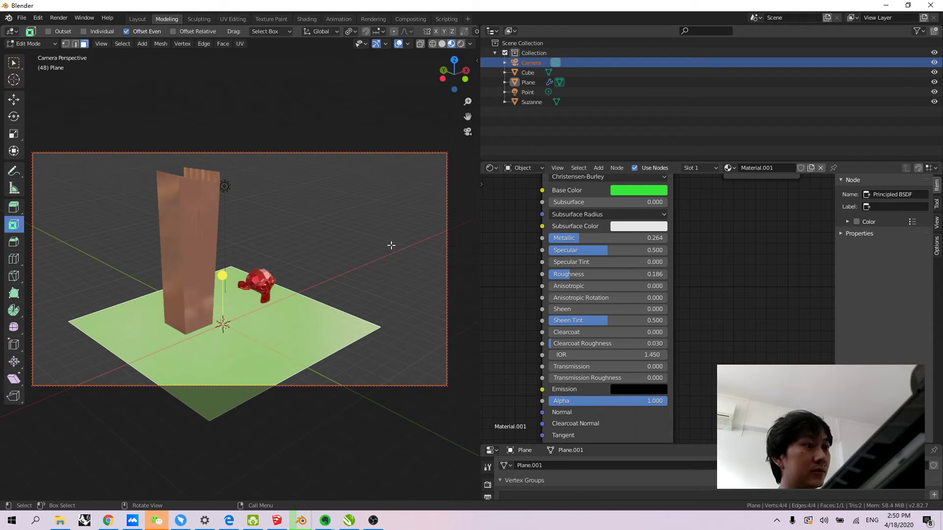
middle_click_drag(360, 248, 347, 264)
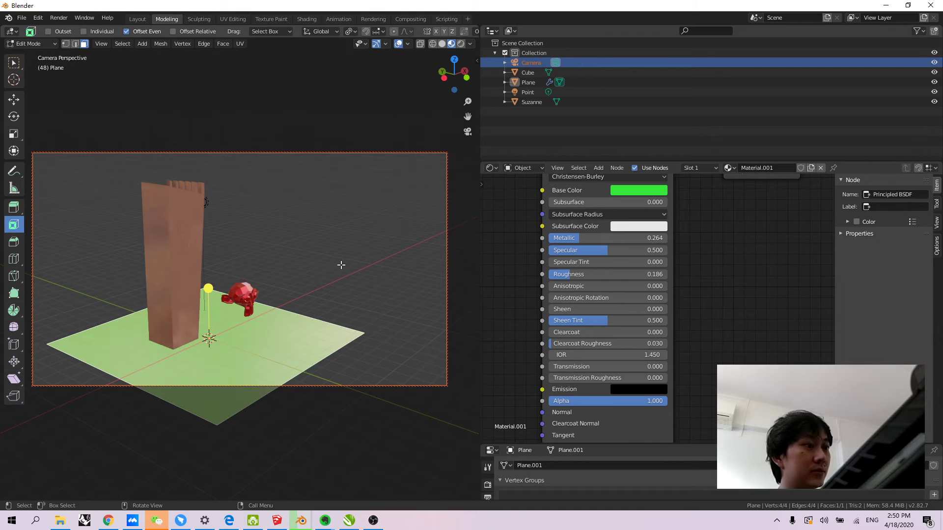
Switch to the Animation workspace and move the playhead to frame 0
left_click(334, 20)
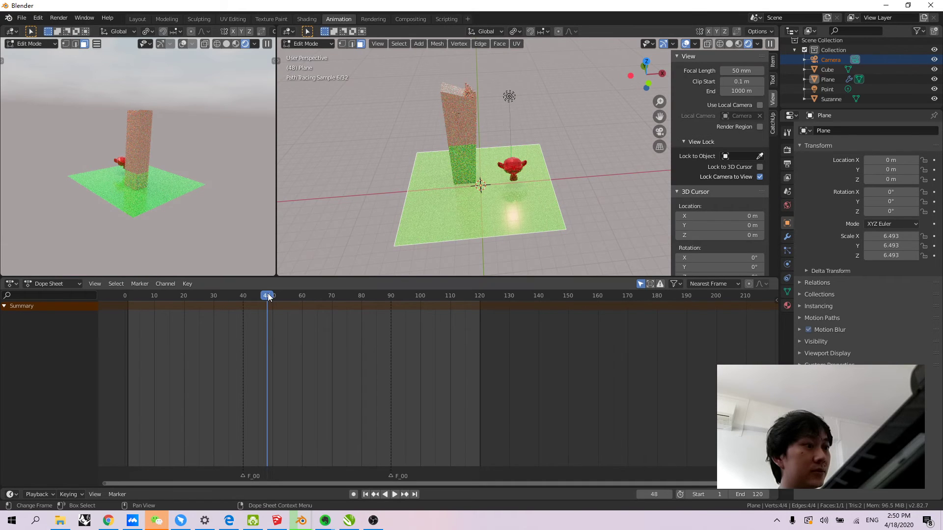
left_click(216, 304)
left_click_drag(204, 298, 122, 298)
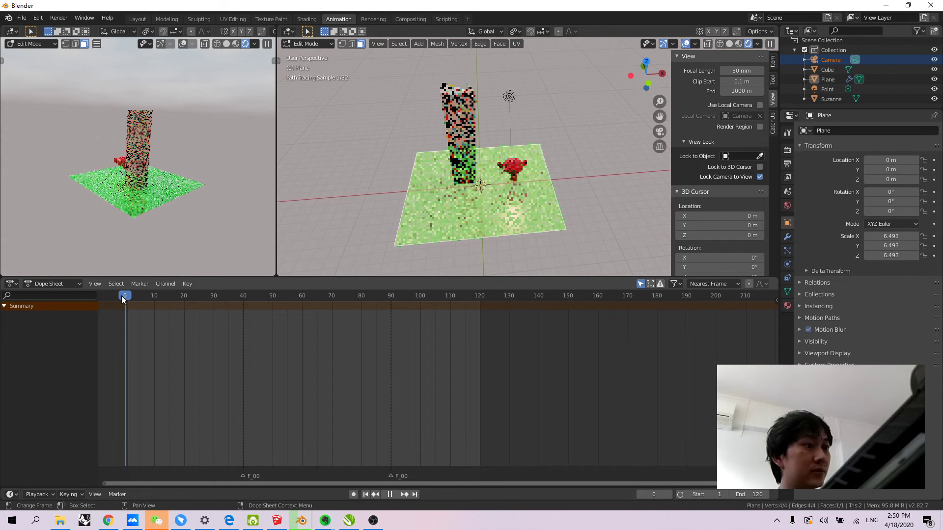
Deselect the plane's mesh and show the camera view in the smaller rendered viewport
left_click(198, 216)
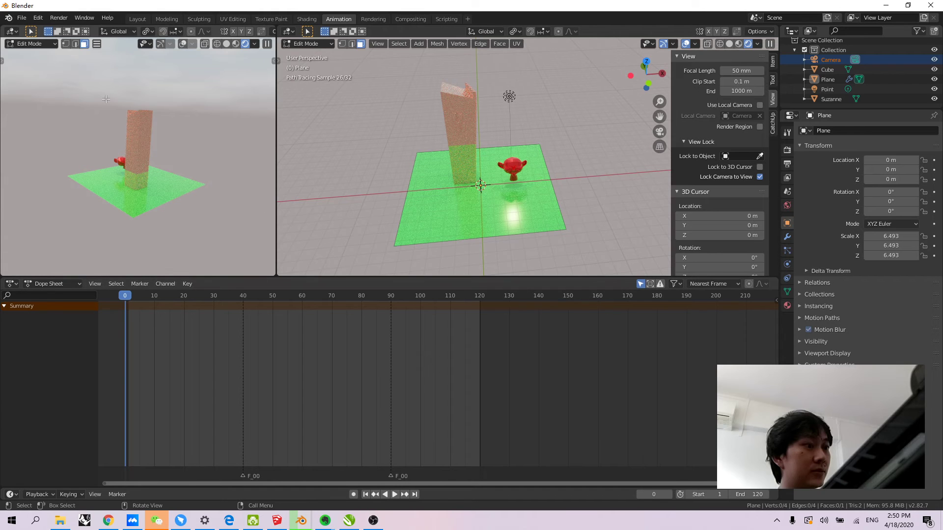
key("alt+a")
left_click_drag(1, 1, 909, 509)
left_click(677, 520)
mouse_move(22, 70)
left_mouse_down()
mouse_move(192, 231)
mouse_move(232, 233)
left_mouse_up()
left_click_drag(310, 55, 614, 251)
key("Return")
key("KP_0")
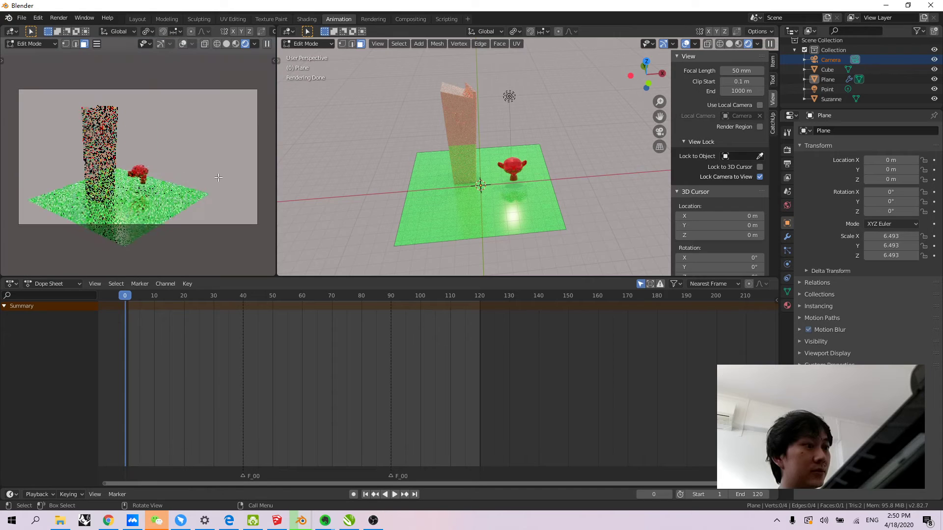
middle_click_drag(219, 177, 221, 150)
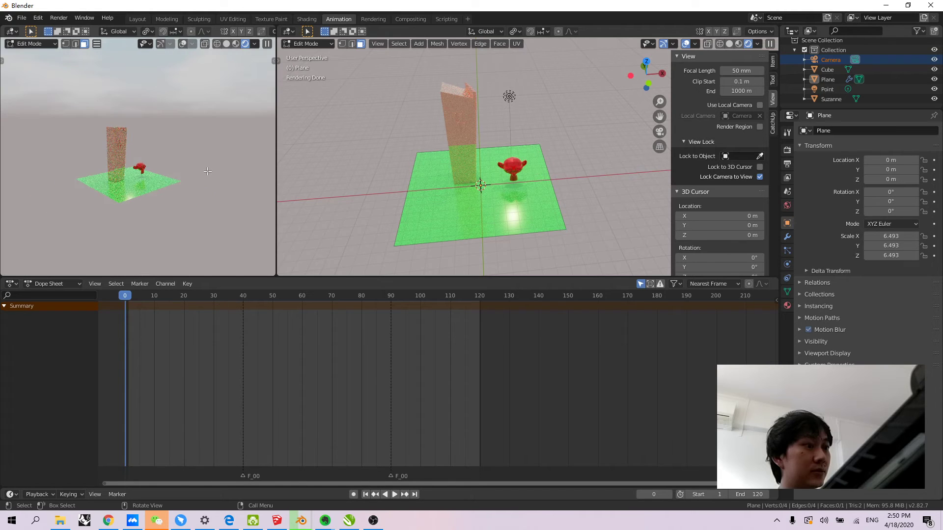
key("KP_0")
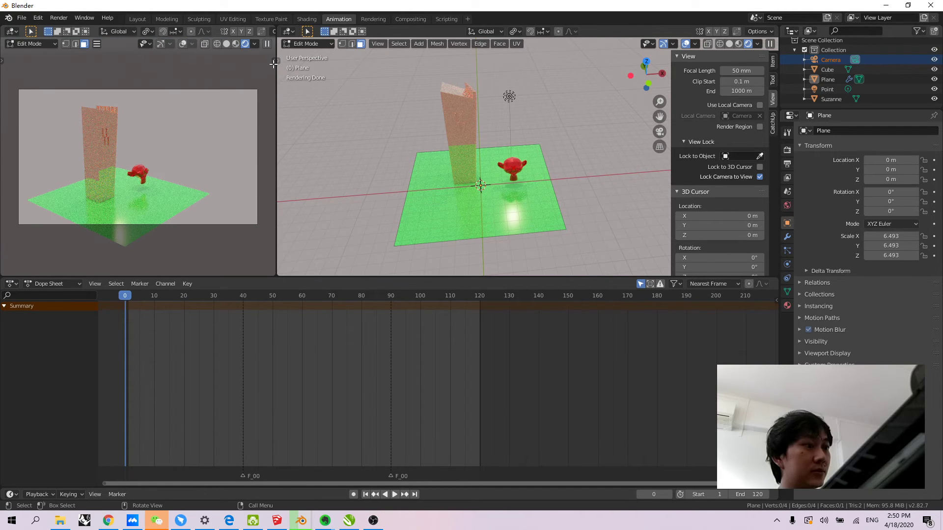
Enable Lock Camera to View in the smaller viewport and reframe the scene from a lower camera angle at frame 0
key("n")
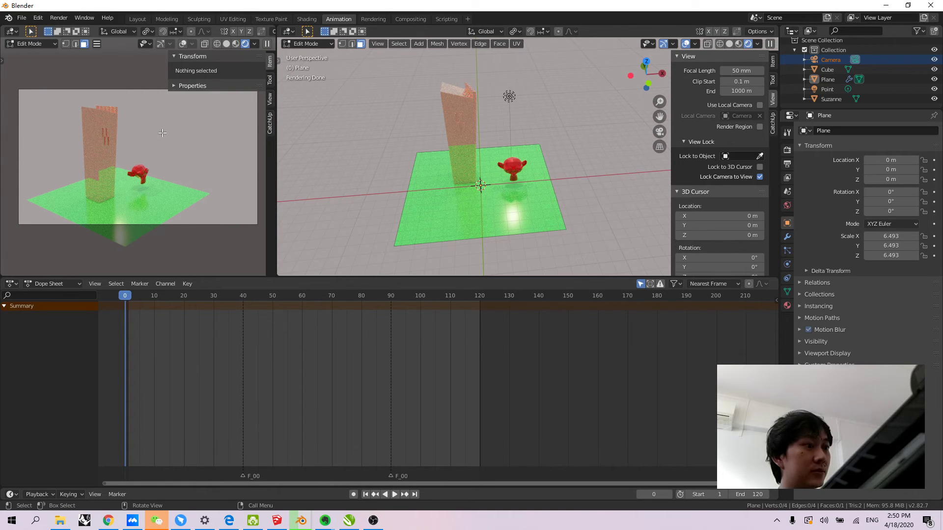
left_click(269, 99)
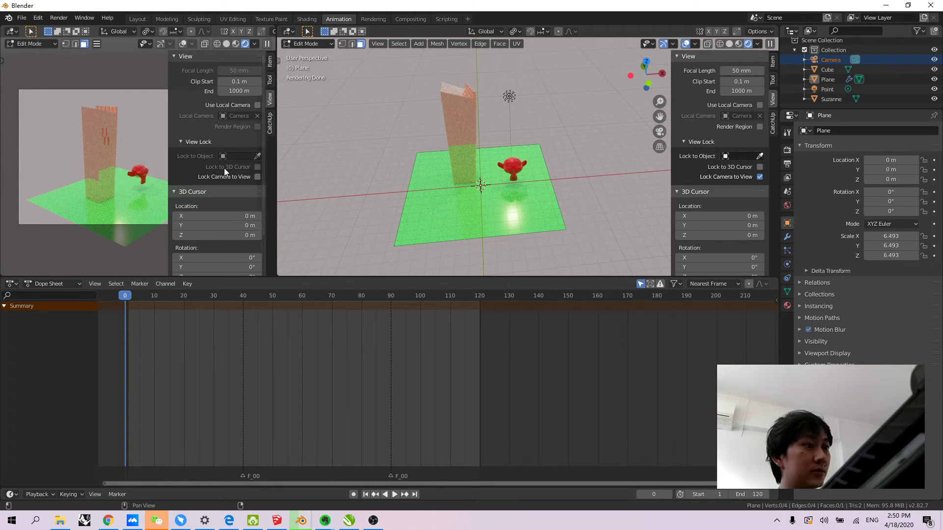
left_click(258, 176)
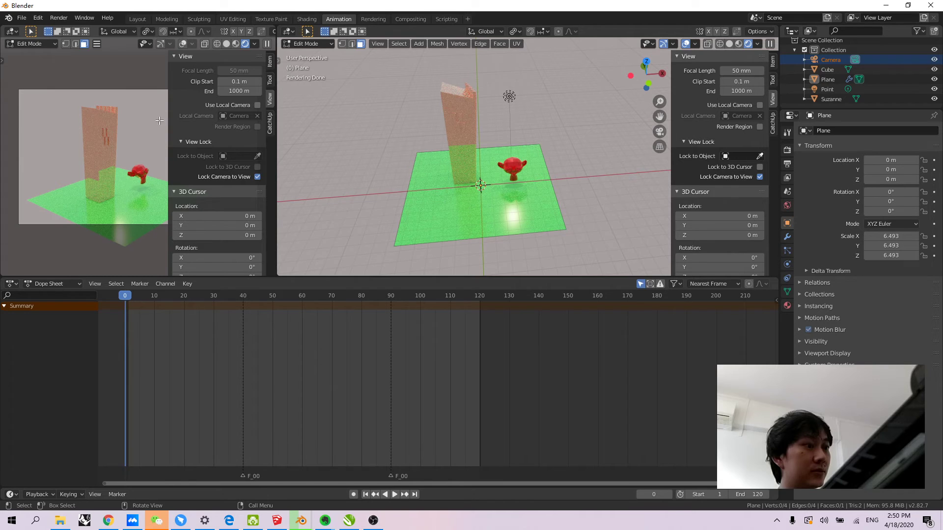
key("n")
middle_click_drag(153, 116, 128, 152)
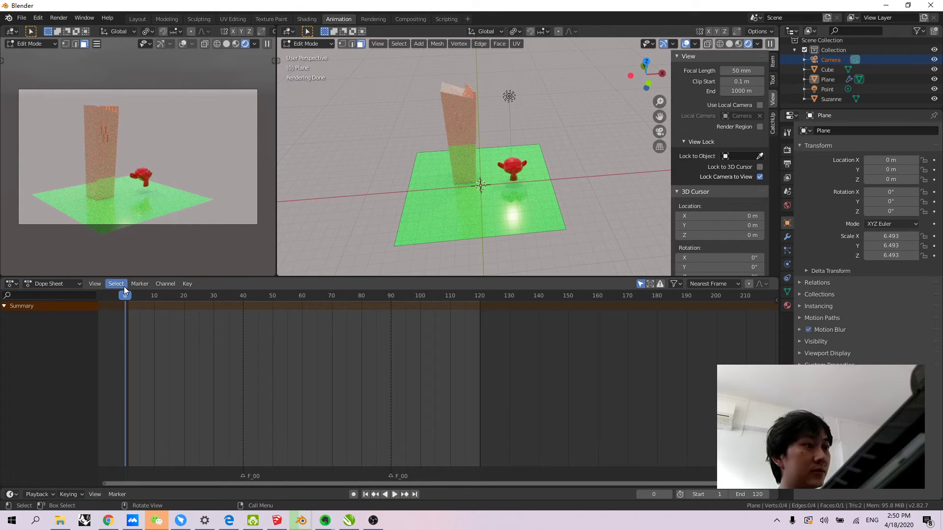
mouse_move(130, 298)
left_mouse_down()
mouse_move(367, 305)
mouse_move(118, 301)
left_mouse_up()
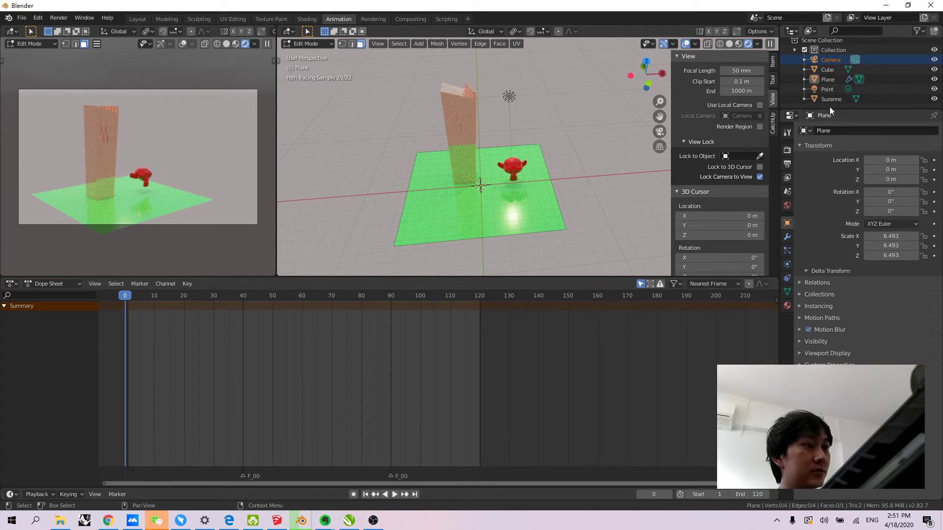
Enlarge the Outliner, select the Point light and return to the Modeling workspace
left_click_drag(830, 108, 832, 172)
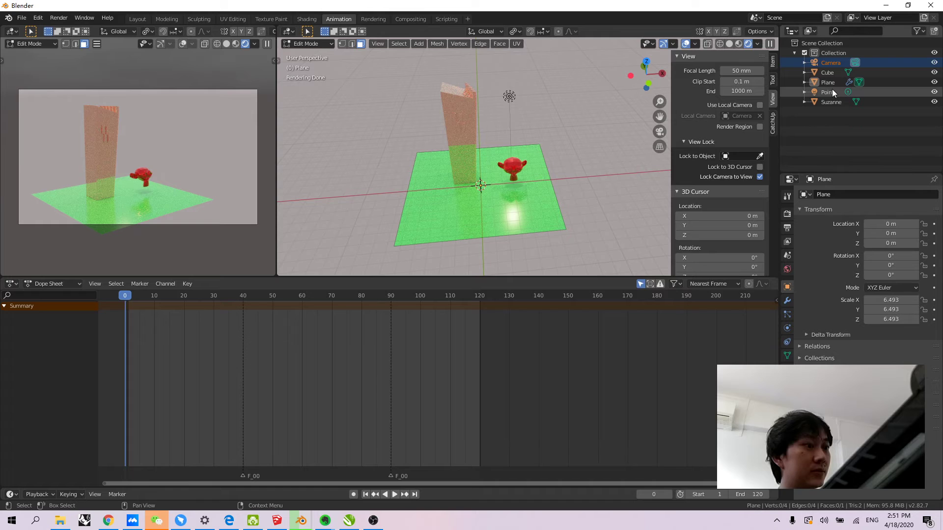
left_click(829, 91)
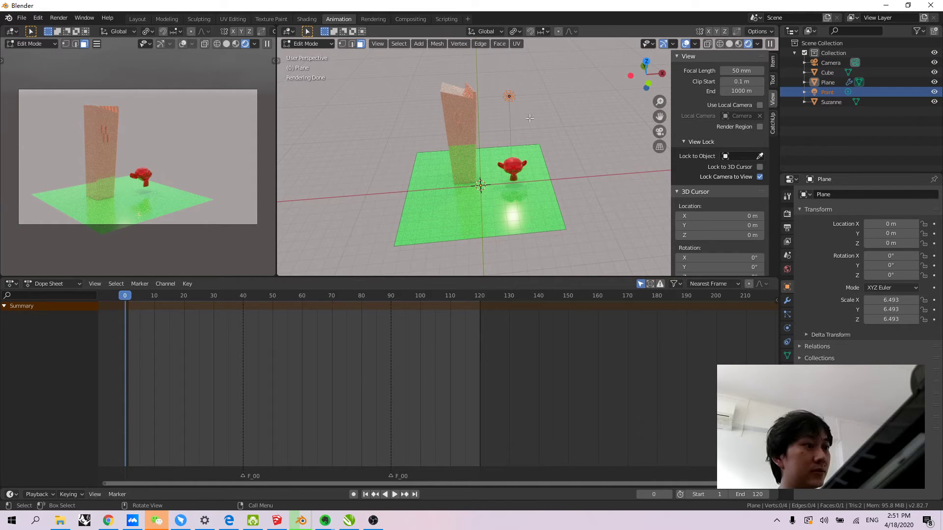
mouse_move(522, 117)
middle_mouse_down()
mouse_move(460, 69)
mouse_move(458, 80)
middle_mouse_up()
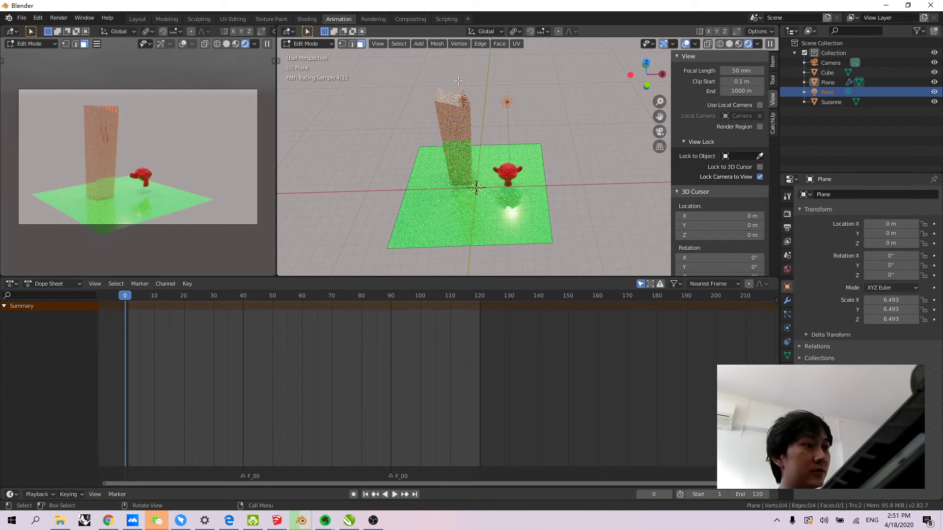
middle_click(459, 81)
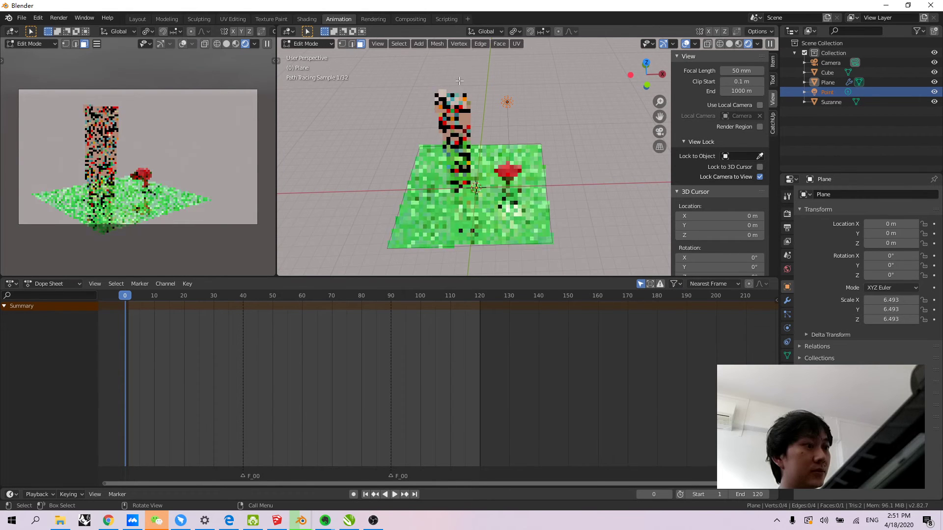
left_click(170, 20)
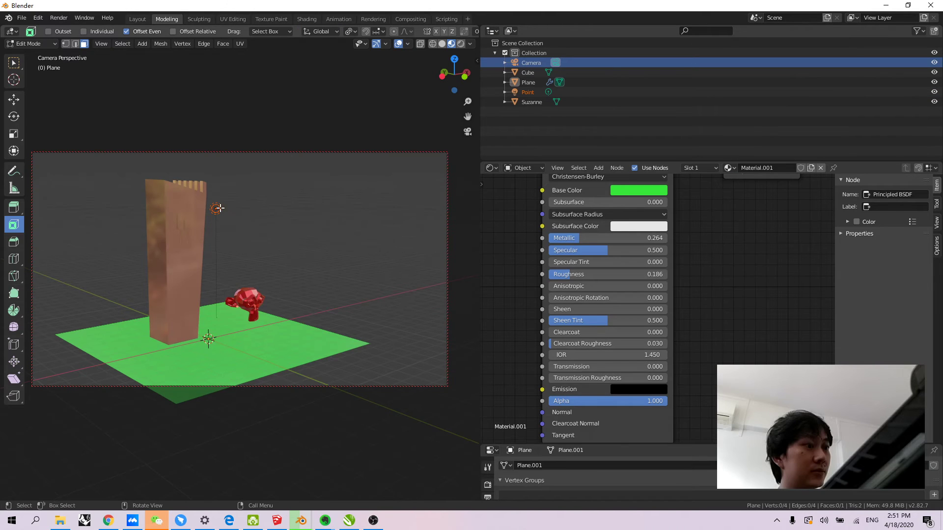
Leave the camera view, switch to Object Mode and move the Point light about 1.25 m along the Y axis
mouse_move(235, 208)
middle_mouse_down()
mouse_move(252, 219)
mouse_move(233, 215)
middle_mouse_up()
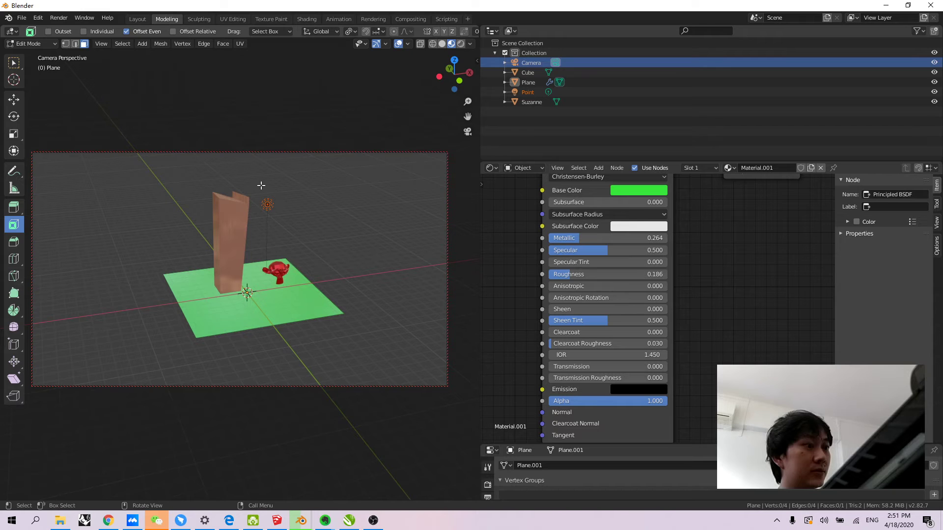
key("KP_0")
left_click(13, 99)
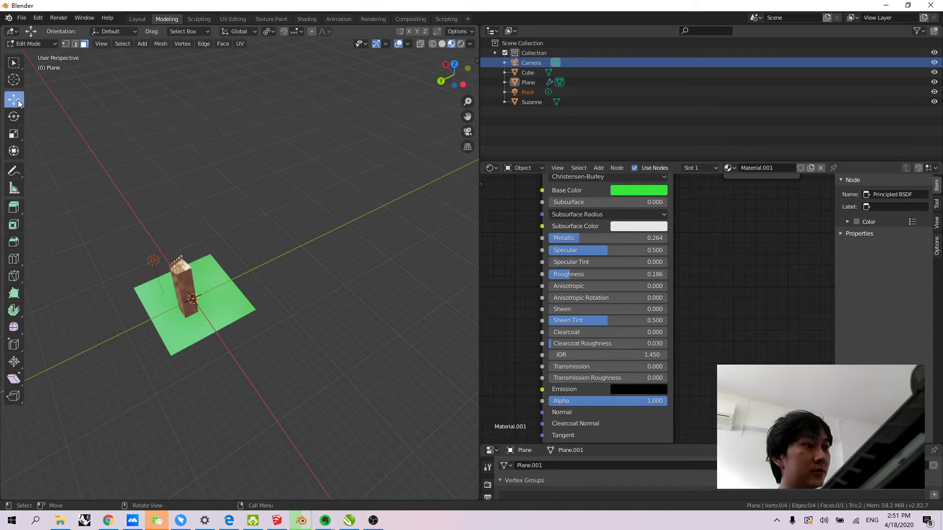
scroll(167, 244, "up", 2)
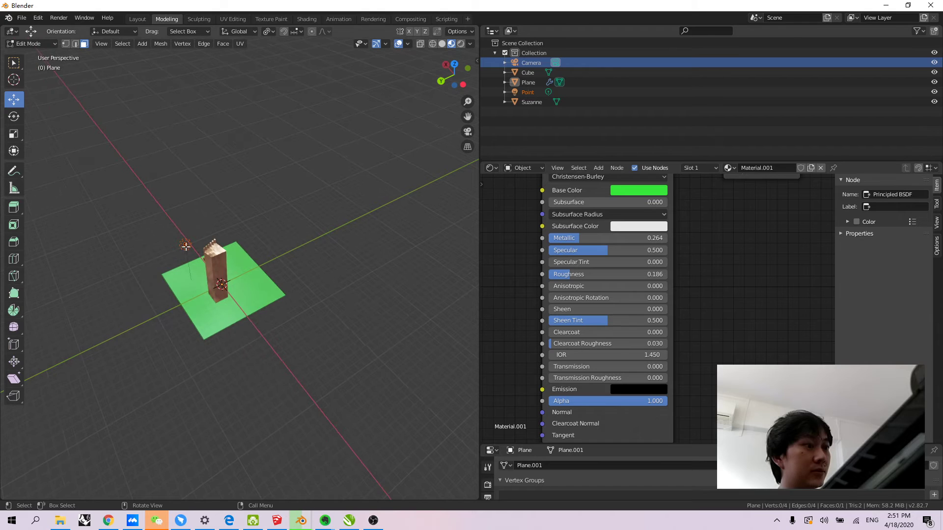
left_click(36, 42)
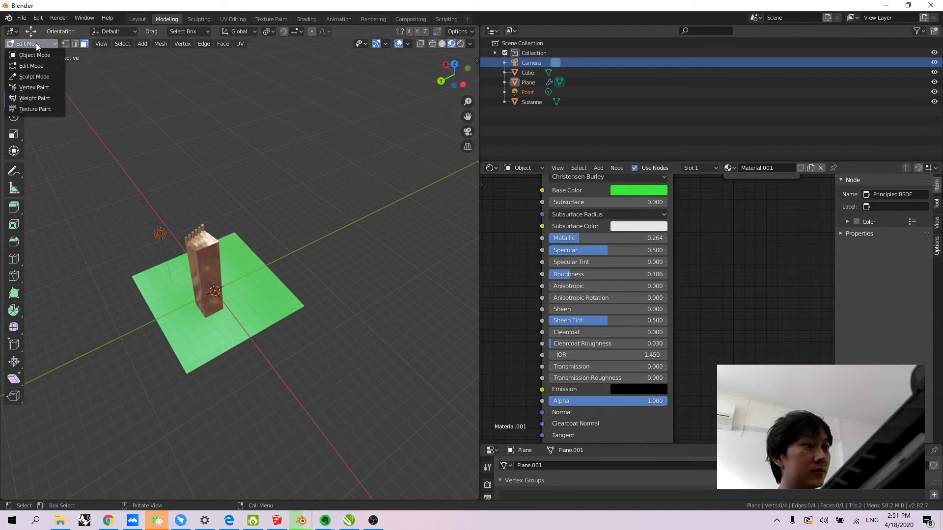
left_click(31, 52)
left_click_drag(144, 214, 137, 206)
left_click_drag(100, 242, 96, 243)
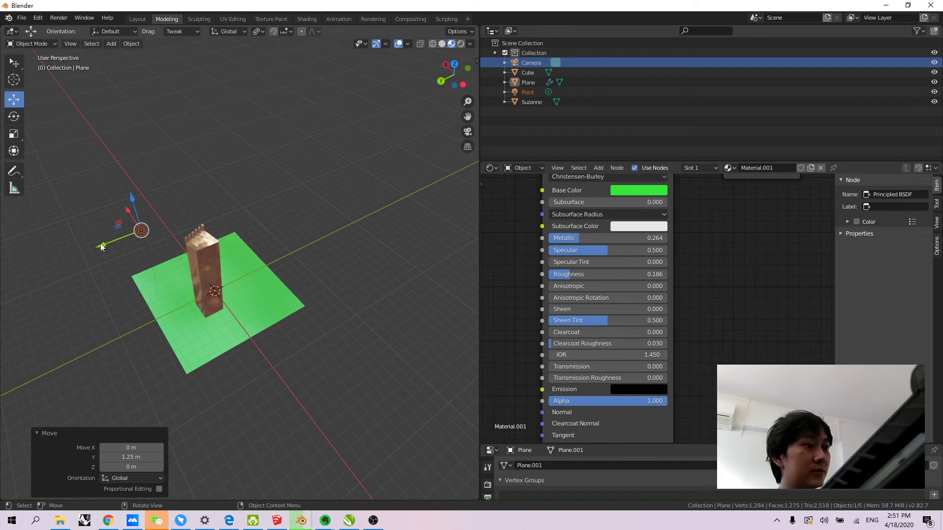
Open the Animation workspace and select the Point light above the green plane
left_click(332, 20)
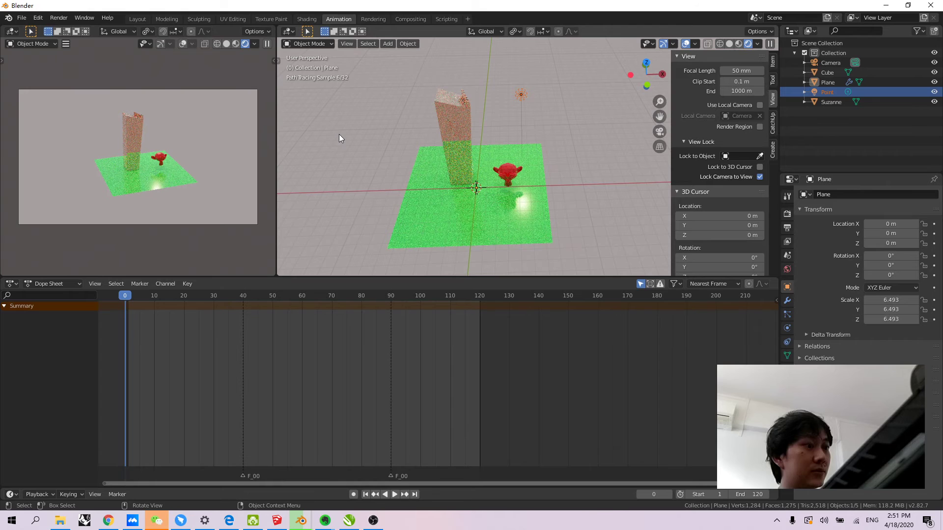
left_click(523, 98)
key("i")
left_click(523, 98)
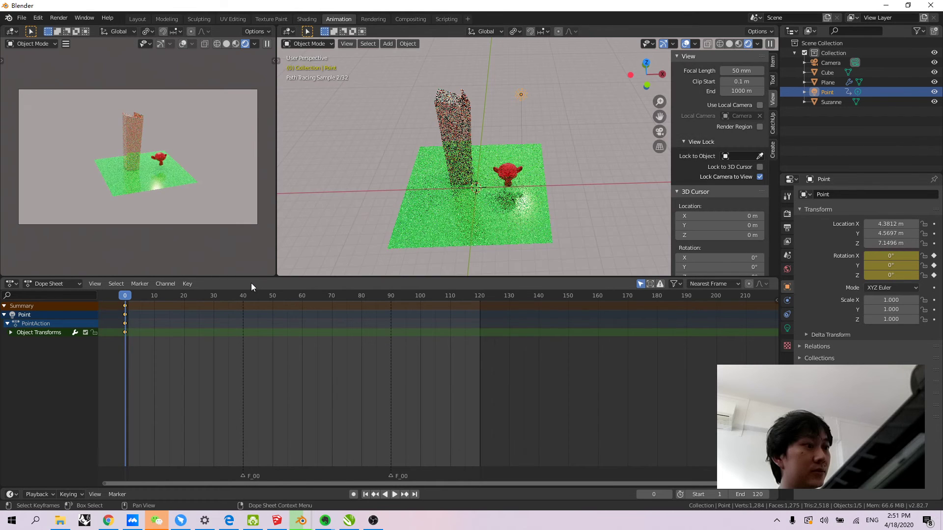
key("ctrl+z")
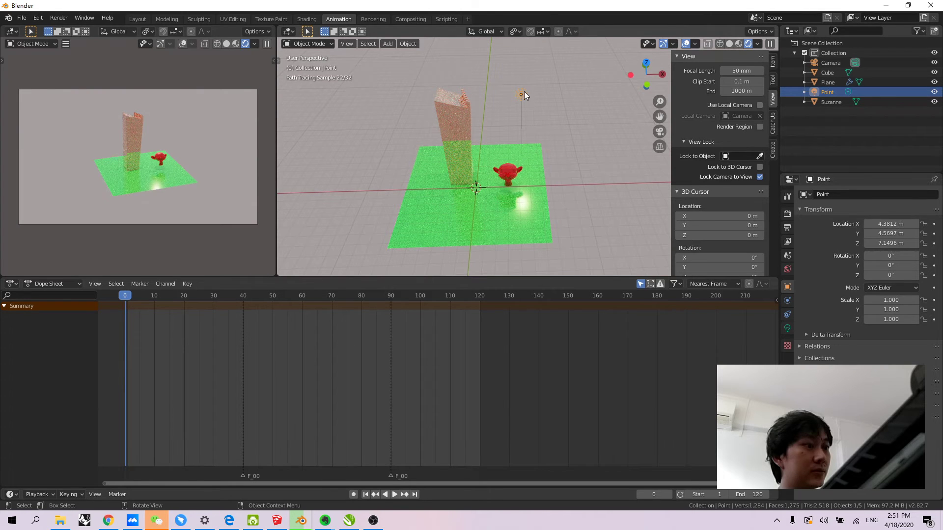
Insert a Location keyframe for the Point light at frame 0 and collapse its channels in the Dope Sheet
key("i")
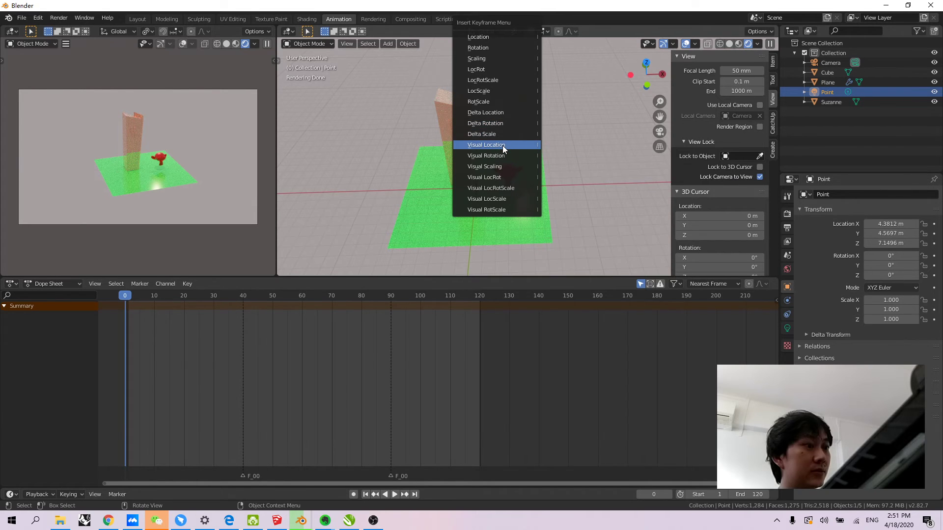
left_click(507, 38)
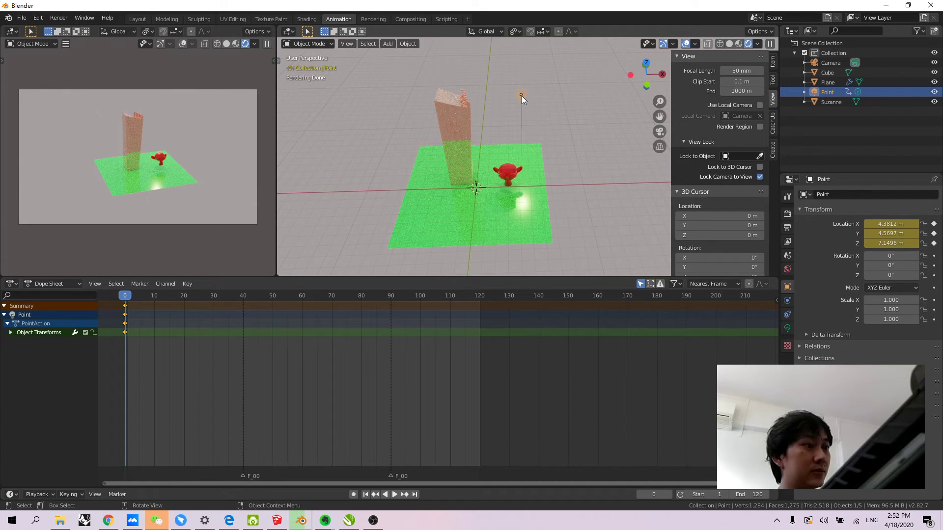
left_click(7, 323)
left_click(4, 314)
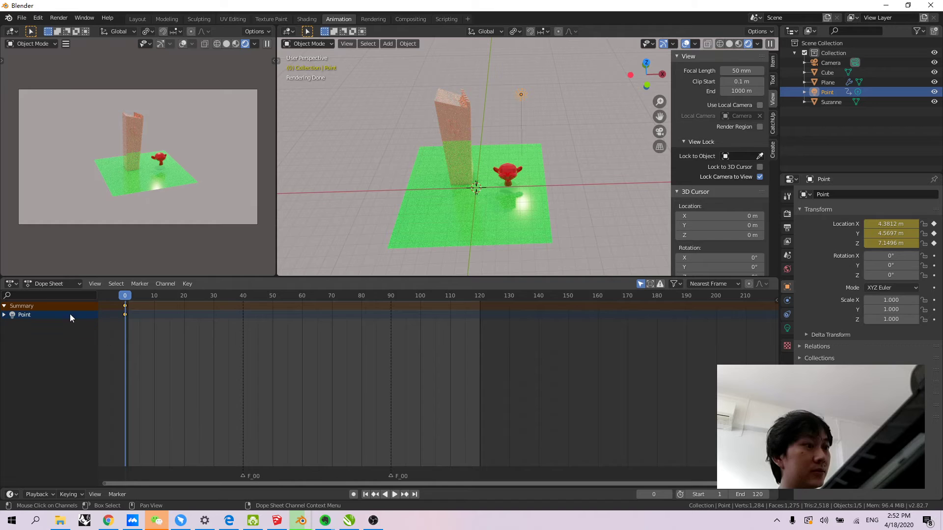
At frame 40, move the Point light in the Modeling workspace to the opposite side of the tower, about X -4.6, Y -5.05, Z 6.84 m
left_click_drag(129, 299, 243, 298)
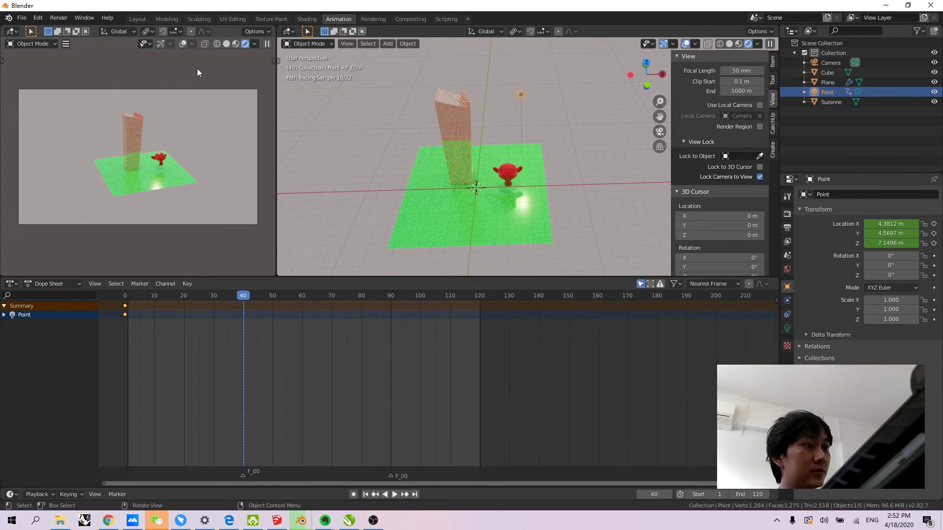
left_click(167, 19)
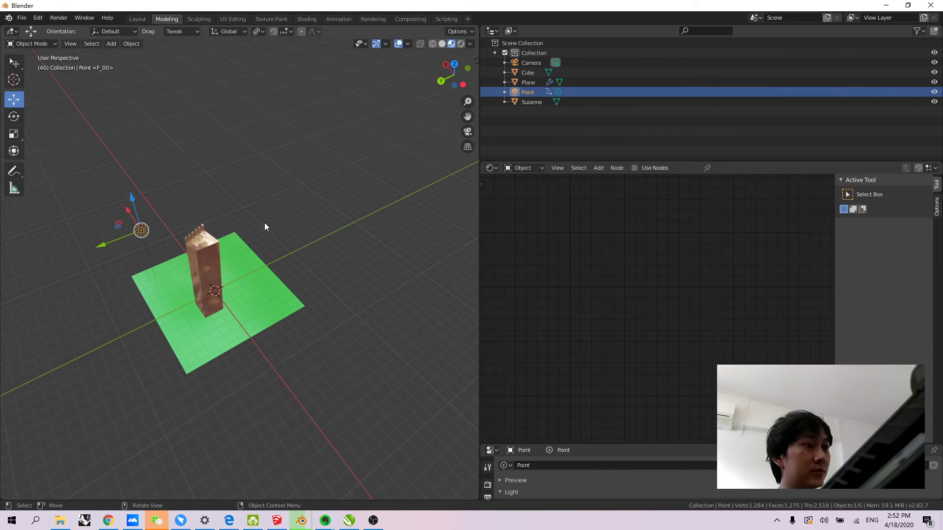
middle_click_drag(215, 199, 216, 237)
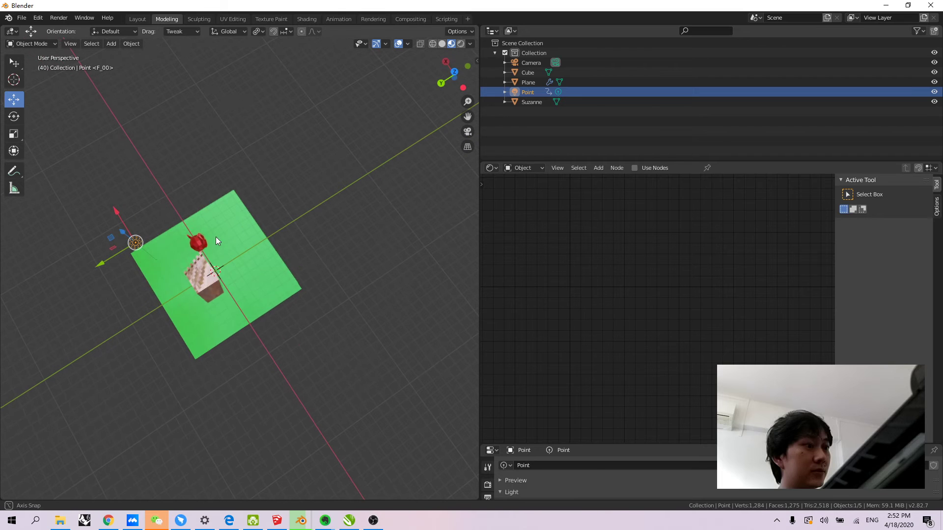
left_click_drag(113, 242, 289, 269)
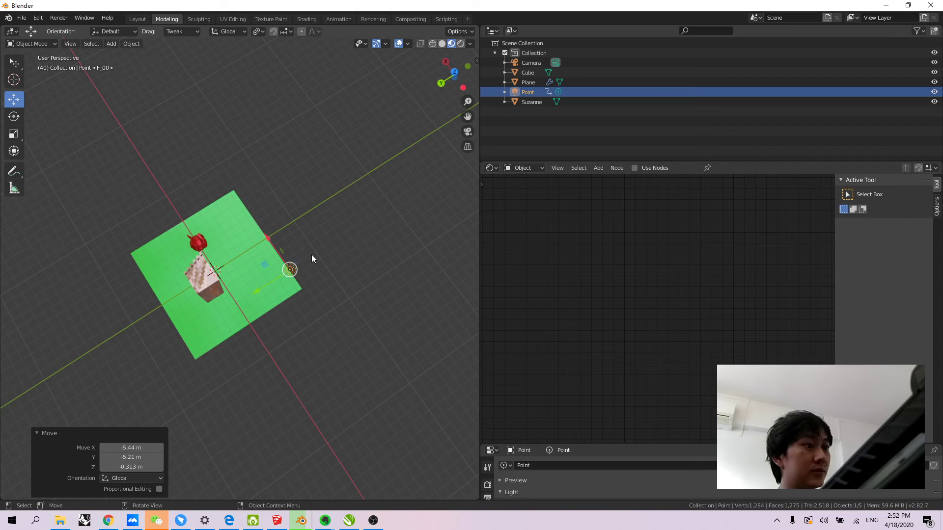
Return to the Animation workspace and insert a Location keyframe for the Point light at frame 40
left_click(335, 20)
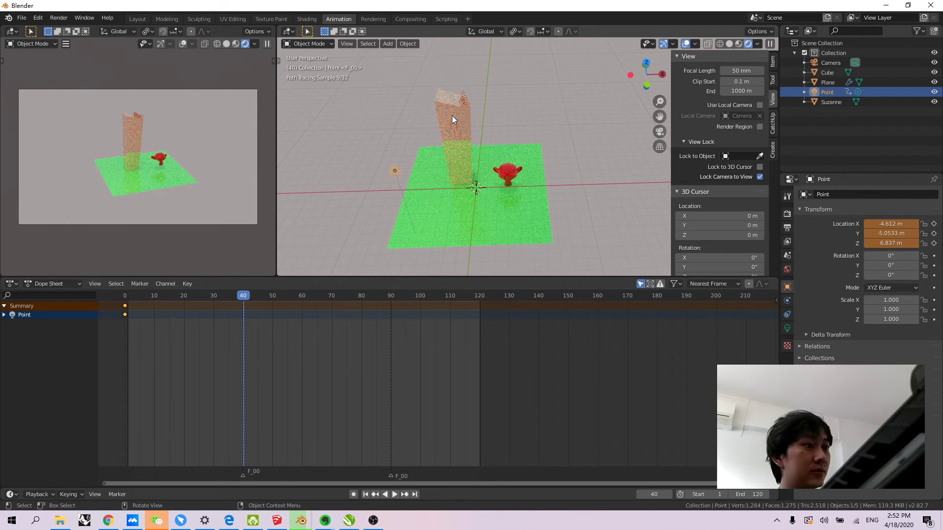
key("i")
left_click(452, 116)
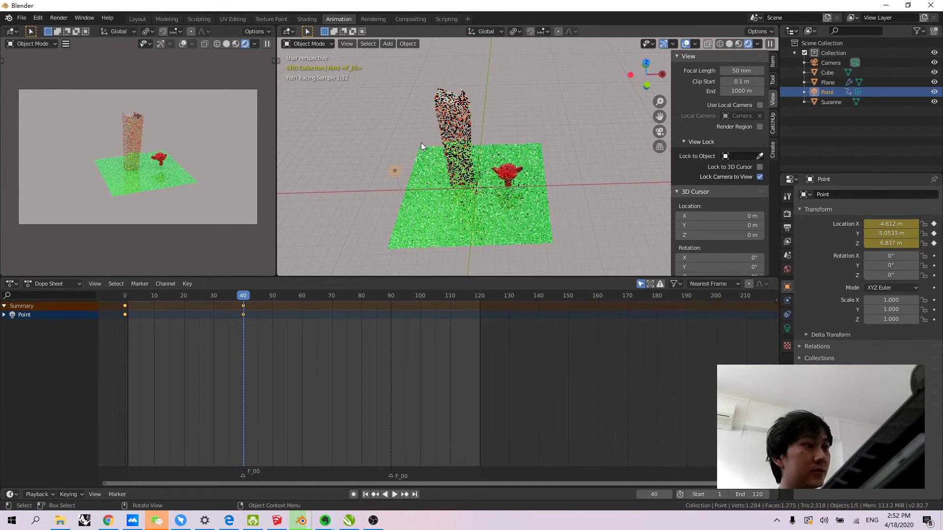
Play back the Point light's movement from frame 0 and return the playhead to frame 0
left_click_drag(242, 297, 125, 302)
key("space")
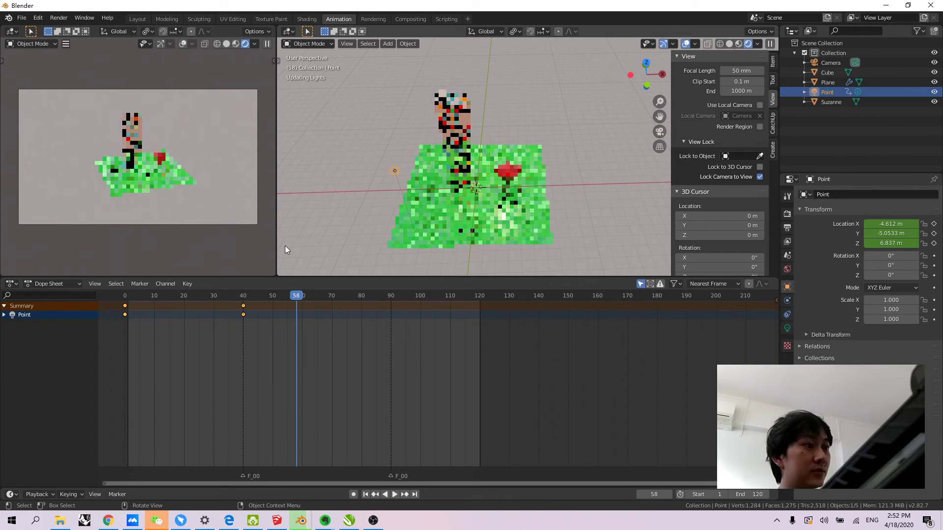
key("space")
left_click_drag(329, 304, 126, 316)
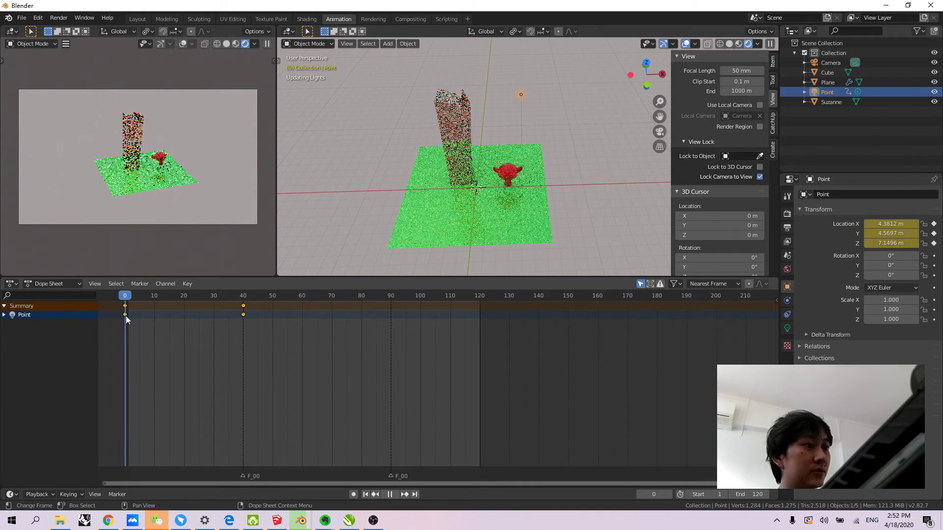
key("space")
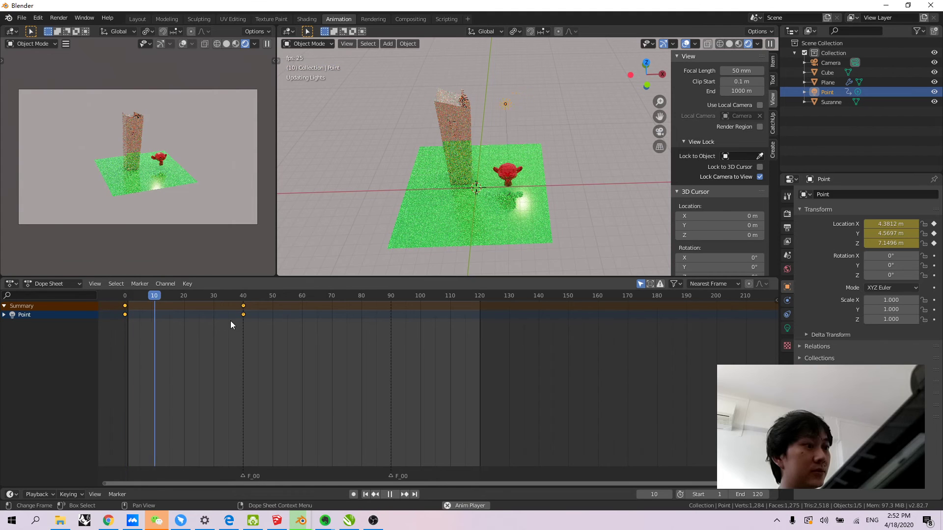
key("space")
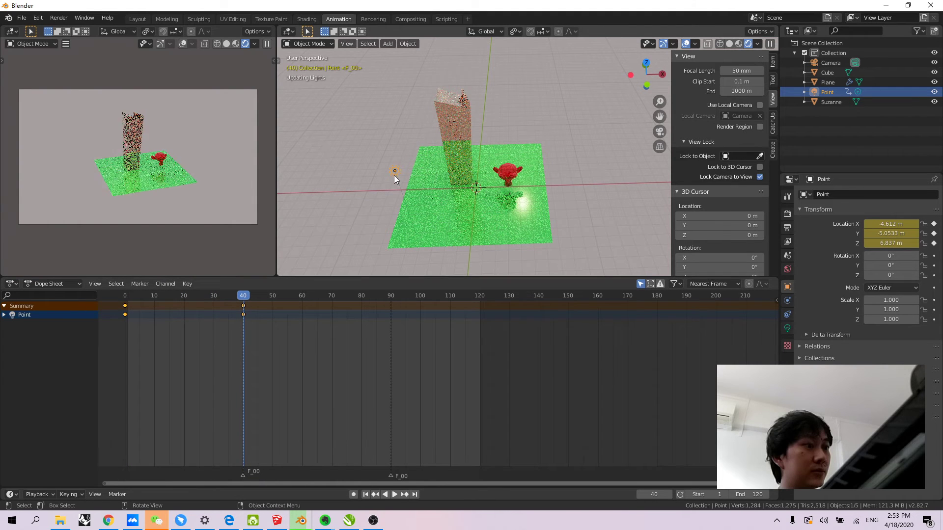
left_click_drag(246, 295, 104, 297)
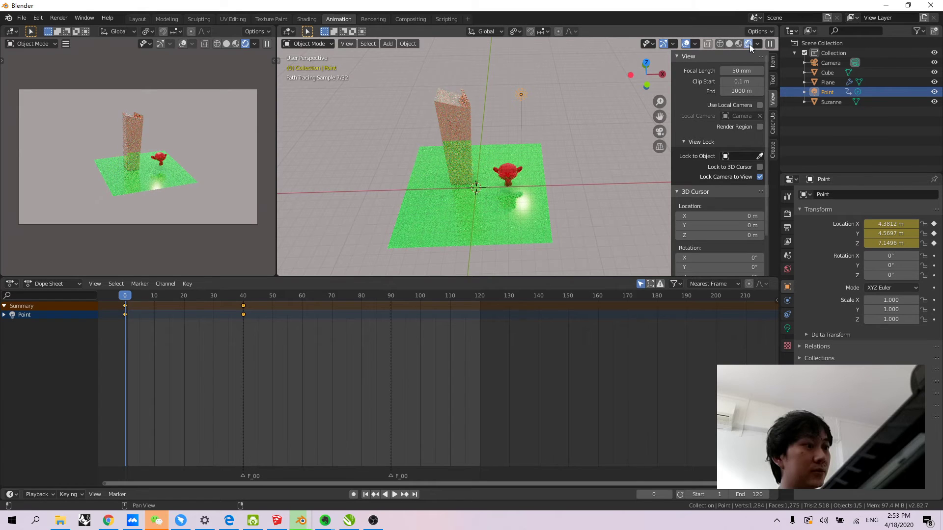
Expand the world preview and set the Dynamic_1 world's background strength to 0.200
middle_click_drag(464, 169, 482, 149)
scroll(475, 116, "up", 3)
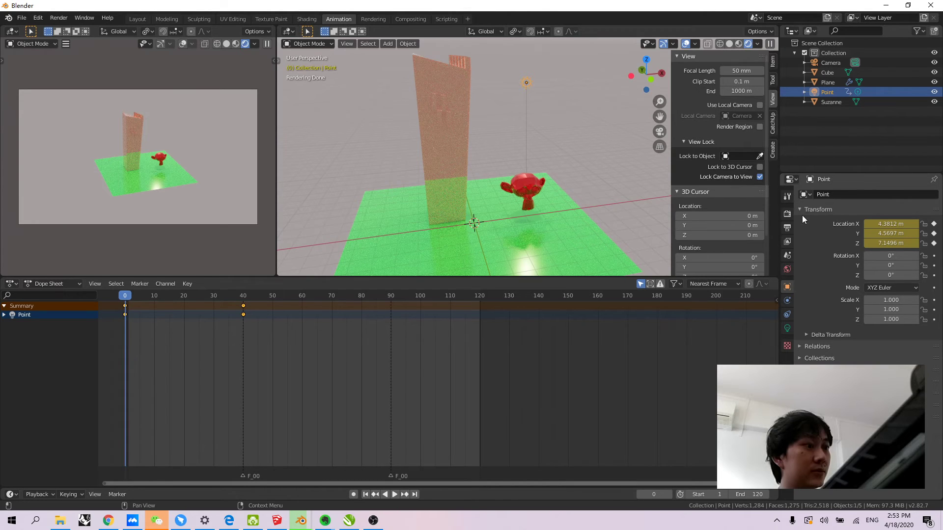
left_click(787, 270)
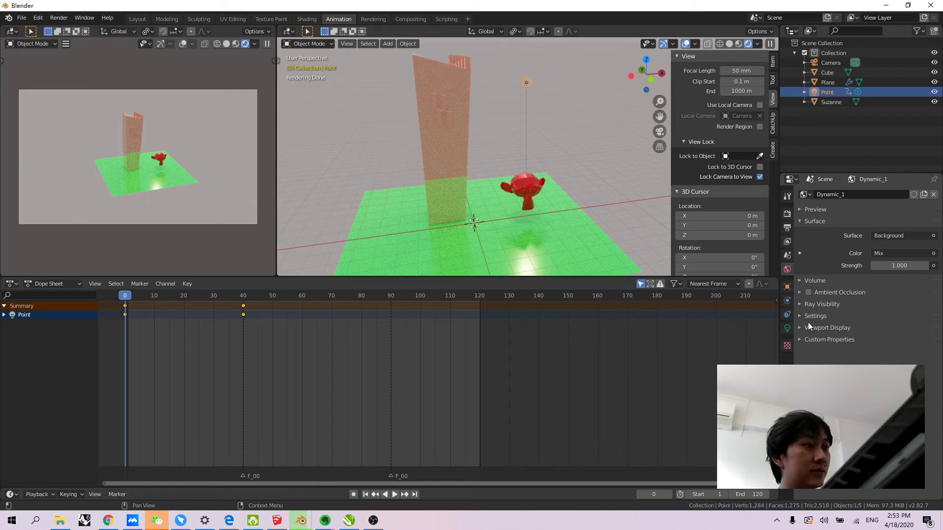
left_click(799, 305)
left_click(799, 304)
left_click(799, 305)
left_click(799, 304)
left_click(799, 315)
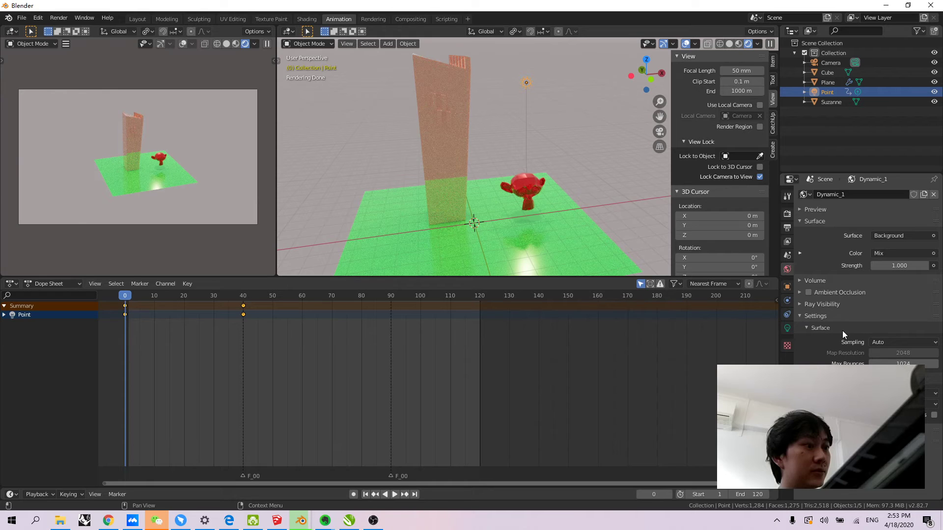
left_click(802, 316)
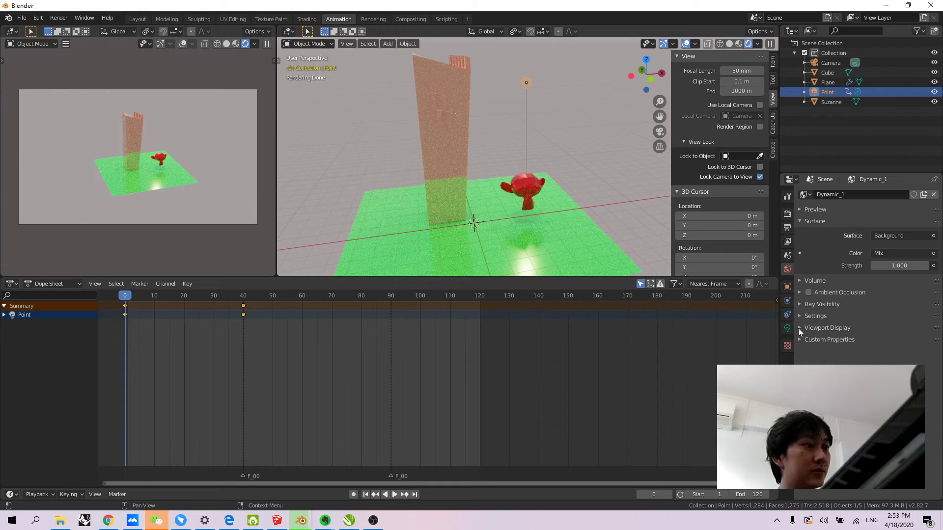
left_click(800, 209)
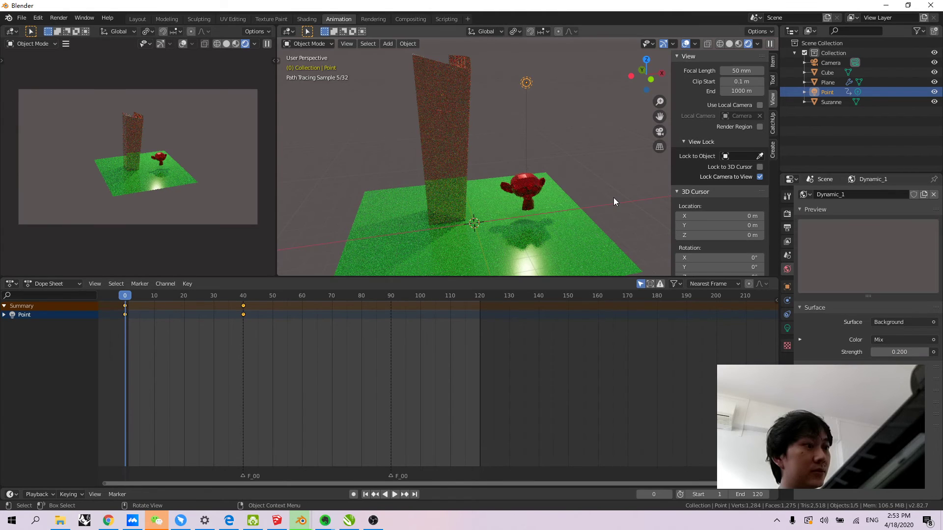
Play back the light animation with the dimmed background, reselecting the Point light to show its keyframes and replaying from frame 0
left_click(581, 157)
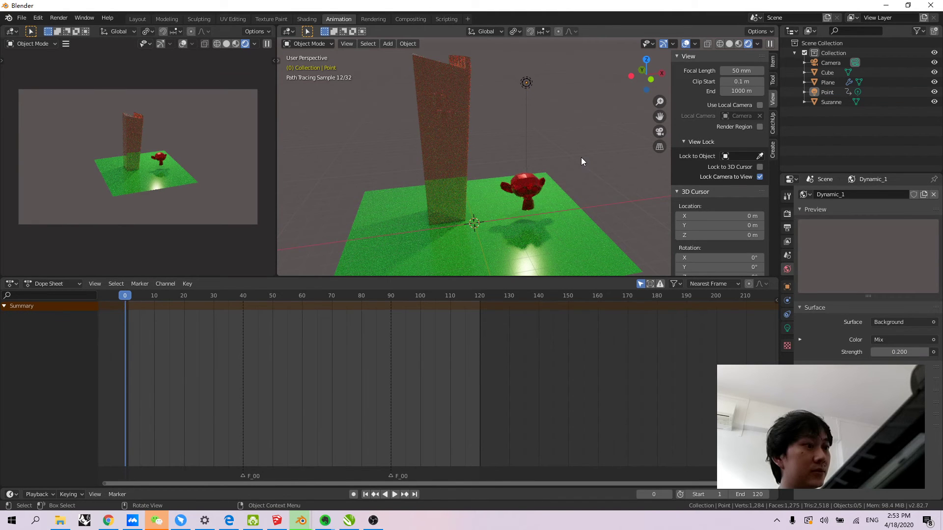
key("space")
key("space")
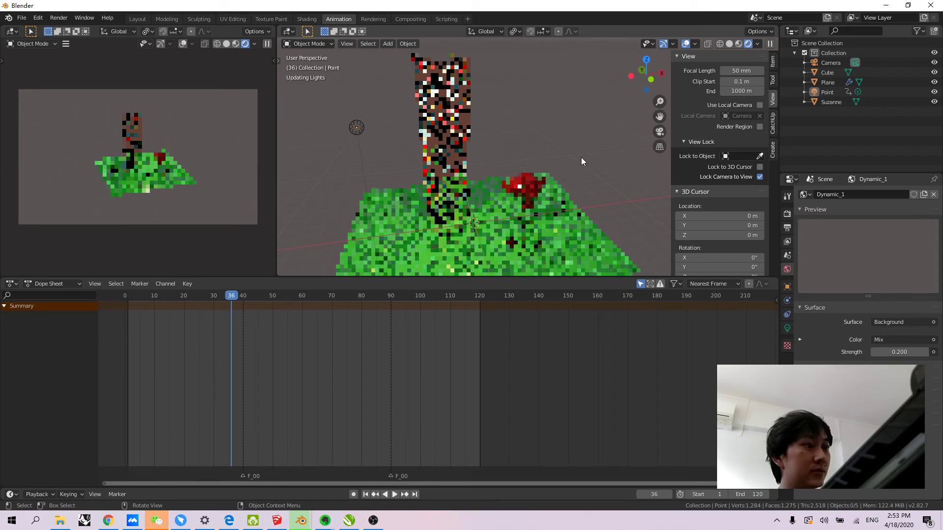
left_click(831, 92)
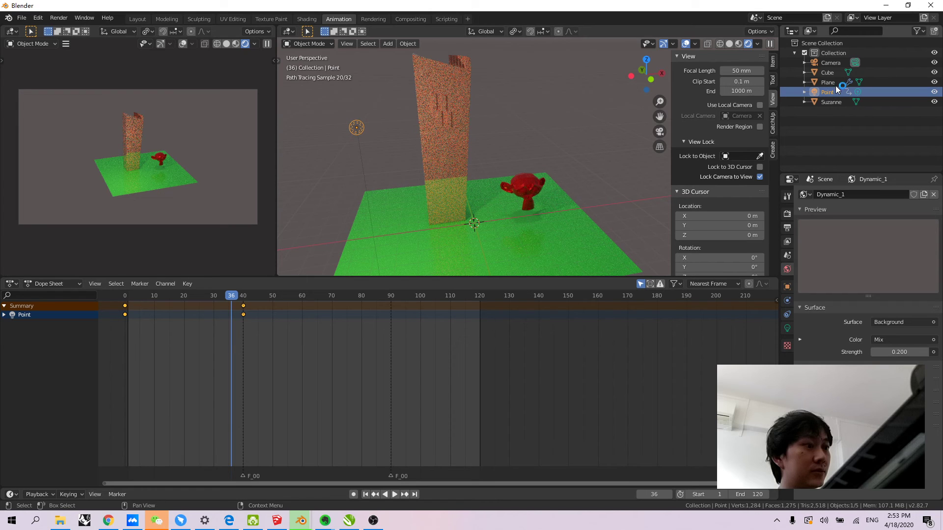
key("space")
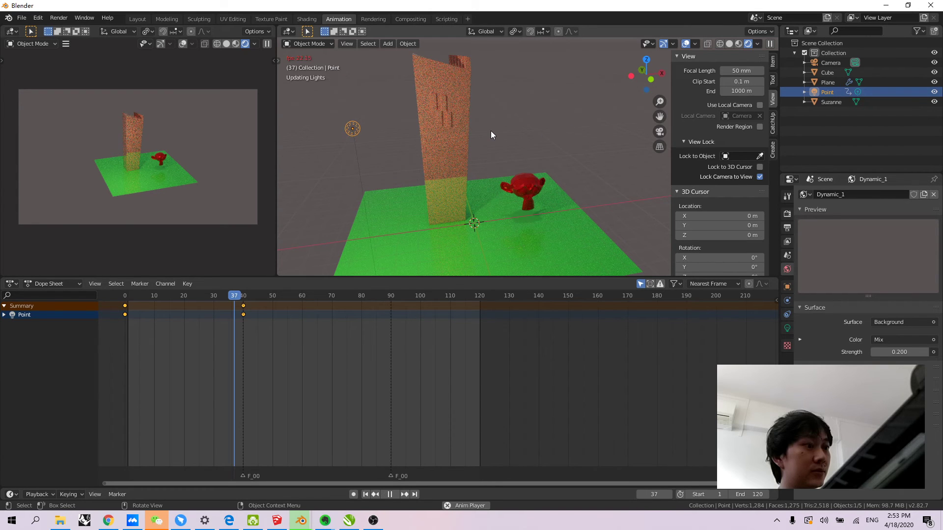
left_click_drag(314, 295, 110, 305)
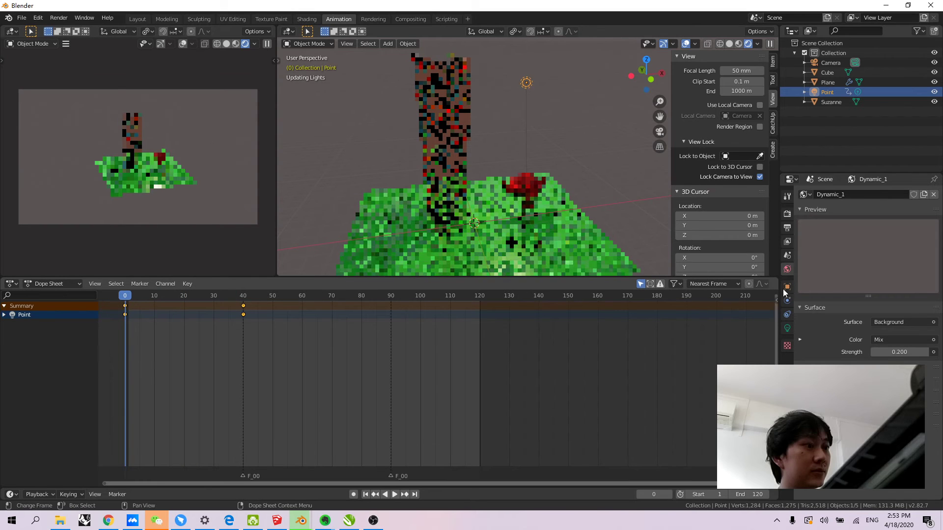
key("space")
key("space")
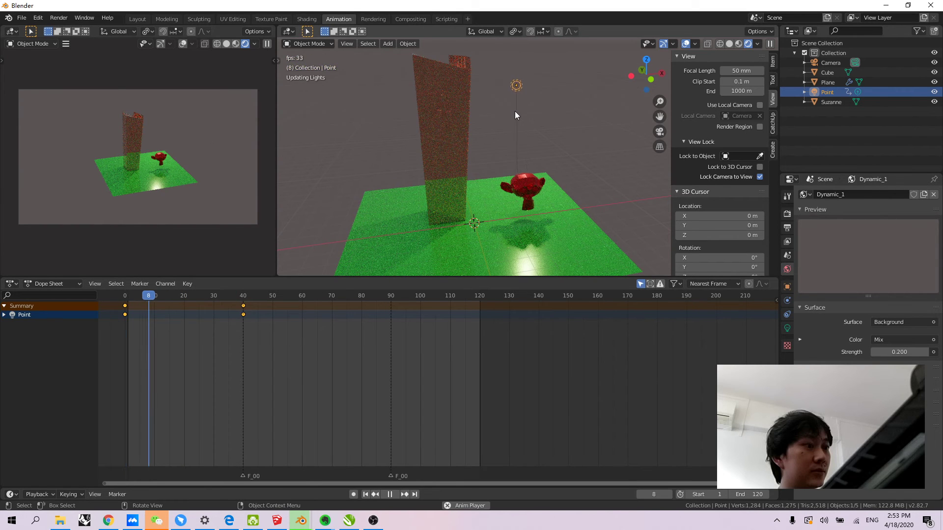
key("space")
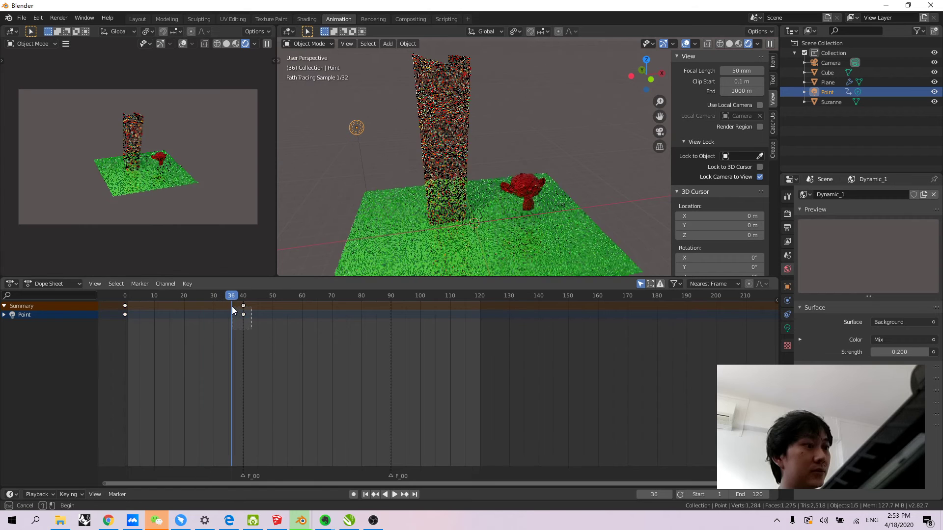
Move the Point light's keyframe at frame 40 to frame 90
left_click(243, 307)
key("g")
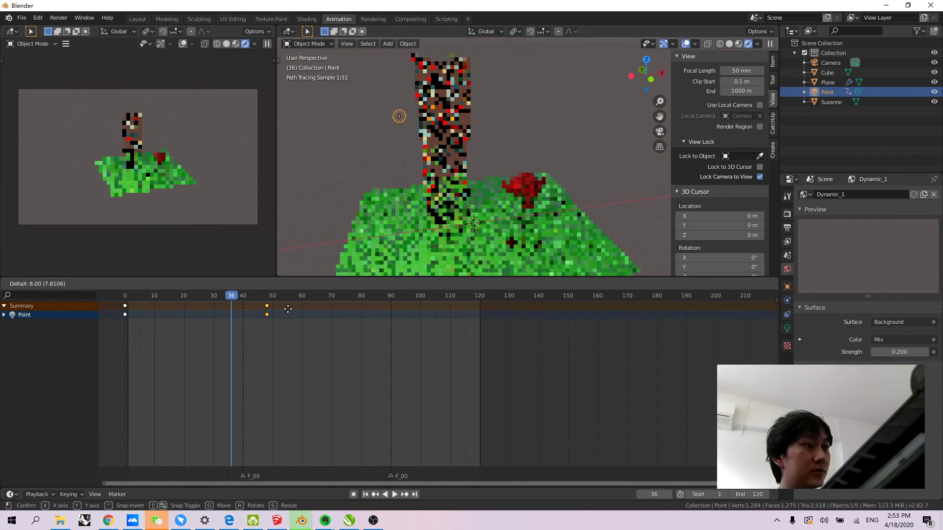
left_click(391, 319)
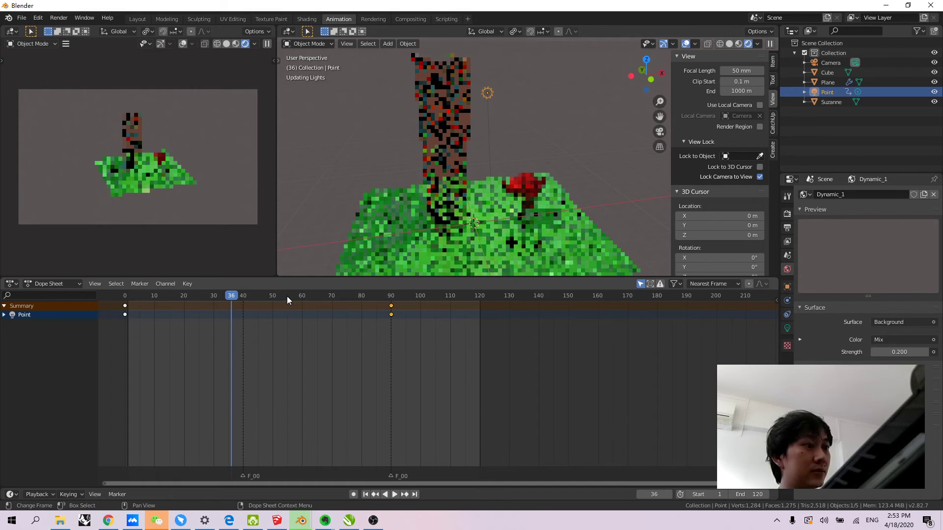
Play back the retimed Point light movement from frame 0 and return the playhead to frame 0
left_click_drag(197, 295, 125, 295)
key("space")
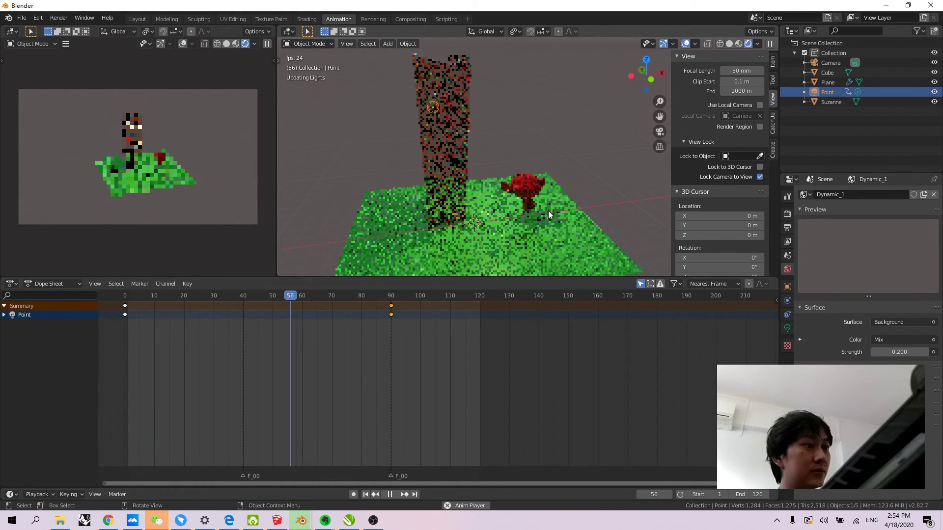
key("space")
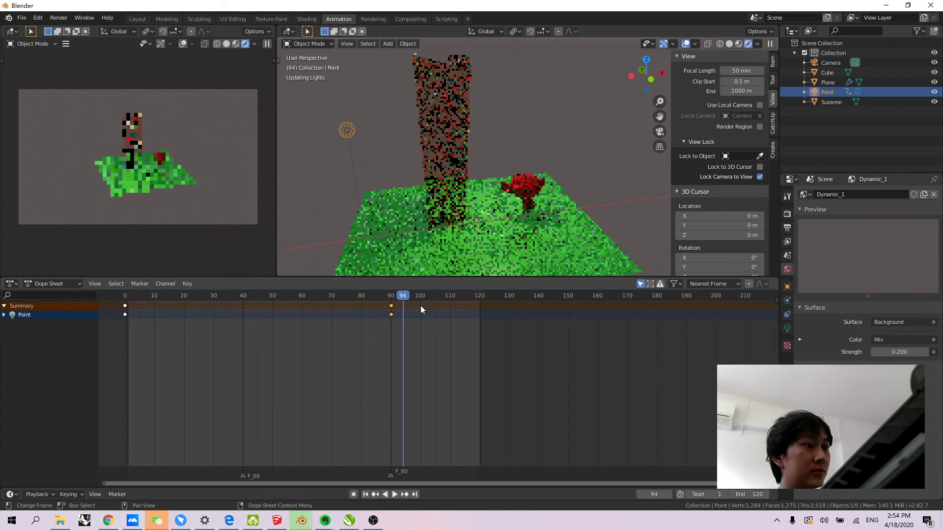
left_click_drag(401, 295, 113, 308)
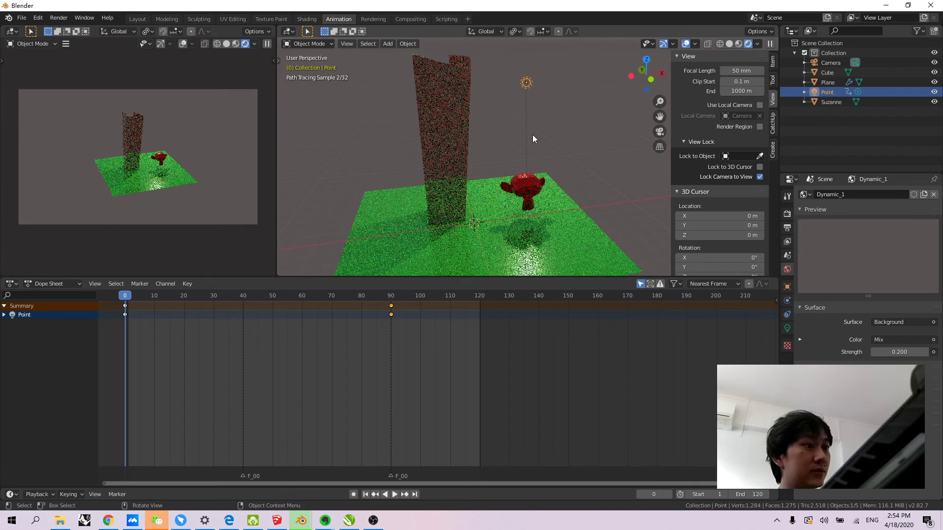
Switch the main viewport to Material Preview shading and play back the light animation with the tower and monkey head in view
middle_click_drag(532, 135, 491, 153)
middle_click_drag(419, 173, 435, 170)
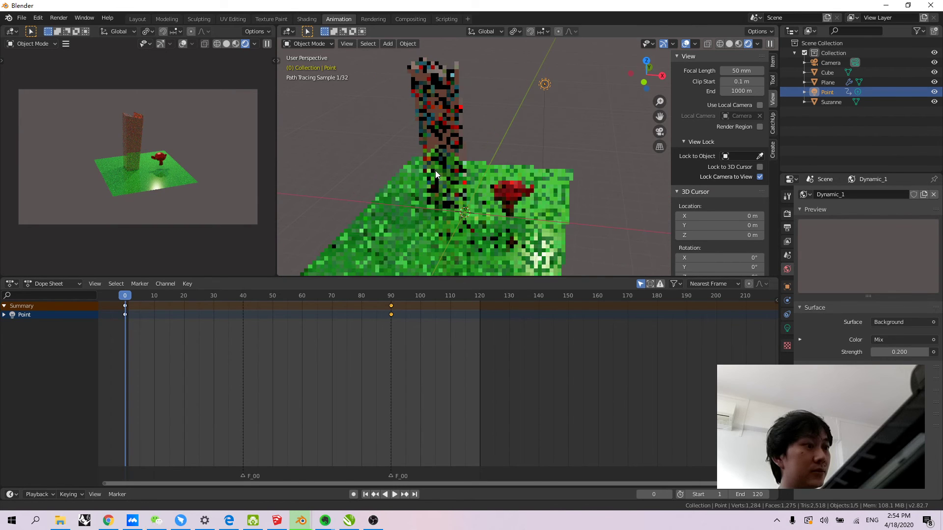
left_click(738, 43)
middle_click_drag(569, 143, 549, 146)
key("space")
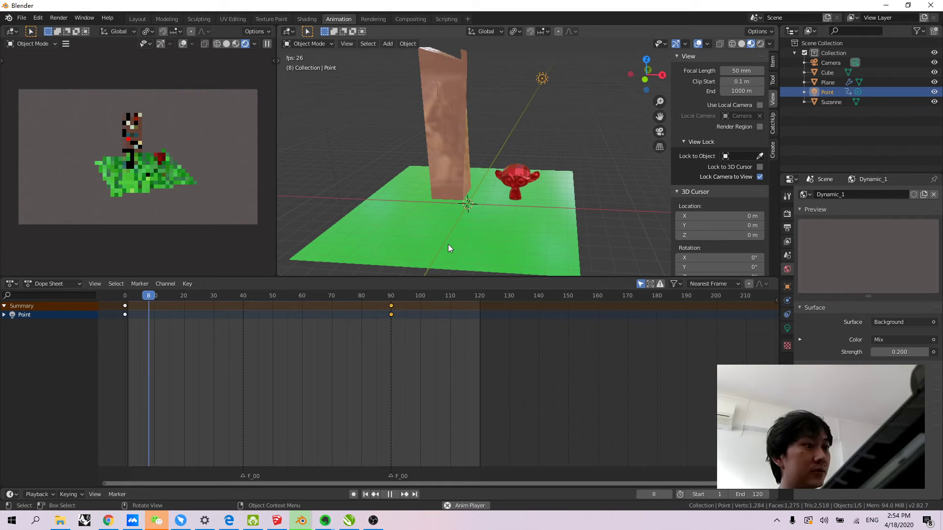
key("space")
middle_click_drag(505, 141, 513, 131)
scroll(449, 108, "down", 4)
middle_click_drag(451, 161, 432, 155)
scroll(515, 174, "up", 4)
Try to insert a Visual LocRot keyframe for the camera at frame 0
left_click(204, 143)
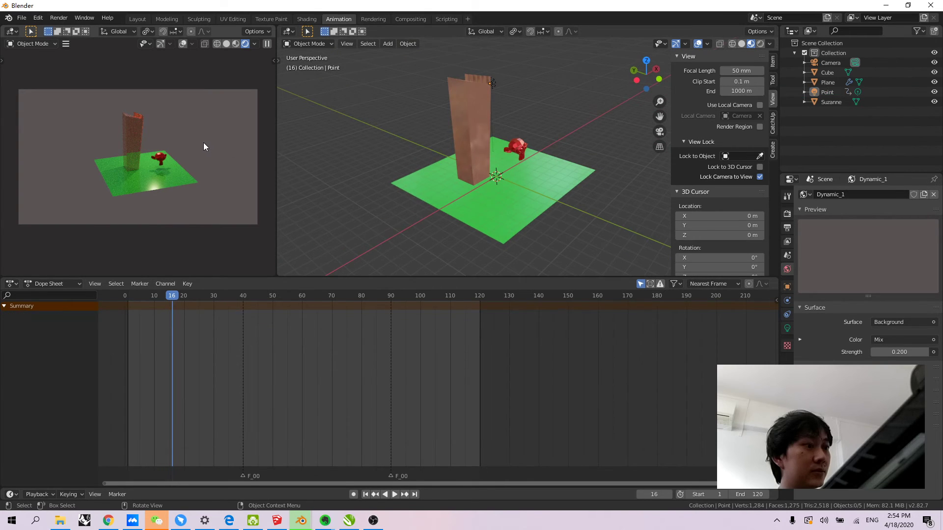
left_click(827, 63)
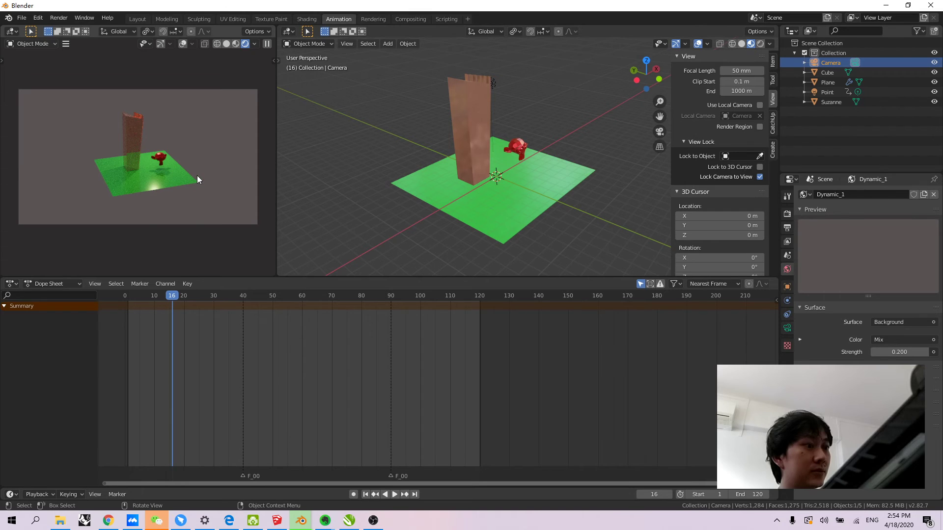
key("space")
left_click_drag(165, 297, 119, 310)
key("space")
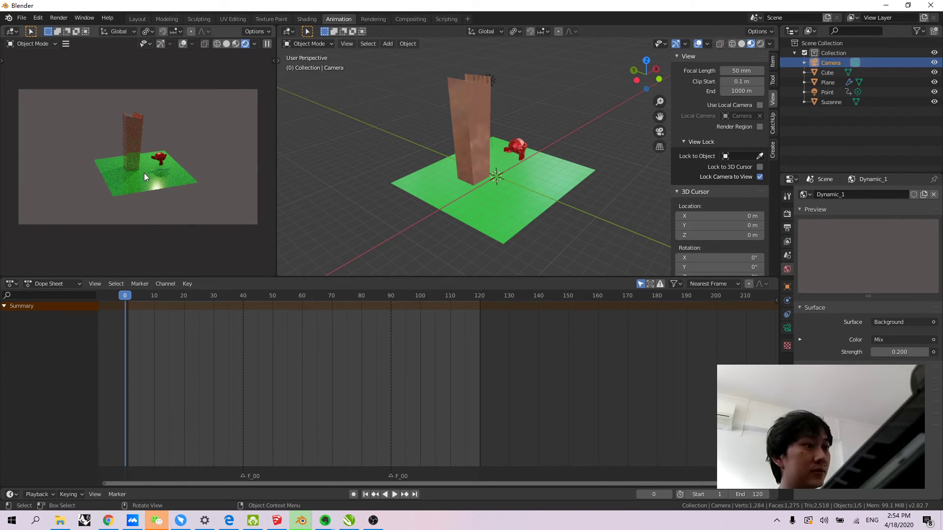
left_click(196, 151)
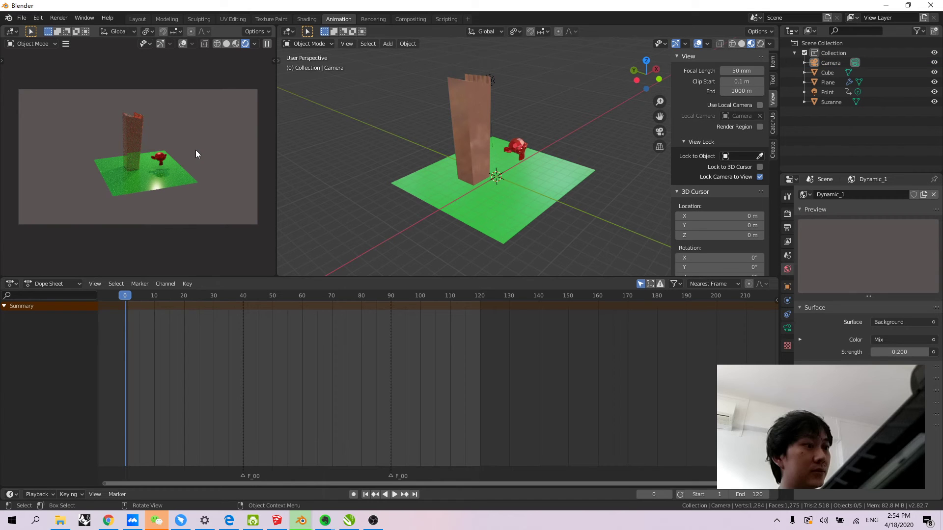
key("i")
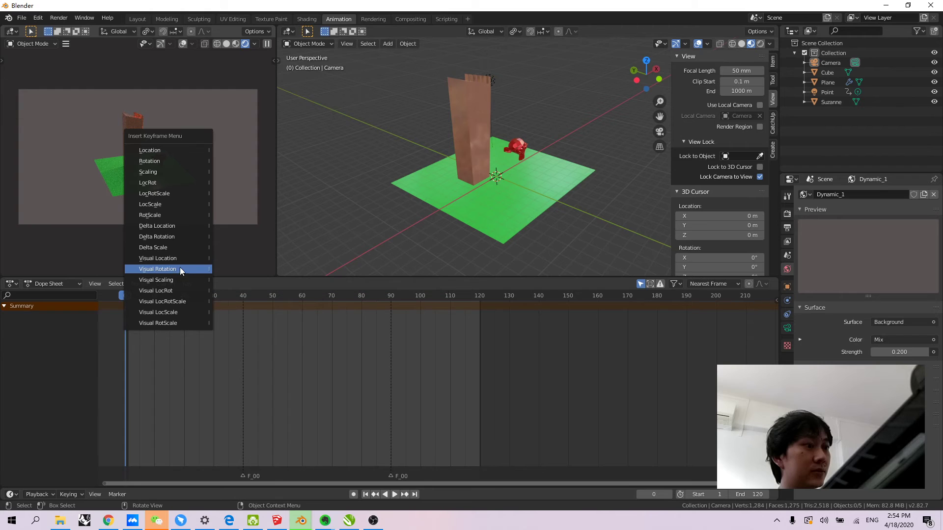
left_click(170, 291)
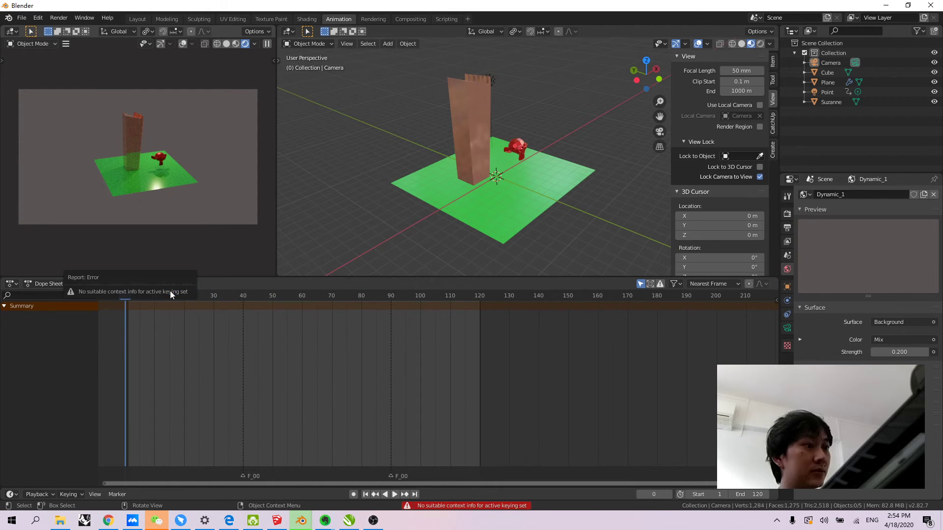
Orbit the camera to a more frontal shot of the scene, select the Plane and insert a Visual LocRot keyframe at frame 0
mouse_move(138, 181)
middle_mouse_down()
mouse_move(157, 181)
mouse_move(68, 147)
mouse_move(81, 136)
mouse_move(143, 140)
mouse_move(84, 157)
mouse_move(123, 152)
mouse_move(145, 167)
middle_mouse_up()
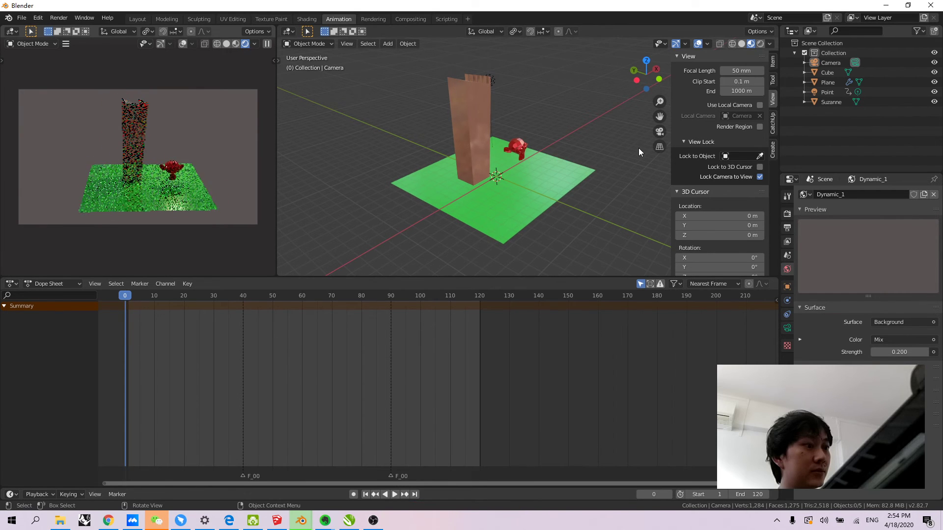
double_click(830, 62)
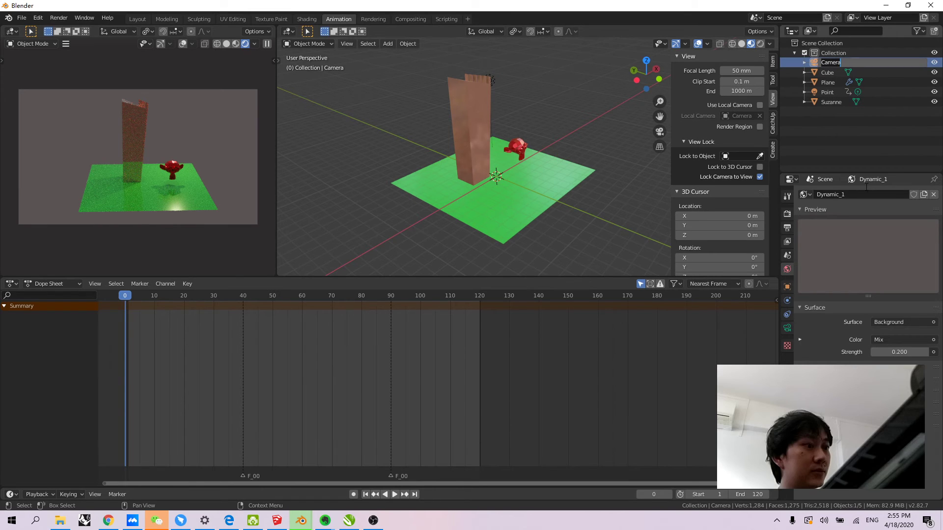
left_click(853, 164)
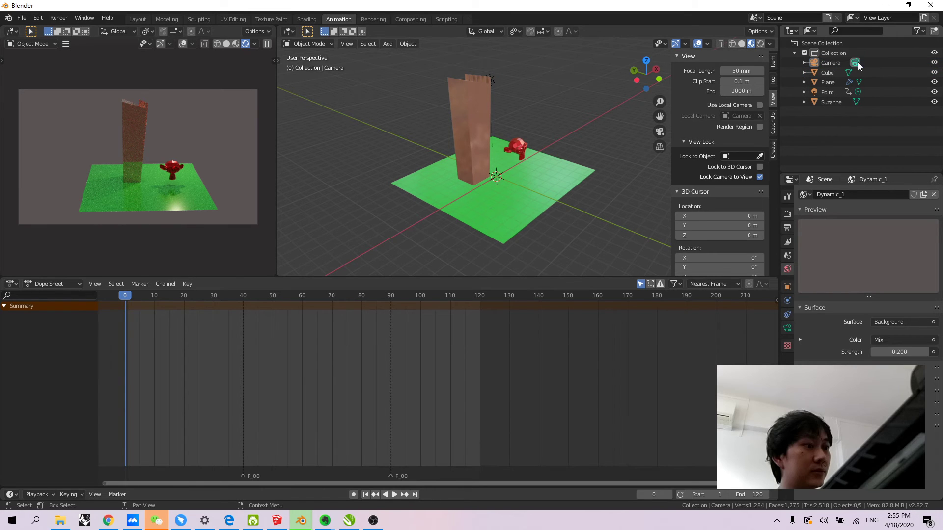
left_click(211, 190)
key("i")
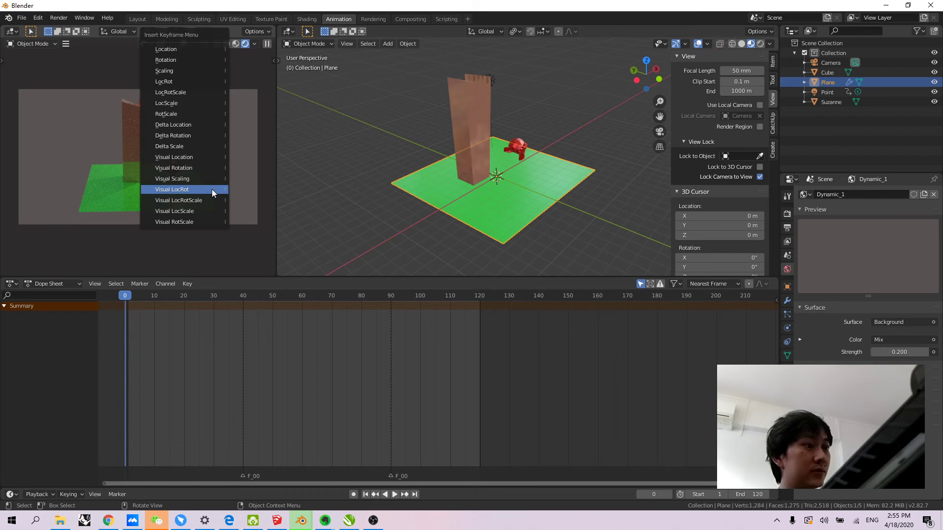
left_click(211, 189)
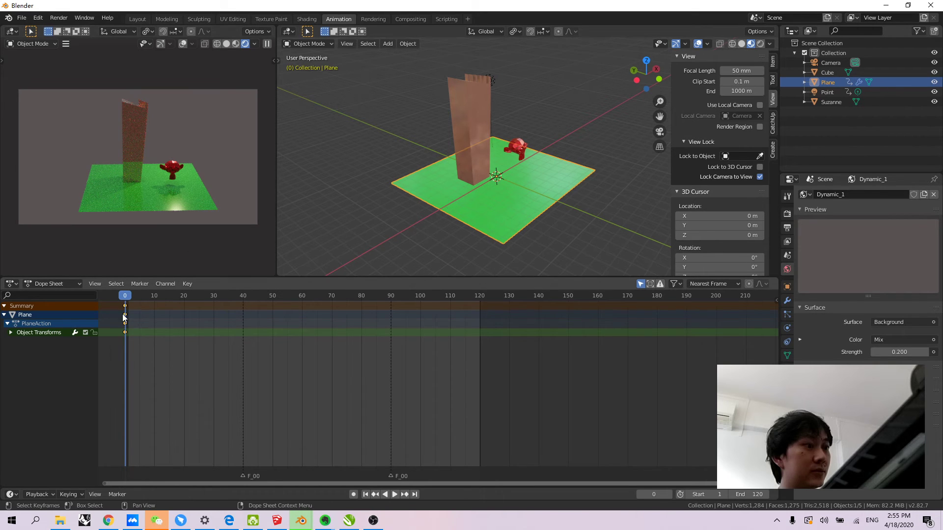
Move the playhead to frame 90 and bring the camera around and closer to the tower and monkey head
key("space")
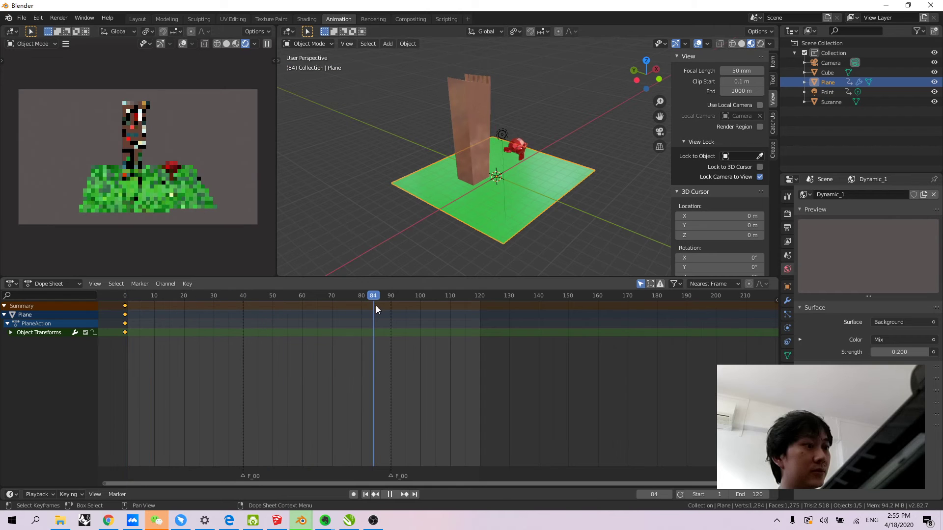
key("space")
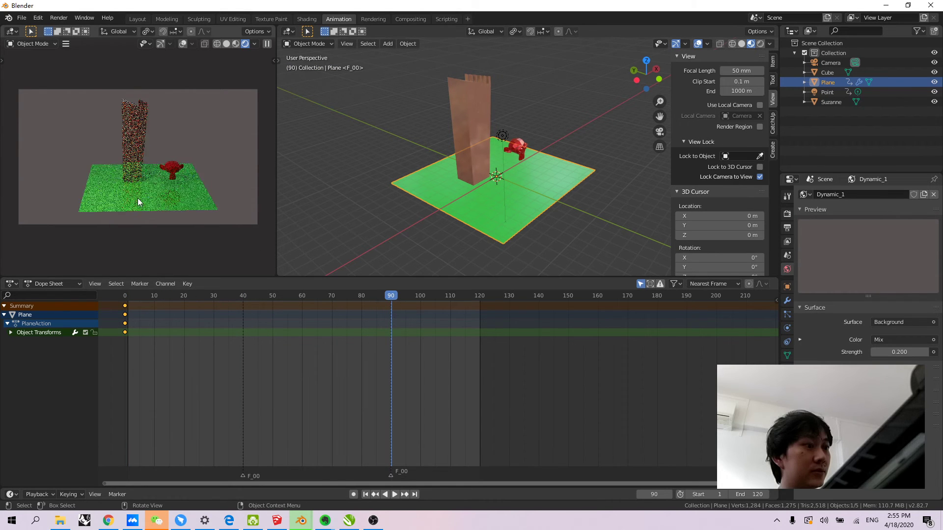
middle_click_drag(149, 177, 92, 173)
scroll(87, 158, "up", 3)
scroll(102, 175, "up", 2)
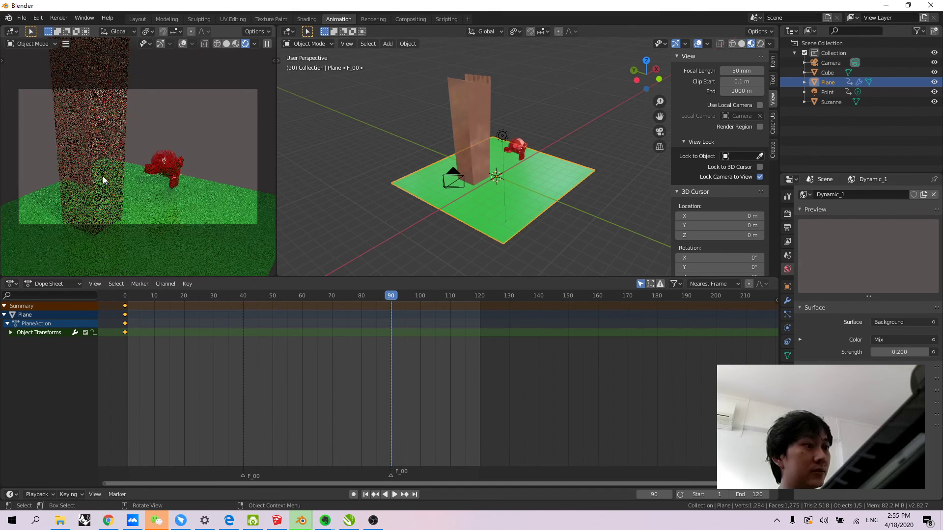
Examine the keyframes of all objects in the Dope Sheet and compare them with those of the Camera alone
key("a")
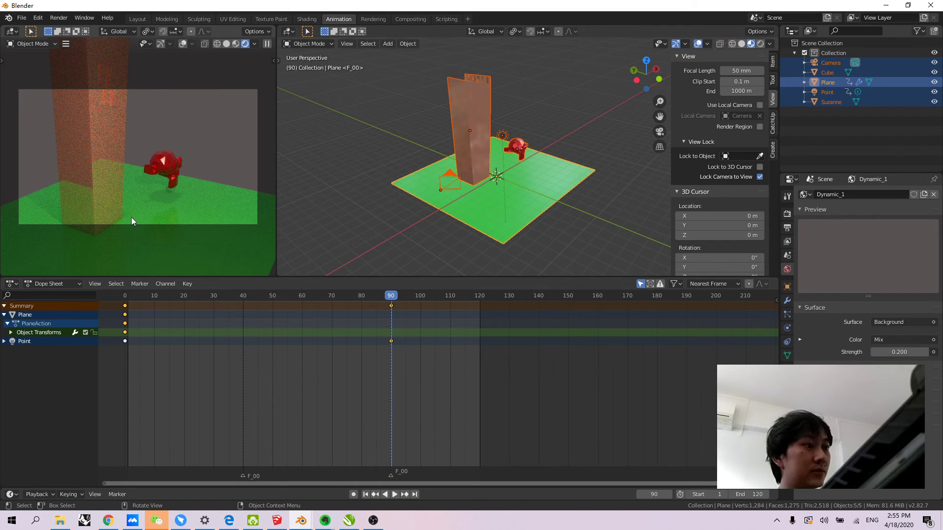
left_click(327, 163)
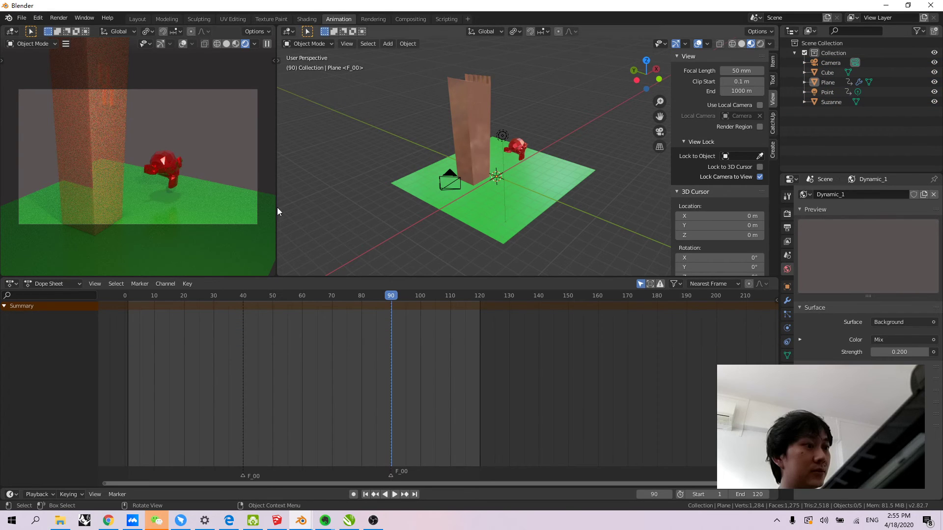
left_click(838, 62)
double_click(823, 66)
key("Return")
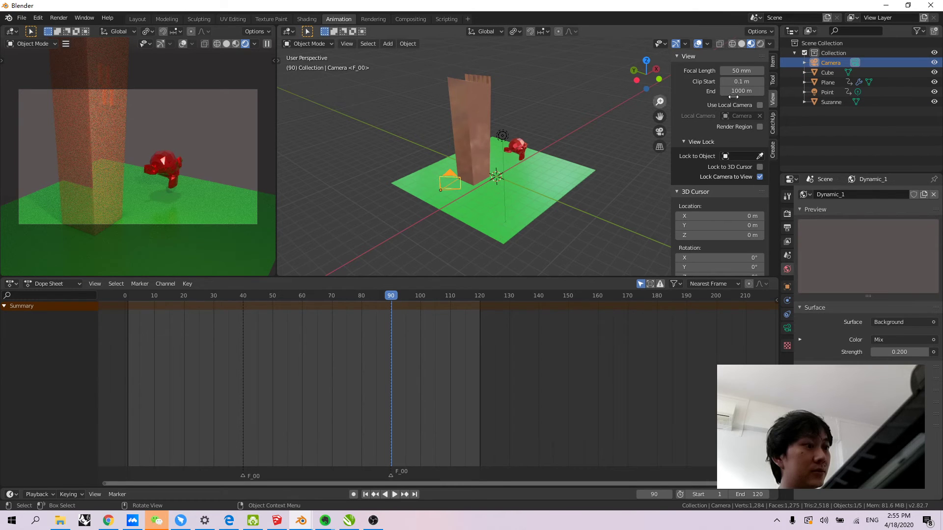
left_click(646, 112)
left_click(829, 72)
left_click(832, 63)
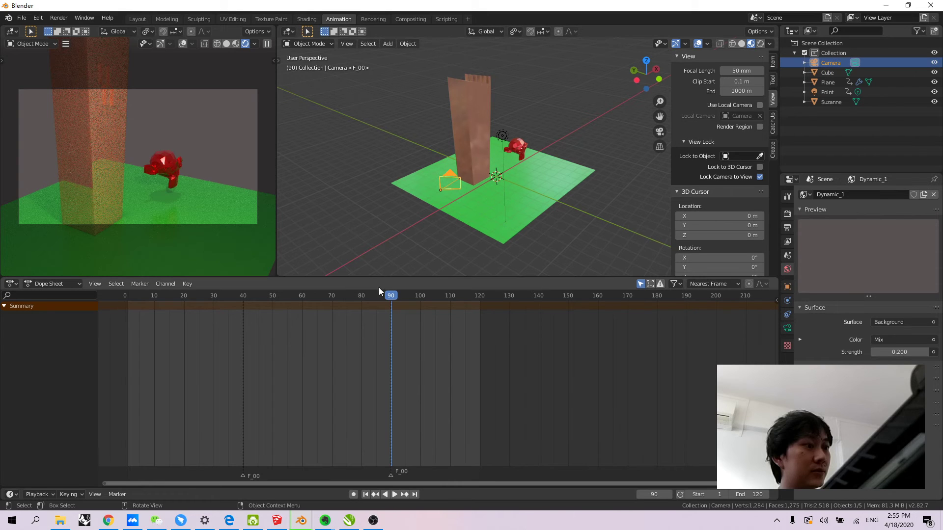
left_click(340, 181)
key("a")
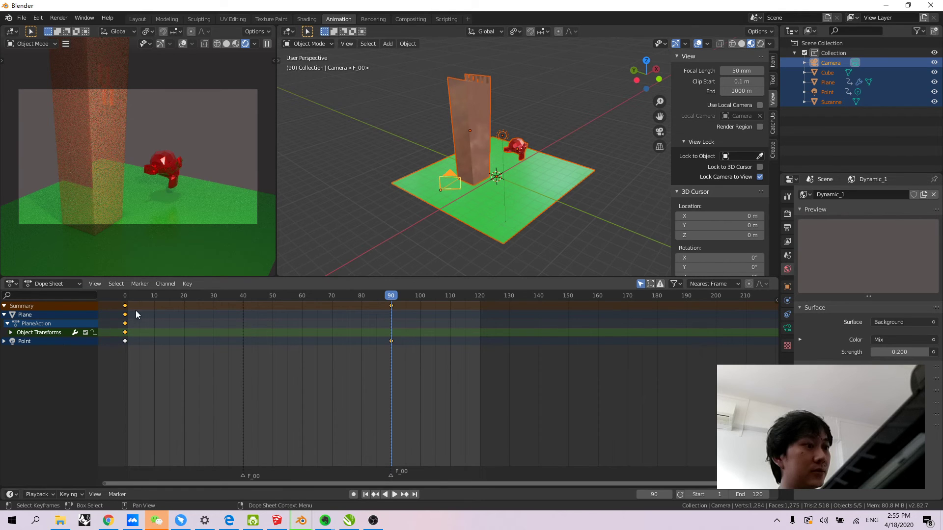
left_click(329, 221)
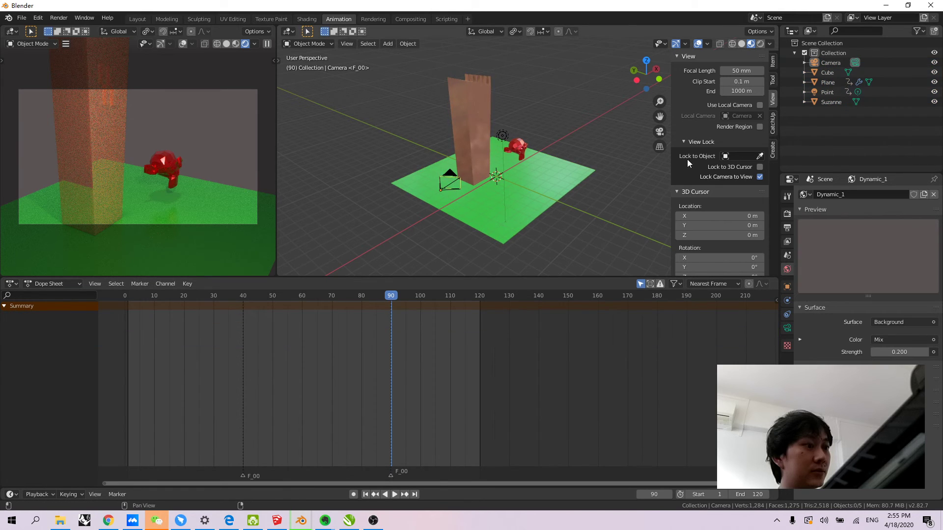
Select the Camera, frame the whole scene in its view at frame 0 and insert an object transform keyframe
left_click(836, 63)
left_click_drag(388, 295, 250, 317)
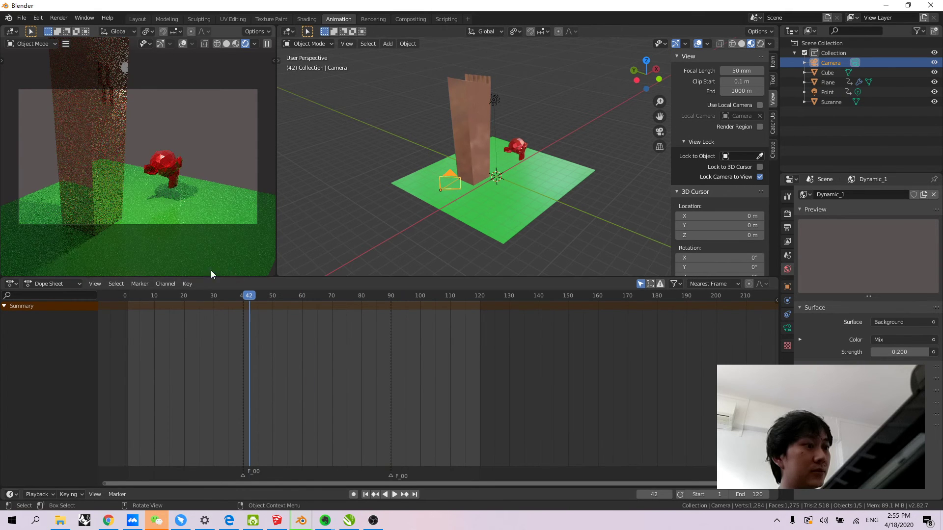
key("shift+Left")
key("space")
key("Escape")
middle_click_drag(142, 178, 124, 146)
scroll(122, 178, "down", 4)
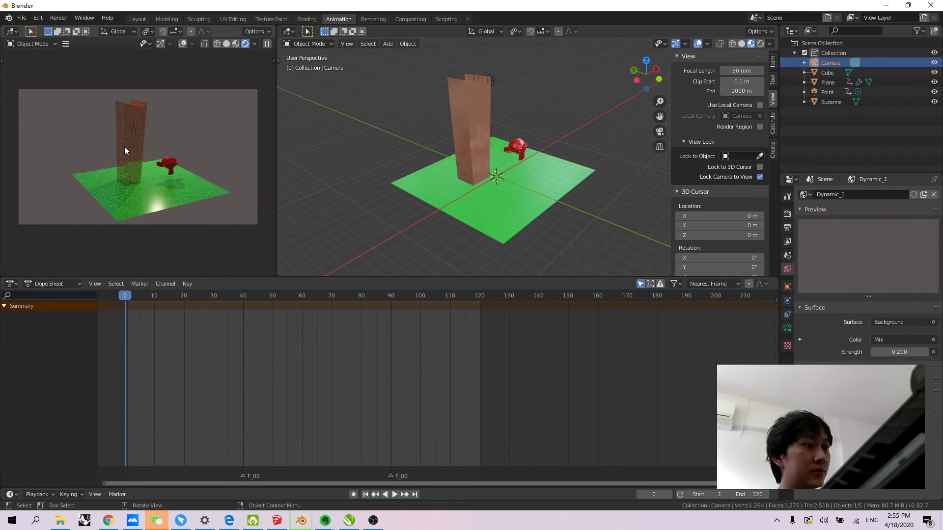
key("i")
left_click(124, 147)
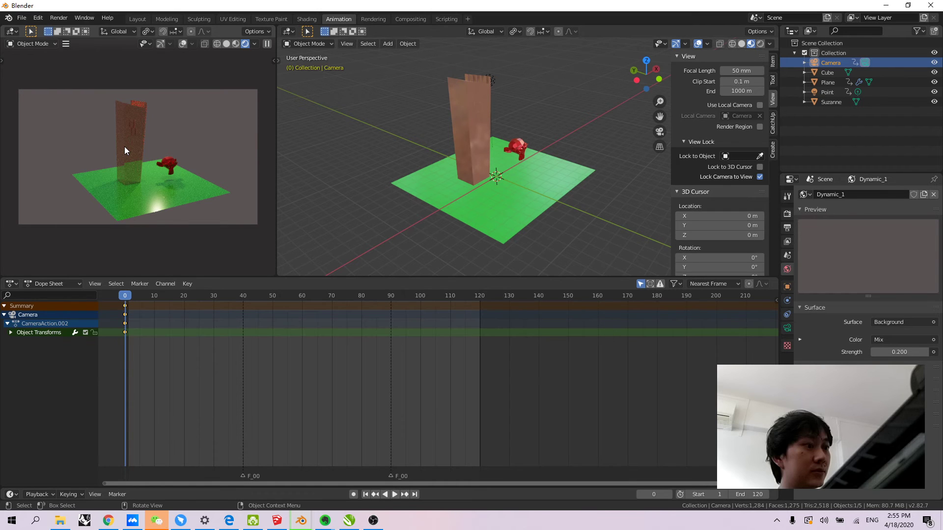
Move the playhead to frame 90, bring the camera closer to the tower and monkey head, and select the Camera
key("space")
left_click_drag(364, 312, 391, 312)
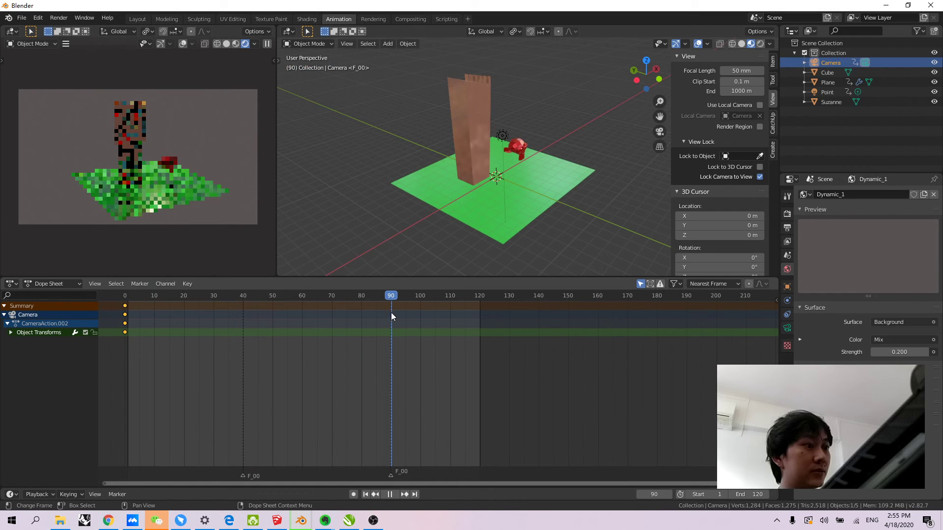
left_click(178, 160)
scroll(111, 154, "up", 5)
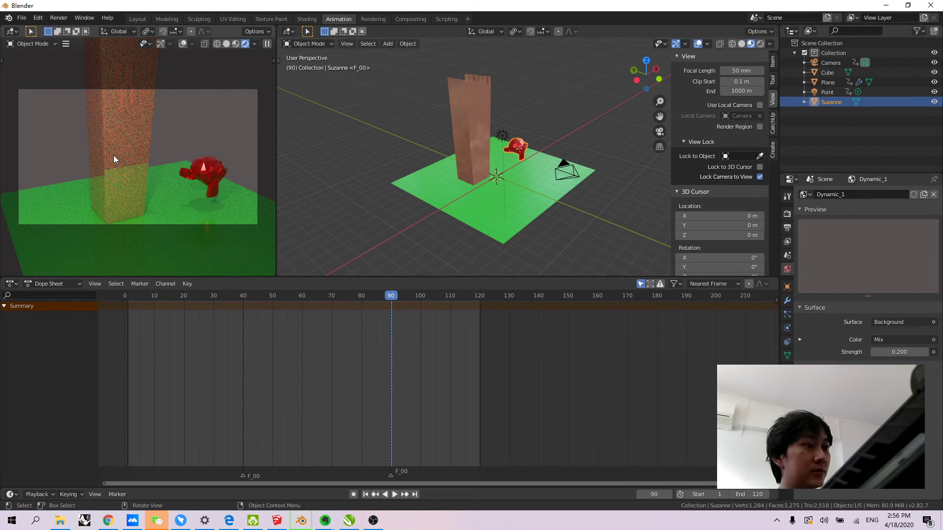
left_click(824, 69)
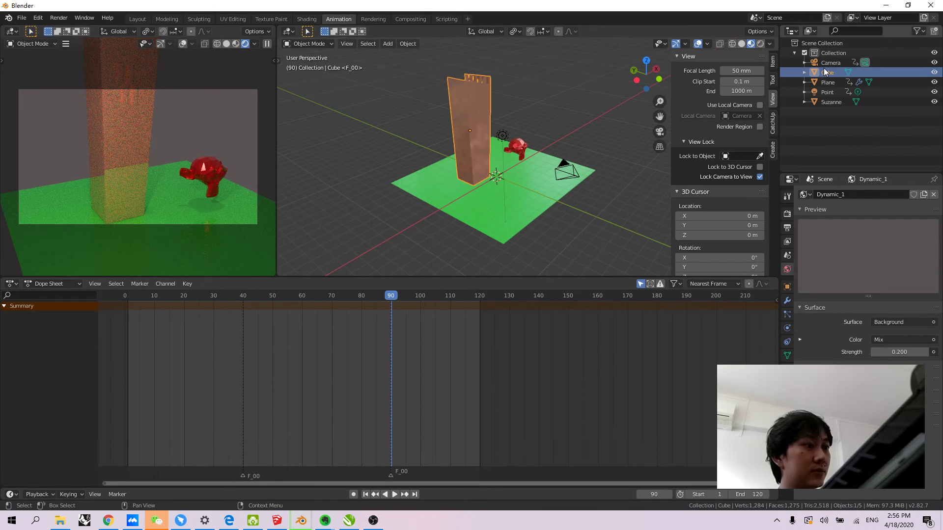
left_click(826, 64)
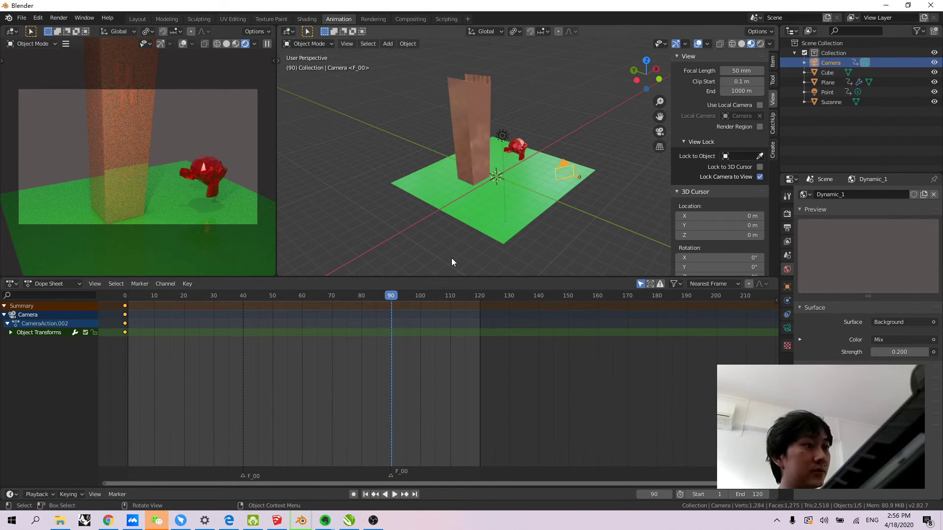
Select the Plane, insert an object transform keyframe at frame 90 and play back the animation from frame 0
left_click(187, 187)
key("i")
left_click(188, 188)
left_click_drag(388, 296, 126, 297)
key("space")
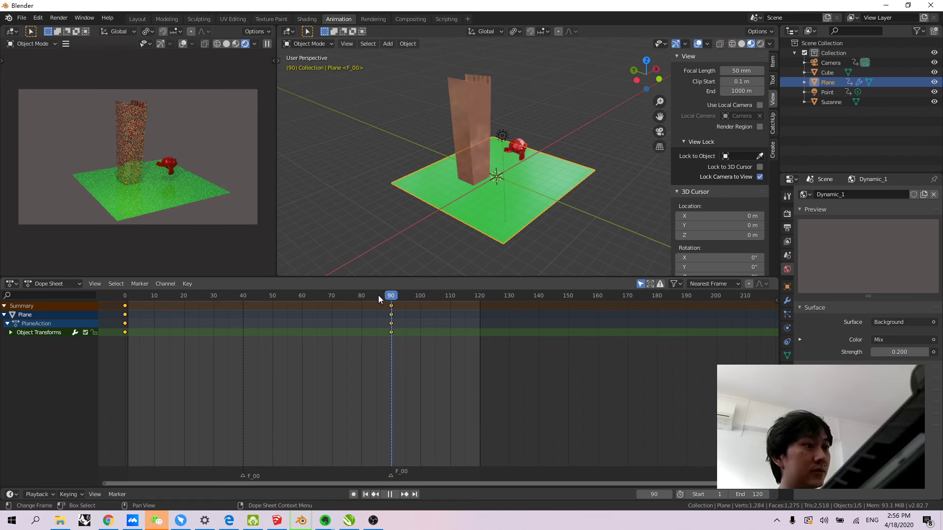
Play back the animation from its start, switching the camera view to Material Preview shading for another playback
left_click_drag(146, 300, 123, 297)
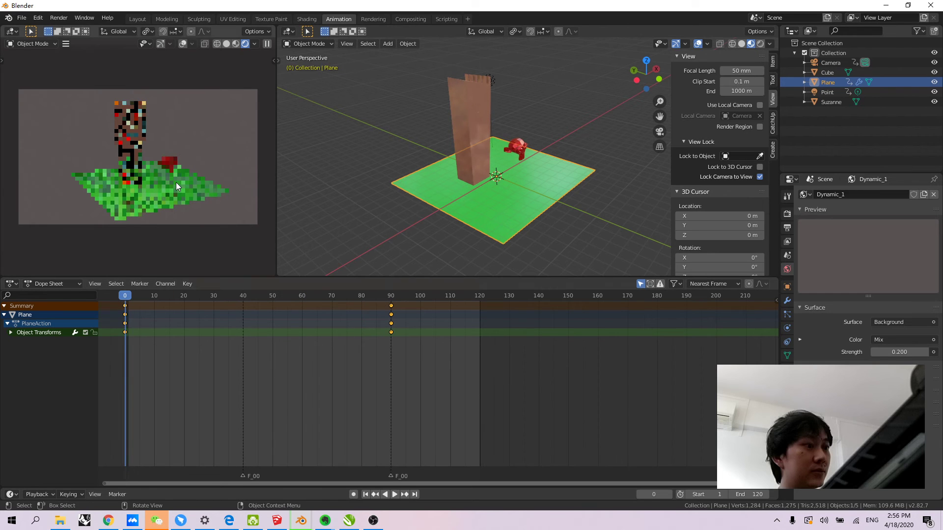
key("space")
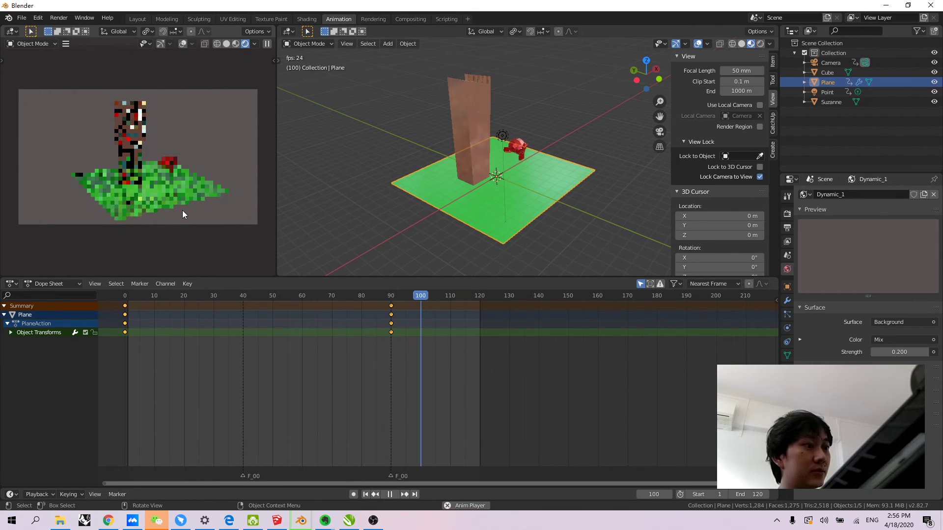
key("space")
left_click_drag(448, 297, 129, 302)
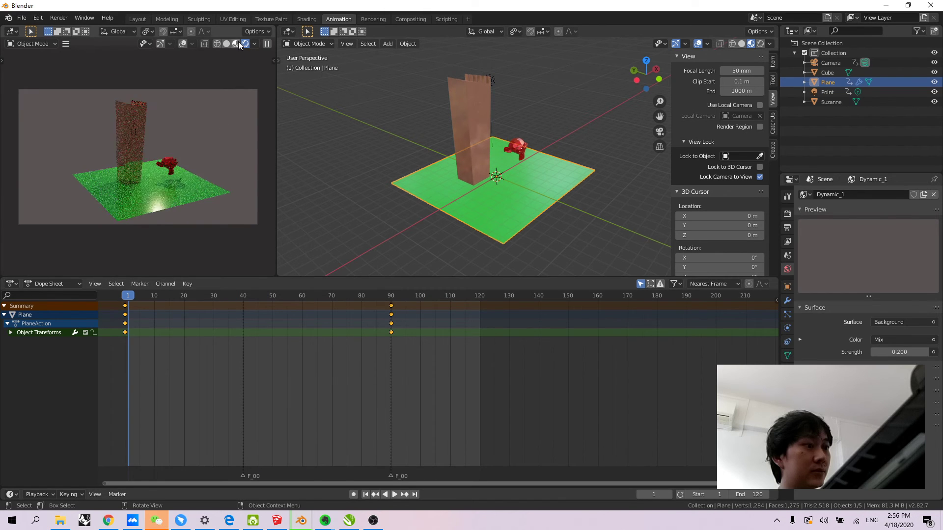
key("space")
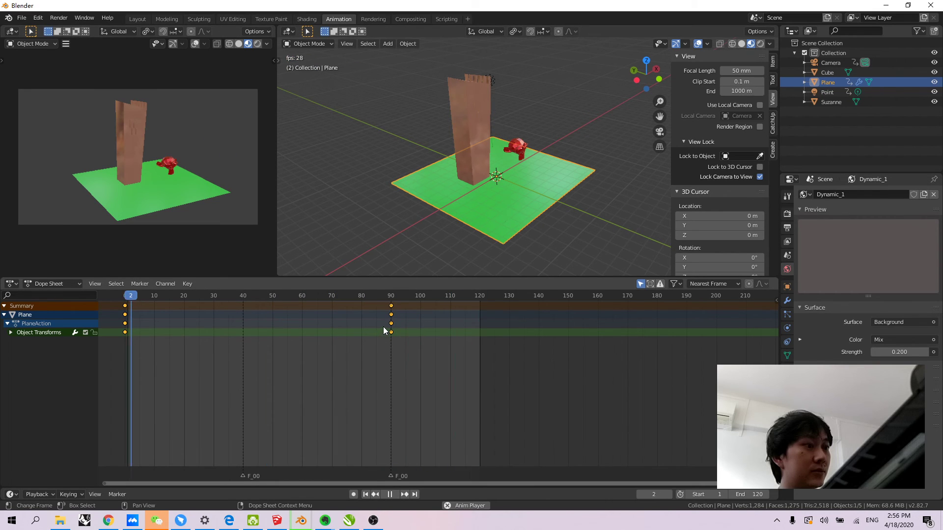
key("space")
Delete the Plane's keyframes at frames 0 and 90
left_click_drag(424, 352, 370, 299)
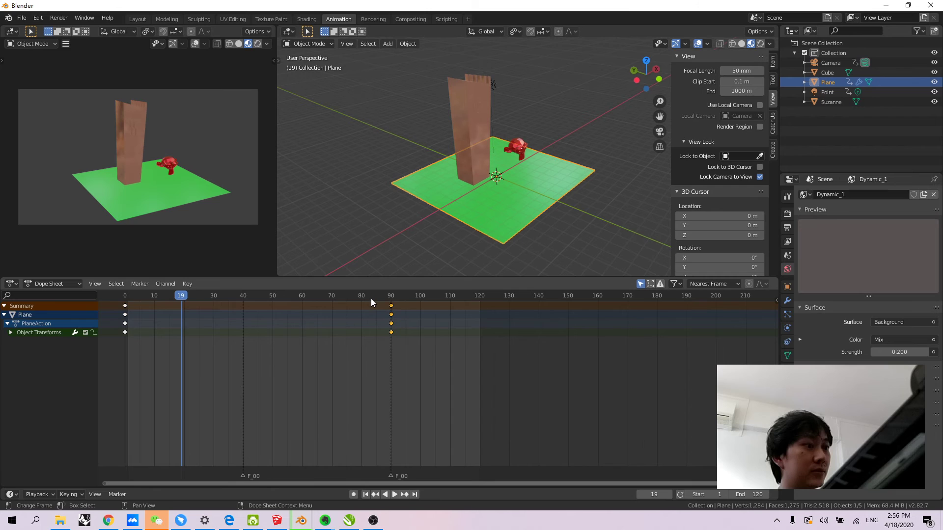
left_click_drag(143, 349, 111, 299)
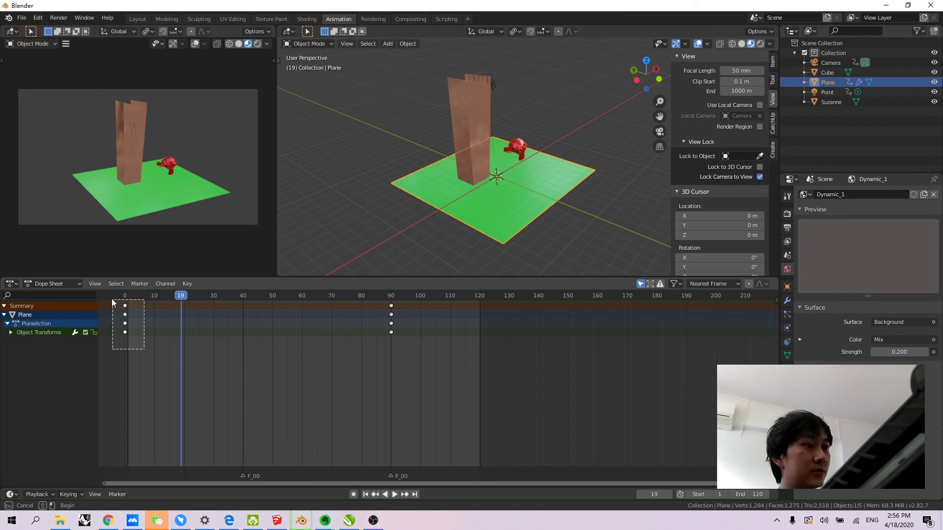
left_click_drag(147, 373, 114, 298)
key("x")
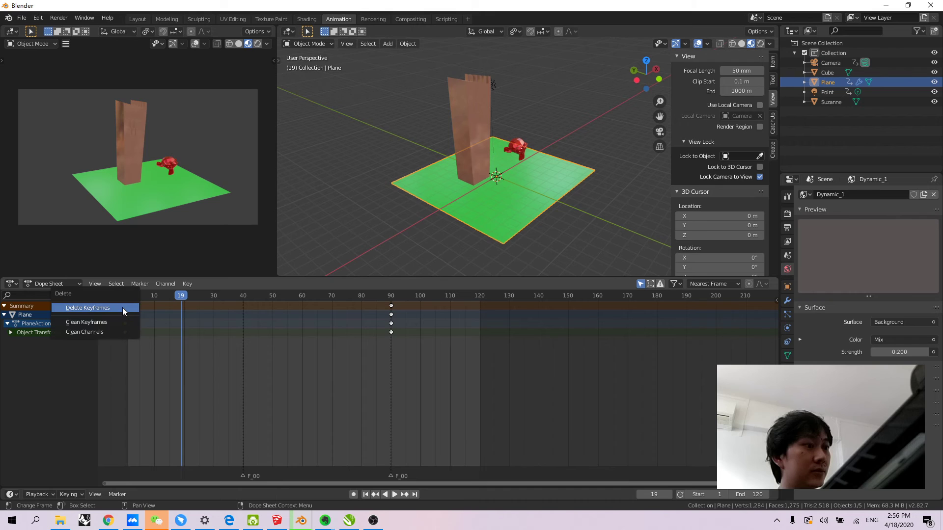
left_click(122, 307)
left_click_drag(417, 376, 386, 300)
key("x")
left_click(389, 300)
Select the Camera, move it closer to the tower and monkey head at frame 90 and insert an object transform keyframe
left_click(124, 297)
left_click(837, 64)
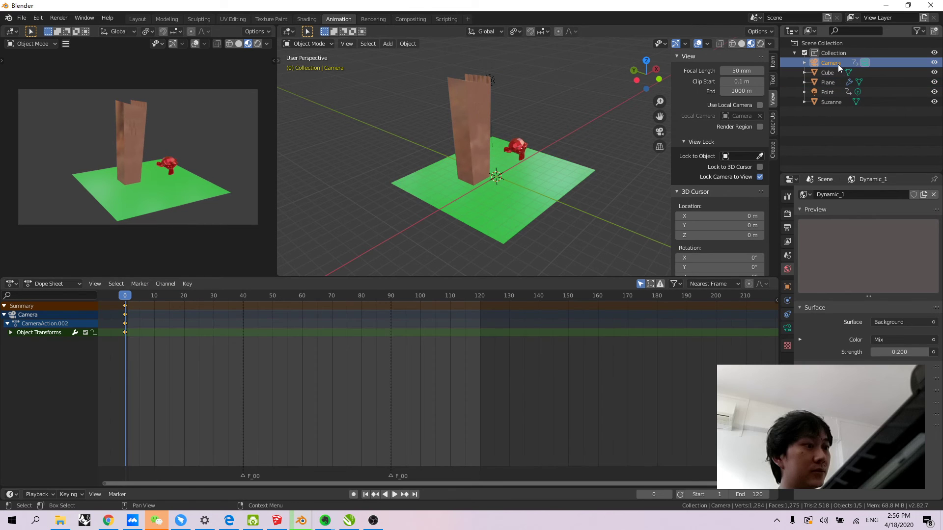
left_click_drag(137, 296, 391, 296)
middle_click_drag(202, 218, 173, 175)
scroll(173, 181, "up", 4)
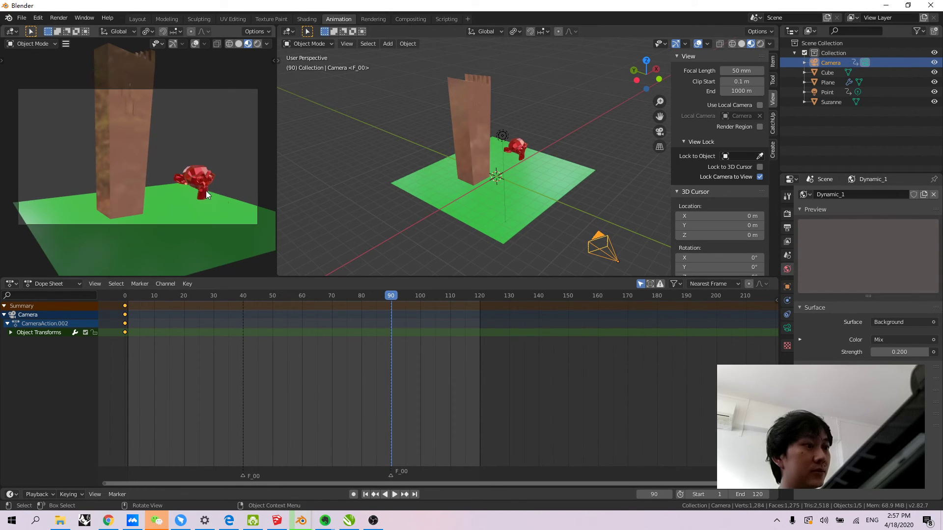
key("i")
left_click(225, 196)
Delete the Camera's keyframe at frame 90
left_click_drag(394, 296, 373, 302)
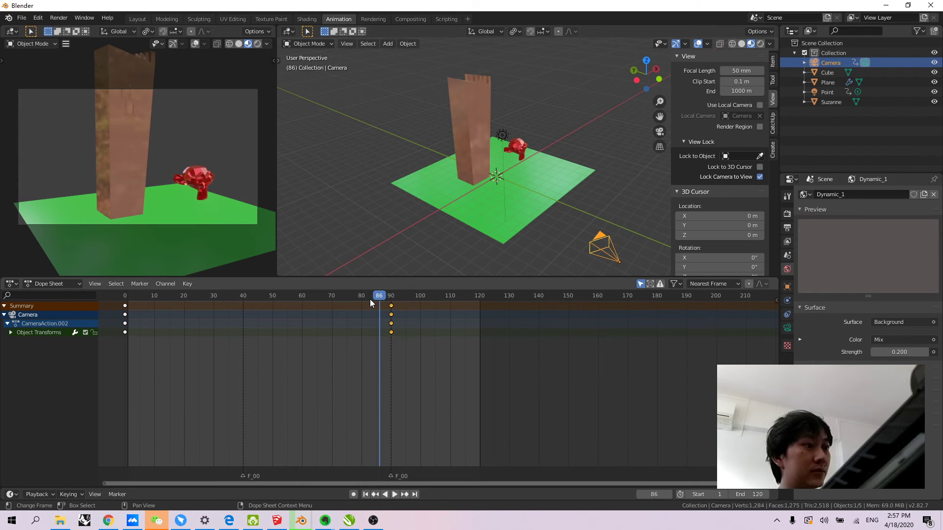
key("x")
left_click(369, 300)
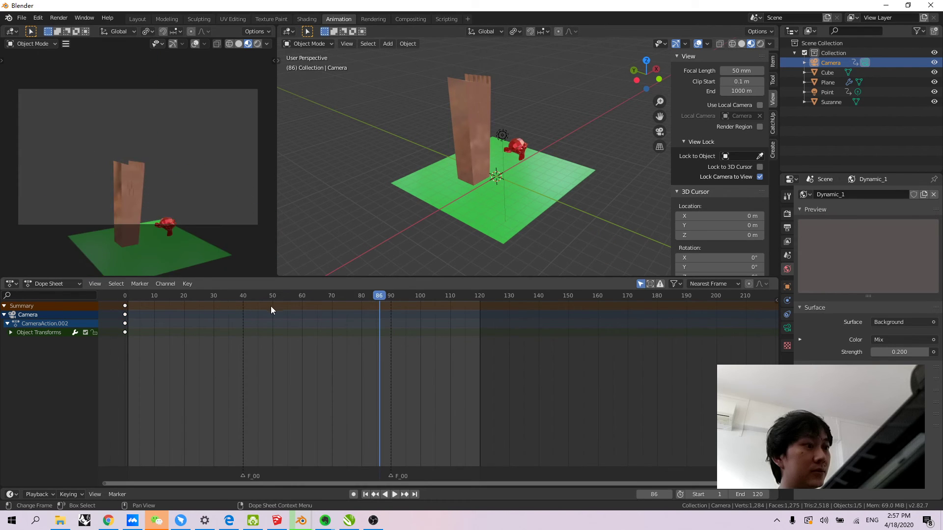
Reframe the tower, plane and monkey head in the Camera's view at frame 0 from a new angle, checking it in playback
left_click_drag(381, 300, 110, 300)
middle_click_drag(155, 199, 147, 211)
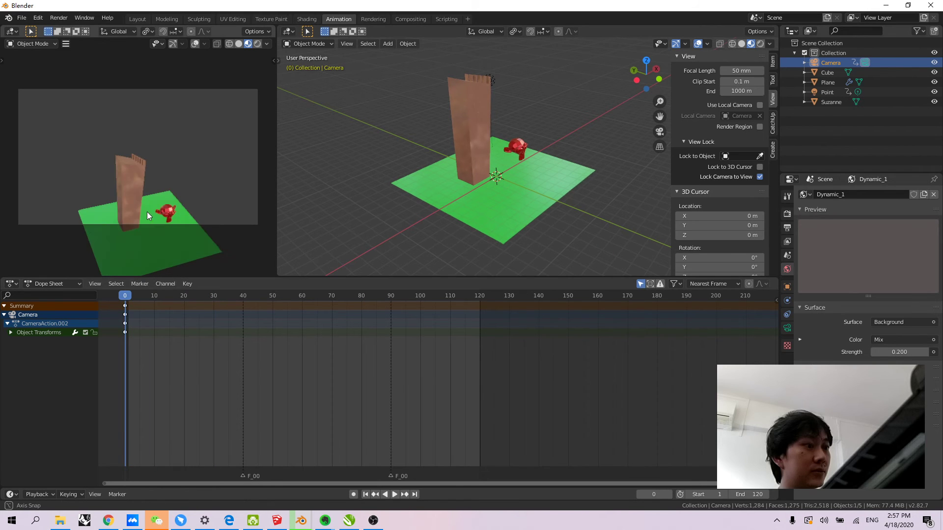
left_click(385, 495)
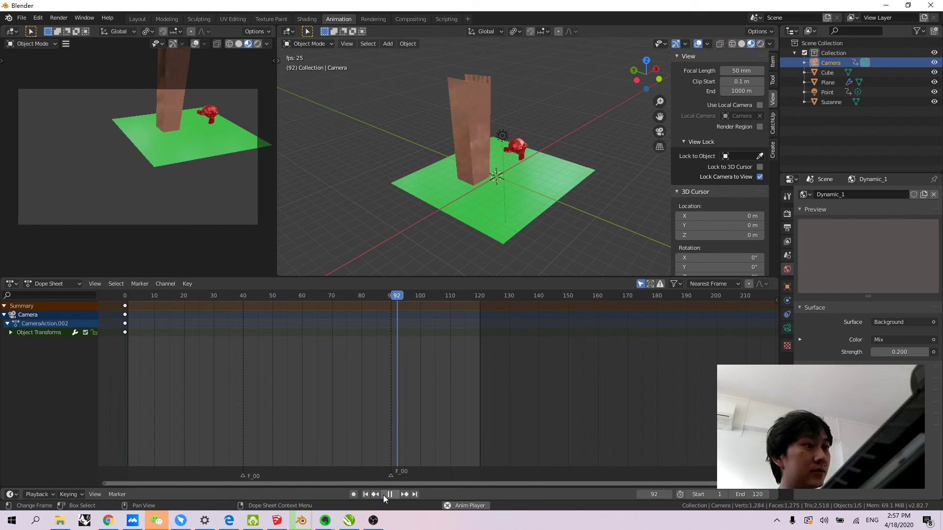
key("space")
left_click(367, 493)
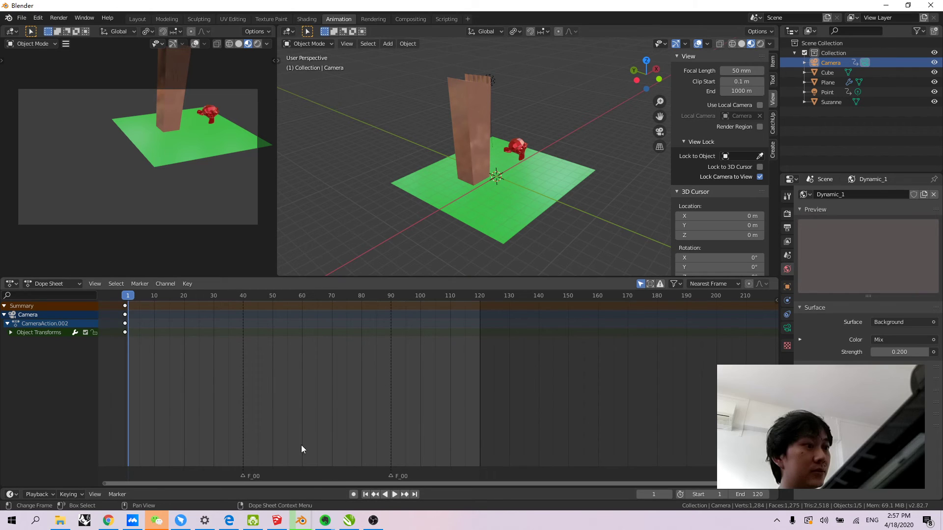
left_click(376, 493)
middle_click_drag(179, 181, 142, 180, "shift")
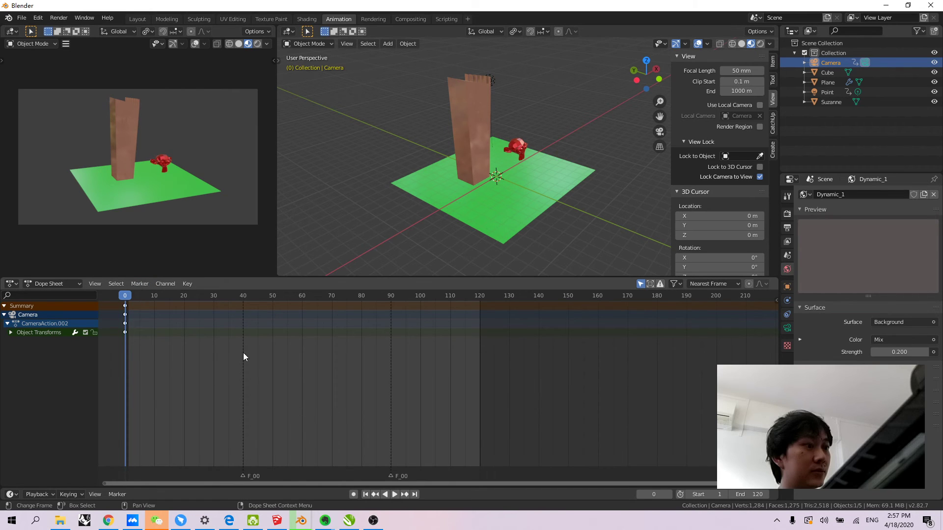
left_click(152, 181)
key("i")
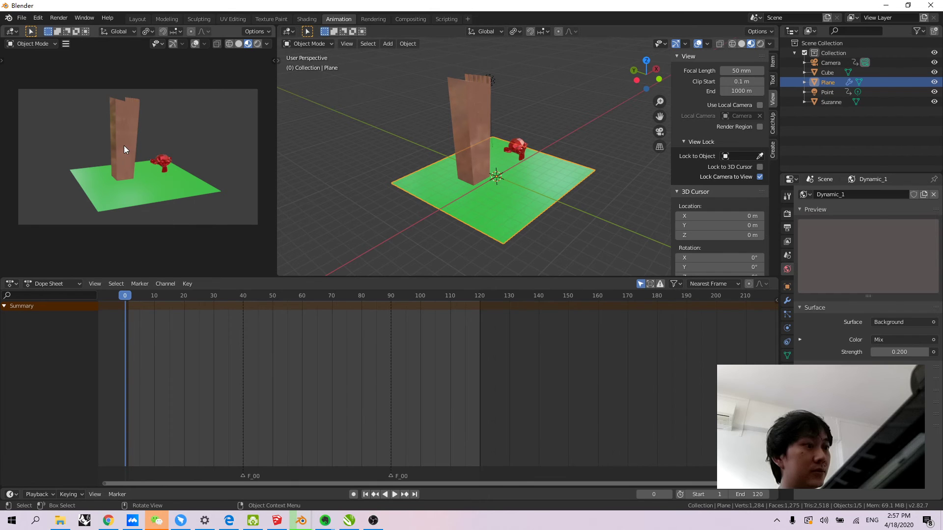
left_click(193, 134)
left_click(831, 64)
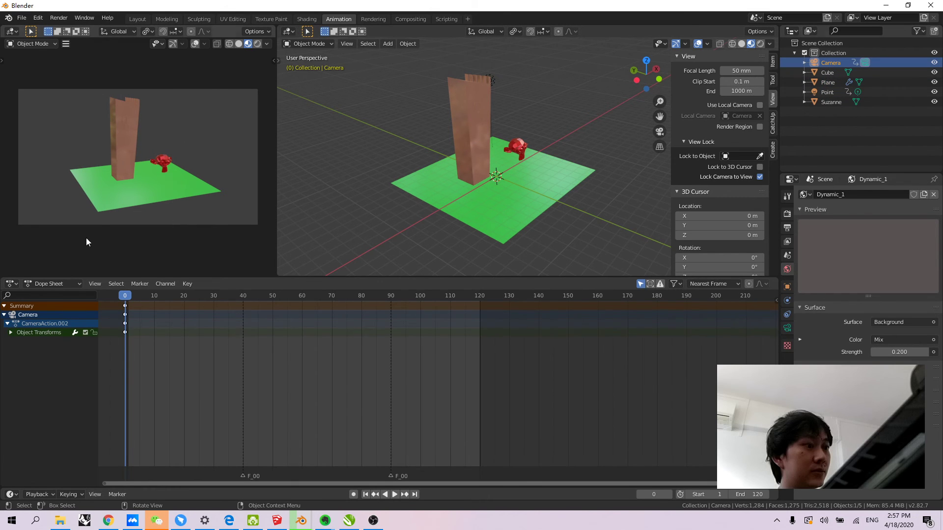
left_click(187, 72)
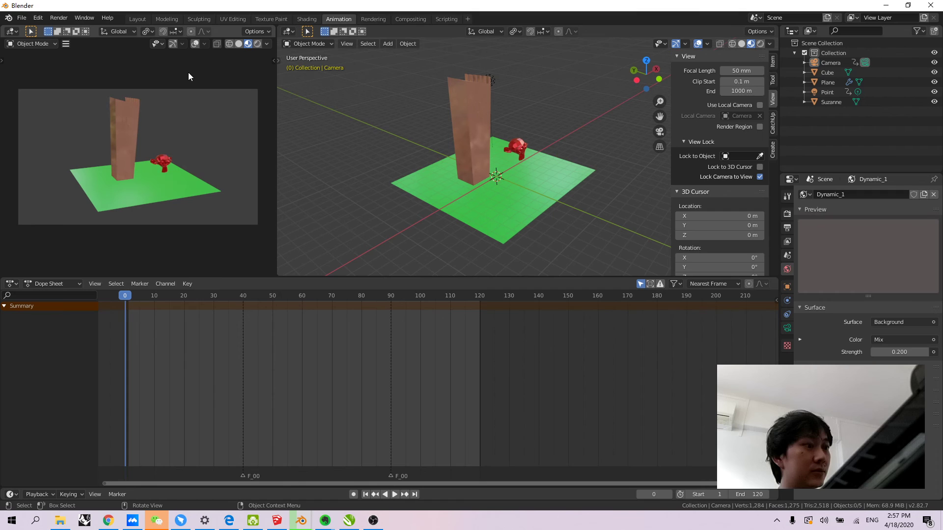
Select the Camera and insert a Visual LocRot keyframe at frame 0
left_click(820, 62)
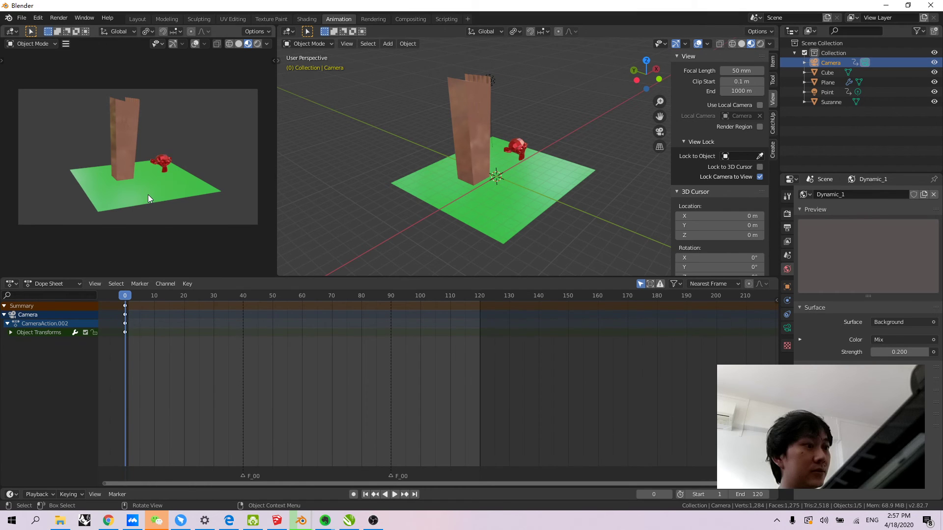
key("i")
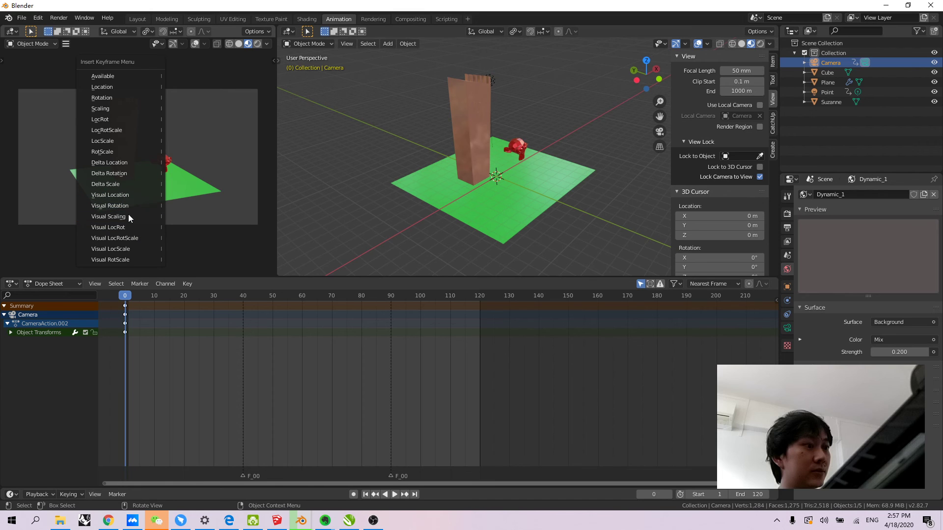
left_click(134, 229)
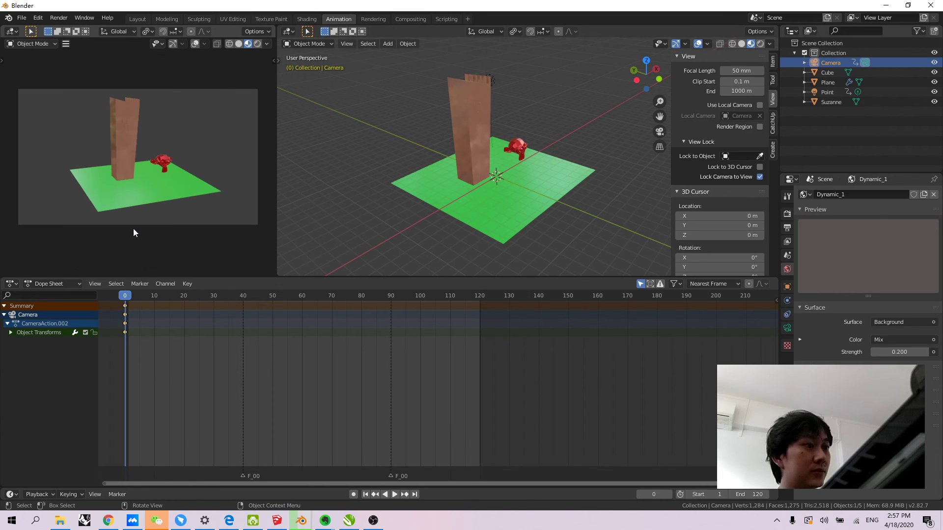
Orbit the Camera to a different angle at frame 90, insert a Visual LocRot keyframe and play back from frame 0
left_click_drag(129, 300, 392, 297)
middle_click_drag(231, 211, 131, 190)
key("i")
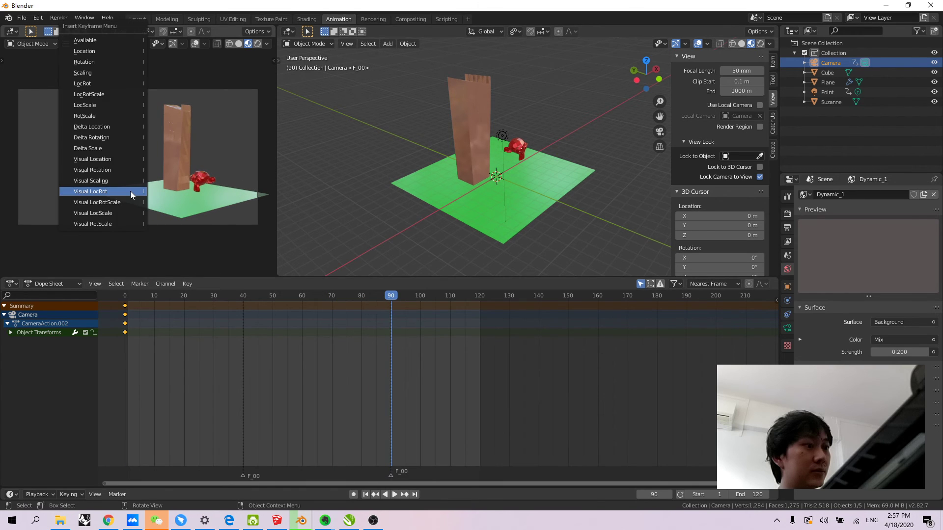
left_click(131, 191)
left_click_drag(390, 296, 108, 292)
key("space")
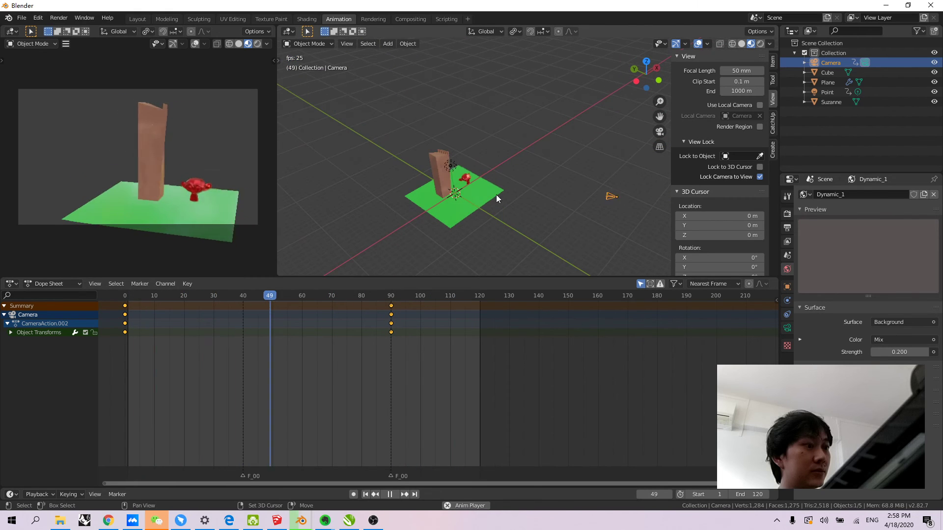
Compare the keyframes of the Point light, the Camera and all objects during playback, and stop the animation
double_click(829, 92)
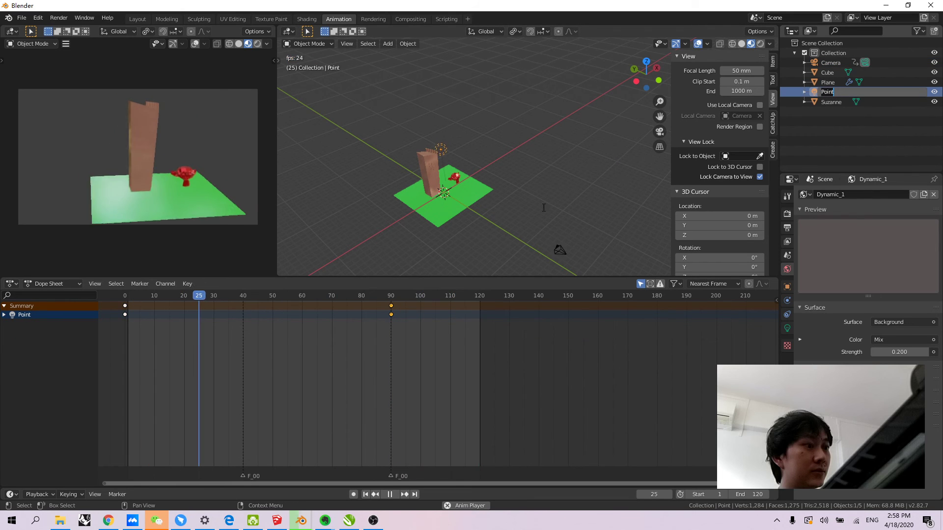
key("Return")
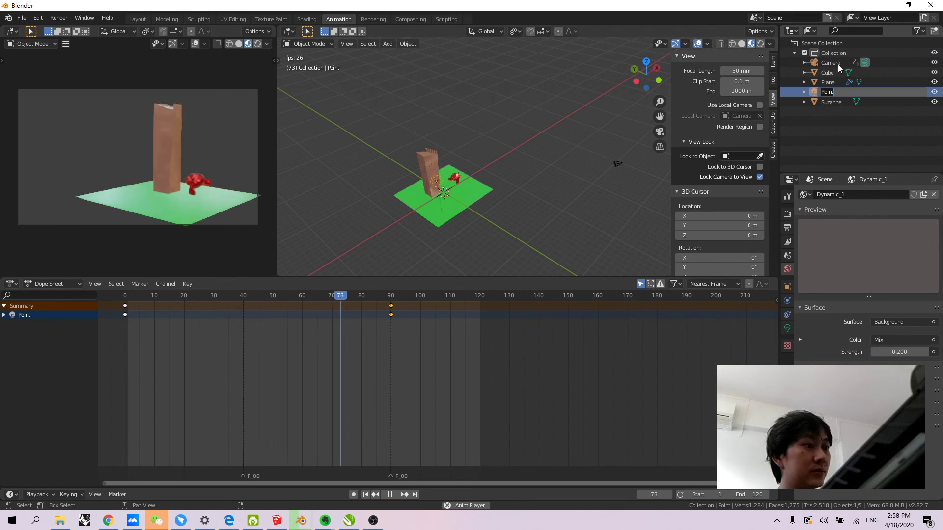
left_click(838, 64)
left_click(537, 154)
key("a")
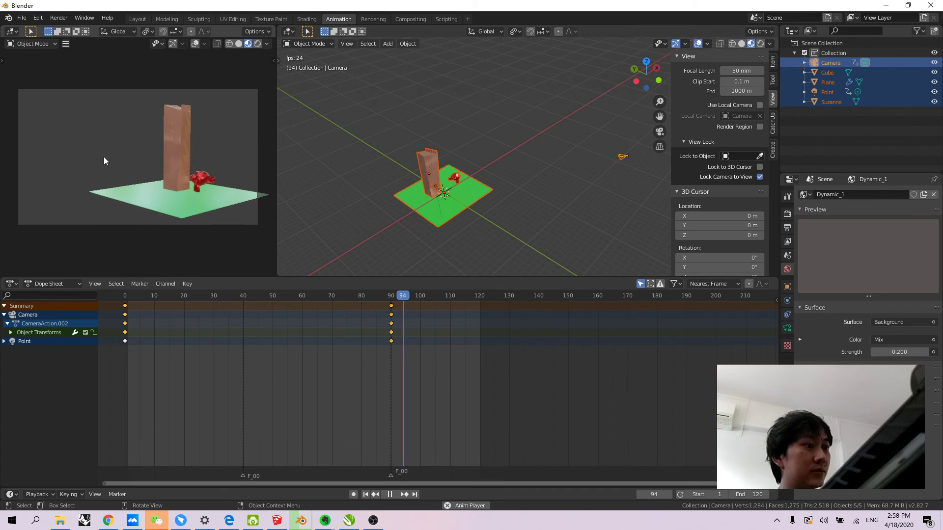
key("Escape")
left_click(523, 140)
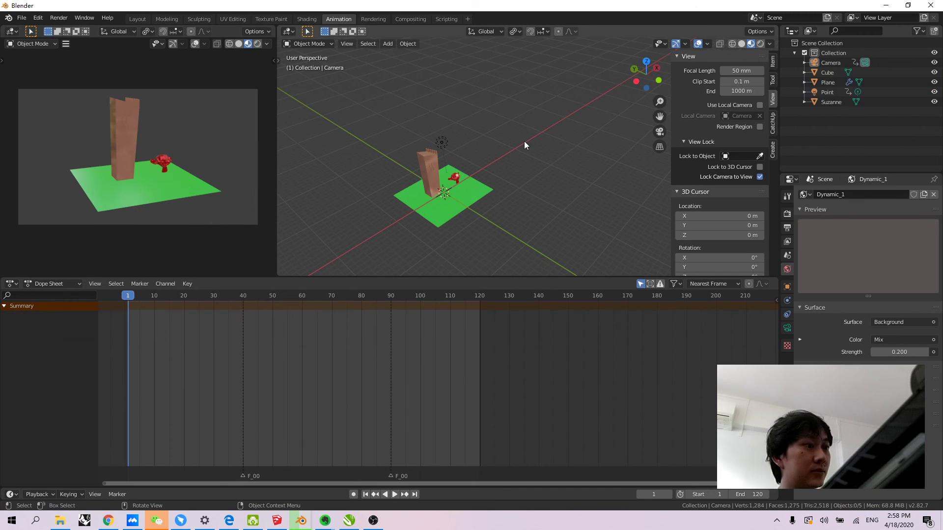
Select all objects and play back their combined animation from frame 0
middle_click_drag(504, 145, 406, 161)
mouse_move(427, 151)
middle_mouse_down()
mouse_move(434, 160)
mouse_move(434, 149)
middle_mouse_up()
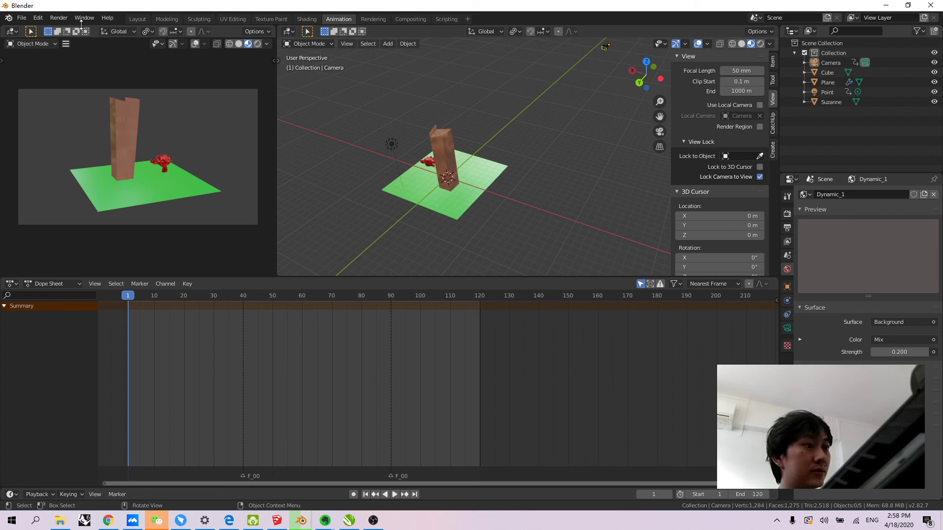
left_click(60, 17)
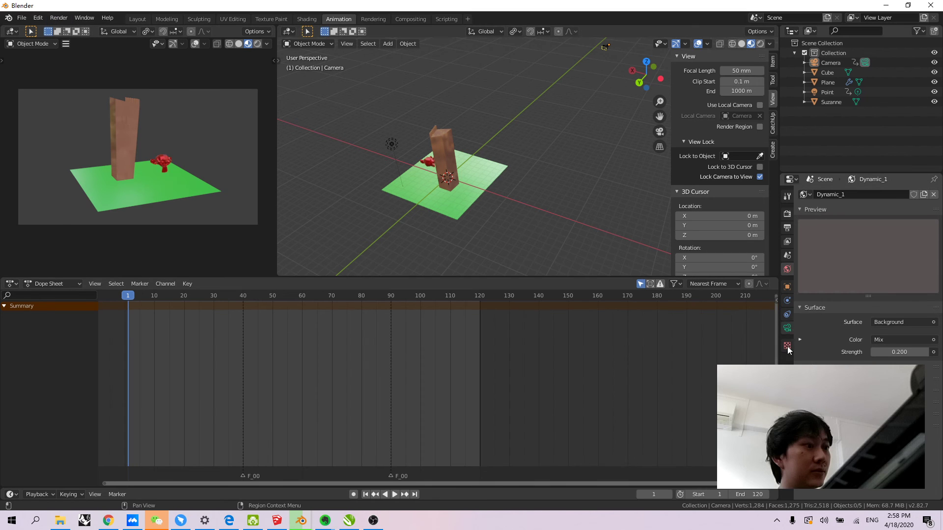
scroll(461, 198, "up", 2)
middle_click_drag(342, 166, 389, 166, "shift")
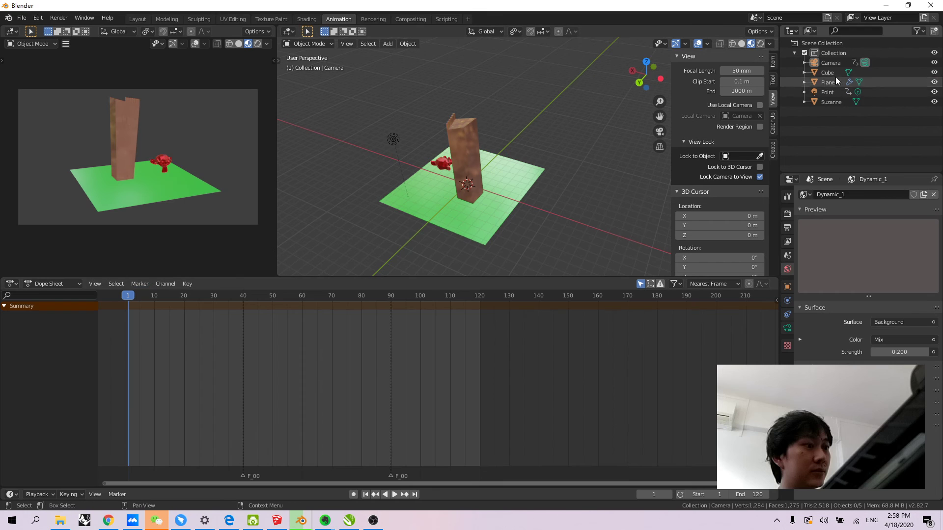
key("a")
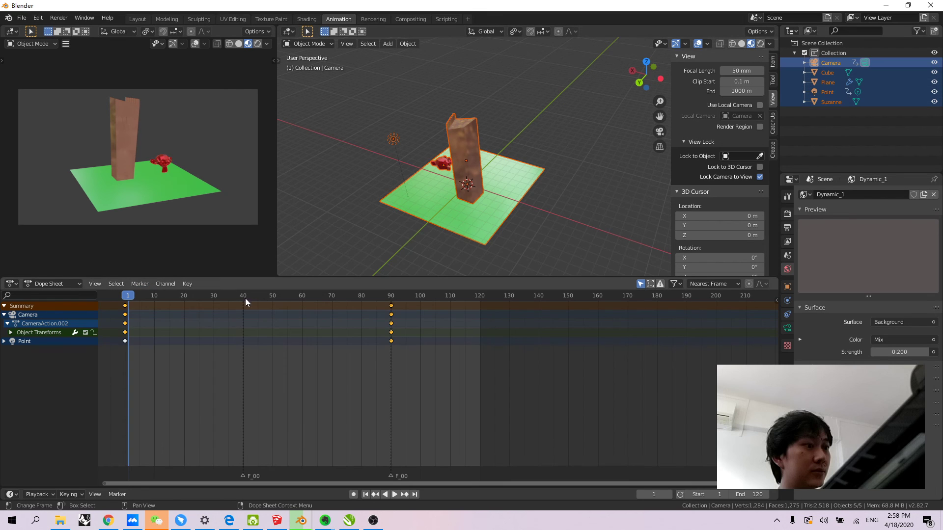
mouse_move(129, 299)
left_mouse_down()
mouse_move(397, 310)
mouse_move(124, 313)
left_mouse_up()
key("space")
key("space")
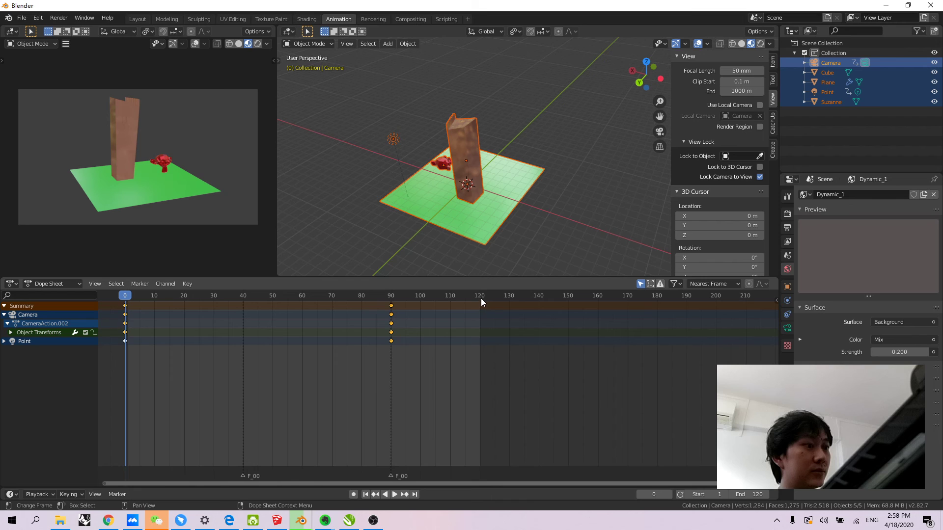
Display the scene's output properties and widen the Properties editor
left_click(787, 227)
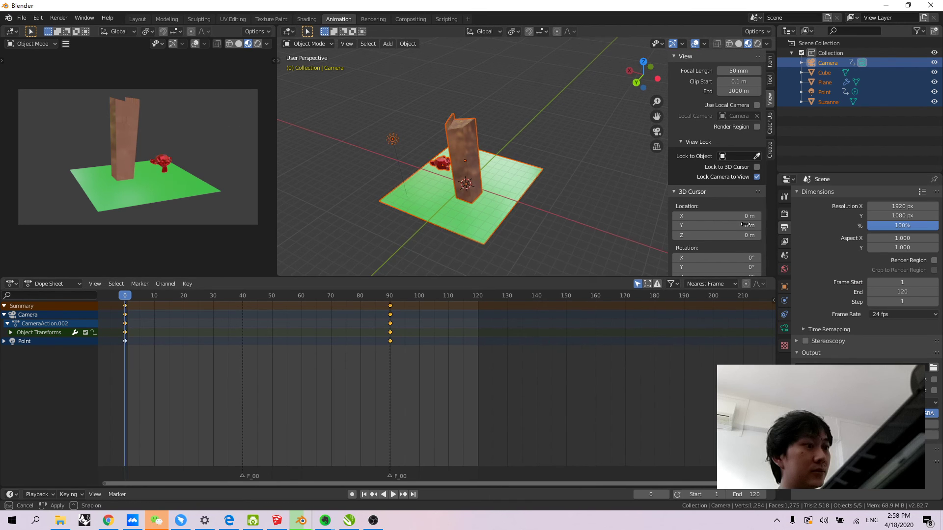
left_click_drag(778, 225, 712, 224)
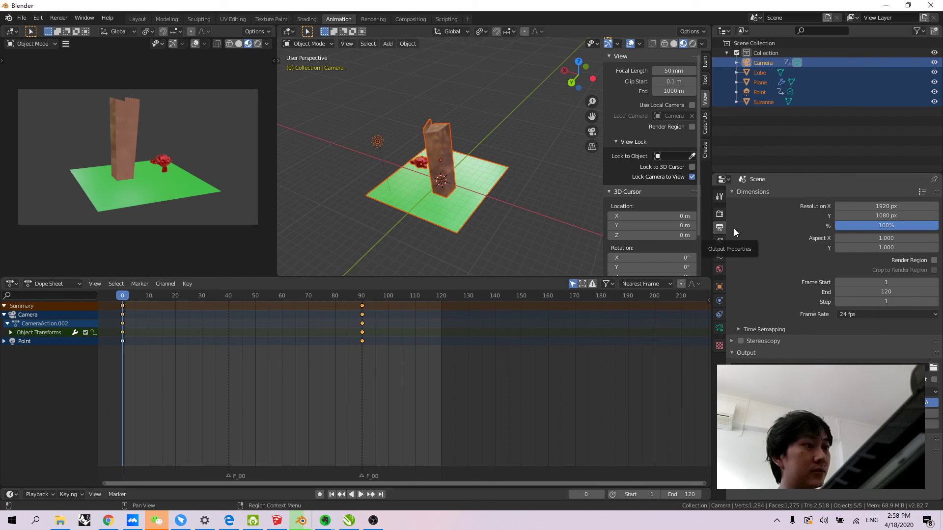
left_click(732, 194)
left_click(732, 193)
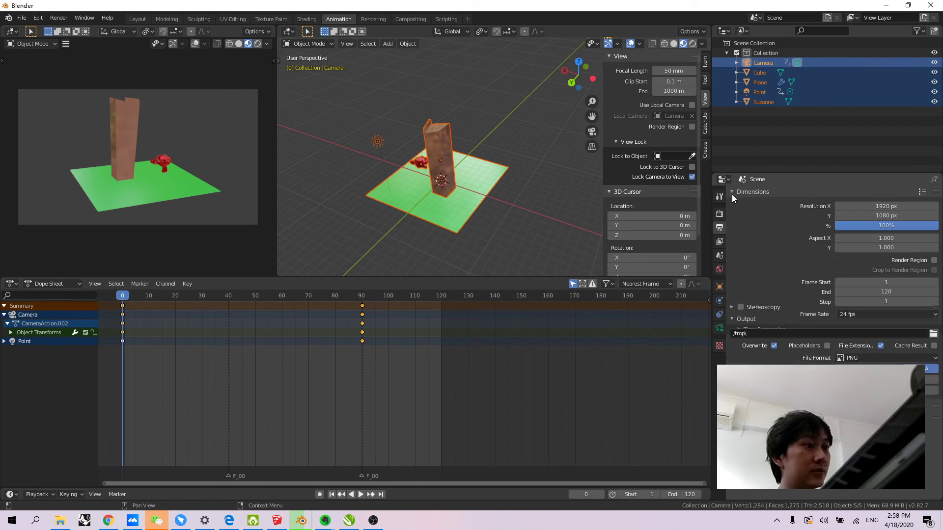
Review the scene's resolution and frame rate, and choose the file format for the rendered output
left_click(856, 206)
left_click(770, 218)
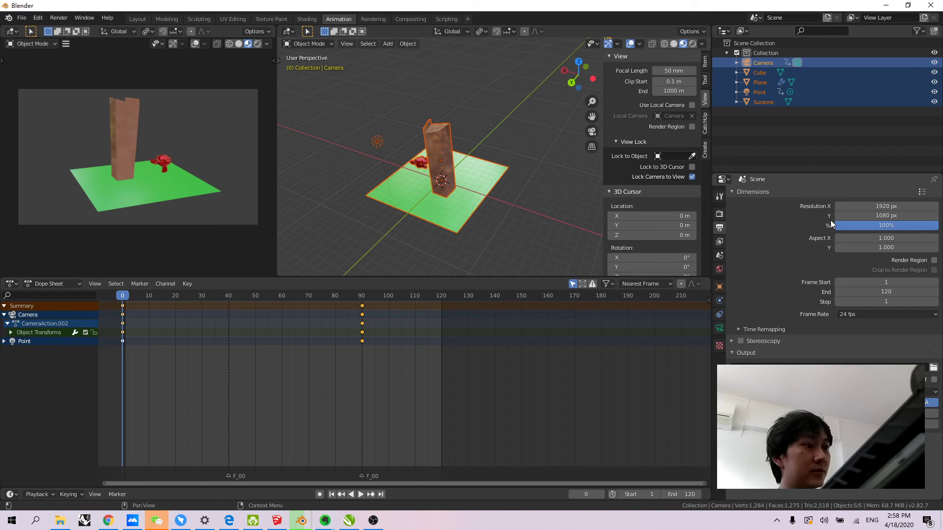
left_click(858, 315)
left_click(932, 392)
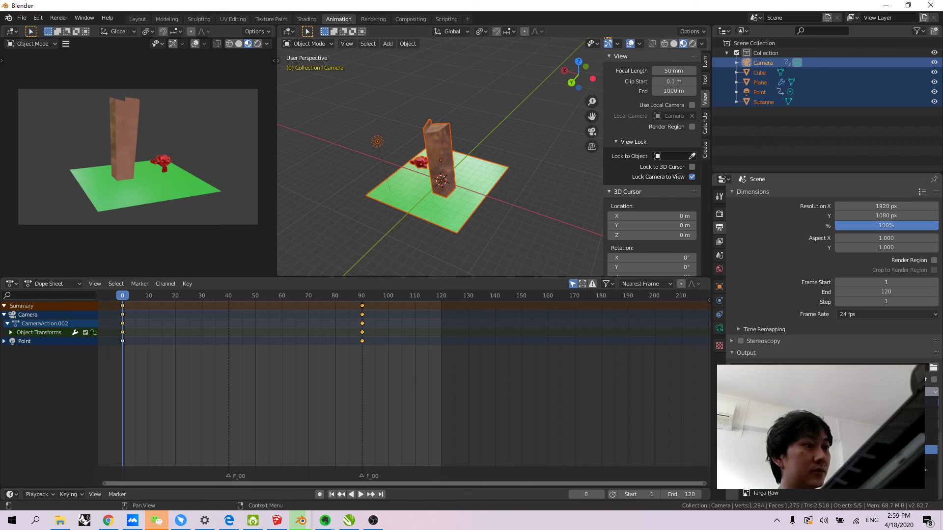
left_click(902, 450)
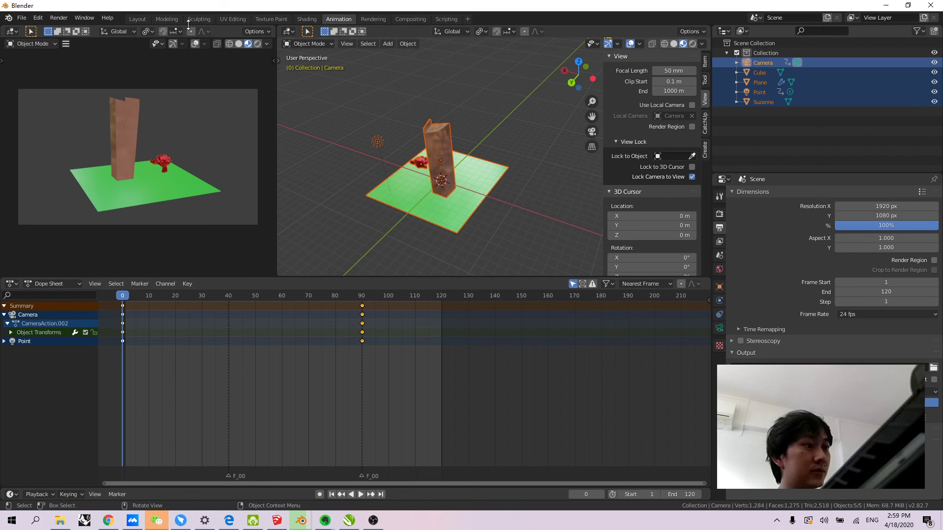
Start a still render of frame 0 at 100% resolution and close its render window
left_click(59, 18)
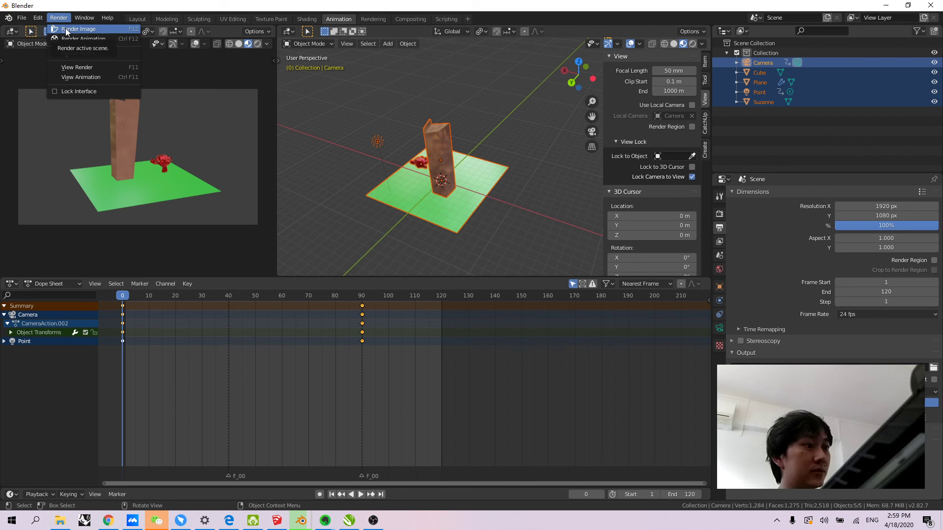
left_click(66, 28)
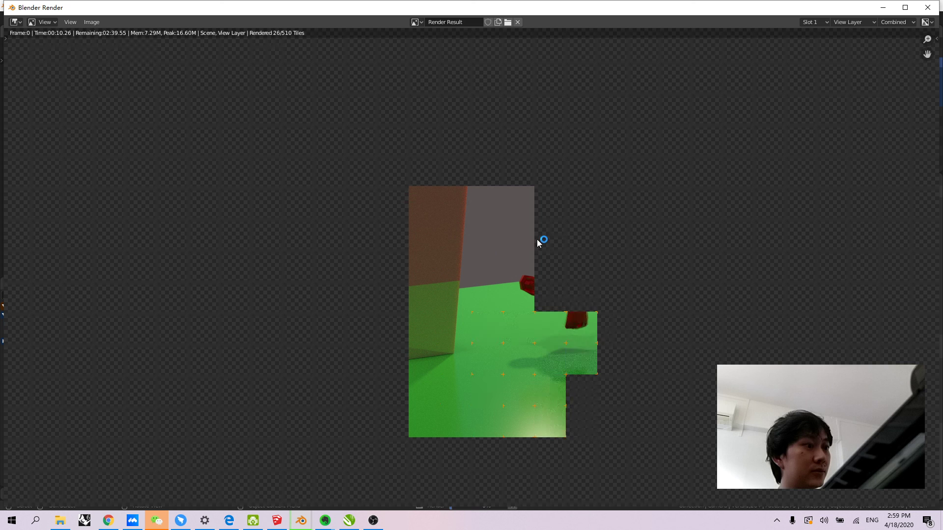
left_click(928, 9)
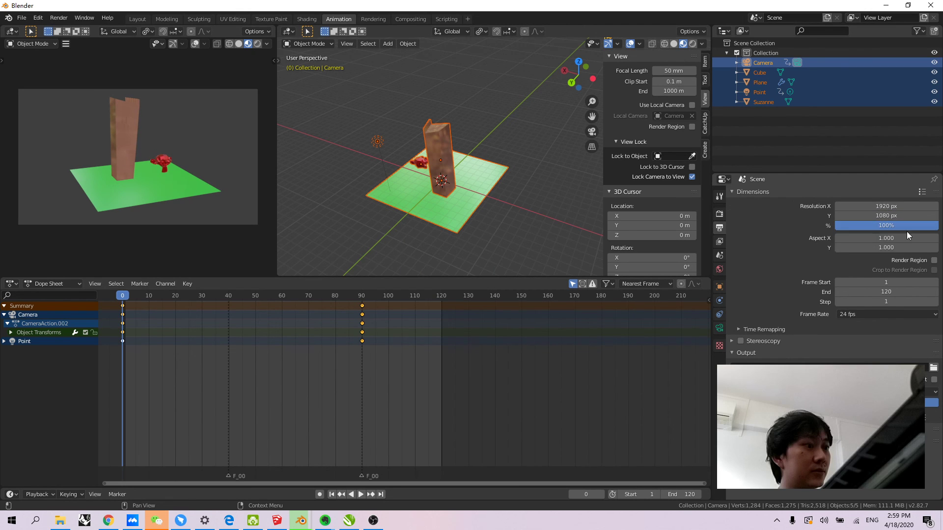
Lower the render resolution scale to 27% and render a still image of frame 0
left_click_drag(917, 225, 896, 225)
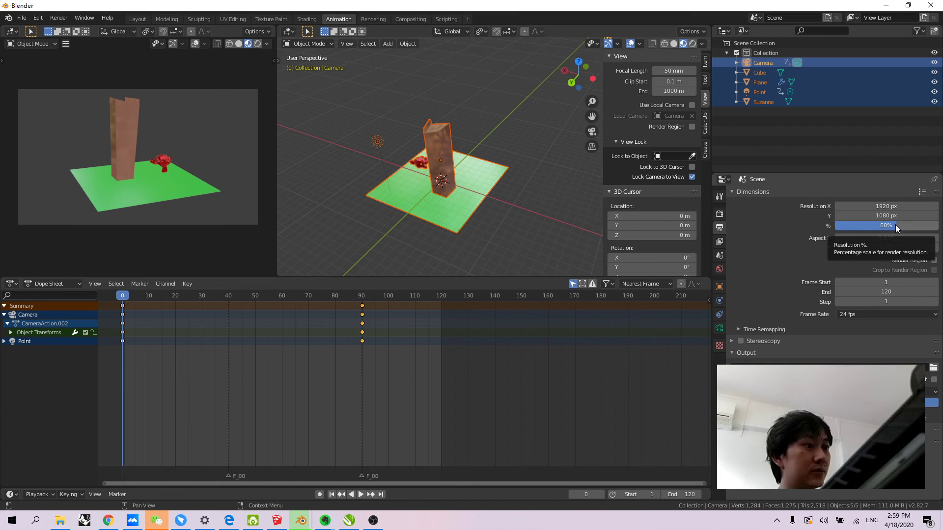
left_click_drag(894, 225, 874, 225)
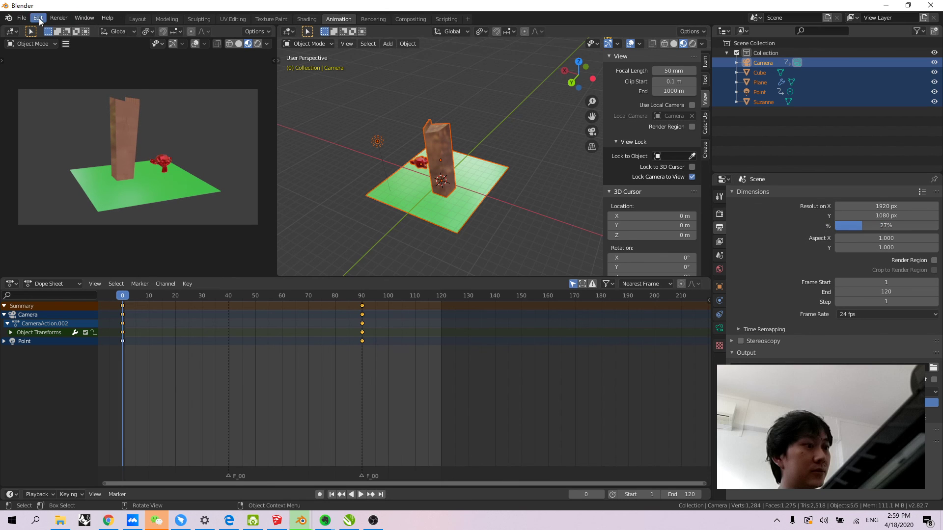
left_click(59, 17)
left_click(74, 29)
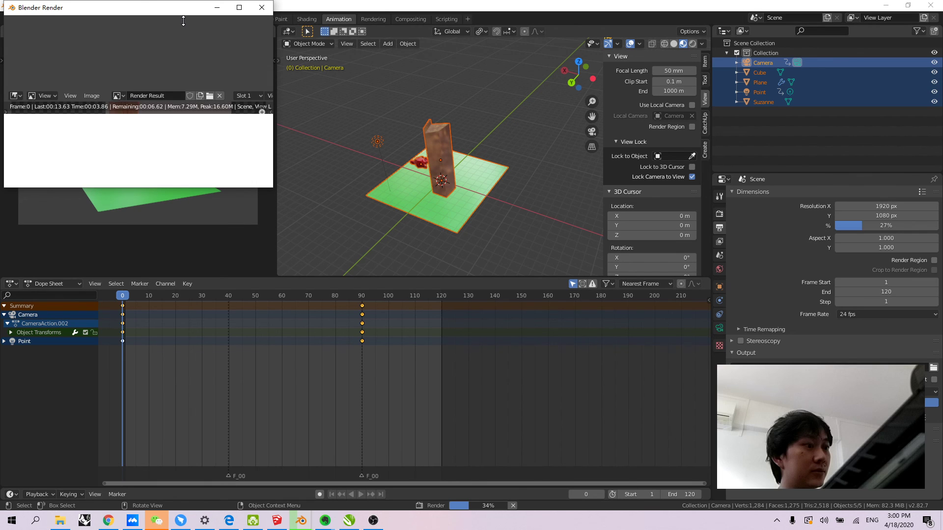
key("Escape")
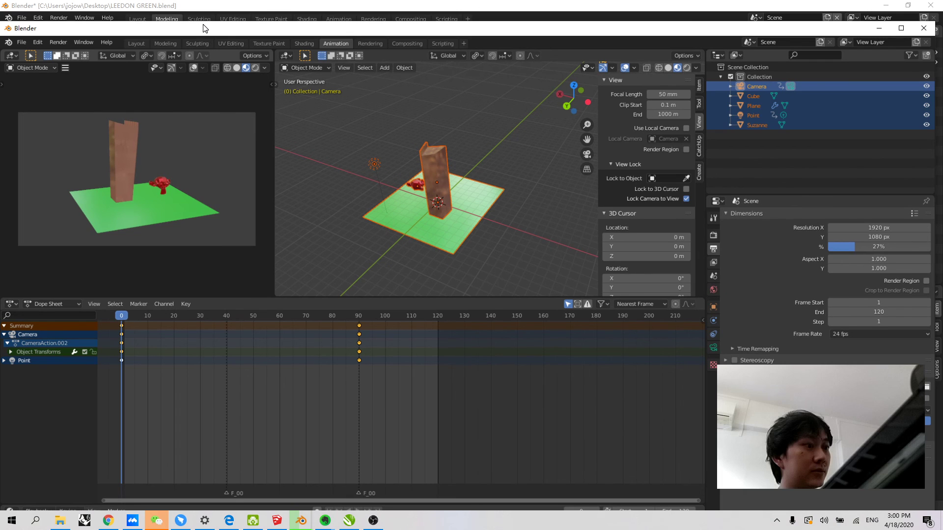
left_click(902, 29)
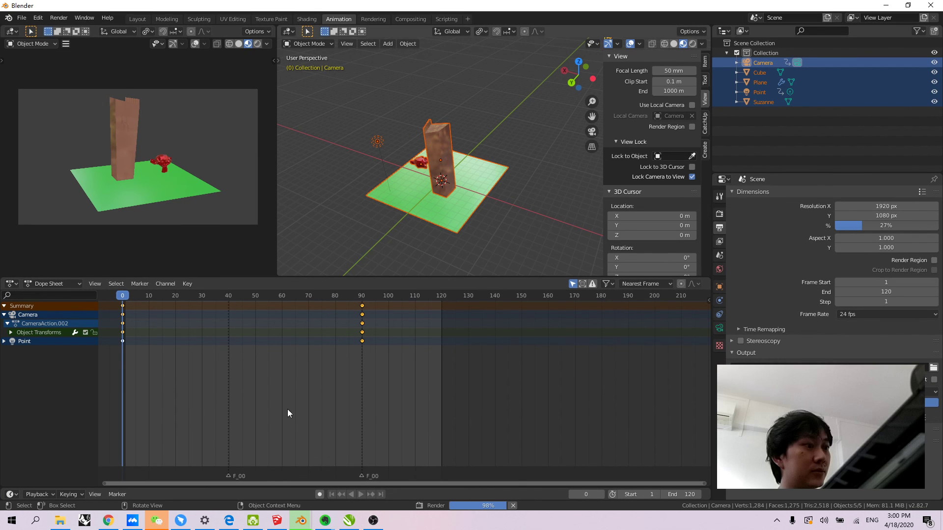
Bring the frame 0 render window back to the front, inspect the image at full window size and close it
mouse_move(300, 521)
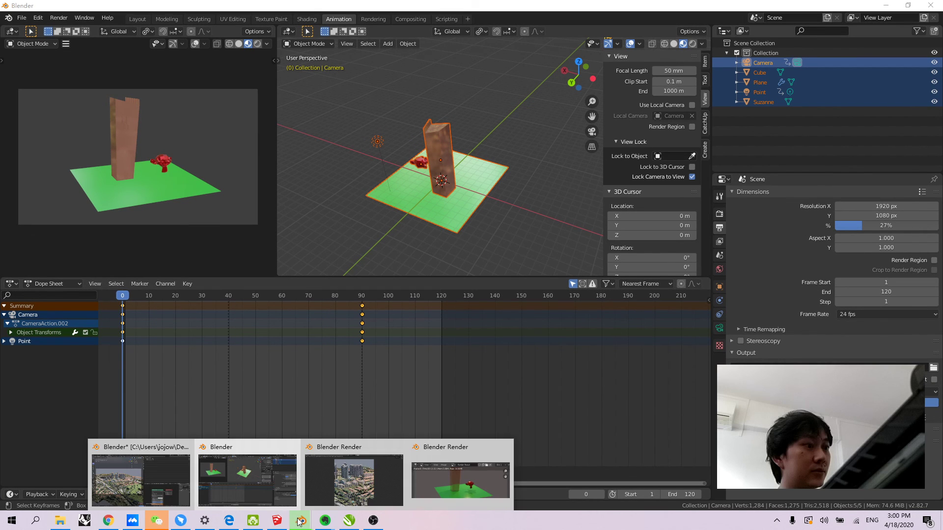
left_click(461, 490)
left_click_drag(181, 84, 467, 166)
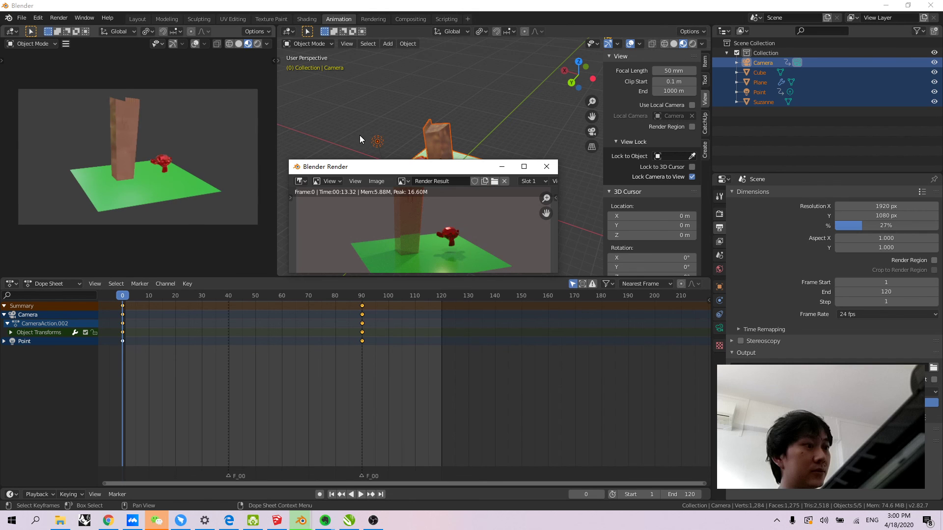
left_click(524, 166)
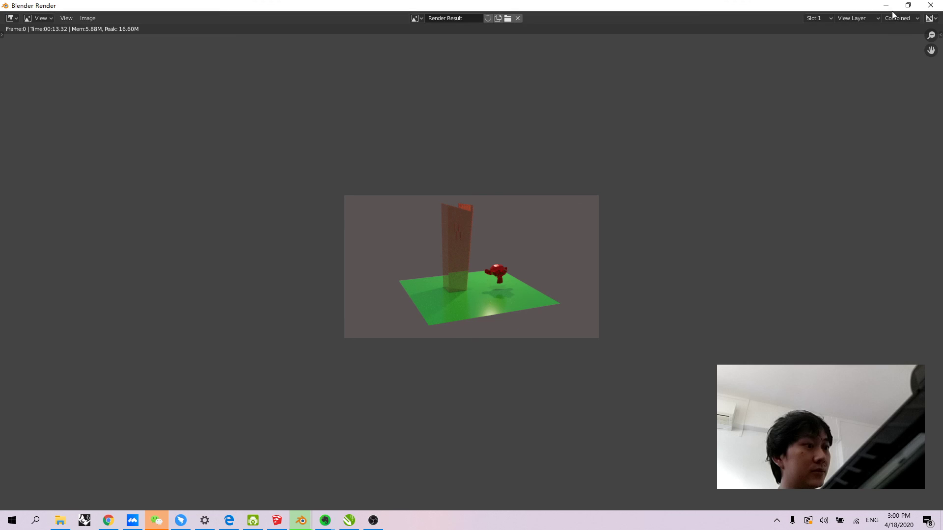
left_click(908, 5)
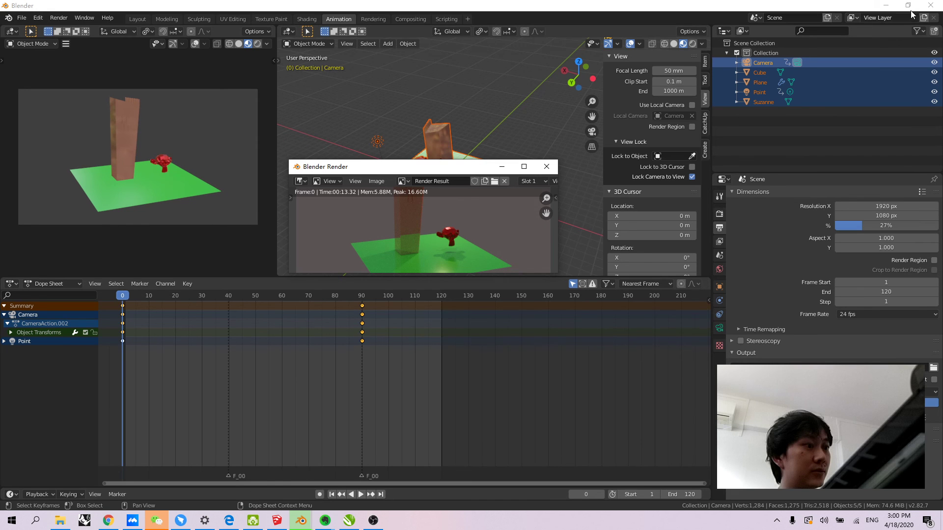
left_click(546, 166)
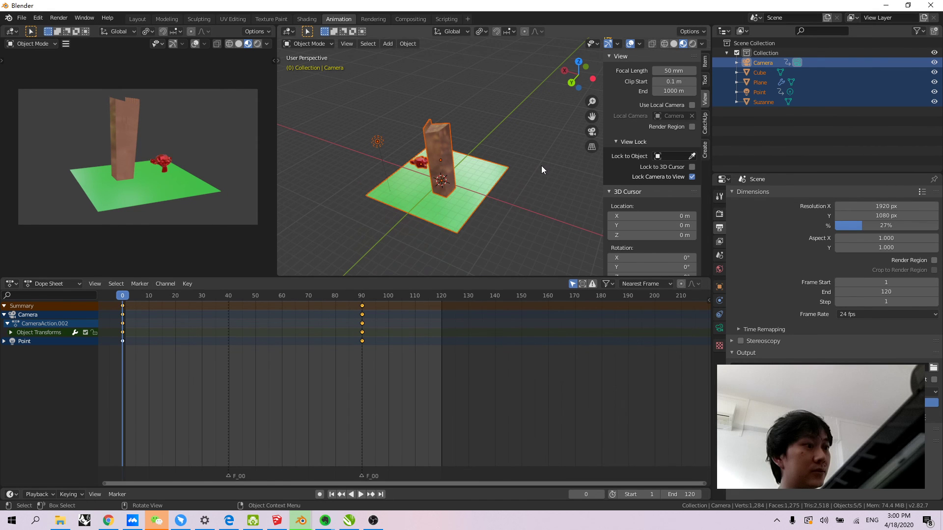
Select only the Camera and go to frame 90 in the Dope Sheet
left_click(541, 166)
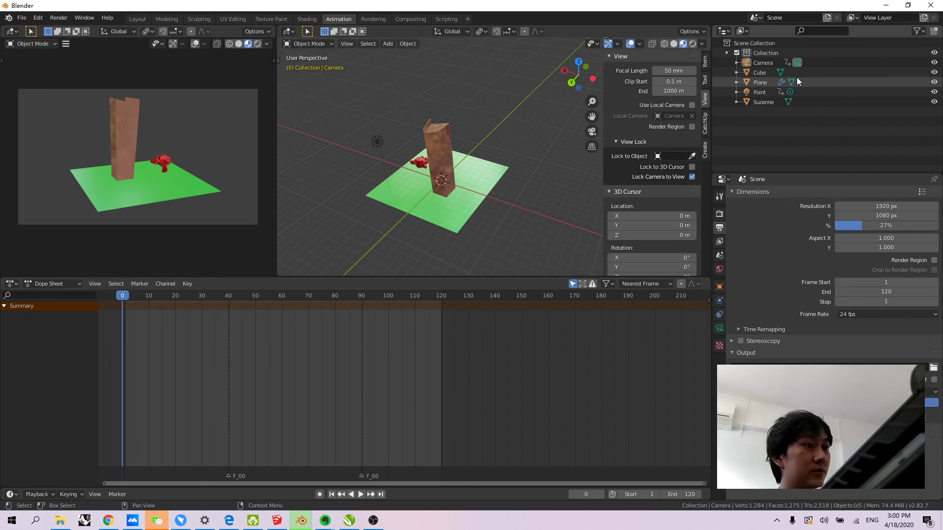
left_click(770, 62)
left_click_drag(248, 308, 363, 338)
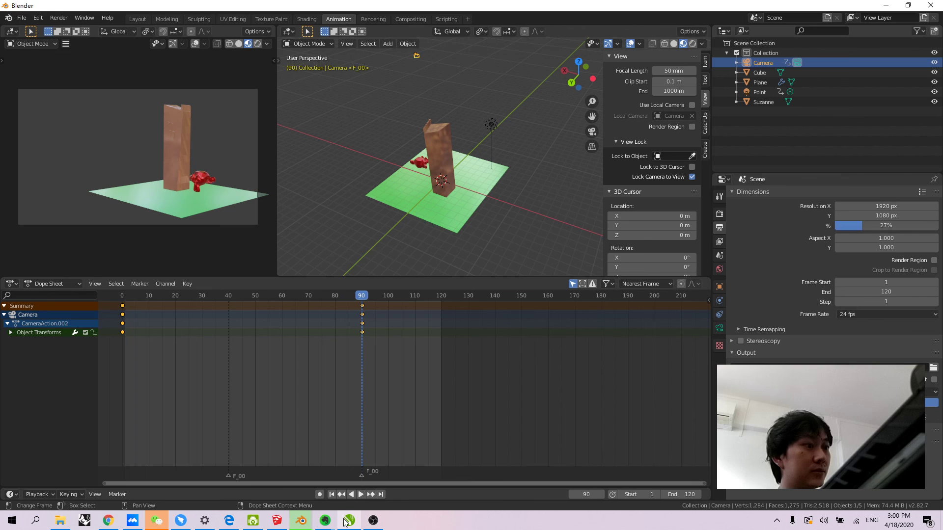
mouse_move(301, 519)
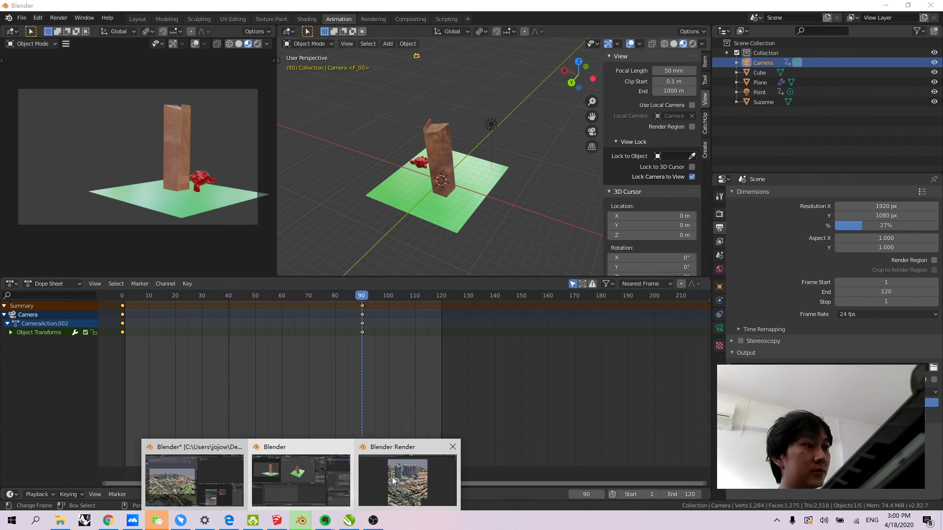
left_click(294, 473)
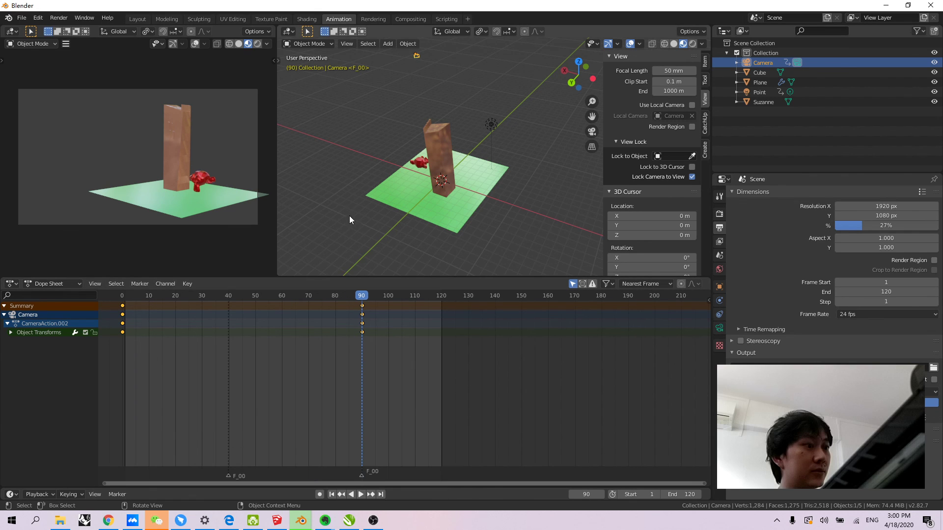
Render a still image of frame 90, examine the result and close the render window
left_click(59, 19)
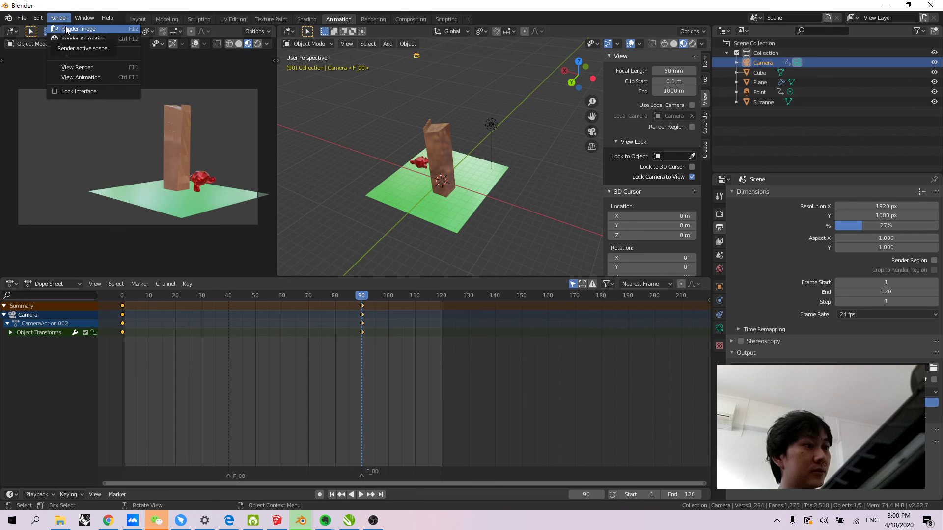
left_click(66, 30)
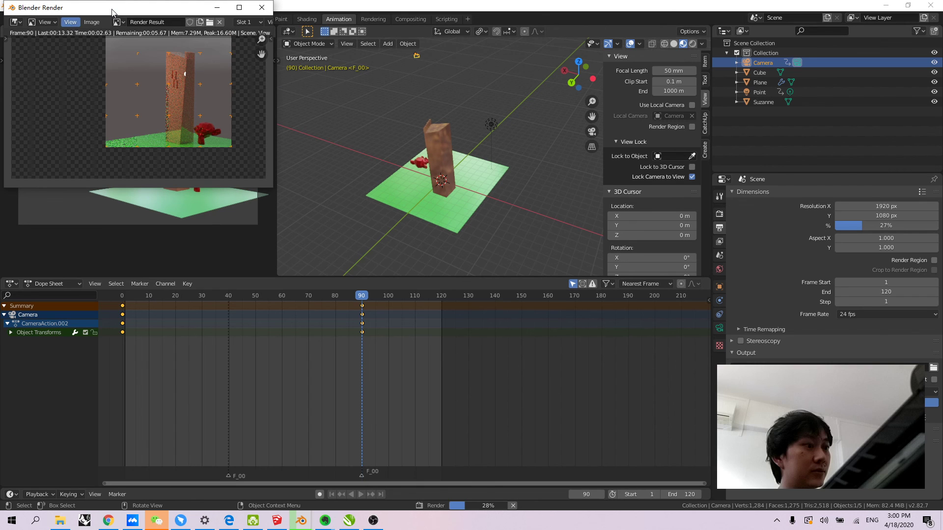
left_click_drag(112, 11, 331, 128)
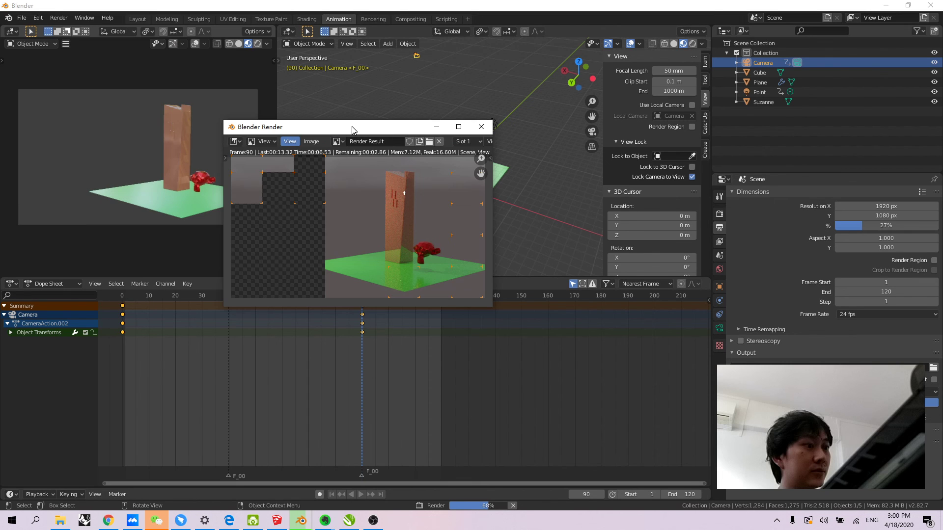
left_click_drag(475, 125, 590, 121)
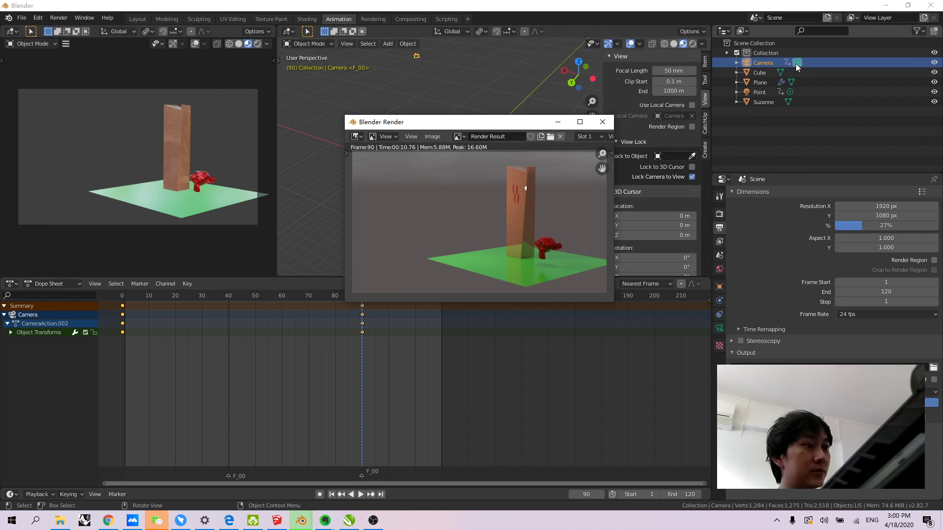
left_click(603, 122)
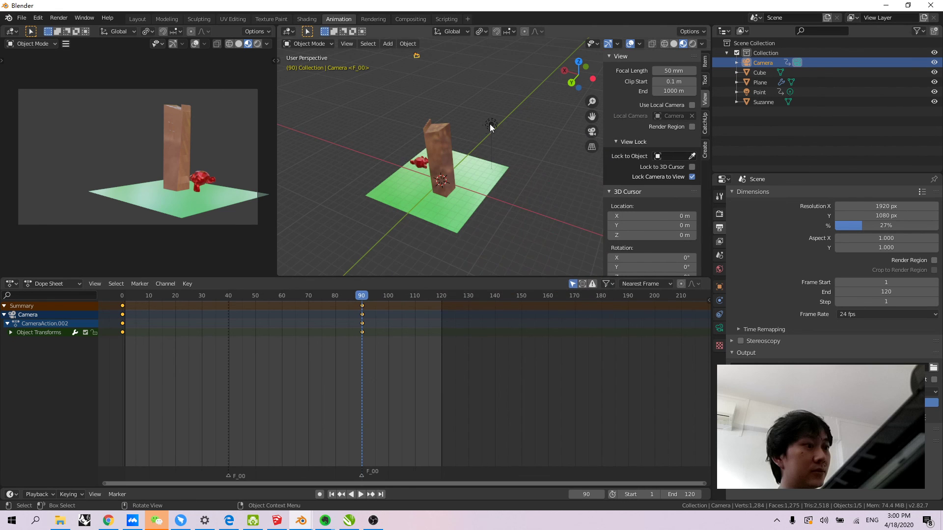
Preview the Camera's animation from frame 0 and bring the playhead to frame 89
middle_click_drag(435, 231, 435, 211)
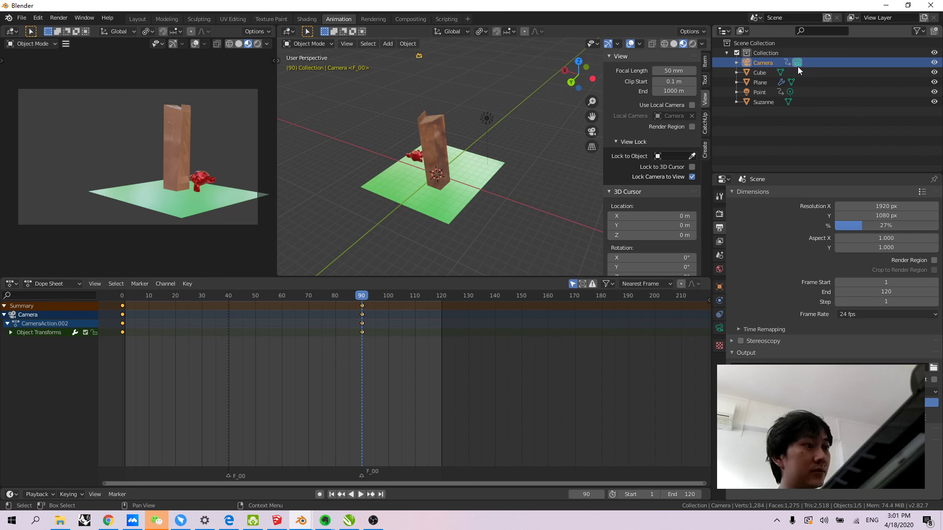
key("space")
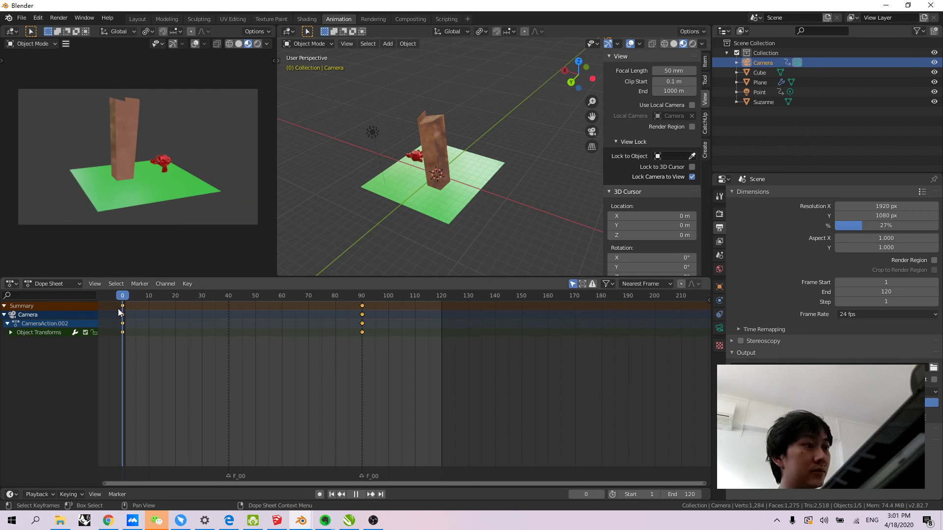
left_click_drag(376, 318, 360, 319)
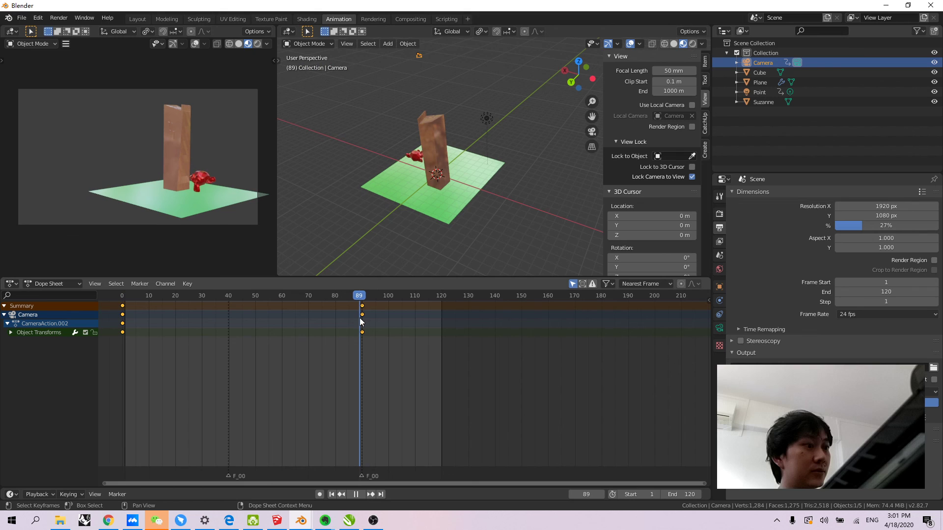
Try to render the whole animation at the 27% resolution scale, and close the render window
left_click(58, 17)
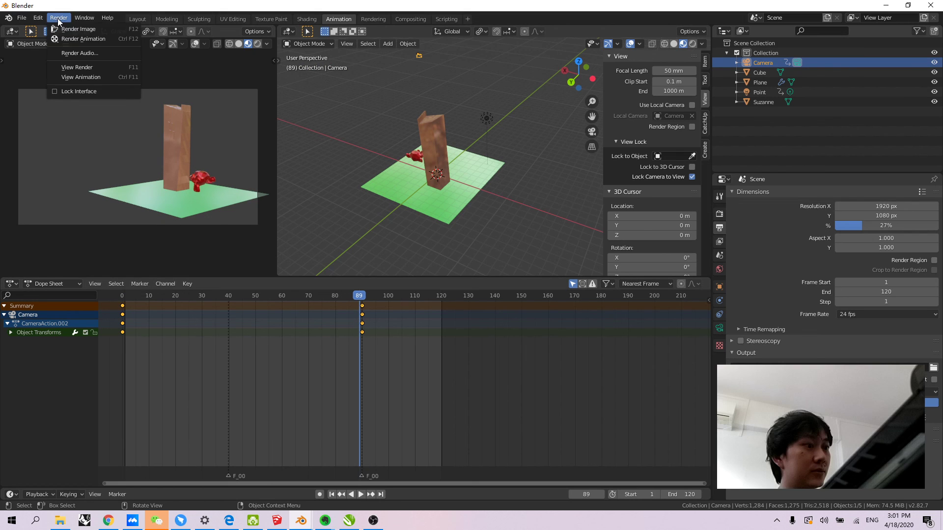
left_click(125, 40)
left_click_drag(144, 10, 346, 126)
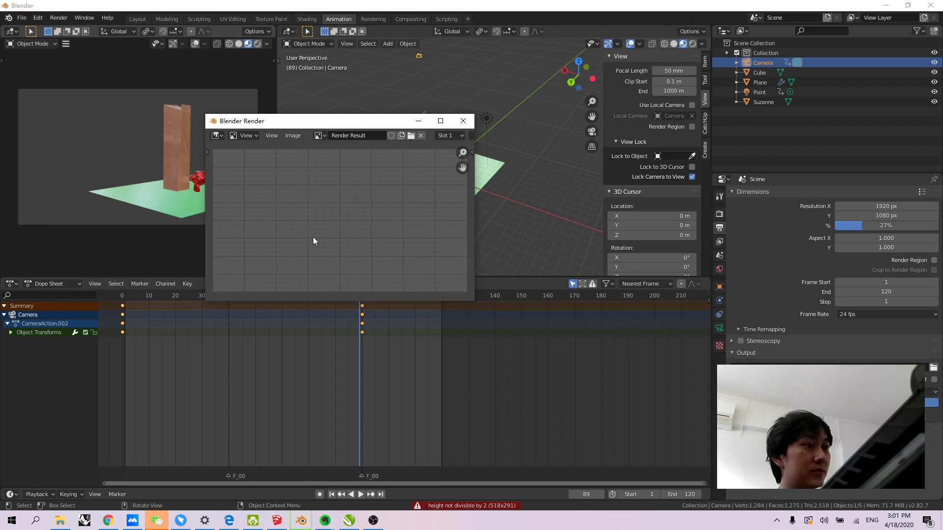
left_click(463, 121)
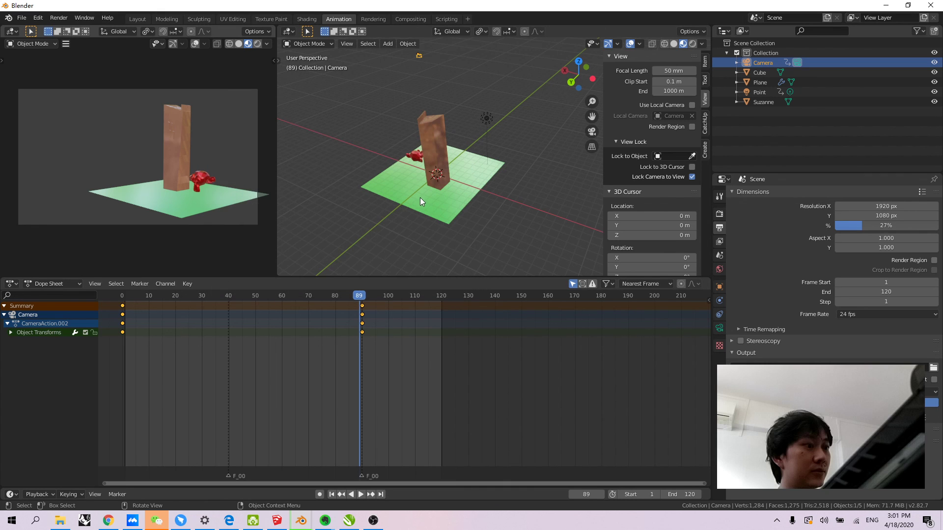
Switch the perspective viewport to Rendered shading, with a close view of the tower and monkey head
scroll(416, 190, "up", 3)
scroll(421, 160, "up", 2)
scroll(421, 161, "down", 3)
scroll(432, 166, "up", 3)
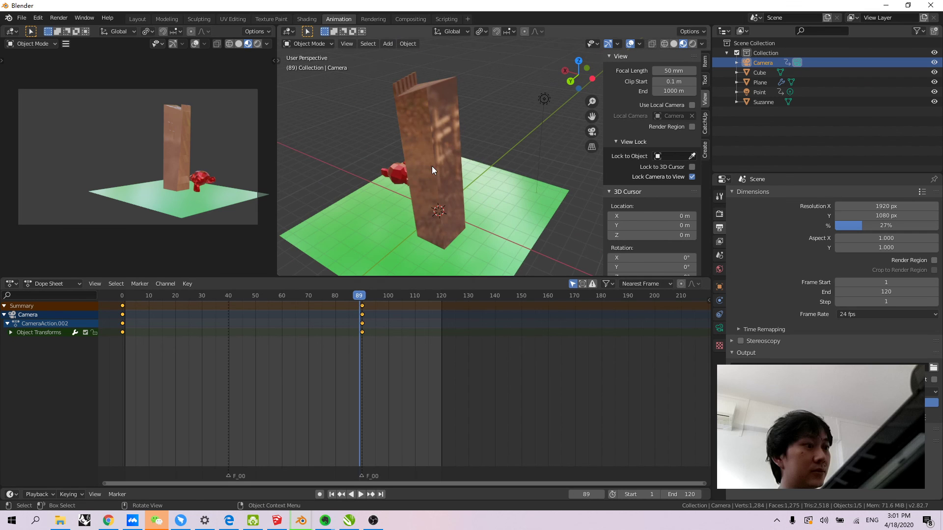
middle_click_drag(431, 166, 429, 173)
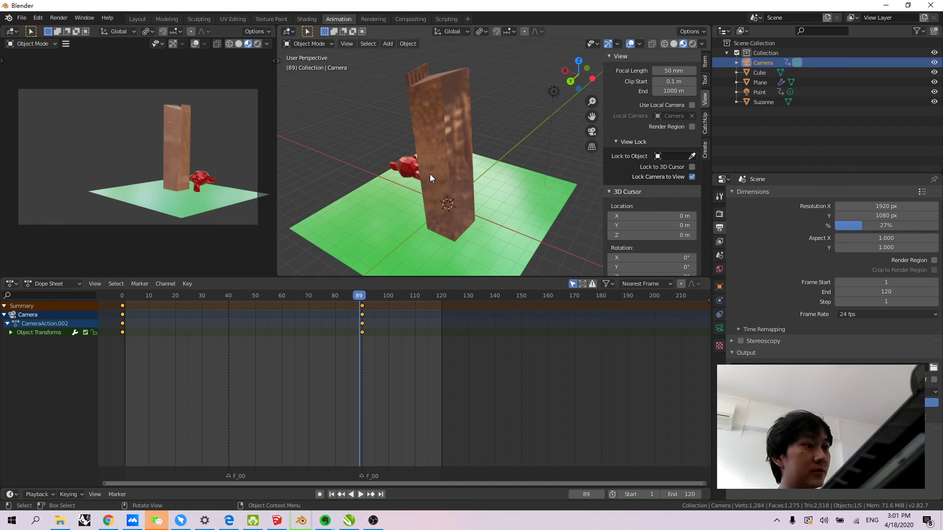
mouse_move(451, 155)
middle_mouse_down()
mouse_move(484, 161)
mouse_move(382, 155)
mouse_move(443, 158)
middle_mouse_up()
mouse_move(459, 166)
middle_mouse_down()
mouse_move(422, 164)
mouse_move(436, 161)
mouse_move(431, 193)
mouse_move(447, 172)
mouse_move(443, 163)
mouse_move(434, 188)
mouse_move(464, 158)
middle_mouse_up()
left_click(692, 44)
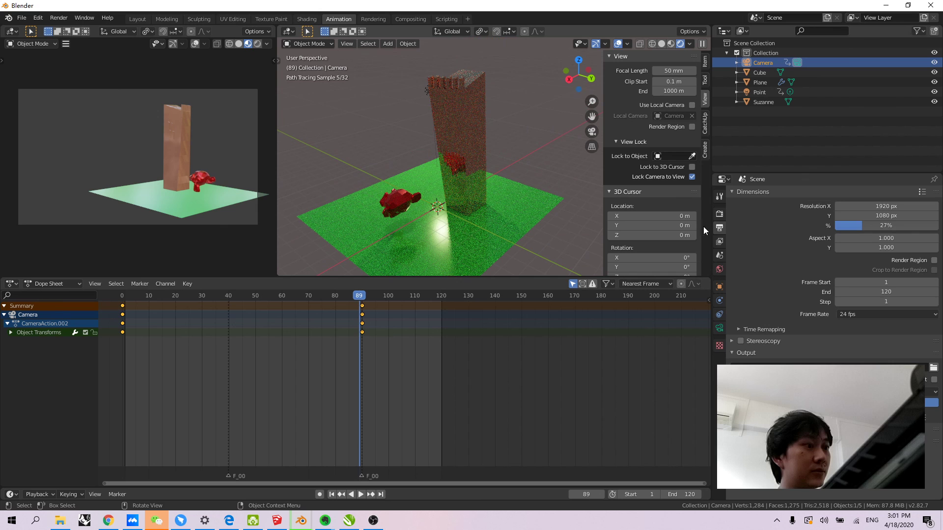
Collapse the Dimensions and Output sections of the scene's output properties
left_click(737, 190)
left_click(733, 216)
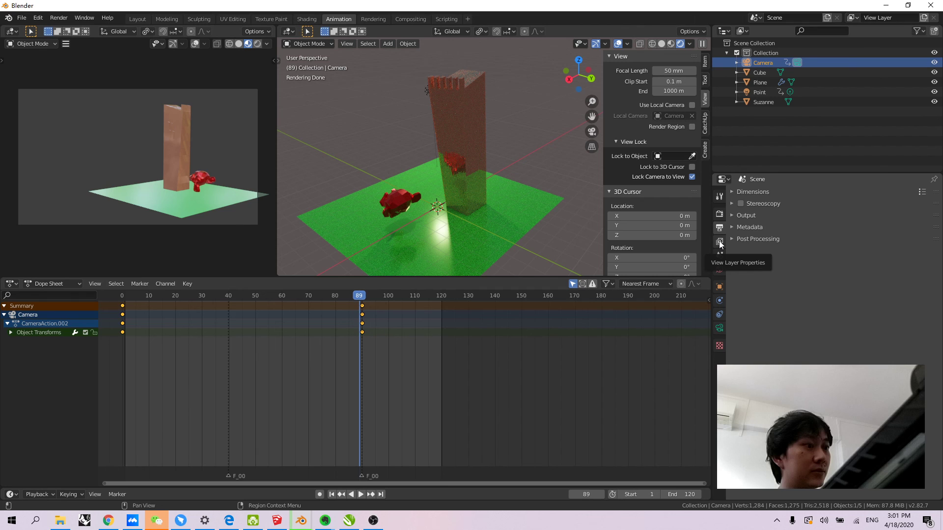
Switch the scene's render engine from Cycles to Eevee in the render properties
left_click(720, 195)
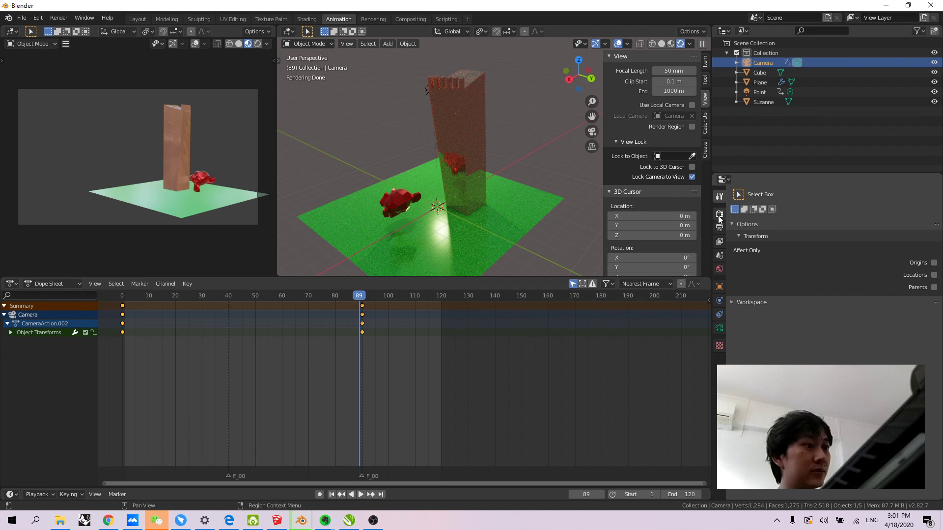
left_click(719, 215)
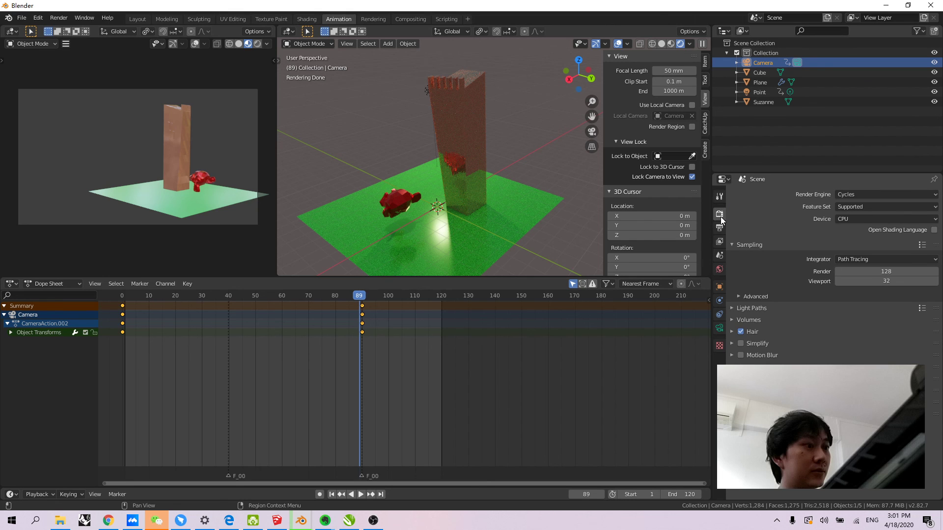
left_click(874, 199)
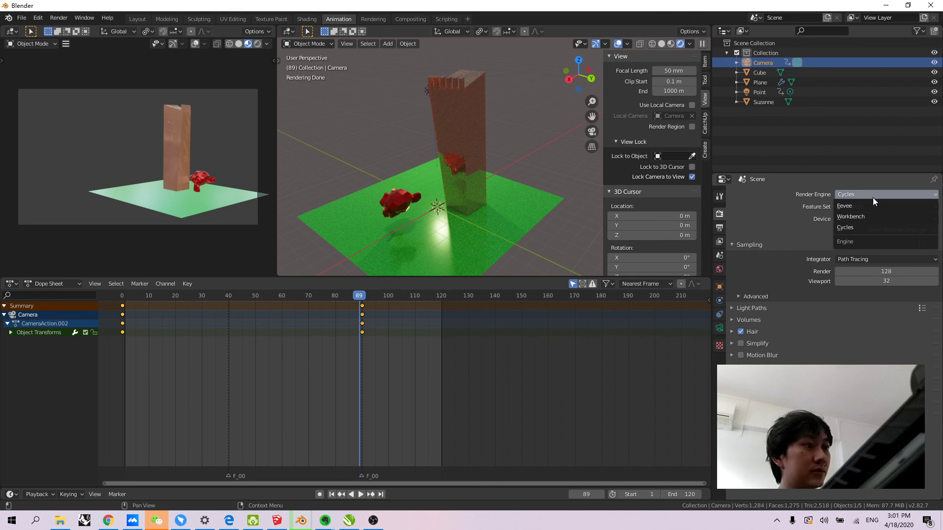
left_click(849, 206)
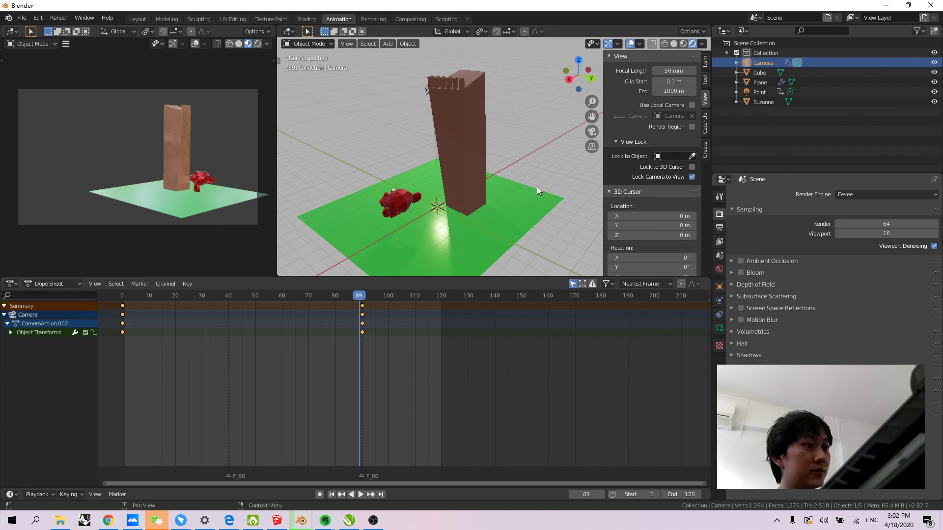
Expand Eevee's Depth of Field settings and set the render engine back to Cycles
left_click(749, 285)
left_click(867, 193)
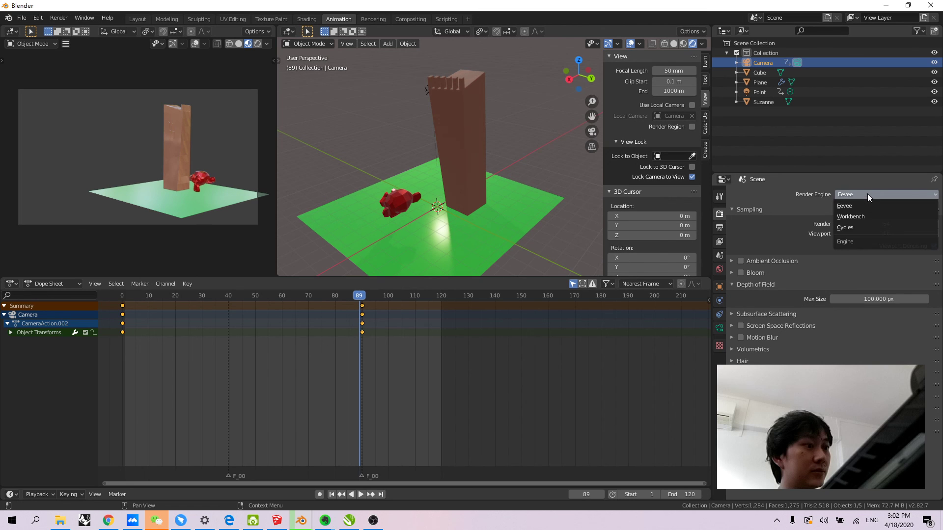
left_click(849, 227)
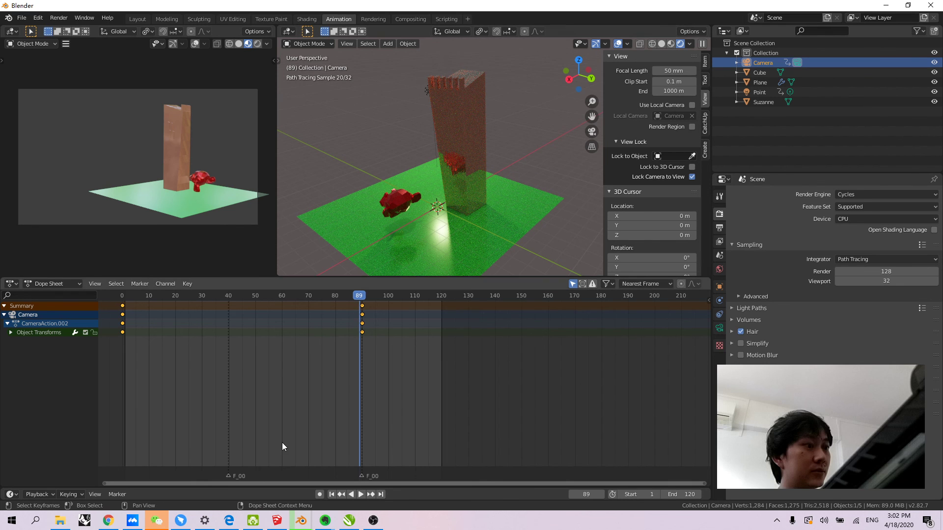
Switch to the OBS window
left_click(369, 521)
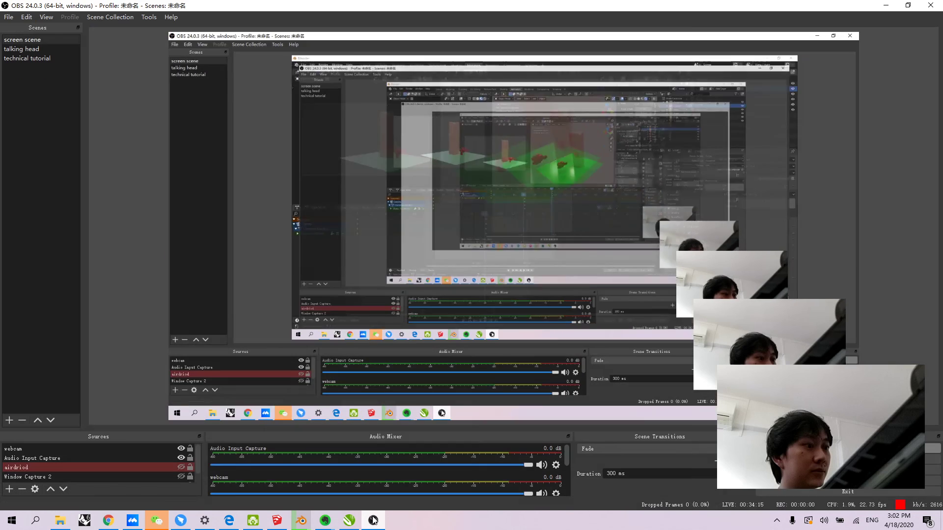